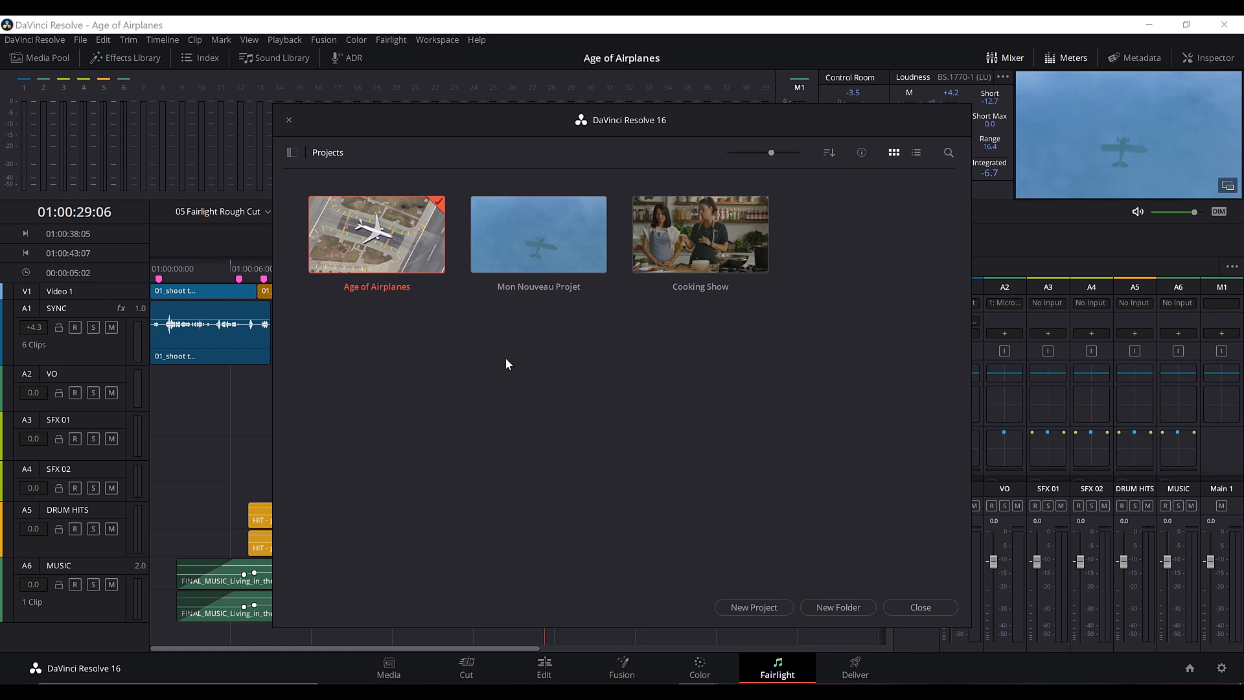
Step: Import the Hyperlight project file from the Lesson 10 folder and open the imported project
{"action": "right_click", "coordinate": [505, 357]}
{"action": "left_click", "coordinate": [570, 398]}
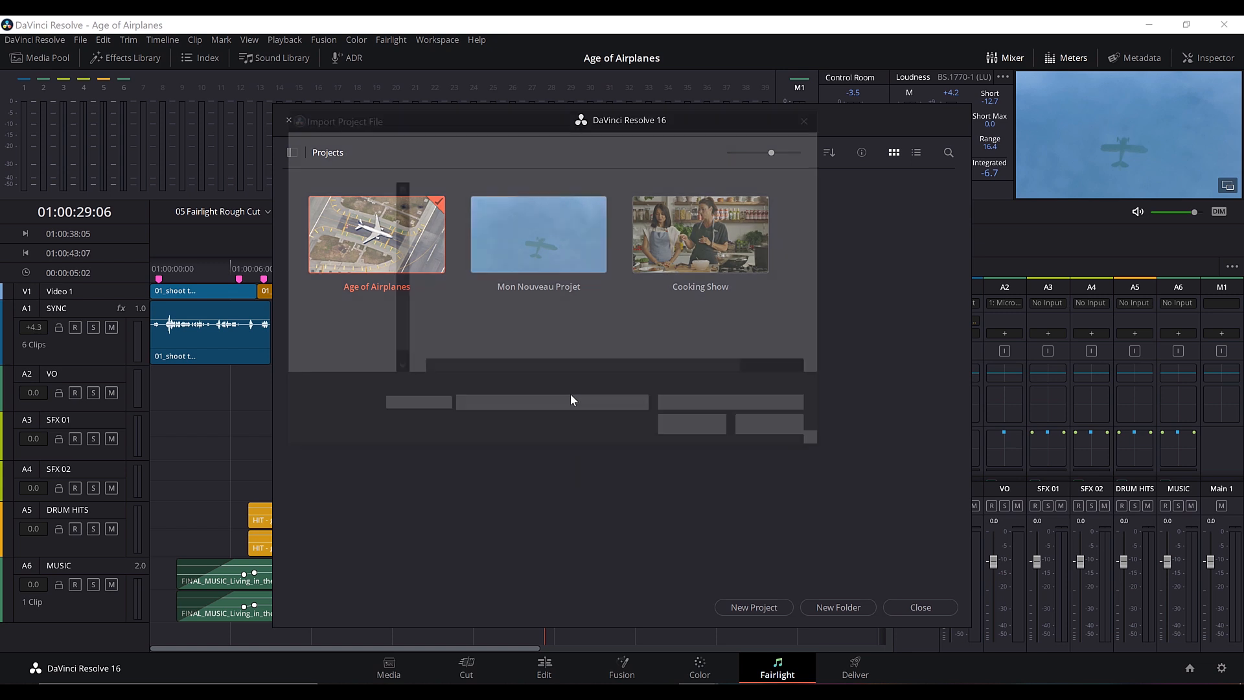
{"action": "left_click", "coordinate": [556, 262]}
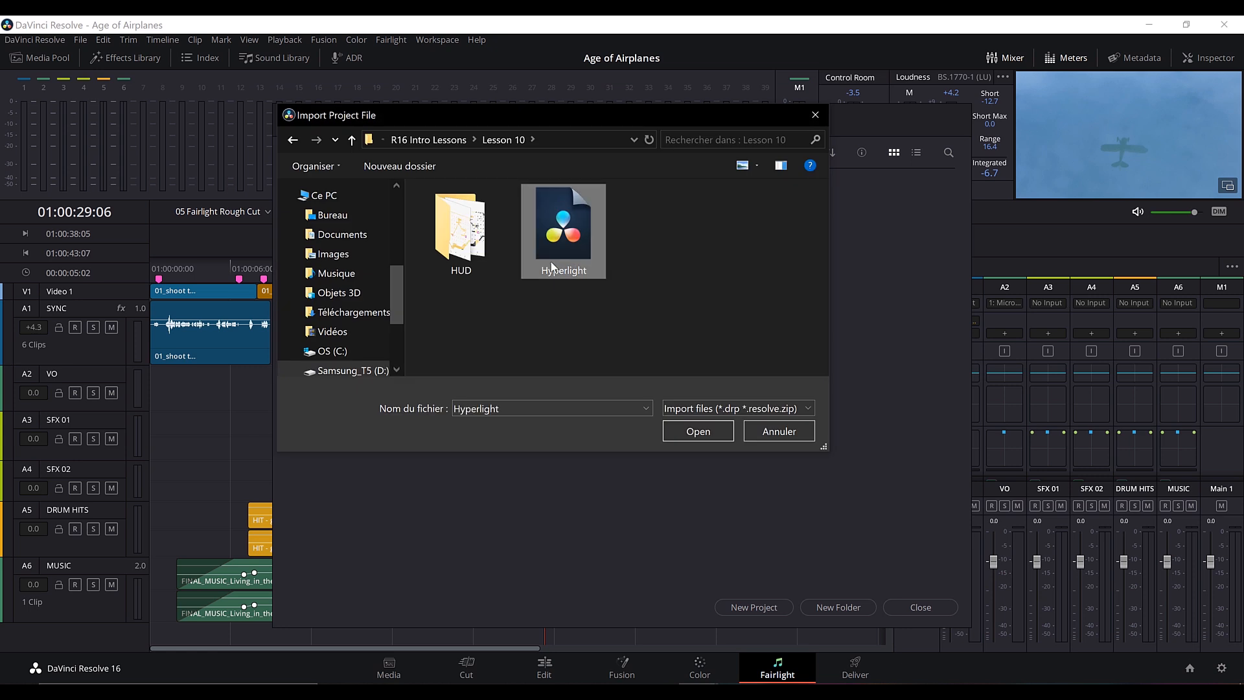
{"action": "left_click", "coordinate": [711, 433]}
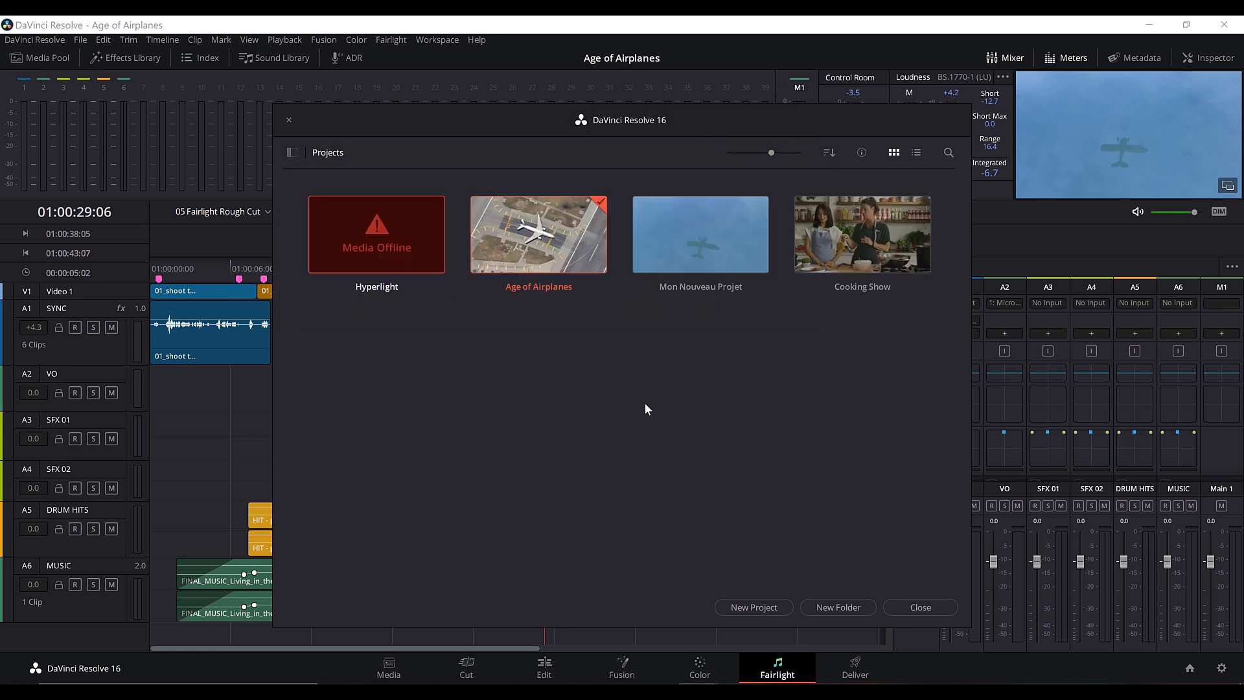
{"action": "double_click", "coordinate": [388, 243]}
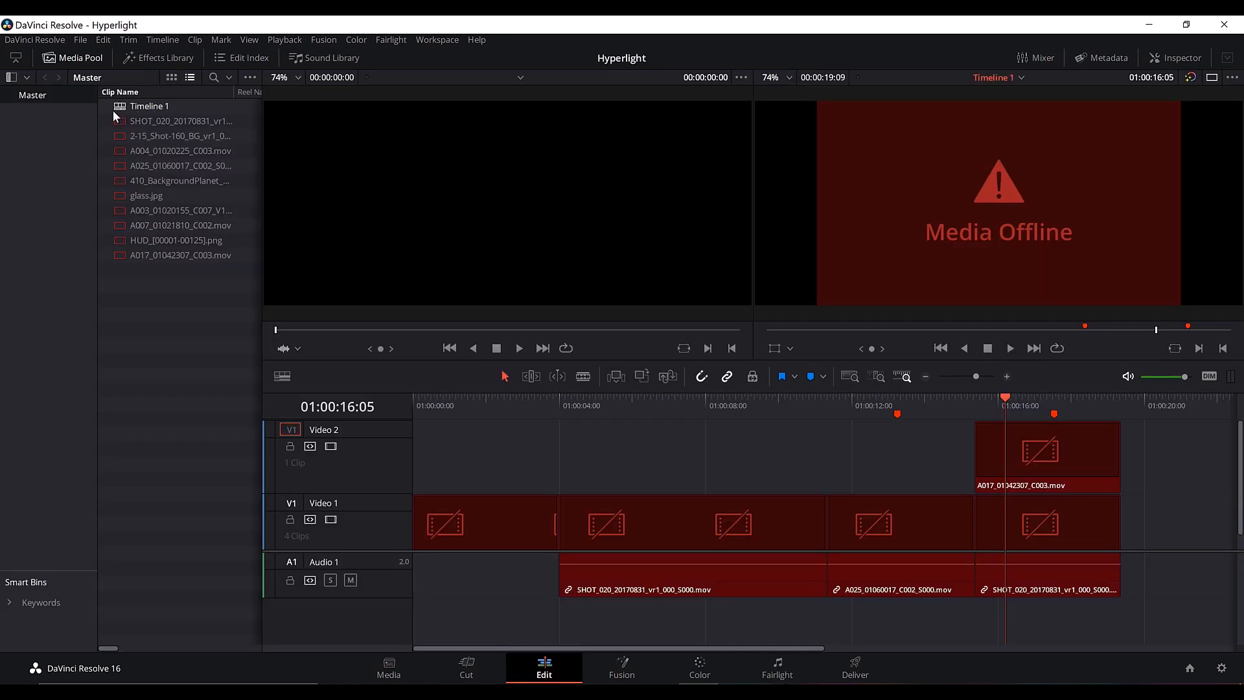
Step: Relink all clips in the Master bin using the Lesson 10 folder as source
{"action": "right_click", "coordinate": [35, 92]}
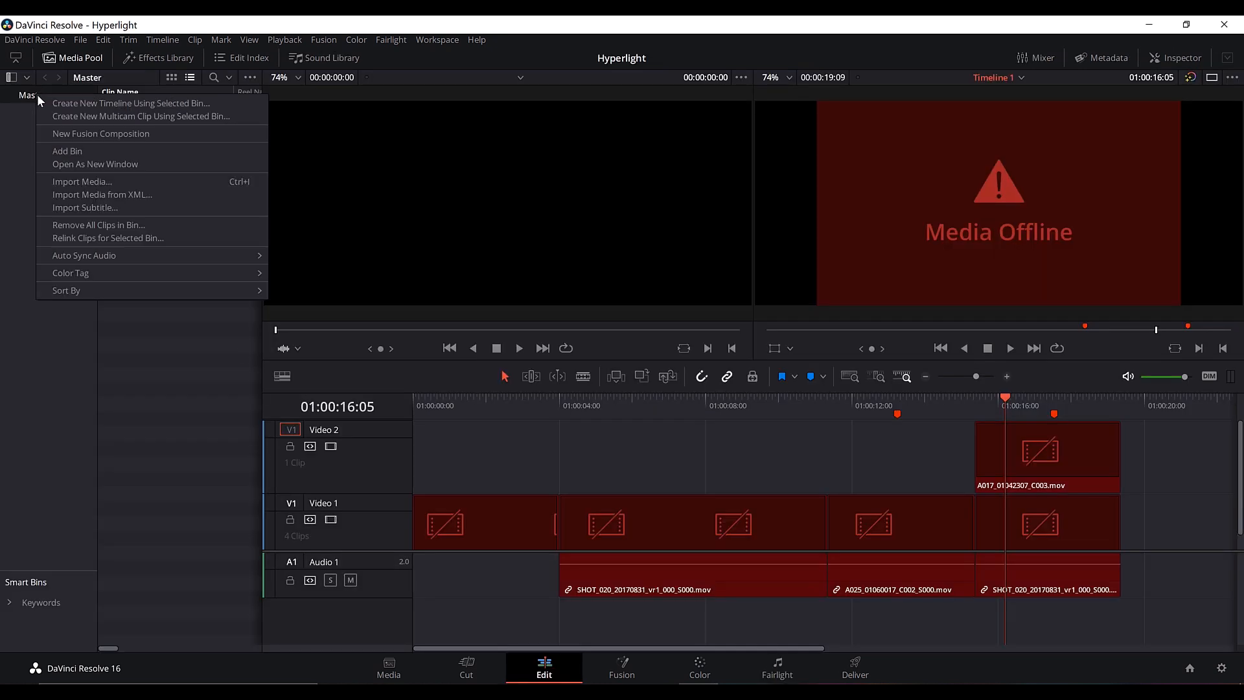
{"action": "left_click", "coordinate": [143, 239]}
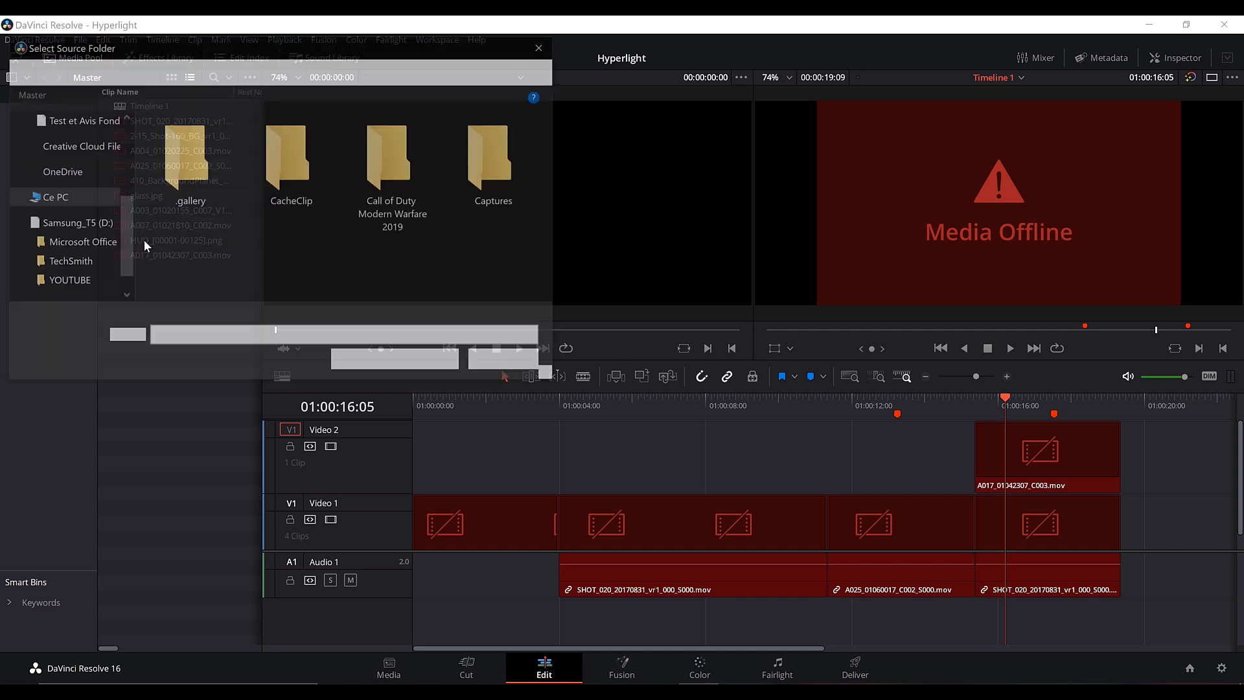
{"action": "left_click", "coordinate": [207, 182]}
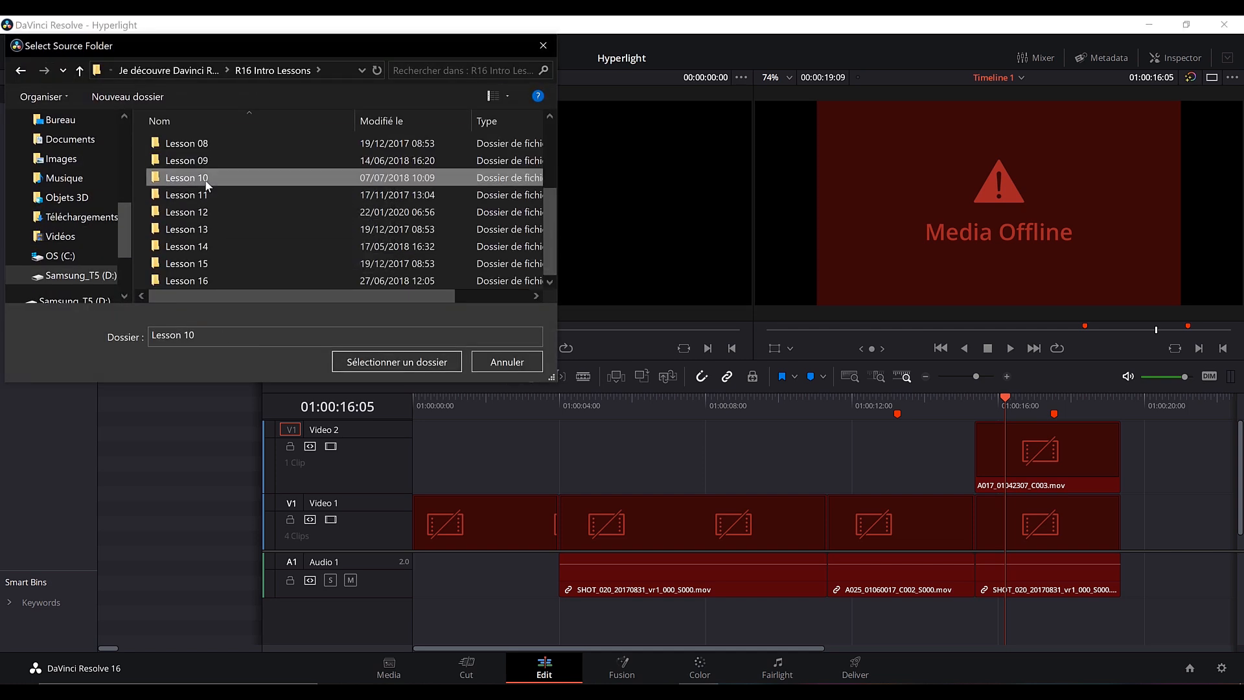
{"action": "left_click", "coordinate": [410, 360]}
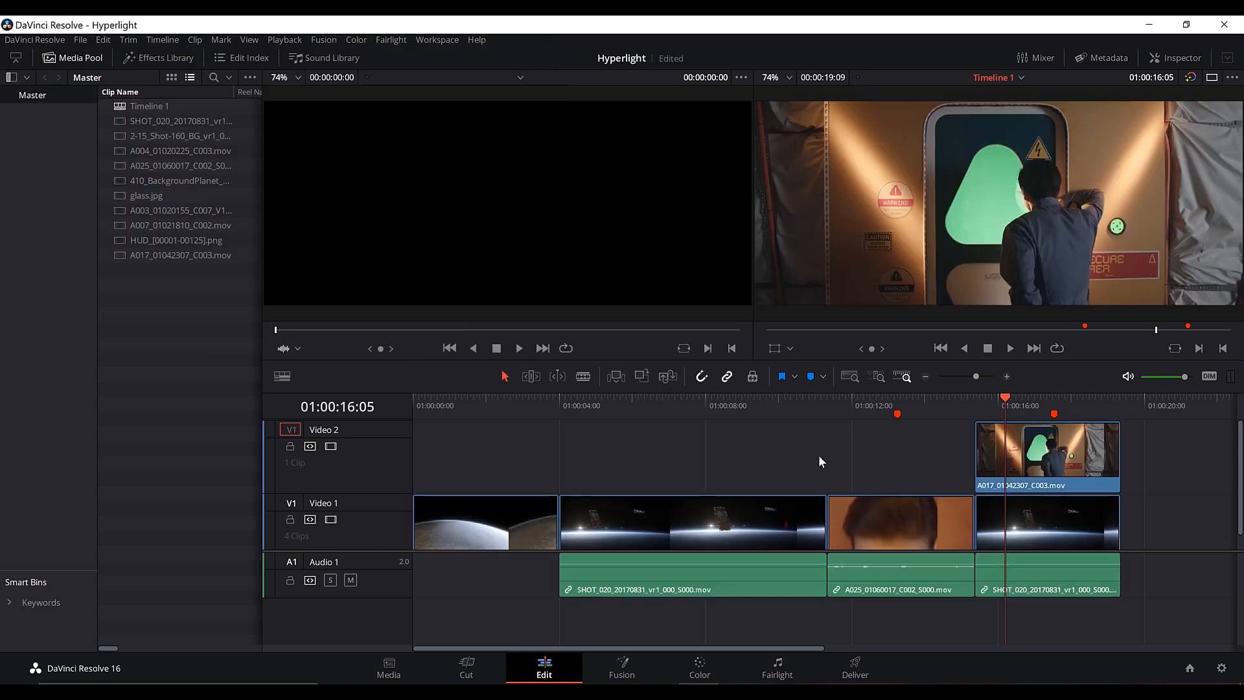
Step: Open the actress close-up clip A025_01060017_C002_S000.mov from the timeline on the Fusion page and save the project
{"action": "left_click_drag", "start_coordinate": [601, 411], "coordinate": [893, 388]}
{"action": "left_click", "coordinate": [877, 397]}
{"action": "left_click", "coordinate": [619, 674]}
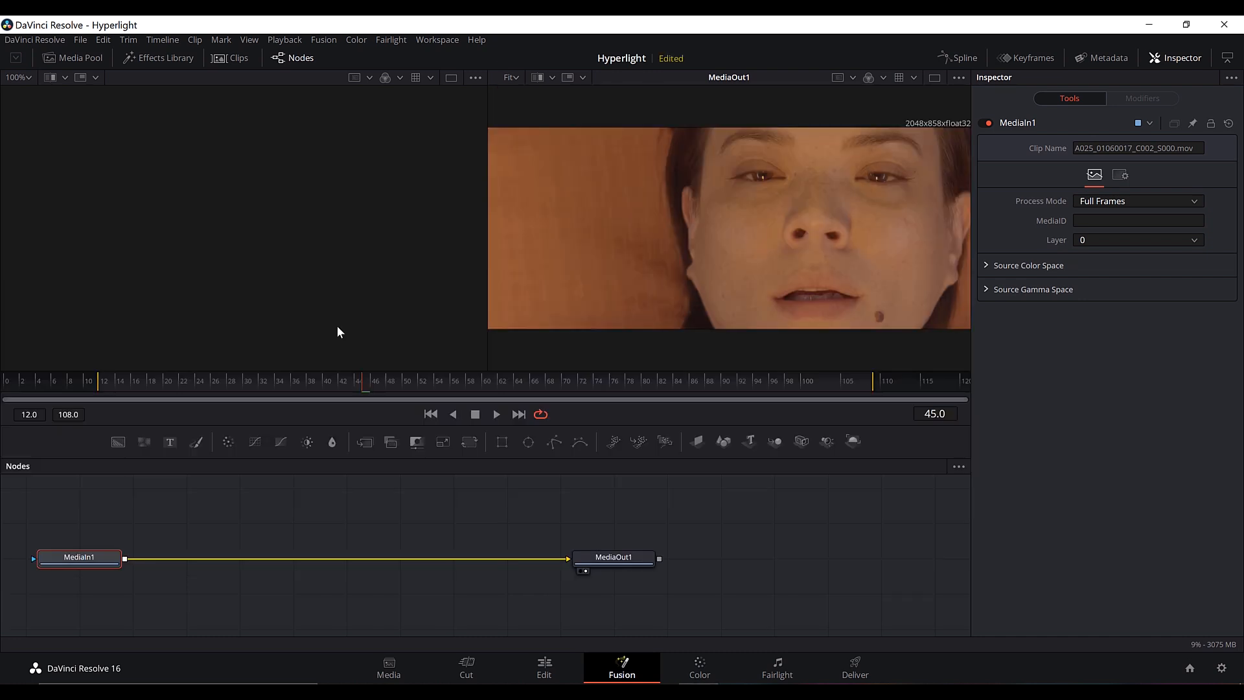
{"action": "key", "text": "ctrl+s"}
Step: Reposition the MediaIn1 and MediaOut1 nodes slightly closer together on one horizontal line in the node graph
{"action": "left_click_drag", "start_coordinate": [455, 530], "coordinate": [580, 526]}
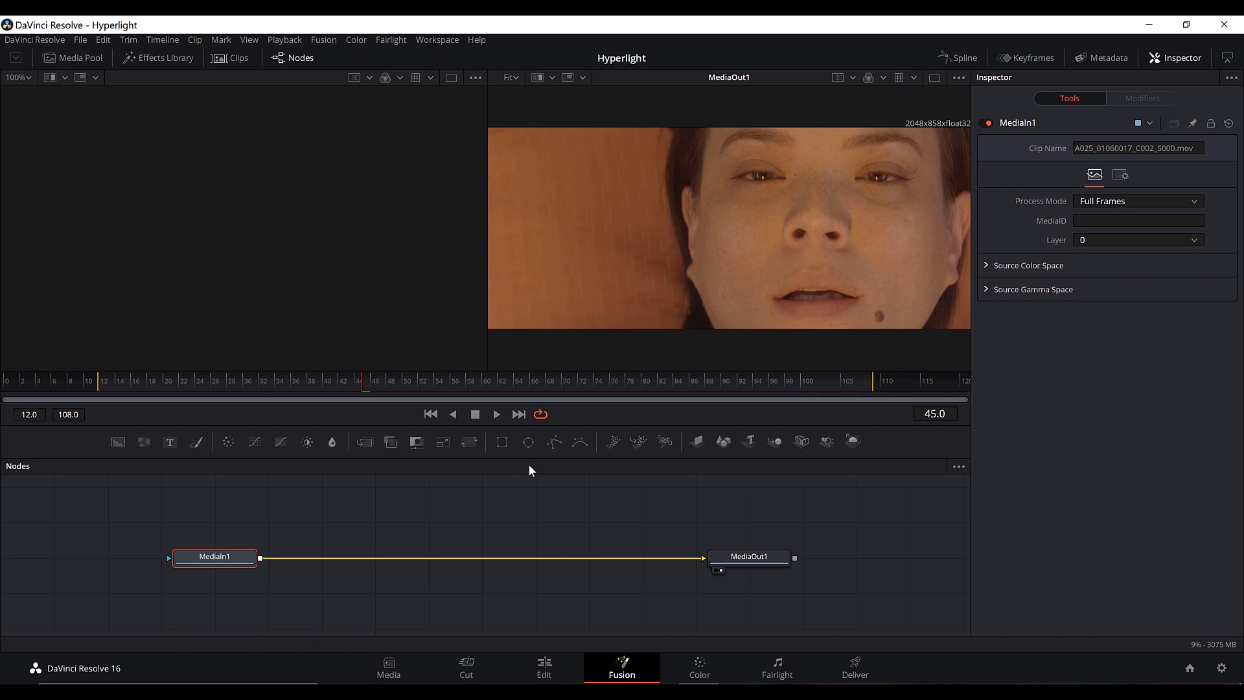
{"action": "key", "text": "shift+space"}
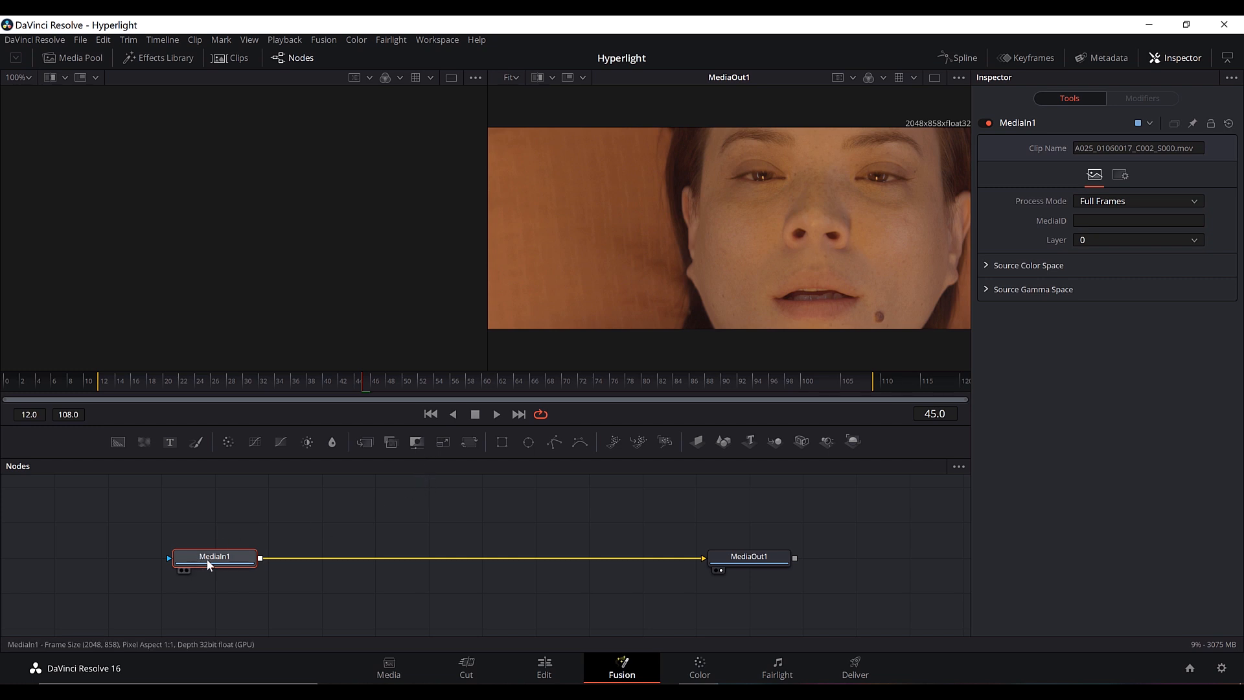
{"action": "mouse_move", "coordinate": [233, 551]}
{"action": "left_mouse_down"}
{"action": "mouse_move", "coordinate": [402, 504]}
{"action": "mouse_move", "coordinate": [522, 513]}
{"action": "mouse_move", "coordinate": [175, 586]}
{"action": "mouse_move", "coordinate": [252, 558]}
{"action": "left_mouse_up"}
{"action": "mouse_move", "coordinate": [764, 550]}
{"action": "left_mouse_down"}
{"action": "mouse_move", "coordinate": [742, 574]}
{"action": "mouse_move", "coordinate": [746, 545]}
{"action": "mouse_move", "coordinate": [752, 561]}
{"action": "left_mouse_up"}
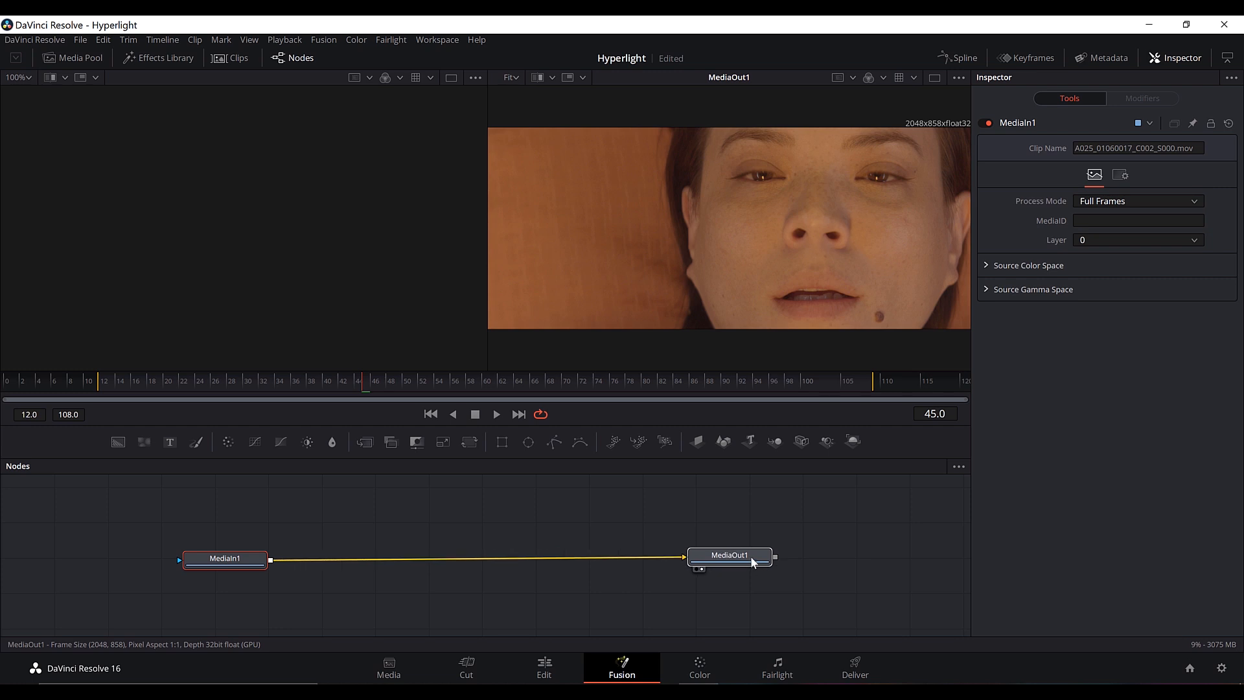
{"action": "left_click", "coordinate": [750, 556]}
{"action": "left_click", "coordinate": [806, 519]}
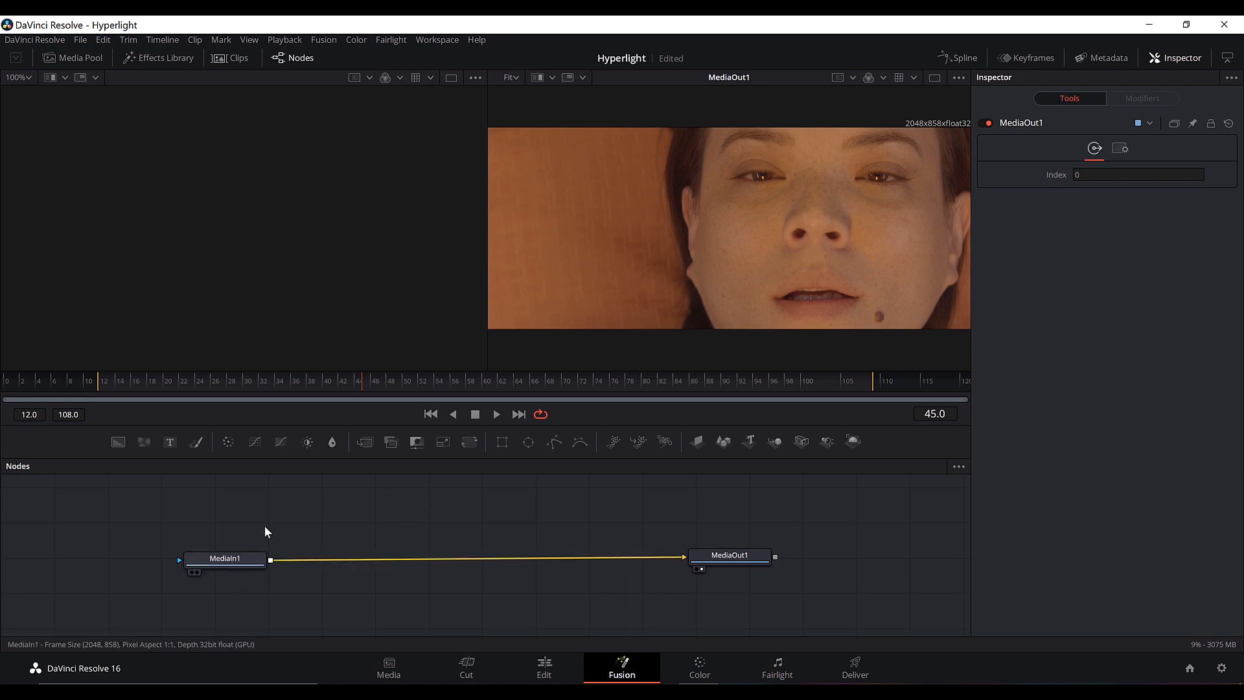
{"action": "left_click_drag", "start_coordinate": [845, 511], "coordinate": [126, 569]}
{"action": "left_click", "coordinate": [476, 501]}
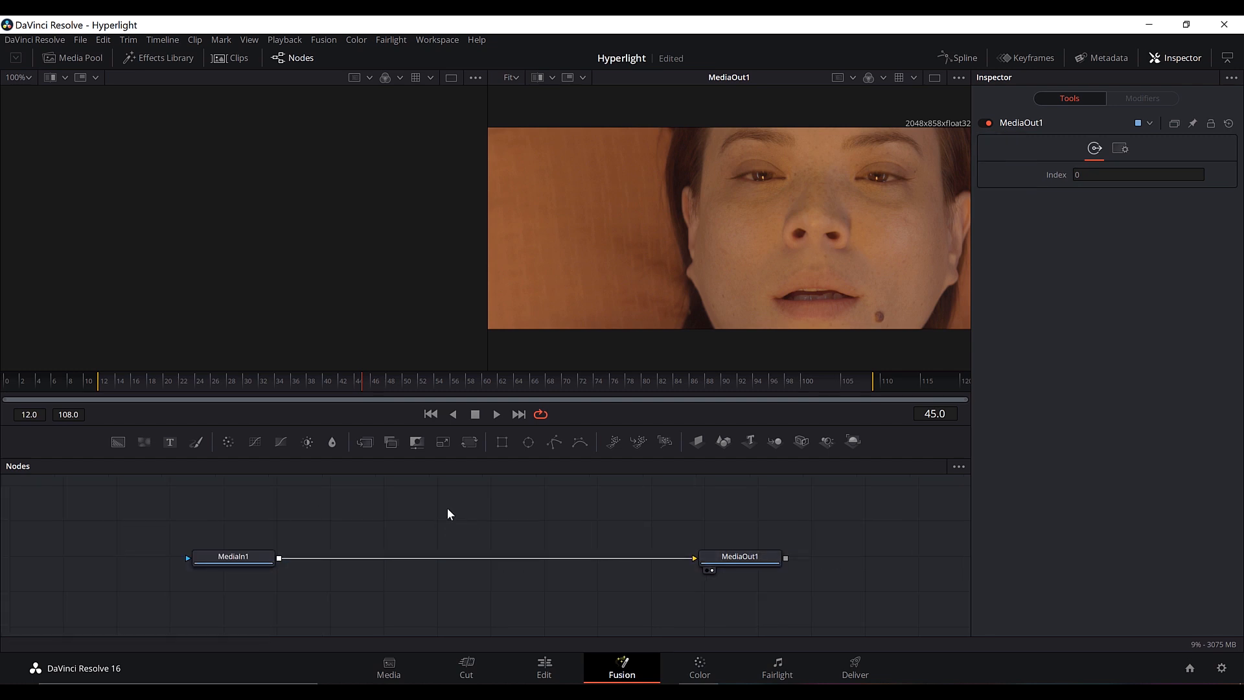
{"action": "mouse_move", "coordinate": [469, 514]}
{"action": "left_mouse_down"}
{"action": "mouse_move", "coordinate": [558, 489]}
{"action": "mouse_move", "coordinate": [376, 564]}
{"action": "mouse_move", "coordinate": [520, 502]}
{"action": "mouse_move", "coordinate": [489, 510]}
{"action": "left_mouse_up"}
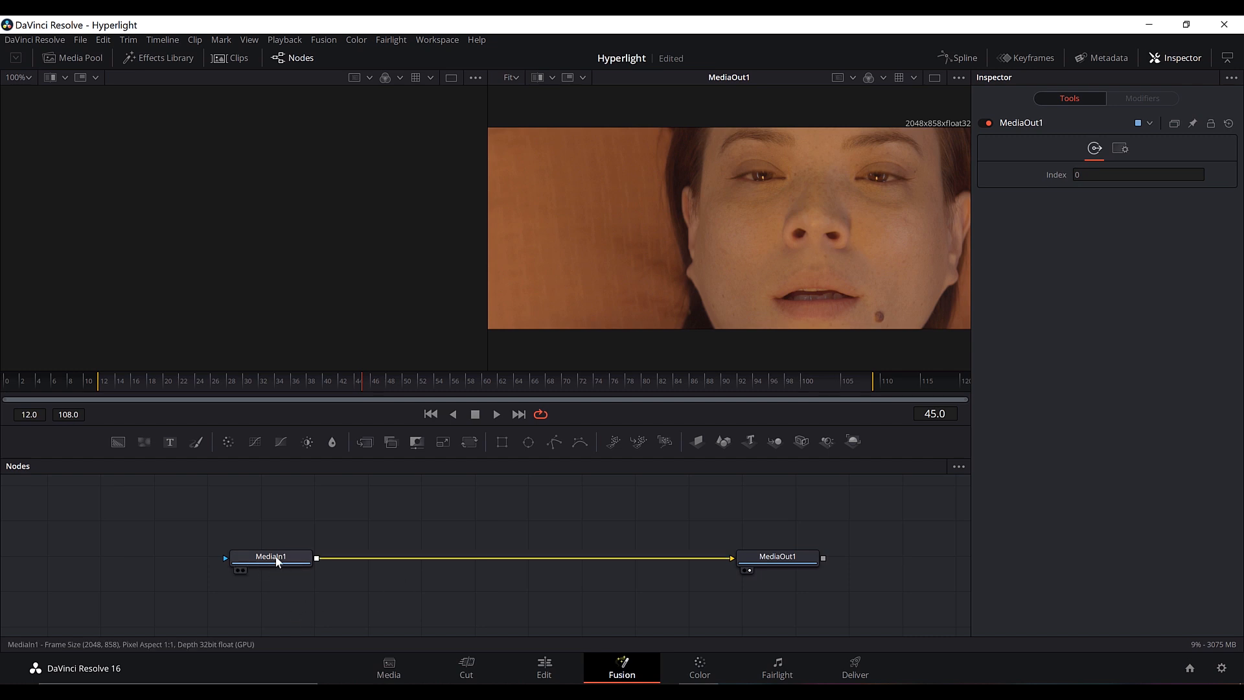
Step: Examine the settings of the MediaIn1 and MediaOut1 nodes in turn
{"action": "left_click", "coordinate": [274, 562]}
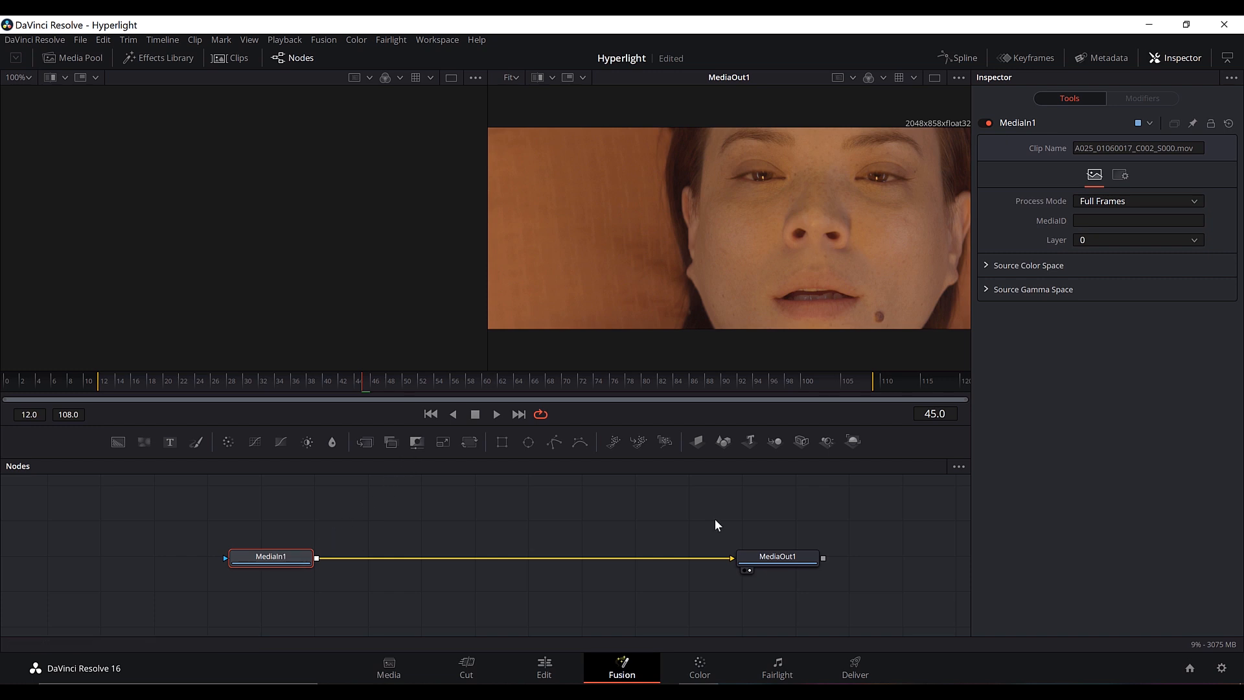
{"action": "left_click", "coordinate": [783, 559]}
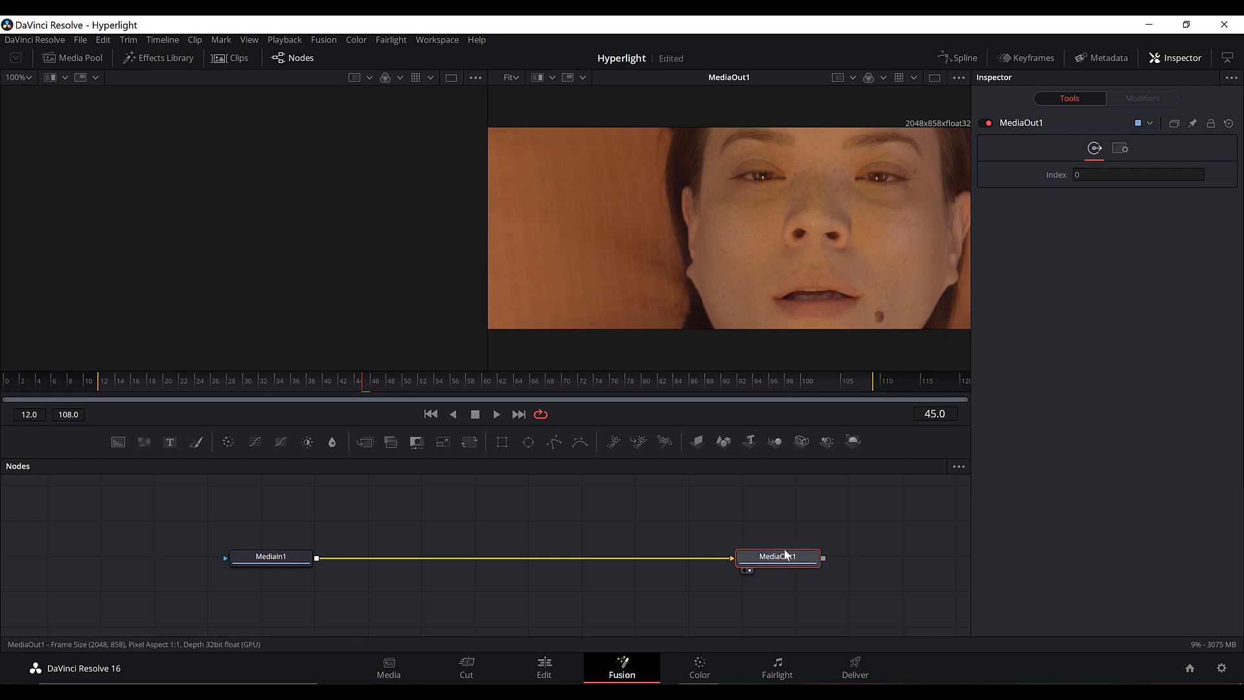
{"action": "left_click", "coordinate": [510, 528]}
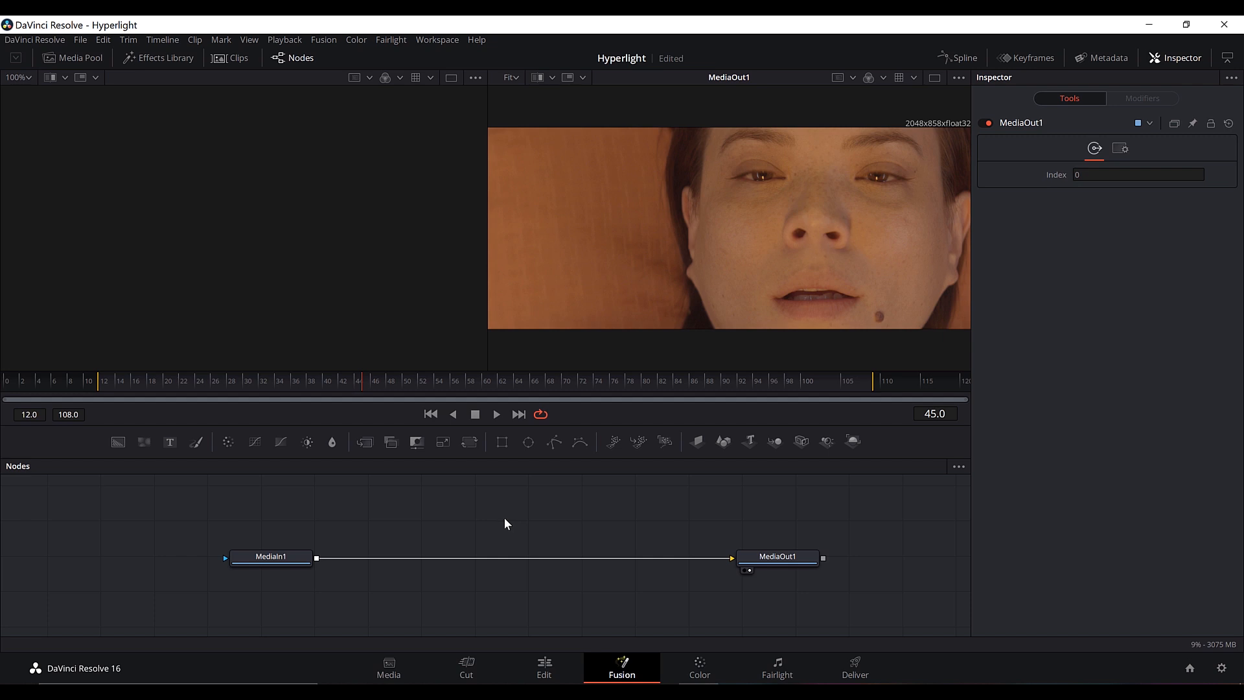
Step: Show the MediaIn1 node in the first viewer and rename it Actrice
{"action": "left_click", "coordinate": [275, 559]}
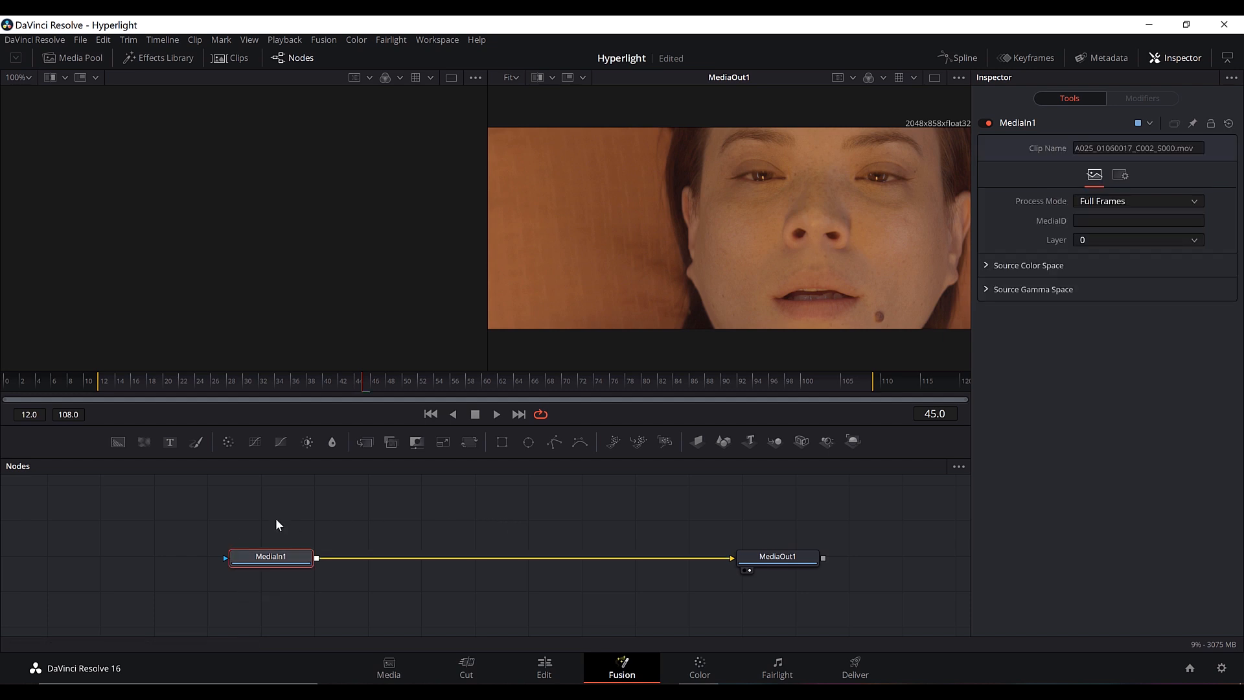
{"action": "key", "text": "1"}
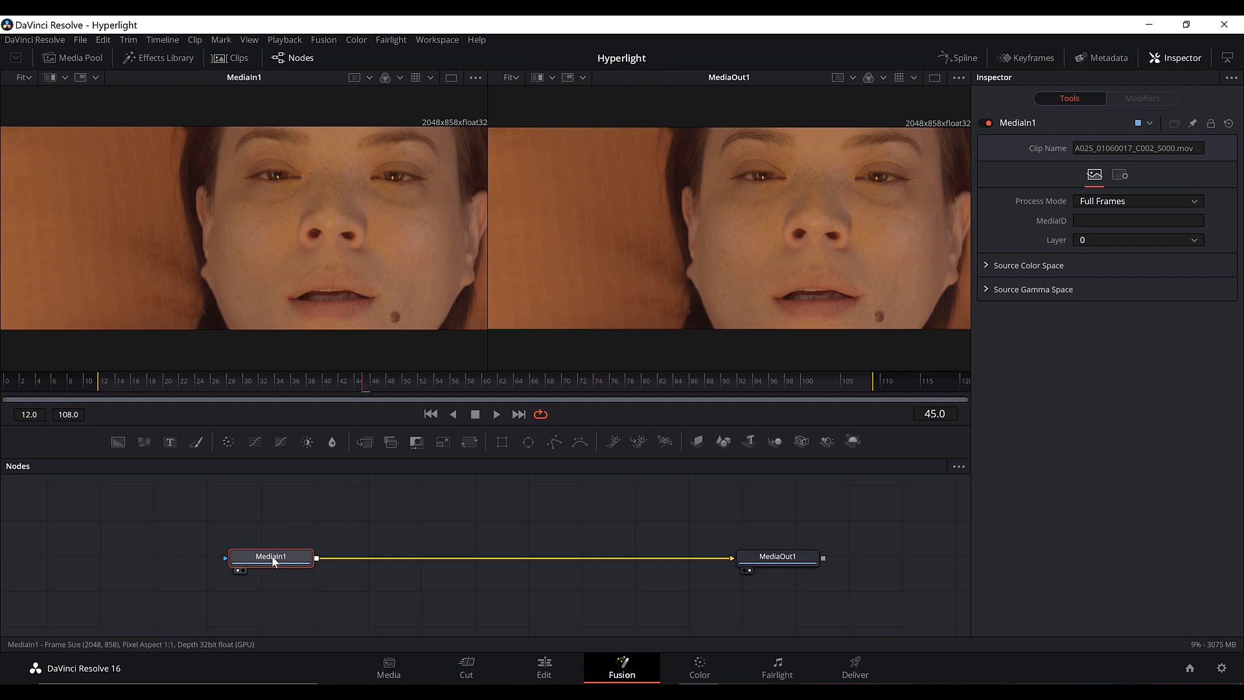
{"action": "key", "text": "F2"}
{"action": "type", "text": "Actrice"}
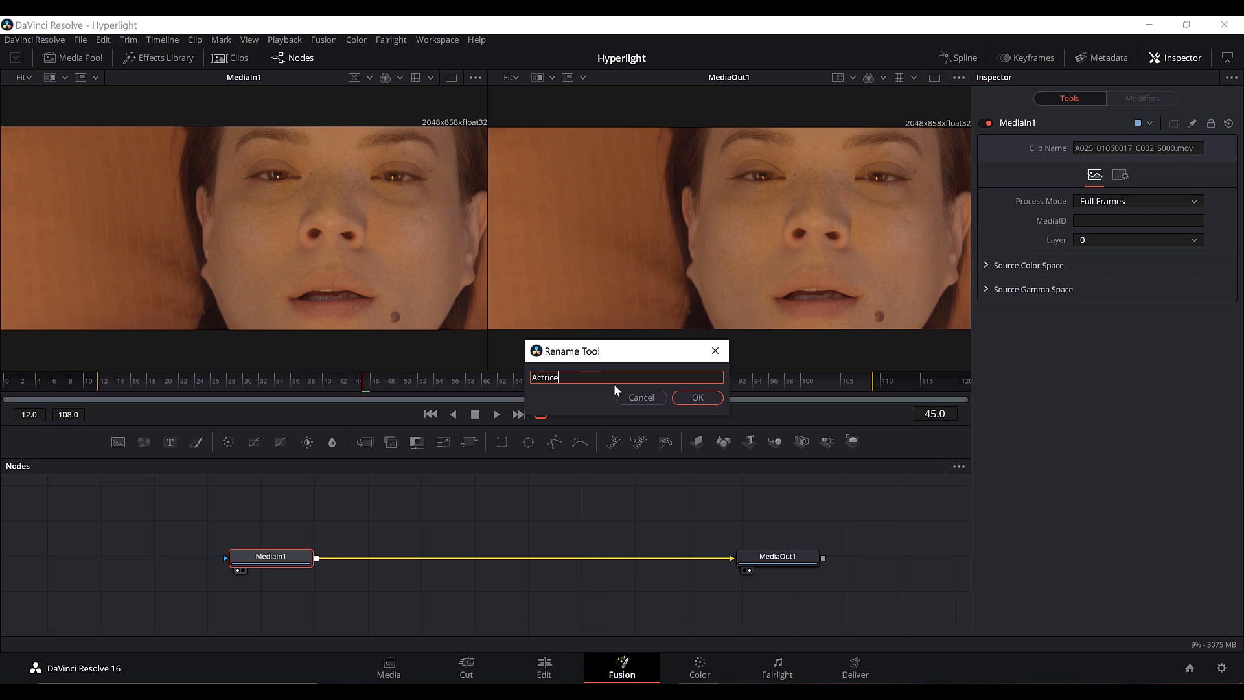
{"action": "left_click", "coordinate": [691, 397]}
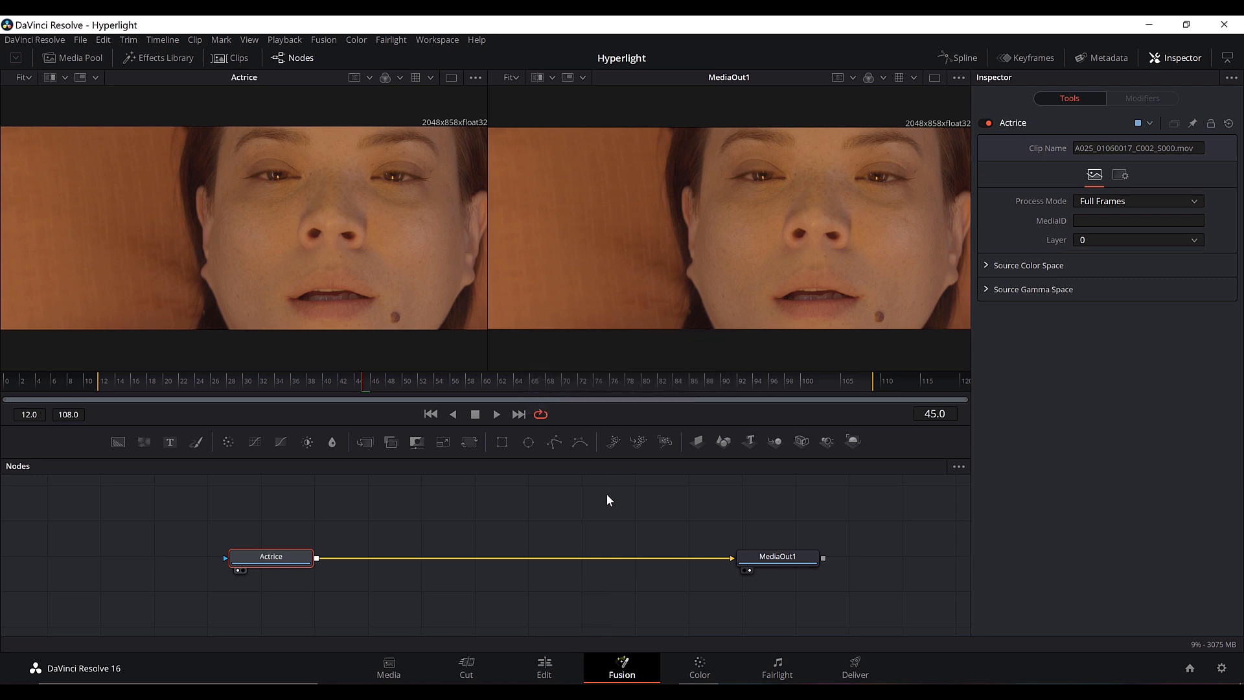
Step: Rename the MediaOut1 node as Output and deselect it
{"action": "left_click", "coordinate": [790, 558]}
{"action": "key", "text": "F2"}
{"action": "type", "text": "Output"}
{"action": "left_click", "coordinate": [690, 398]}
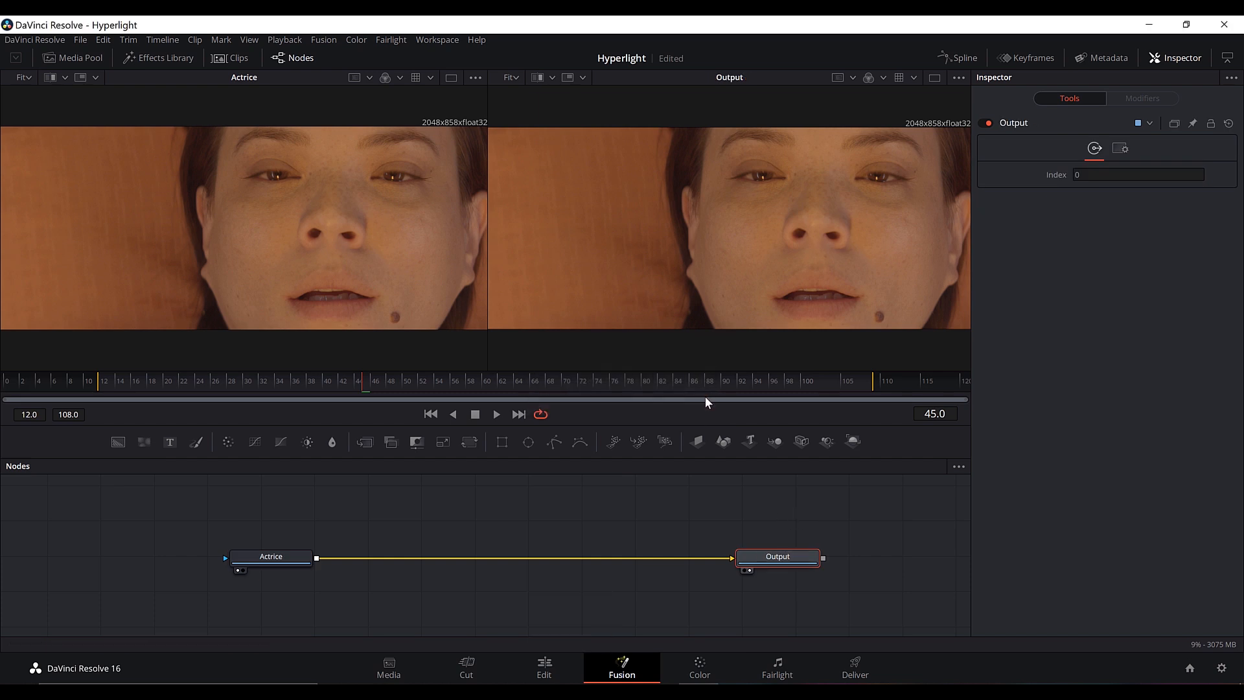
{"action": "left_click", "coordinate": [651, 484]}
Step: Scrub and play back the close-up composition in both viewers
{"action": "mouse_move", "coordinate": [379, 379]}
{"action": "left_mouse_down"}
{"action": "mouse_move", "coordinate": [652, 374]}
{"action": "mouse_move", "coordinate": [374, 394]}
{"action": "left_mouse_up"}
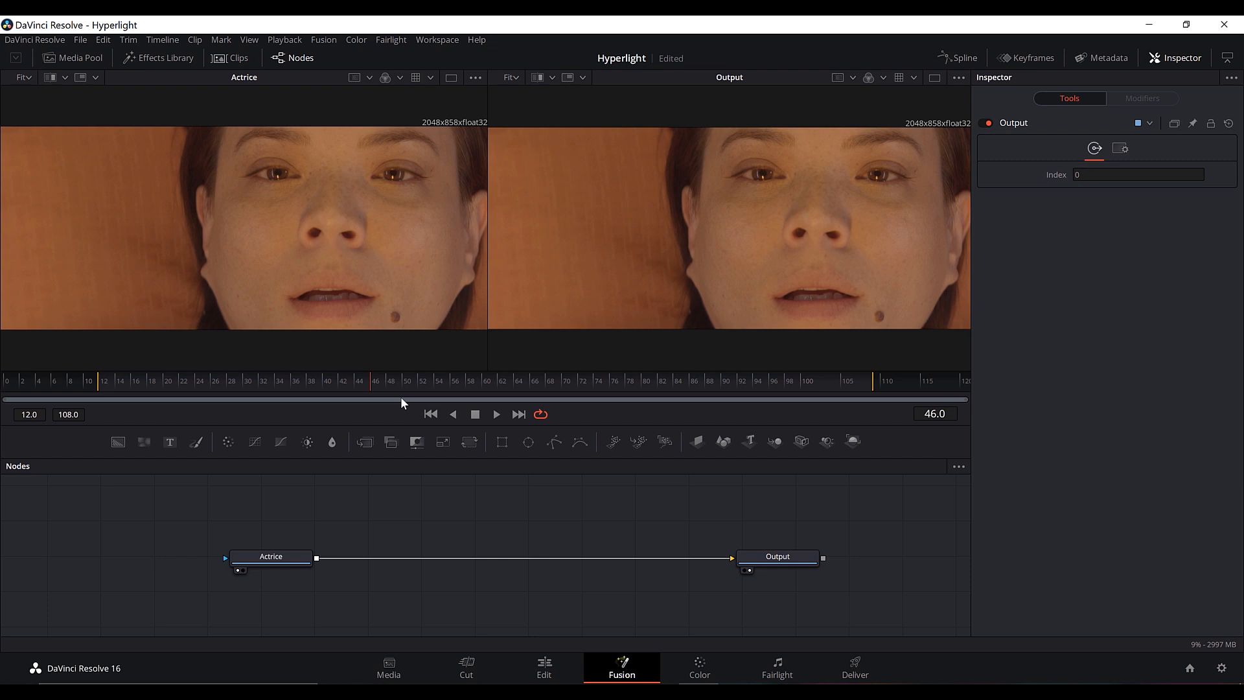
{"action": "key", "text": "space"}
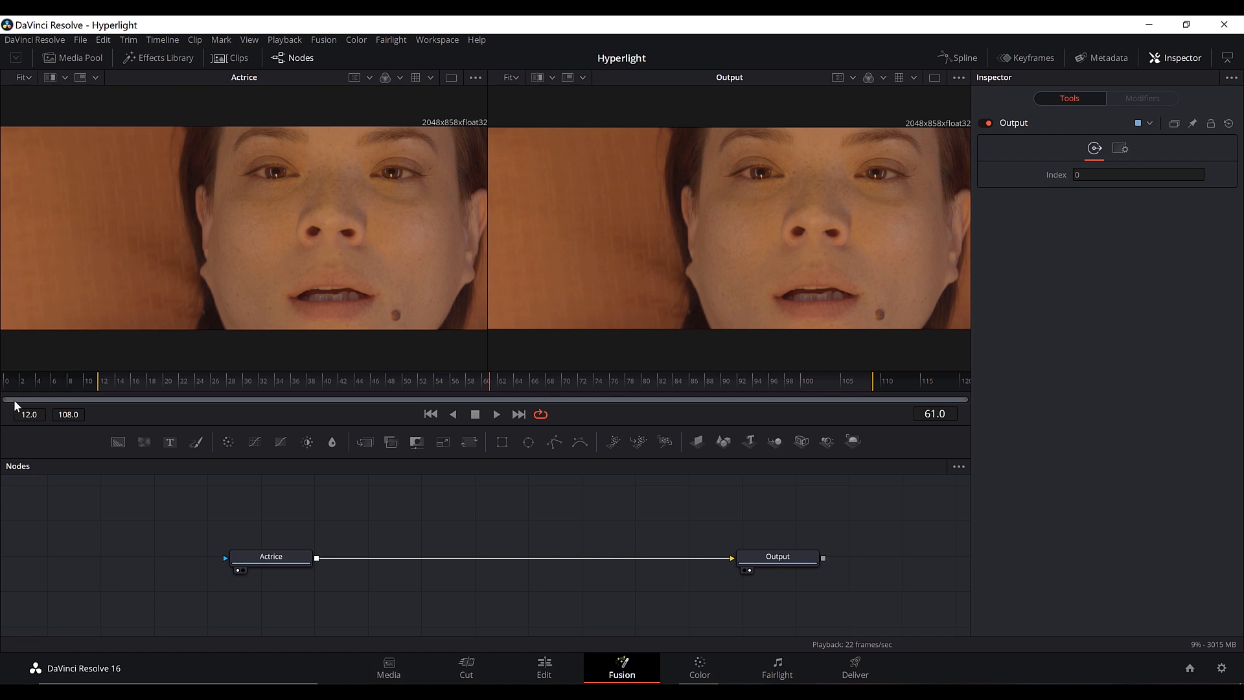
Step: Narrow the time ruler to the clip's range, frames 12 to 108, and place the playhead on frame 41
{"action": "left_click_drag", "start_coordinate": [13, 399], "coordinate": [472, 400]}
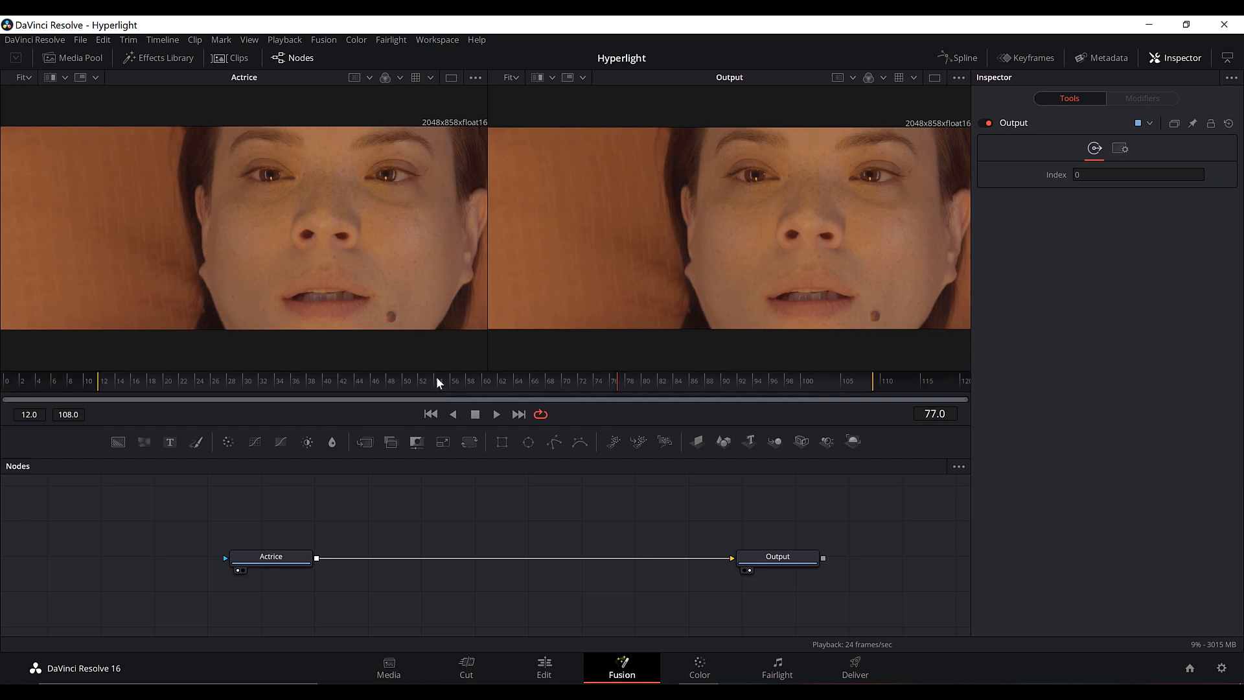
{"action": "left_click_drag", "start_coordinate": [5, 400], "coordinate": [91, 405]}
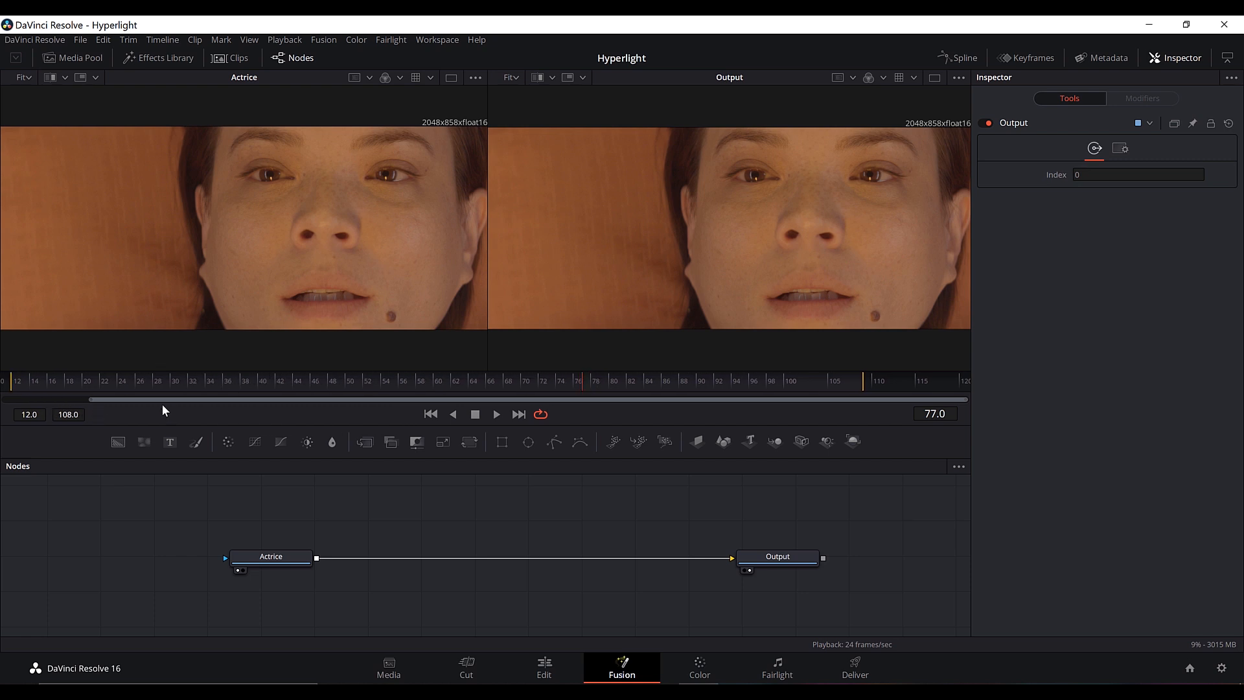
{"action": "left_click_drag", "start_coordinate": [966, 398], "coordinate": [876, 410]}
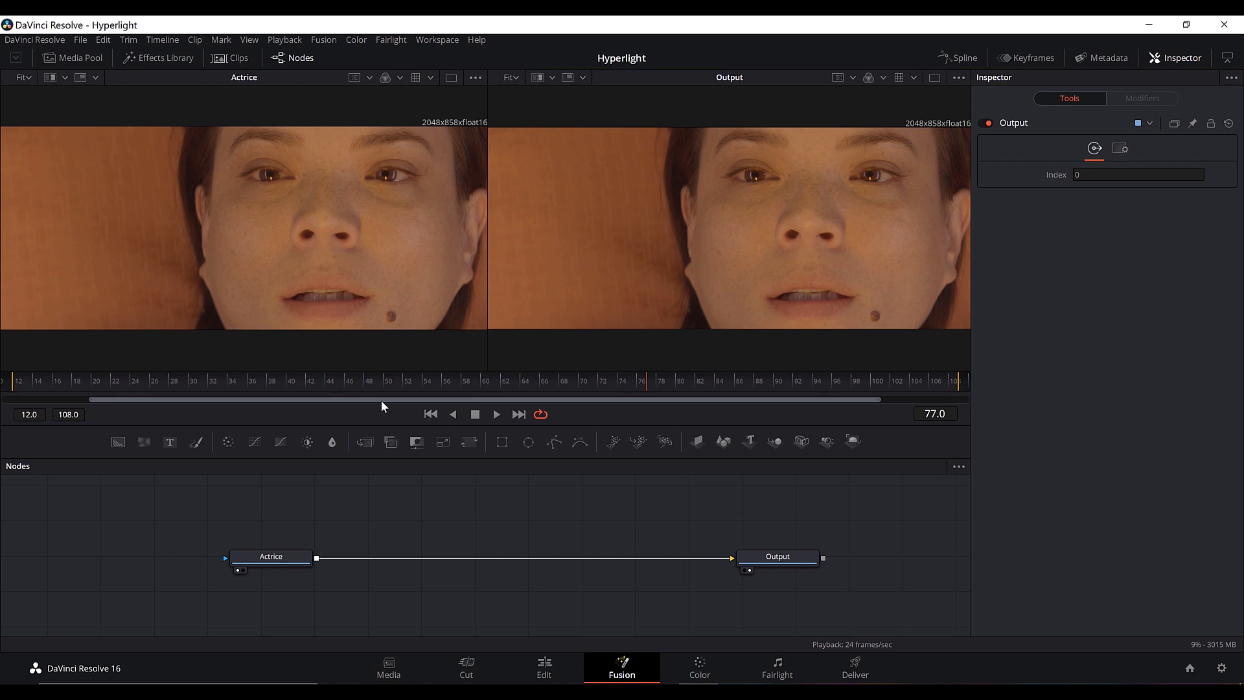
{"action": "left_click", "coordinate": [227, 383]}
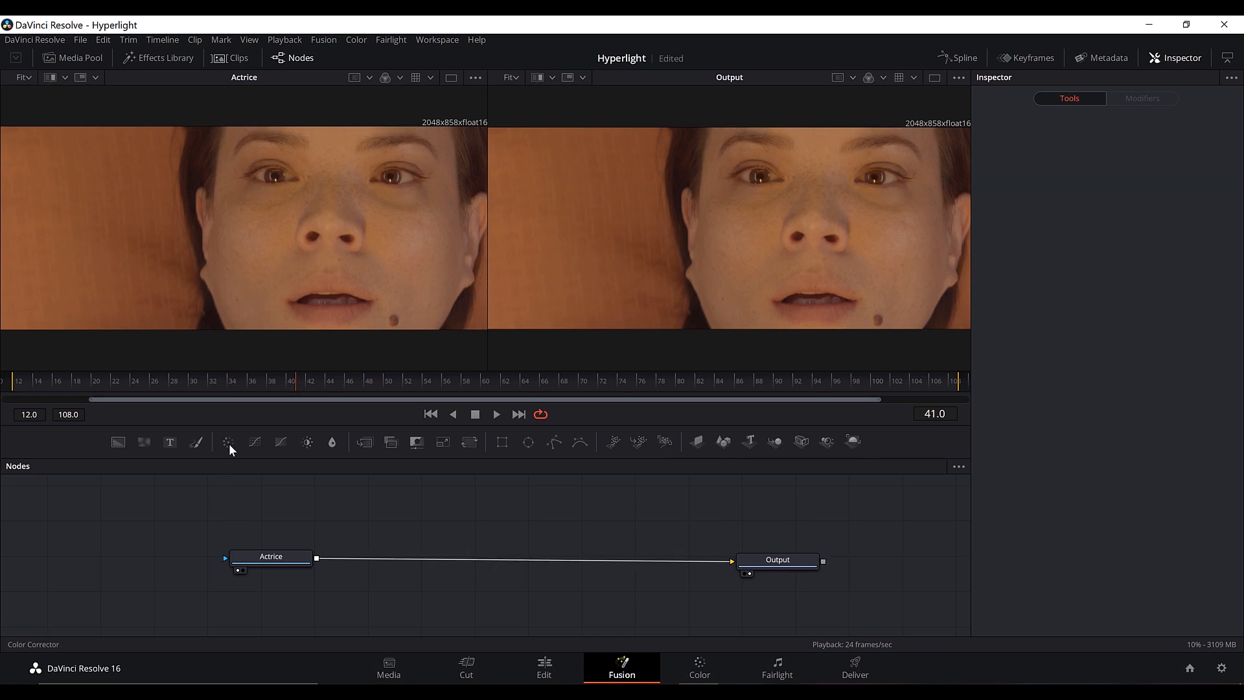
Step: Insert a Color Corrector node on the connection between Actrice and Output
{"action": "left_click_drag", "start_coordinate": [229, 444], "coordinate": [249, 470]}
{"action": "left_click_drag", "start_coordinate": [318, 496], "coordinate": [528, 563]}
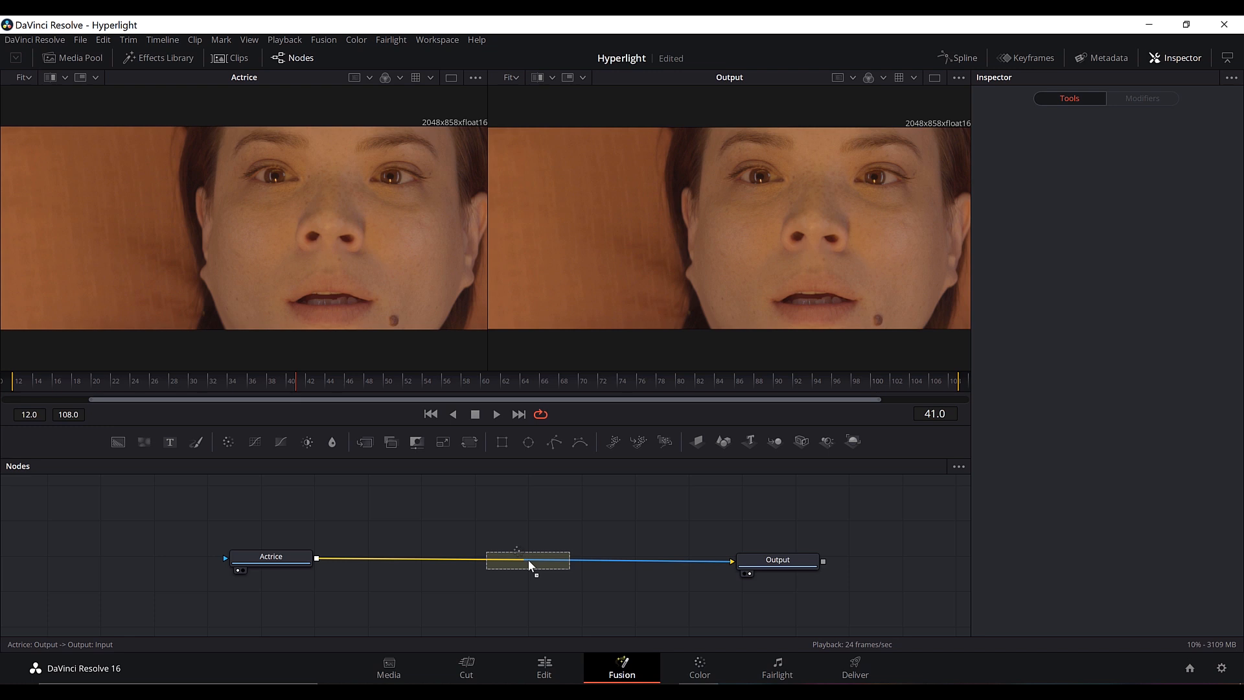
{"action": "left_click_drag", "start_coordinate": [528, 563], "coordinate": [527, 563]}
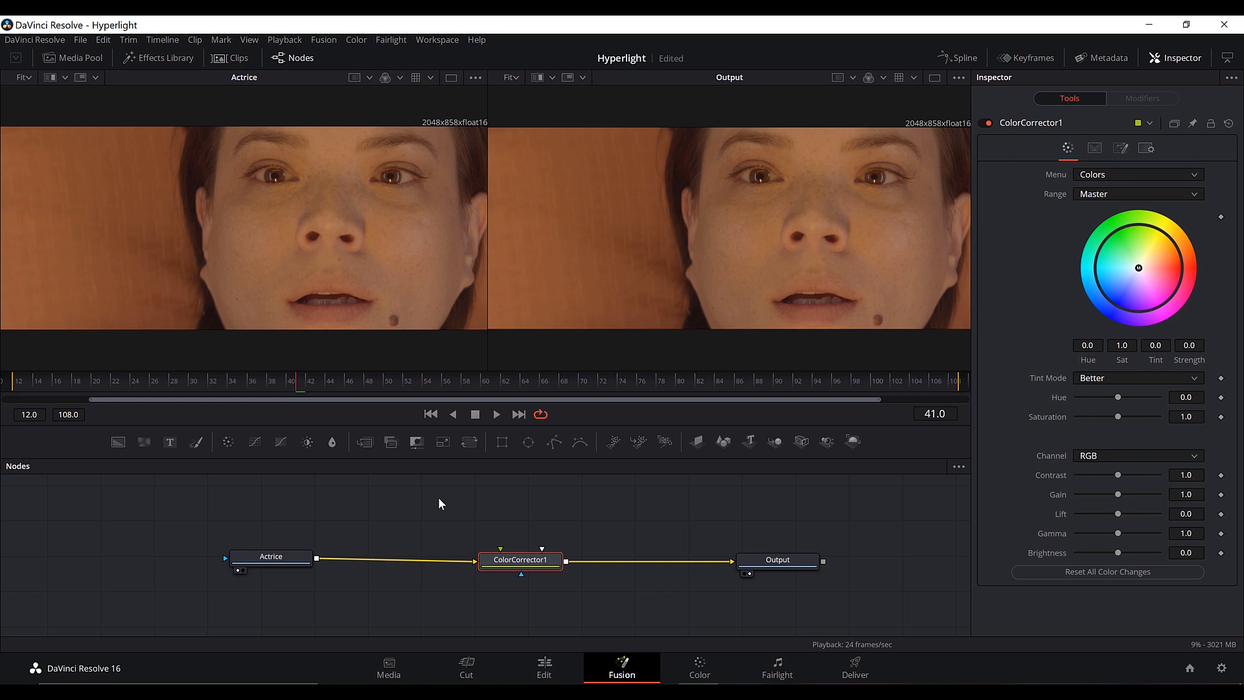
Step: Show the Color Corrector in the second viewer and shift its master tint toward blue, about -0.44 tint and 0.389 strength
{"action": "key", "text": "2"}
{"action": "mouse_move", "coordinate": [525, 560]}
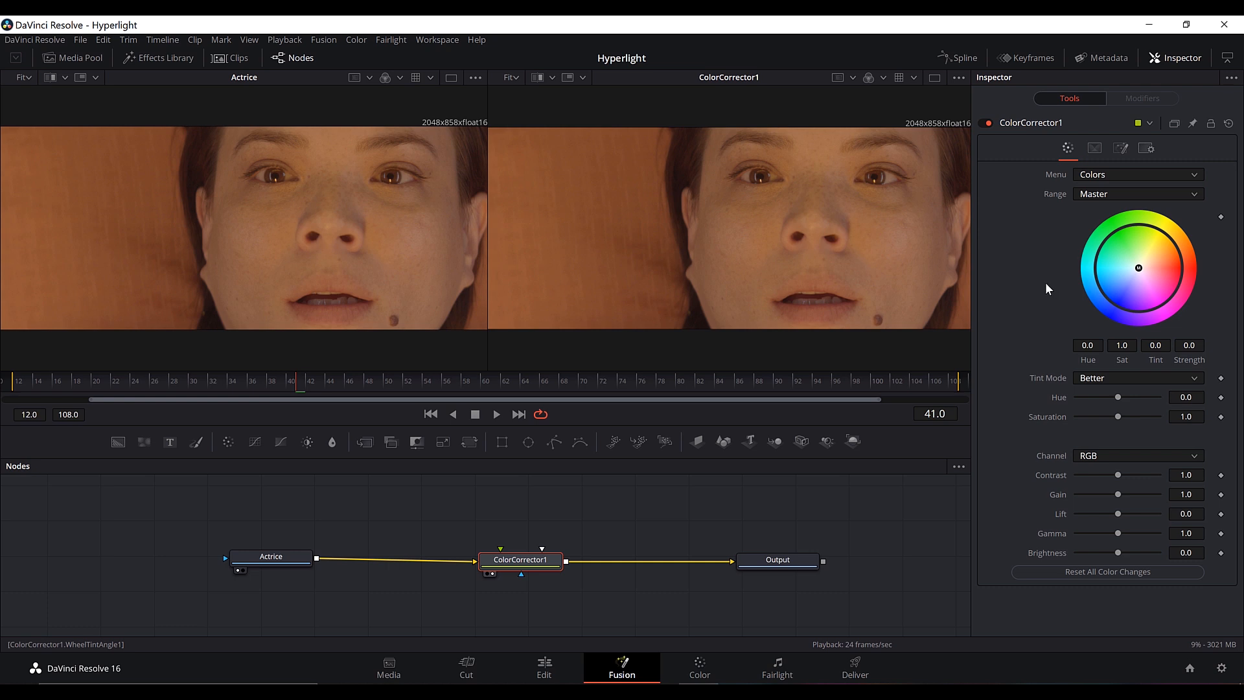
{"action": "left_click_drag", "start_coordinate": [1139, 268], "coordinate": [1114, 280]}
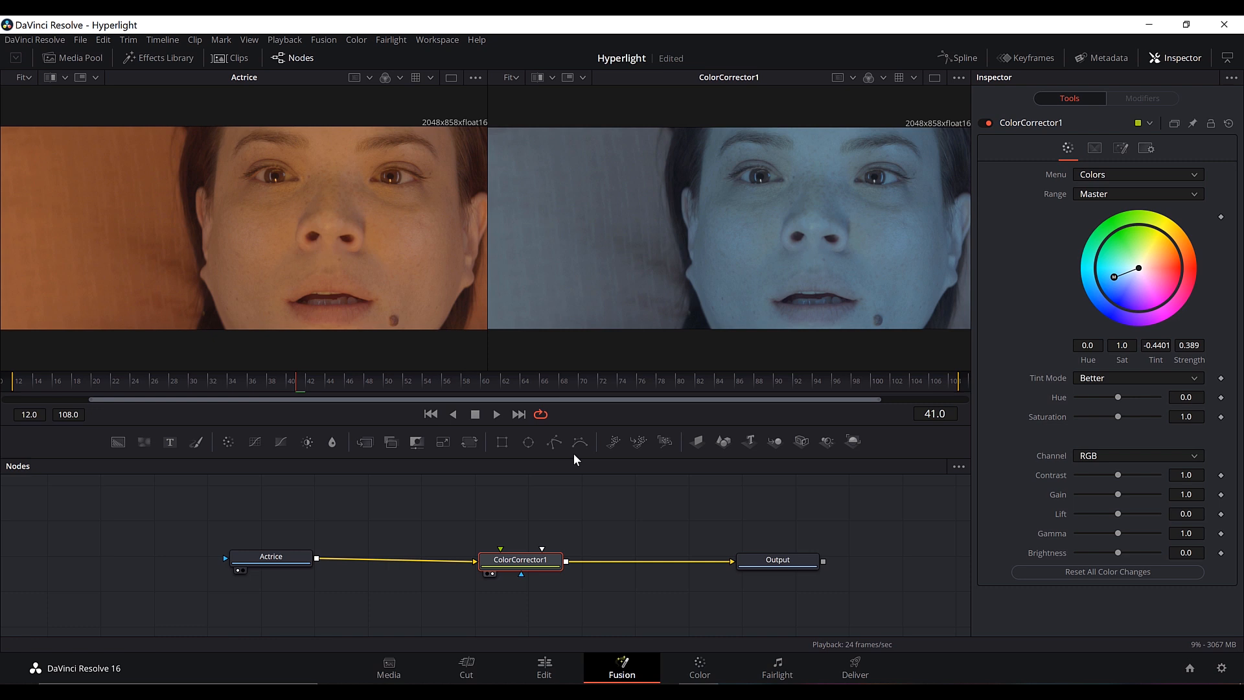
Step: Return to the Edit page and play the colour-corrected close-up clip from near its start in the timeline
{"action": "left_click", "coordinate": [545, 666]}
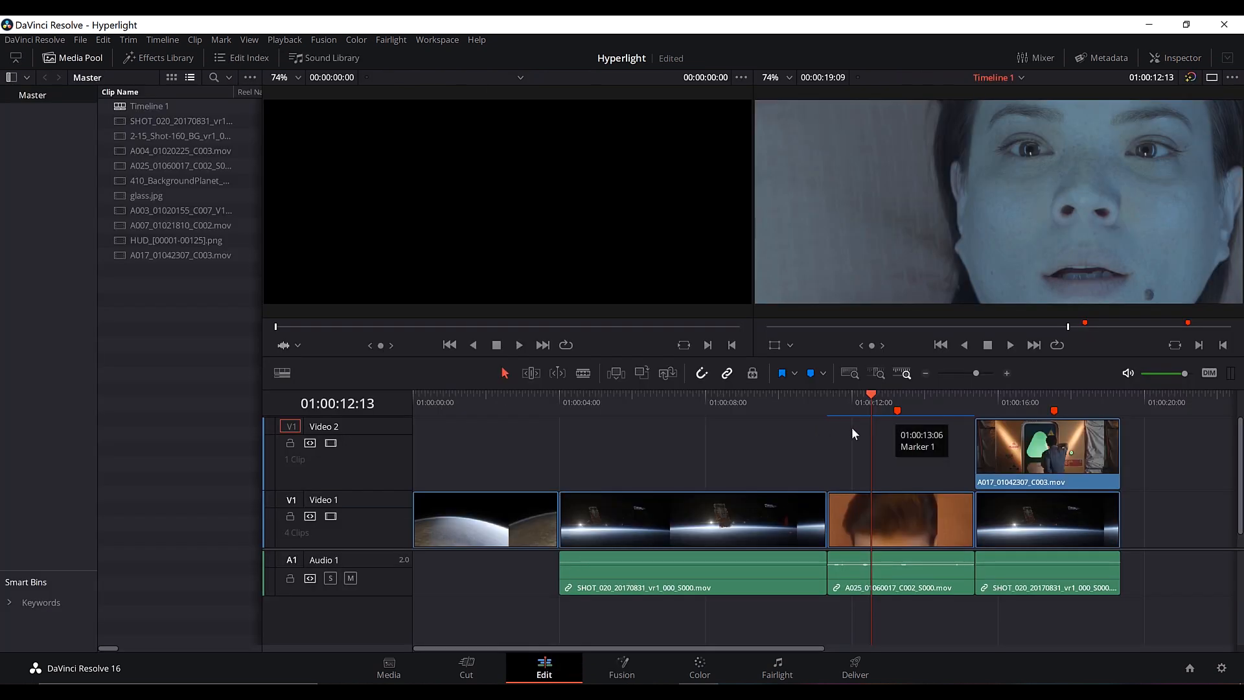
{"action": "left_click", "coordinate": [856, 398]}
{"action": "left_click_drag", "start_coordinate": [856, 398], "coordinate": [838, 403]}
{"action": "key", "text": "space"}
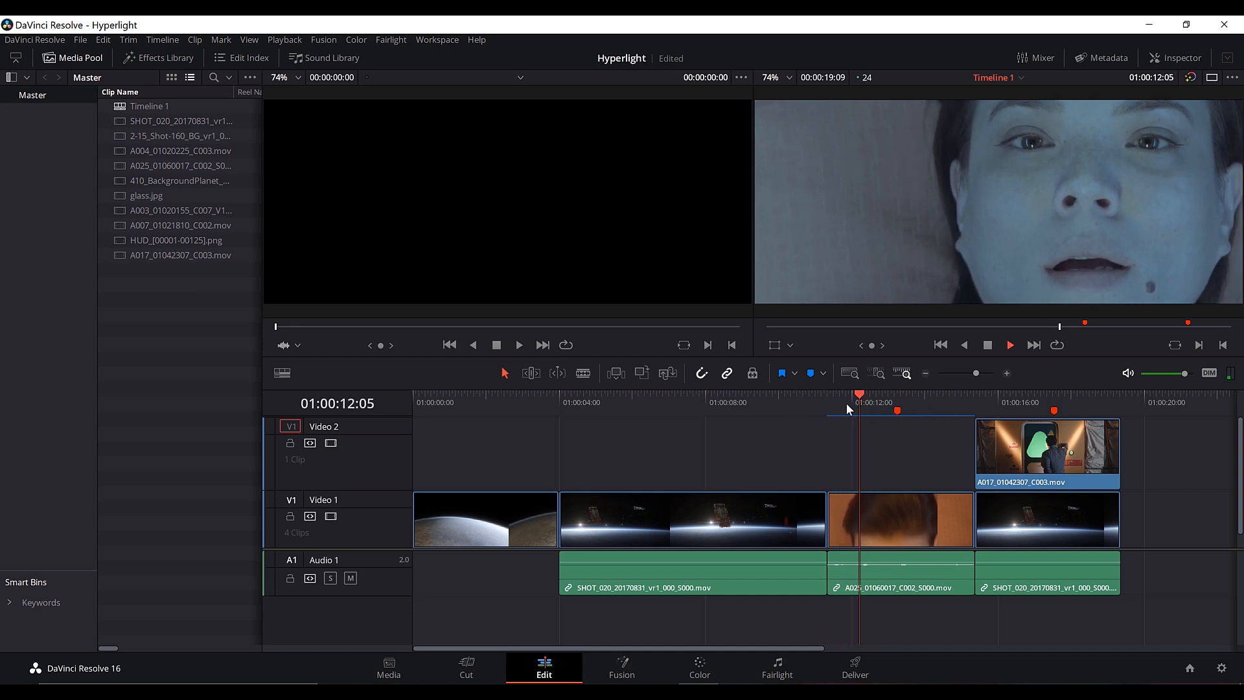
{"action": "key", "text": "space"}
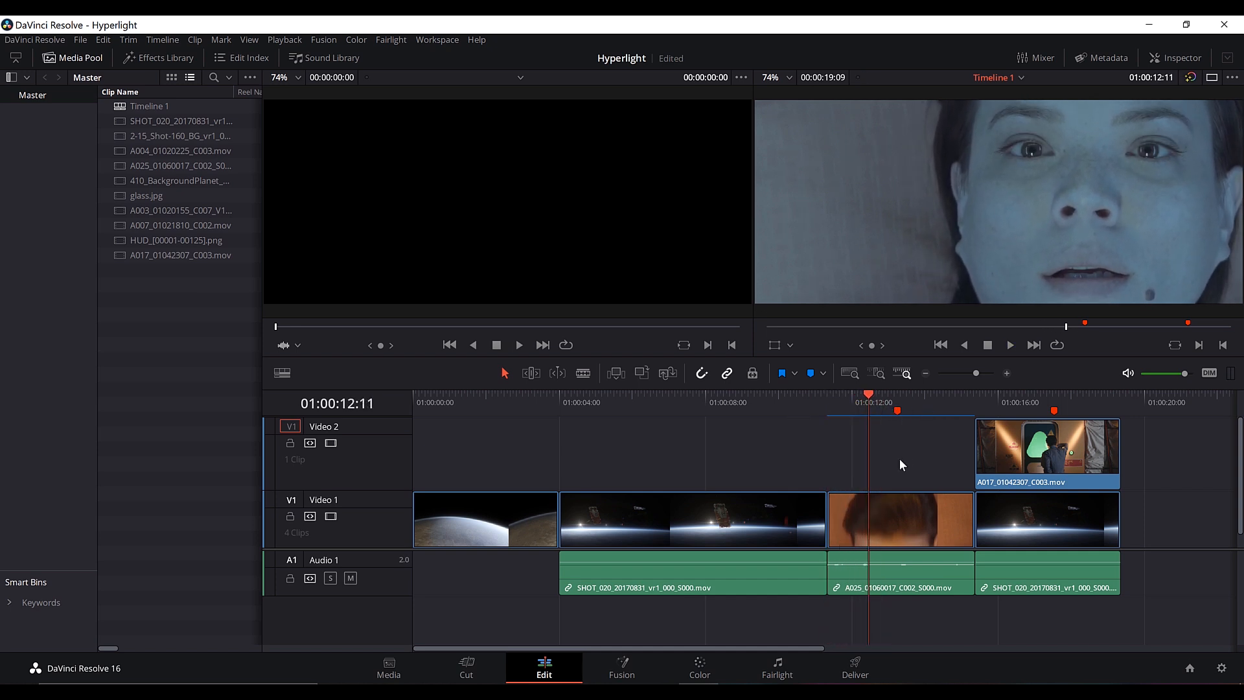
{"action": "left_click", "coordinate": [626, 671]}
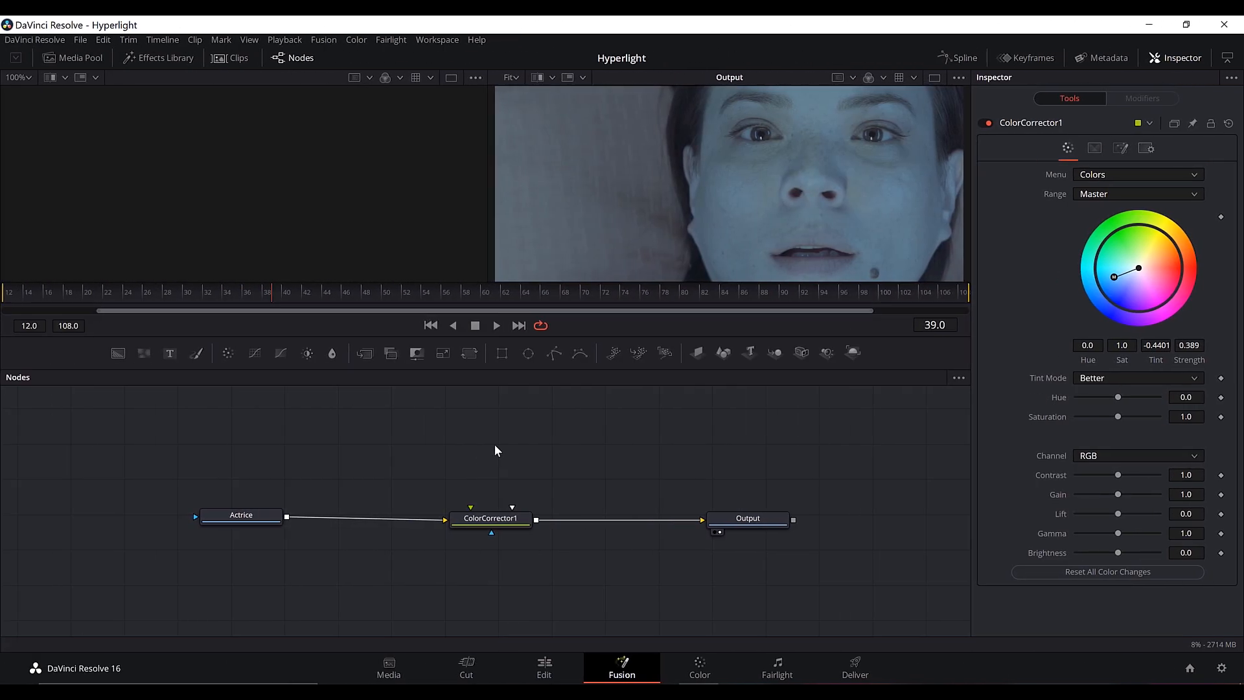
{"action": "left_click", "coordinate": [89, 57]}
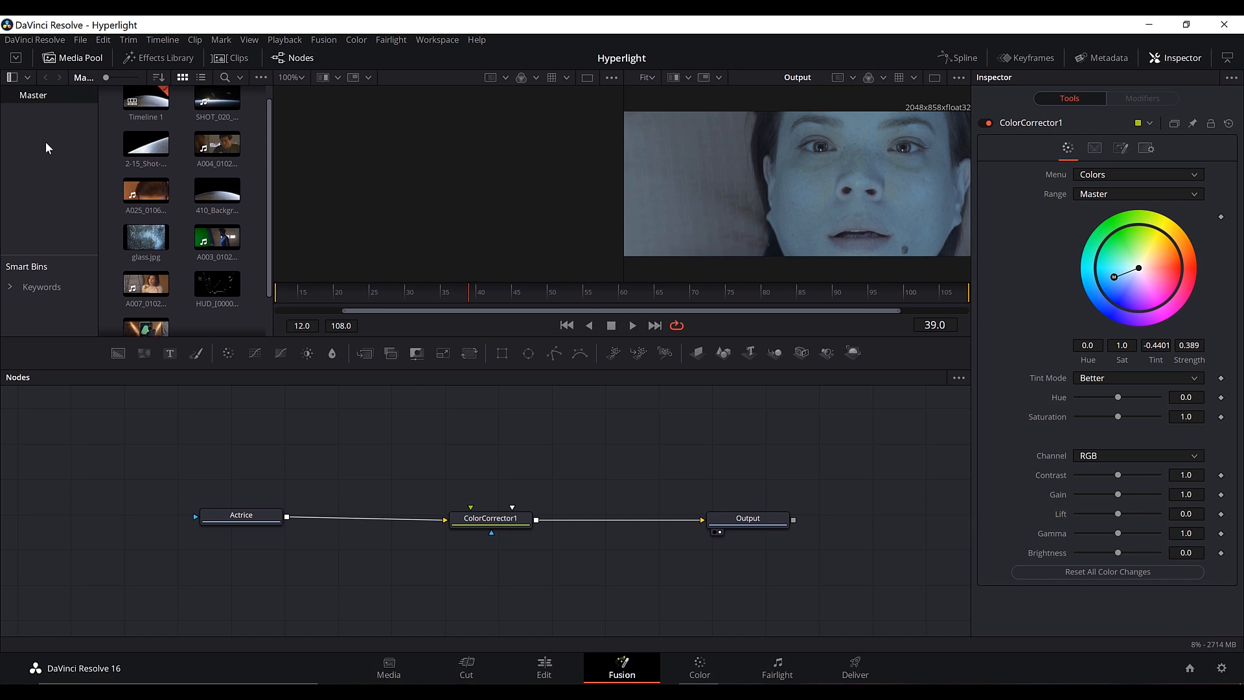
{"action": "scroll", "coordinate": [263, 135], "scroll_direction": "up", "scroll_amount": 1}
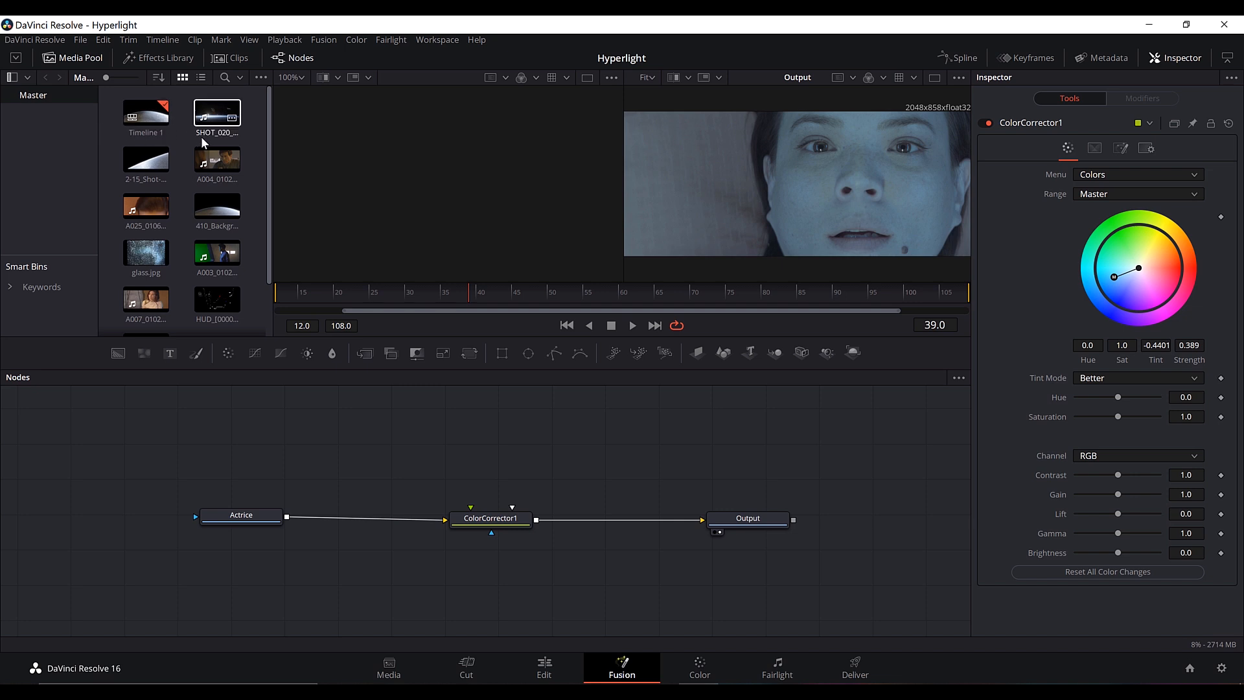
{"action": "scroll", "coordinate": [205, 142], "scroll_direction": "down", "scroll_amount": 2}
{"action": "scroll", "coordinate": [206, 144], "scroll_direction": "down", "scroll_amount": 2}
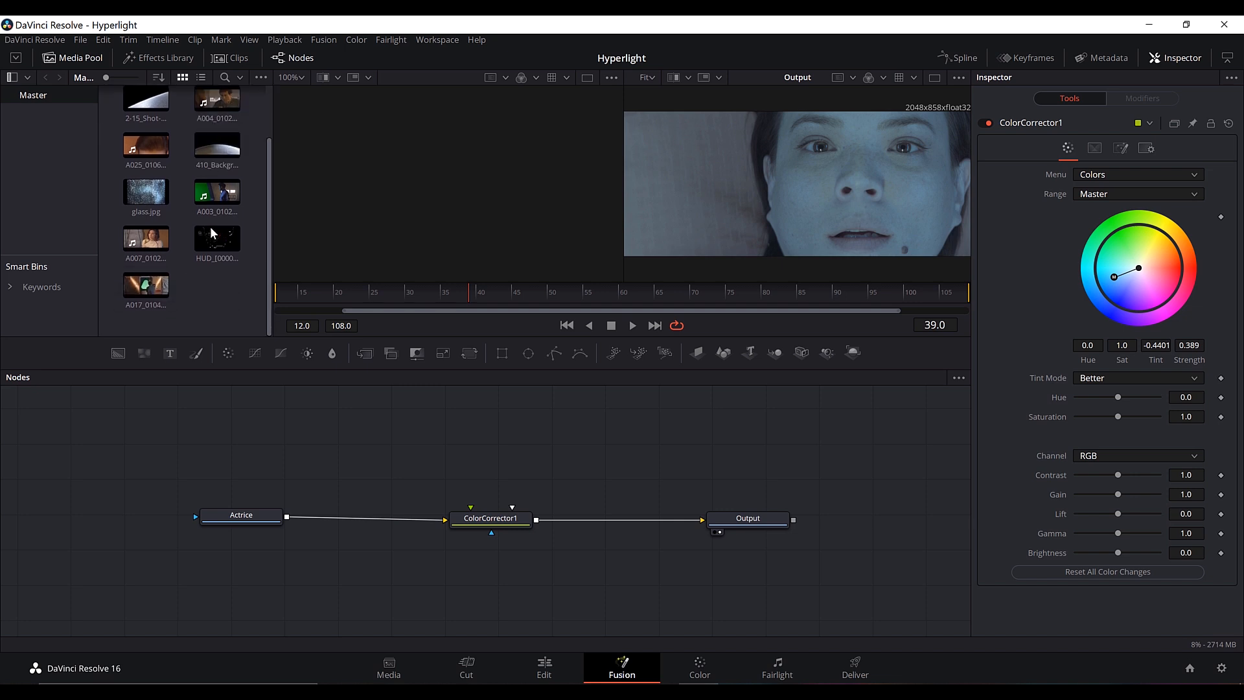
{"action": "left_click_drag", "start_coordinate": [210, 255], "coordinate": [477, 468]}
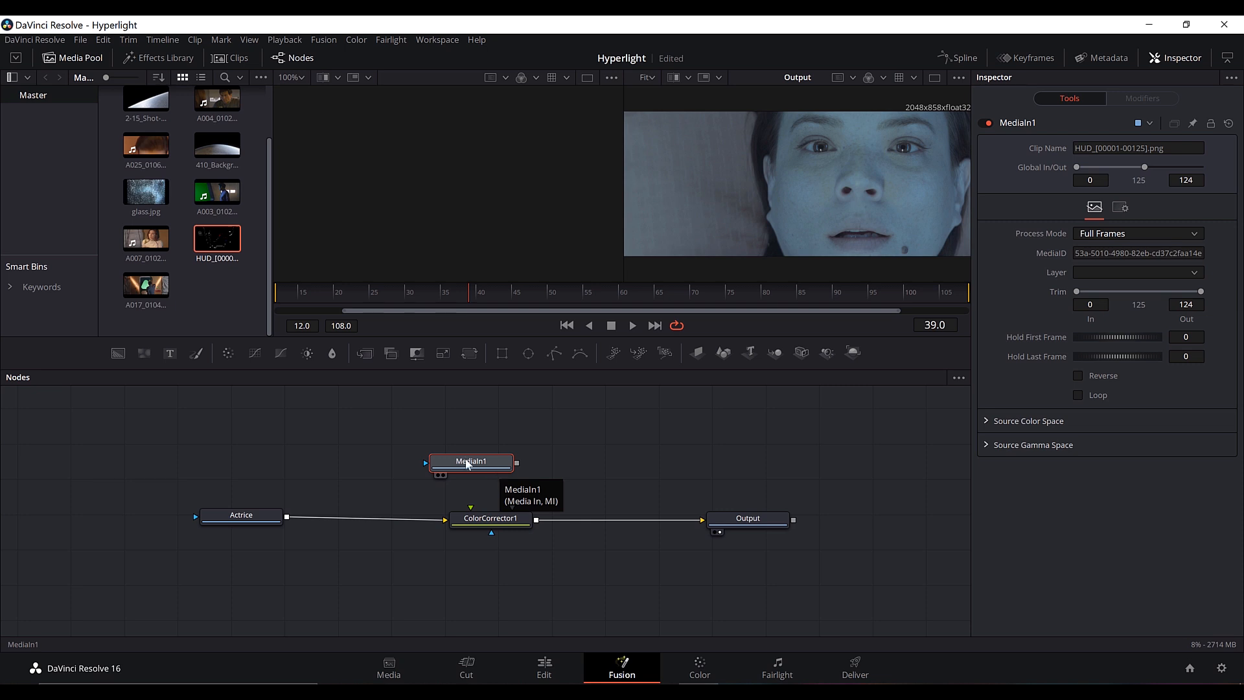
Step: Rename the new media node as HUD, show it in the first viewer and save the project
{"action": "left_click_drag", "start_coordinate": [467, 464], "coordinate": [524, 455]}
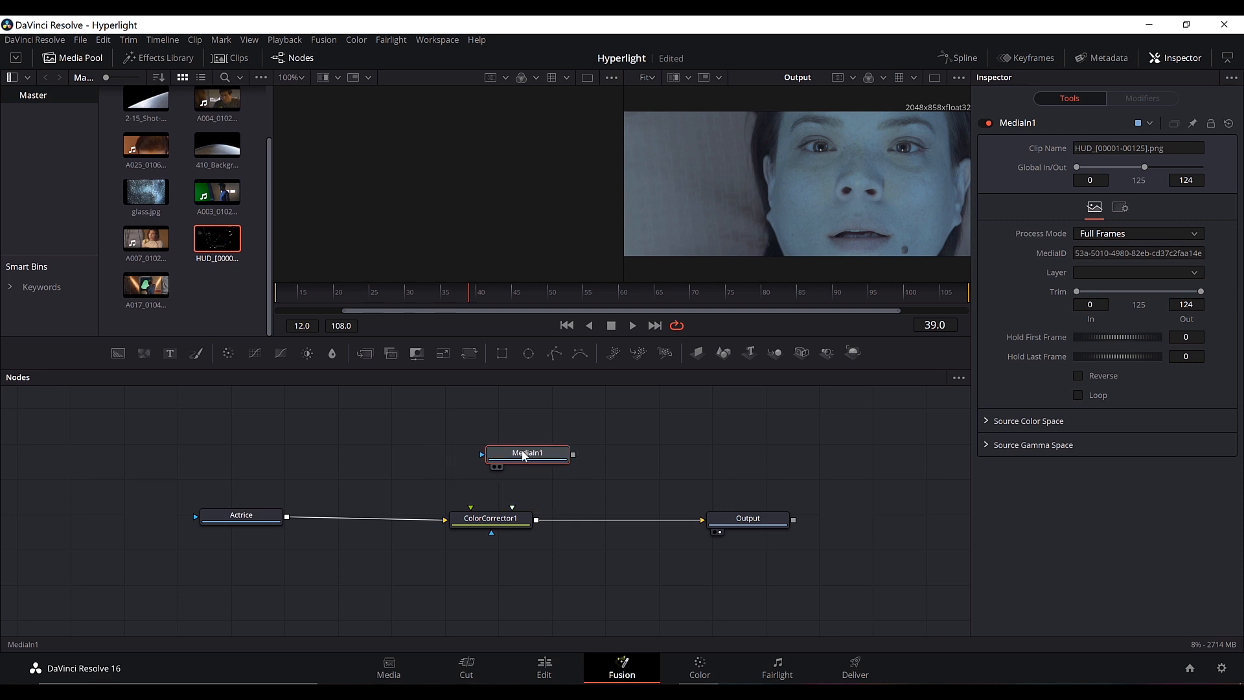
{"action": "key", "text": "F2"}
{"action": "type", "text": "HUD"}
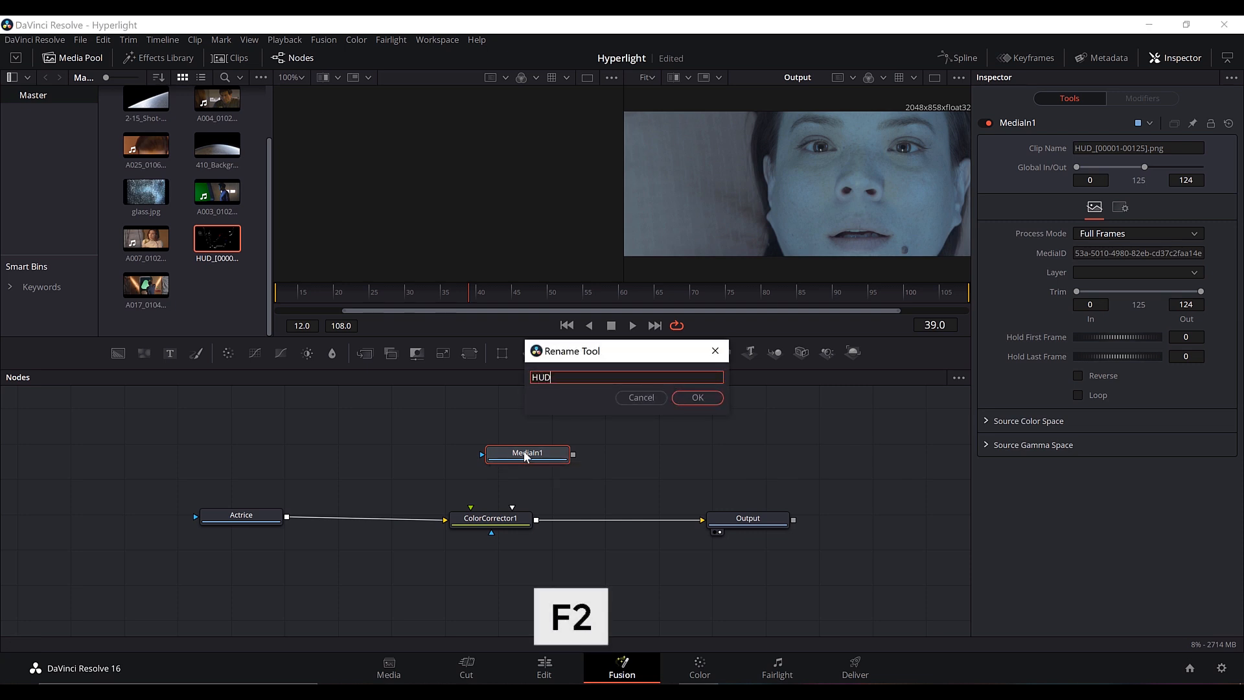
{"action": "left_click", "coordinate": [718, 402]}
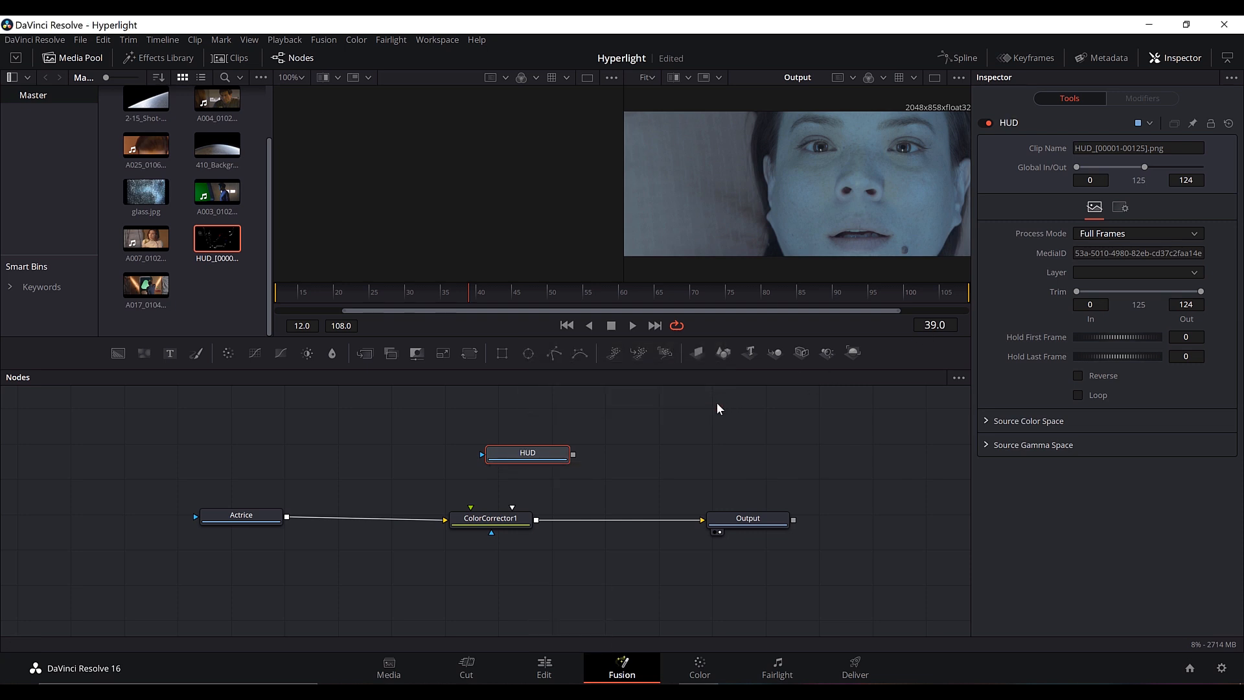
{"action": "key", "text": "1"}
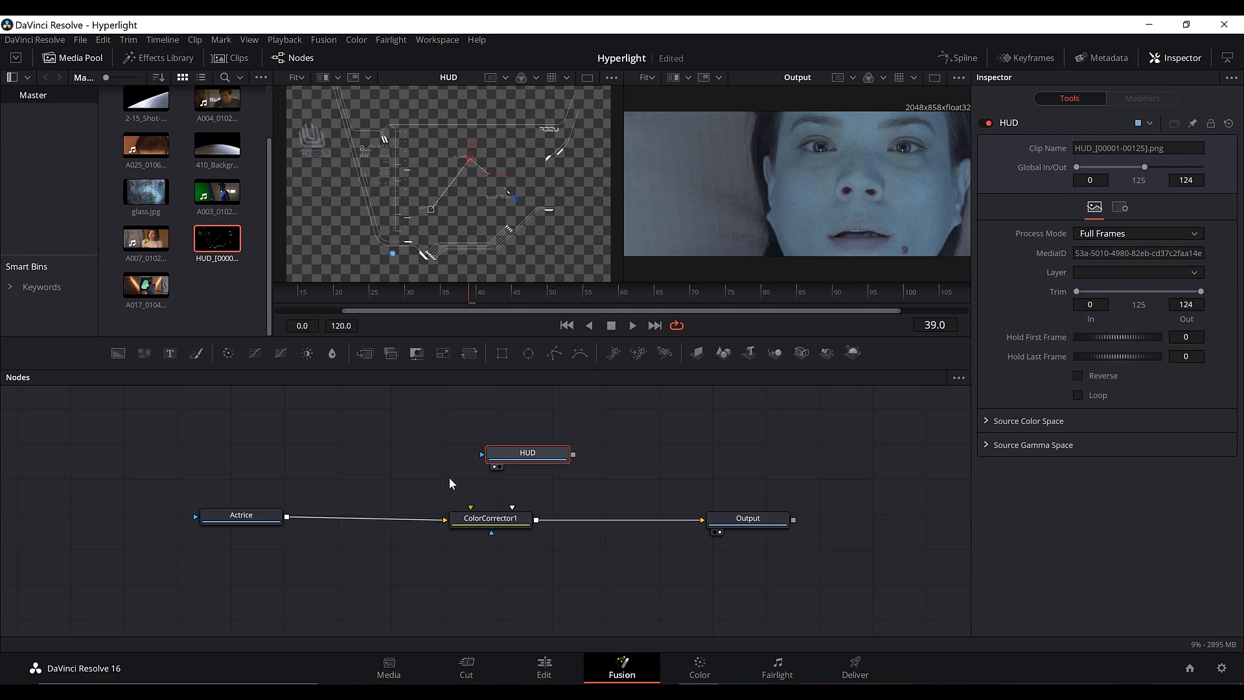
{"action": "key", "text": "ctrl+s"}
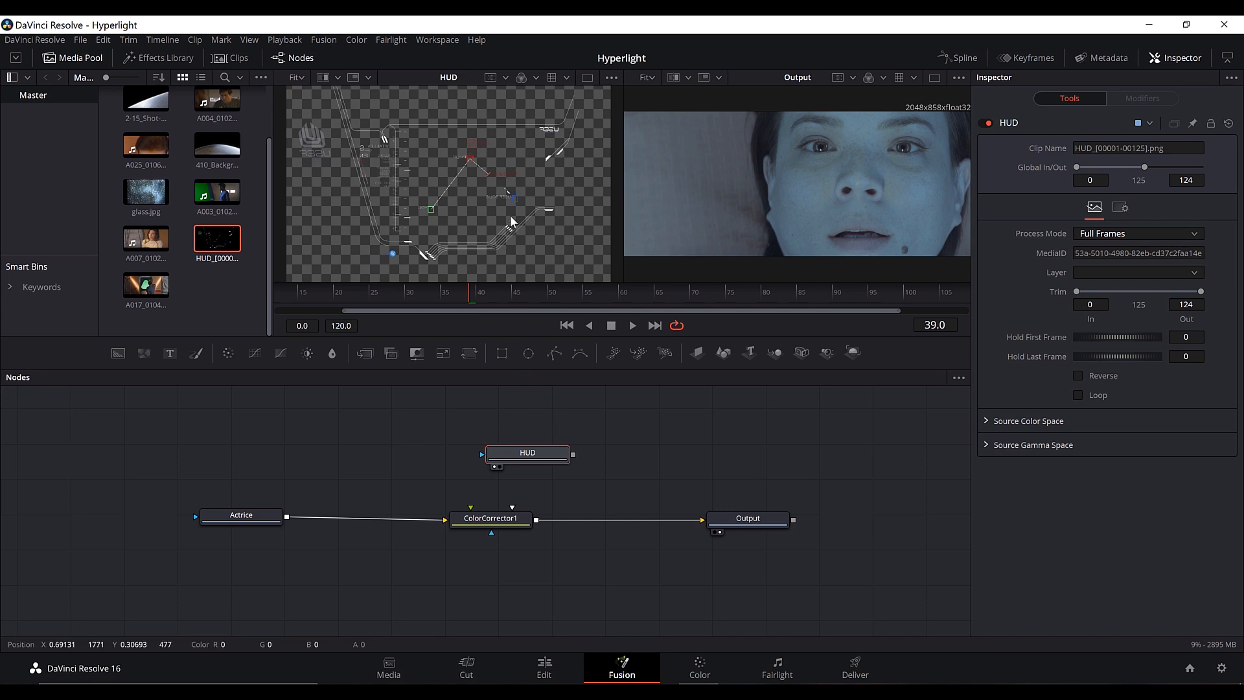
Step: Compare the alpha and colour channels of the HUD image in the first viewer, ending on colour
{"action": "left_click", "coordinate": [520, 78]}
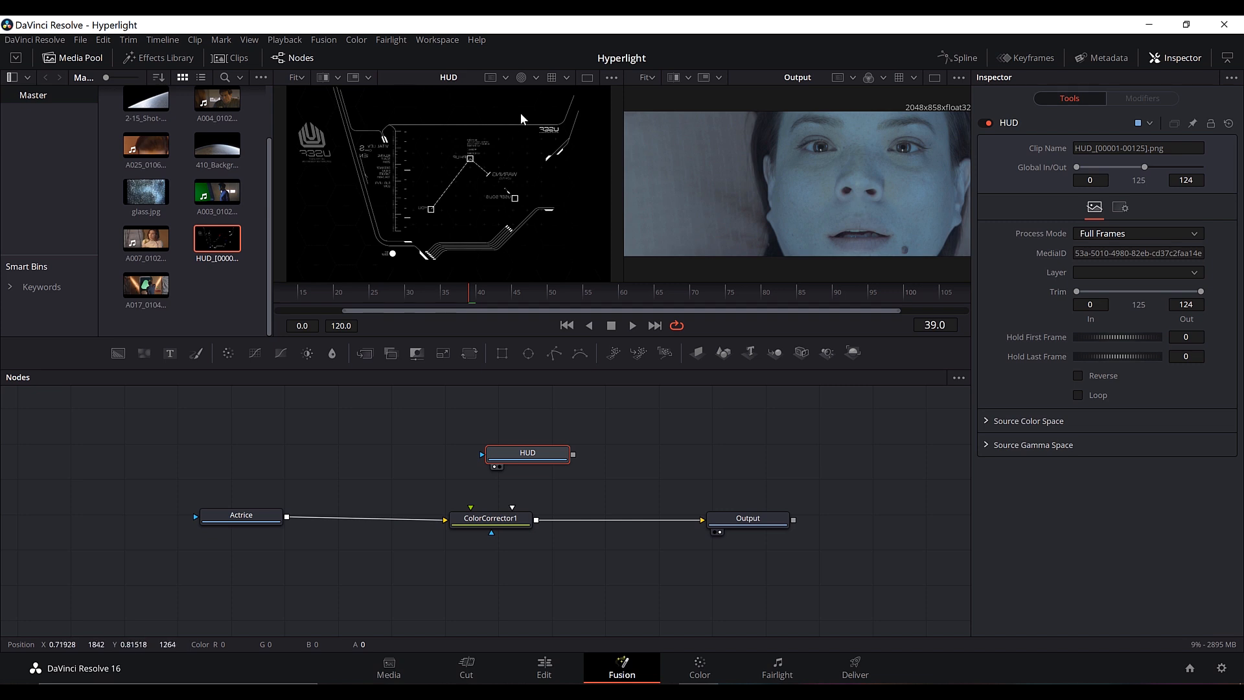
{"action": "left_click", "coordinate": [521, 79]}
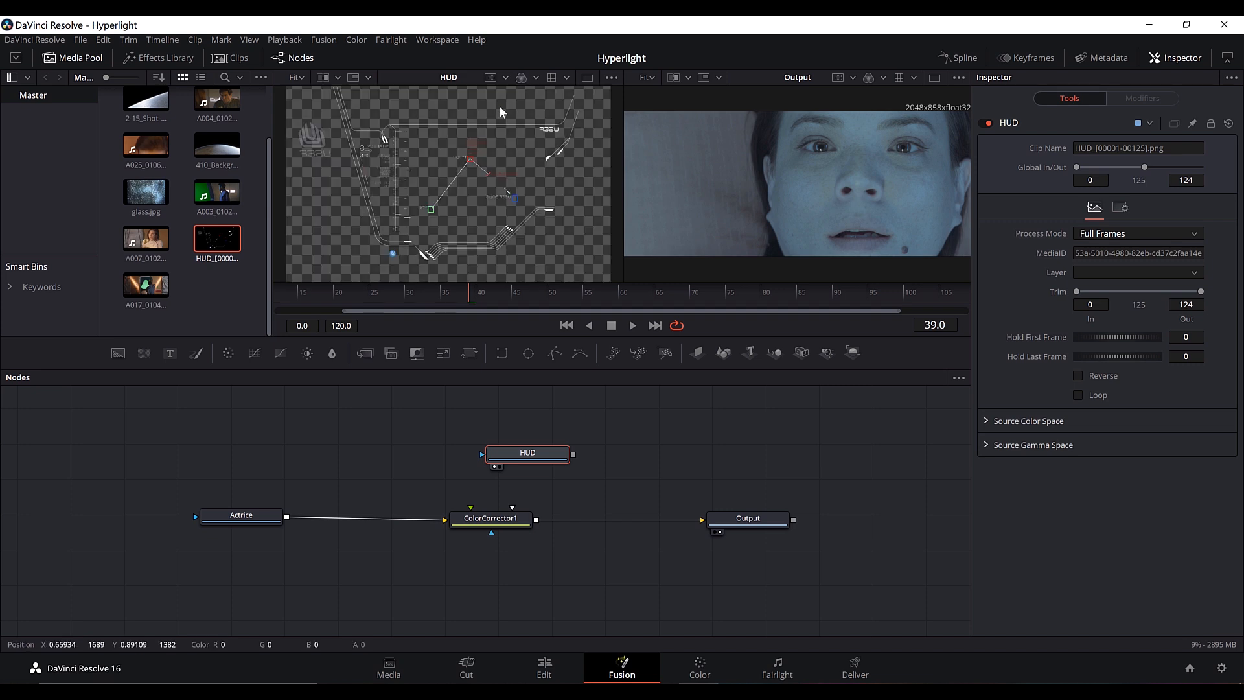
{"action": "key", "text": "a"}
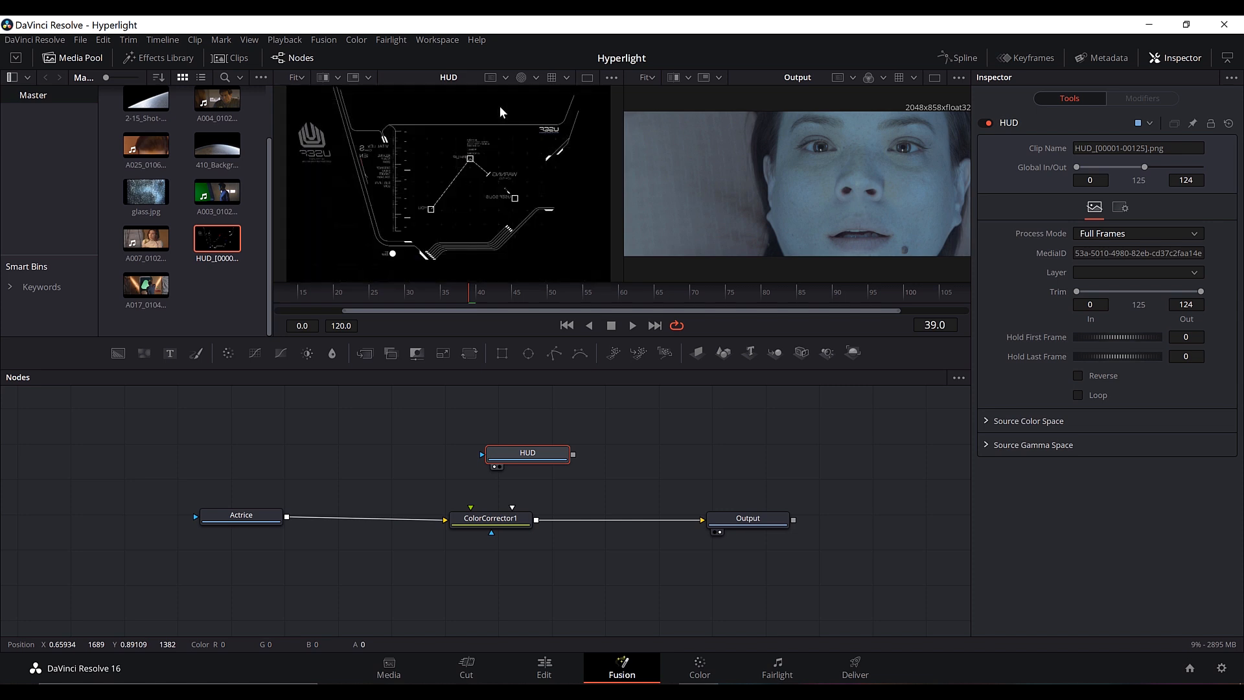
{"action": "key", "text": "c"}
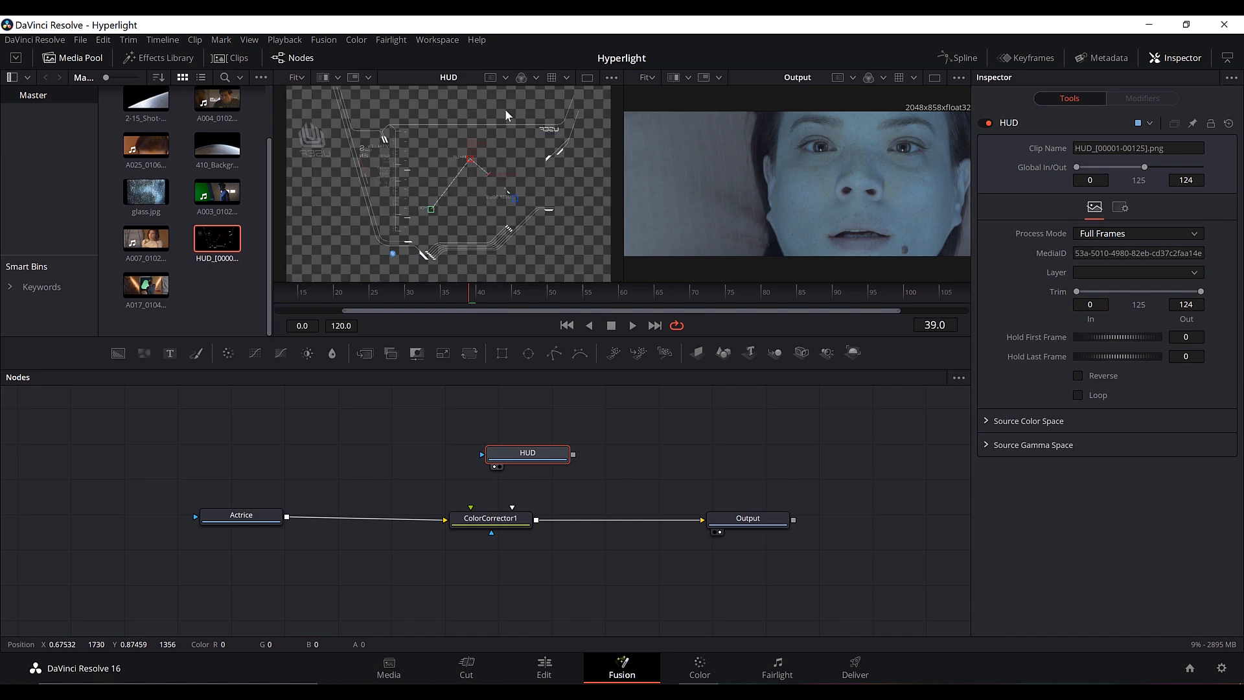
Step: Close the media pool, insert a Merge node between ColorCorrector1 and Output, and space out the nodes in the chain
{"action": "left_click", "coordinate": [88, 60]}
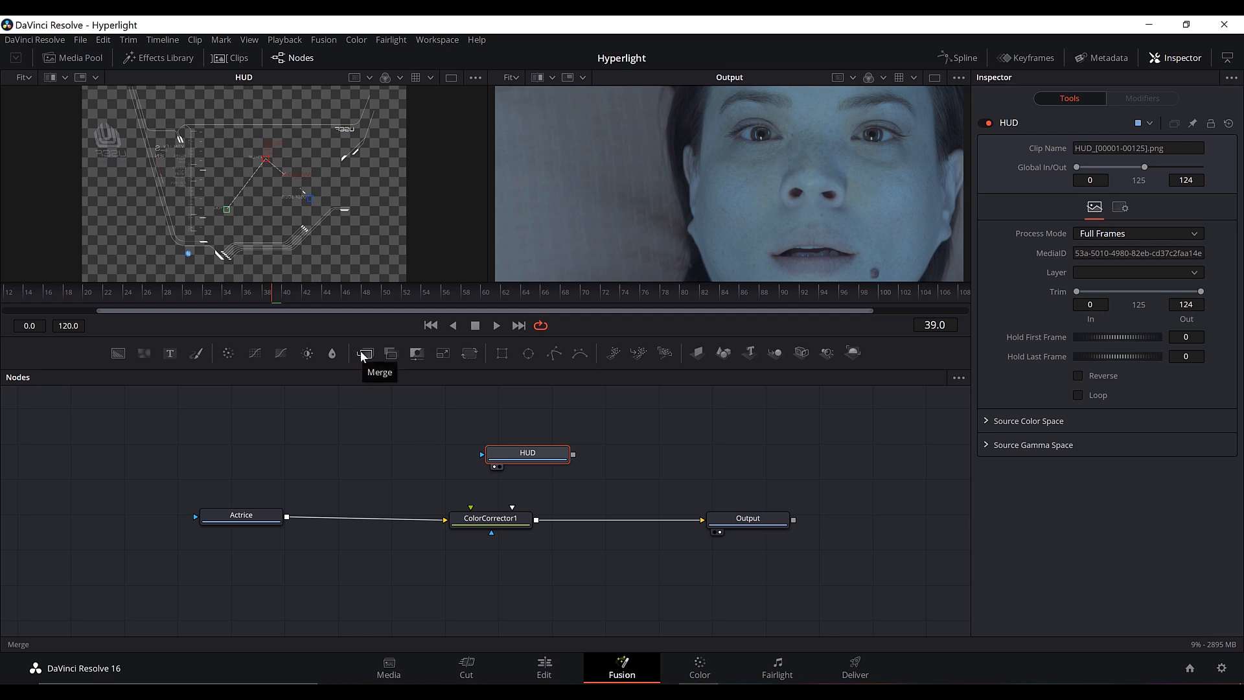
{"action": "mouse_move", "coordinate": [364, 354]}
{"action": "left_mouse_down"}
{"action": "mouse_move", "coordinate": [374, 374]}
{"action": "mouse_move", "coordinate": [496, 417]}
{"action": "mouse_move", "coordinate": [636, 448]}
{"action": "mouse_move", "coordinate": [616, 523]}
{"action": "left_mouse_up"}
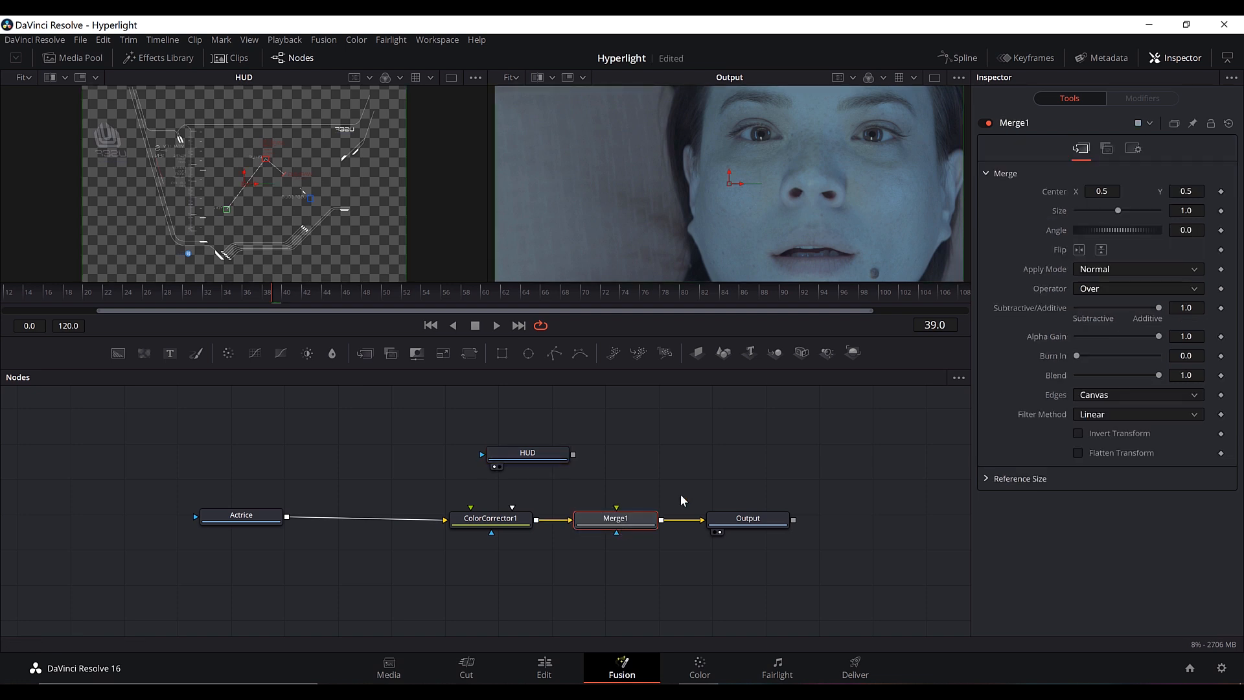
{"action": "left_click_drag", "start_coordinate": [214, 530], "coordinate": [174, 537]}
{"action": "left_click_drag", "start_coordinate": [490, 521], "coordinate": [423, 526]}
{"action": "left_click_drag", "start_coordinate": [617, 521], "coordinate": [593, 523]}
{"action": "left_click_drag", "start_coordinate": [751, 519], "coordinate": [747, 523]}
Step: Save the project and connect the HUD node's output to the foreground input of Merge1
{"action": "left_click", "coordinate": [558, 518]}
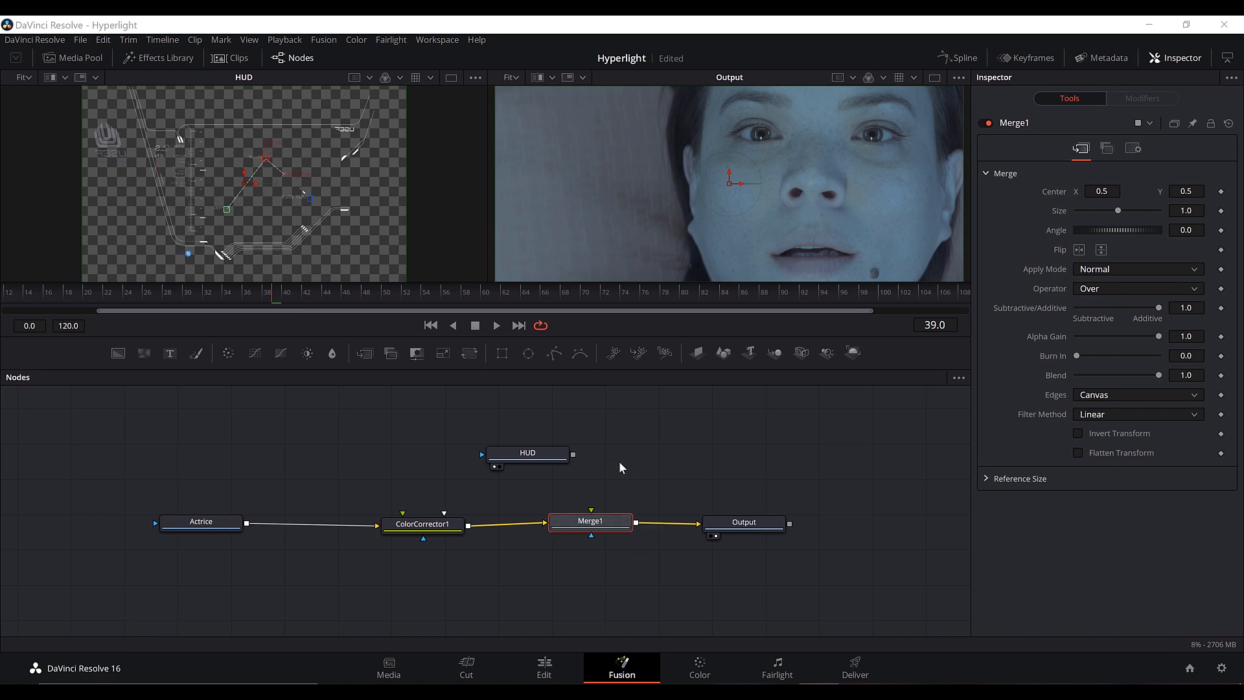
{"action": "key", "text": "ctrl+s"}
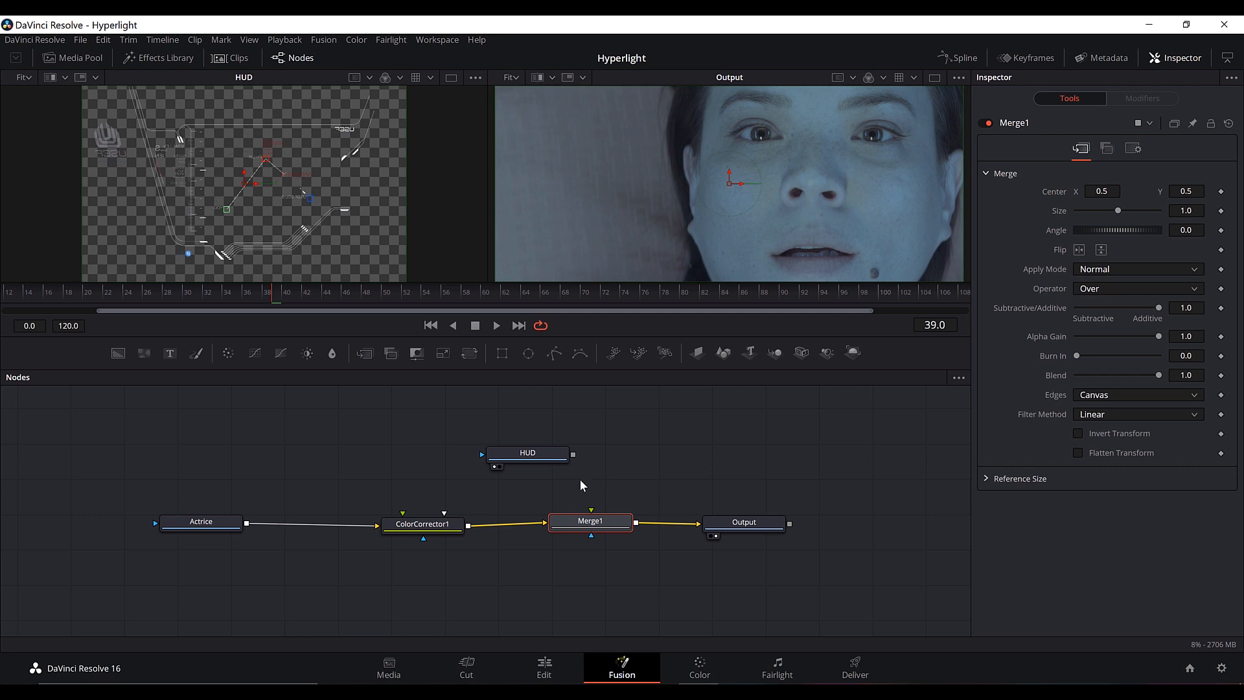
{"action": "left_click", "coordinate": [579, 481]}
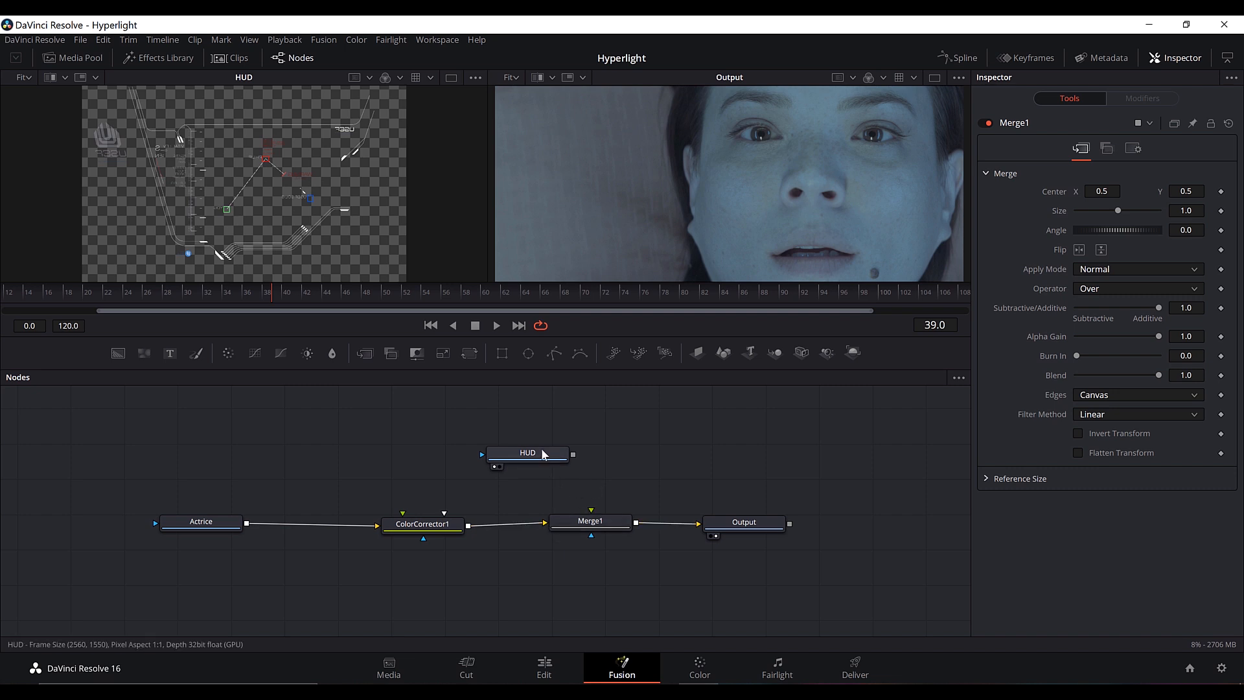
{"action": "left_click_drag", "start_coordinate": [573, 455], "coordinate": [590, 510]}
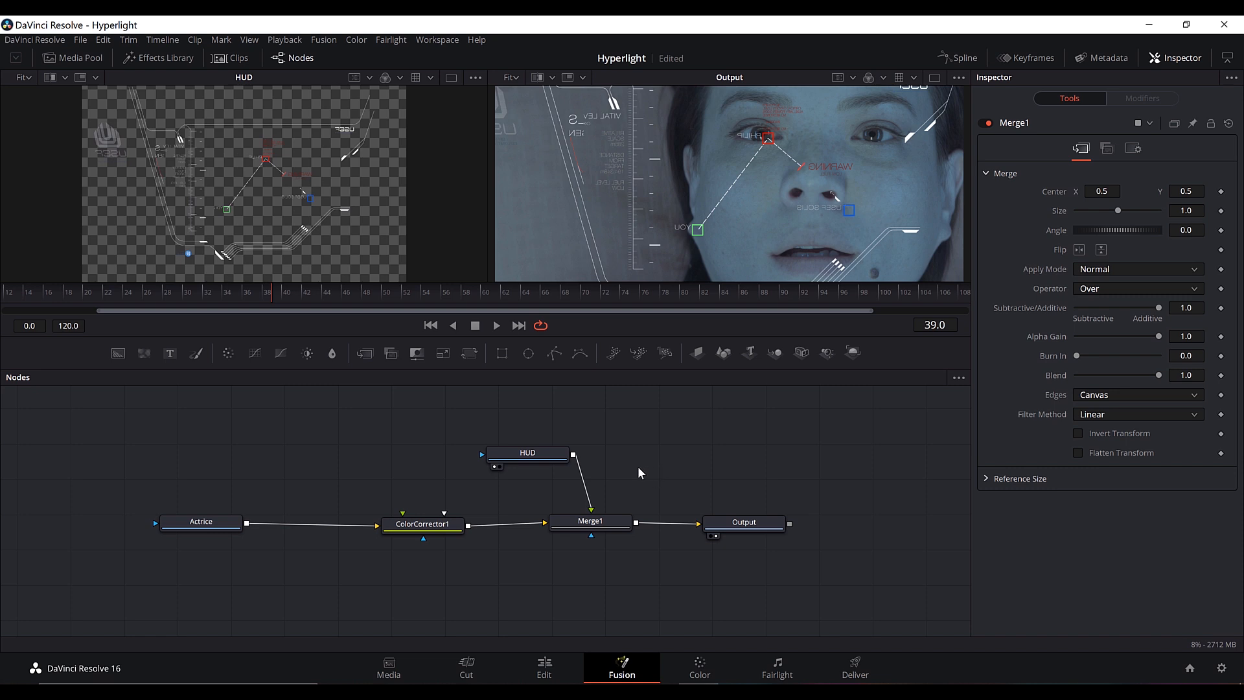
Step: Rearrange the node tree so that HUD sits directly above Merge1, and save the project
{"action": "key", "text": "alt+Tab"}
{"action": "left_click", "coordinate": [615, 436]}
{"action": "mouse_move", "coordinate": [529, 452]}
{"action": "left_mouse_down"}
{"action": "mouse_move", "coordinate": [559, 476]}
{"action": "mouse_move", "coordinate": [573, 594]}
{"action": "mouse_move", "coordinate": [534, 437]}
{"action": "left_mouse_up"}
{"action": "left_click_drag", "start_coordinate": [579, 497], "coordinate": [580, 500]}
{"action": "left_click_drag", "start_coordinate": [577, 564], "coordinate": [594, 571]}
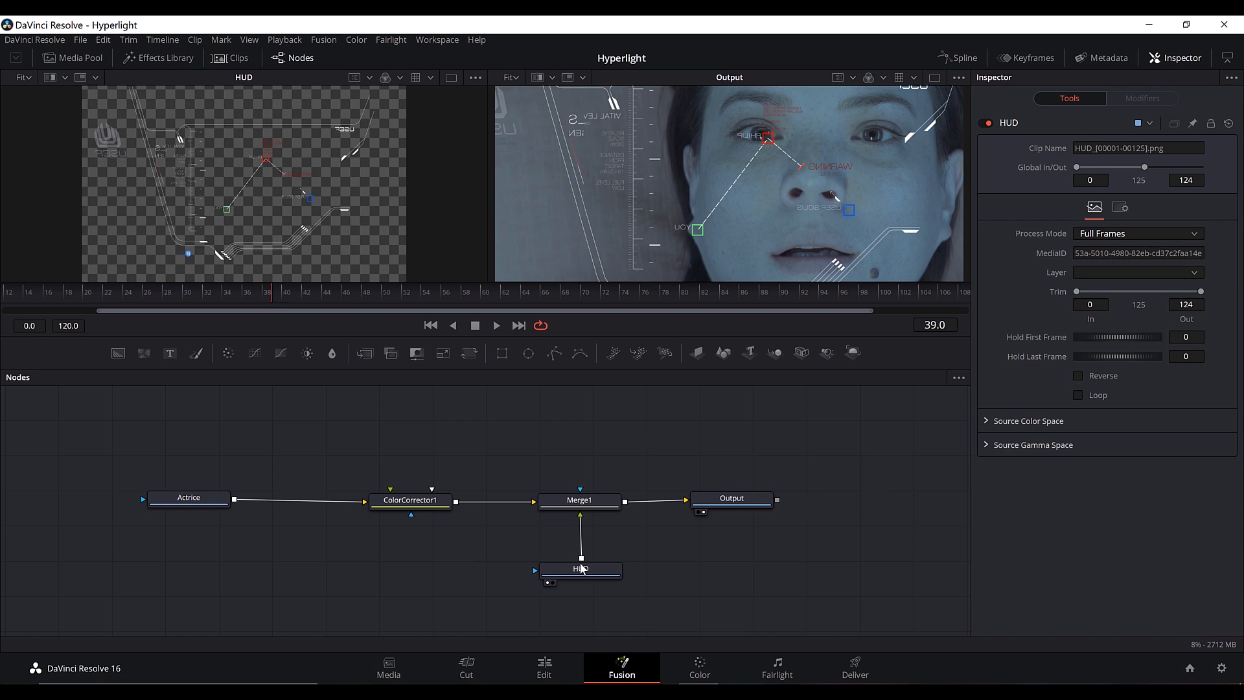
{"action": "left_click_drag", "start_coordinate": [581, 568], "coordinate": [586, 448]}
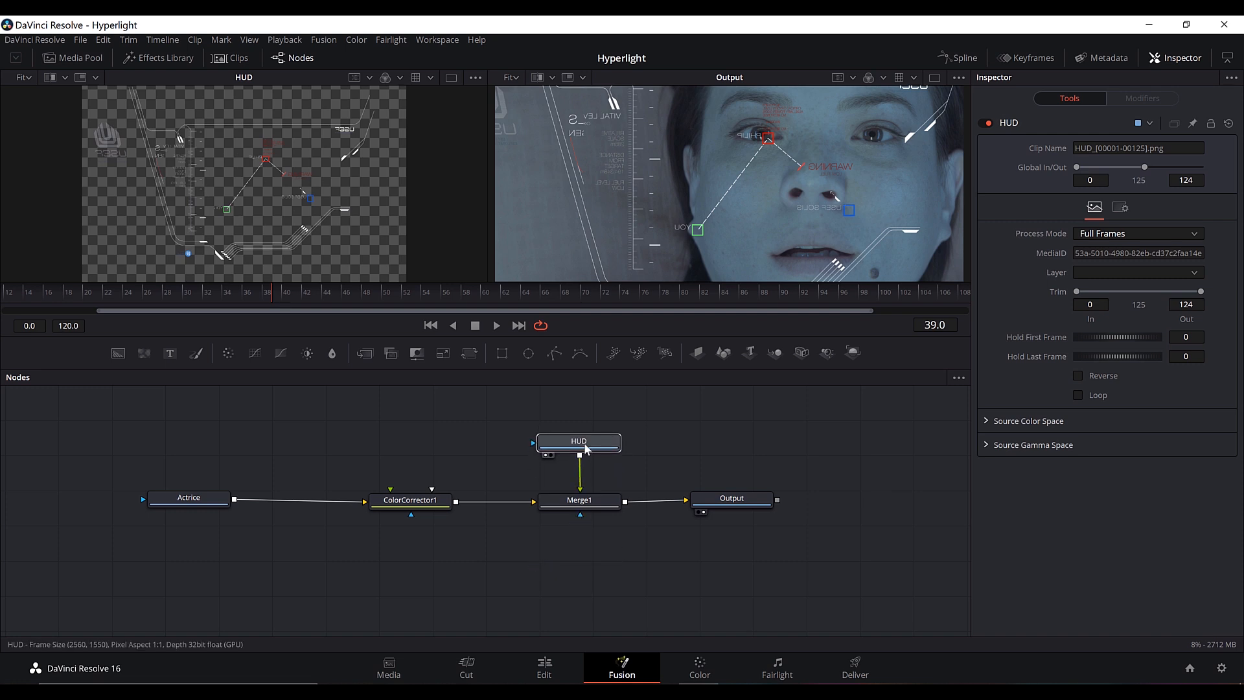
{"action": "left_click", "coordinate": [457, 453]}
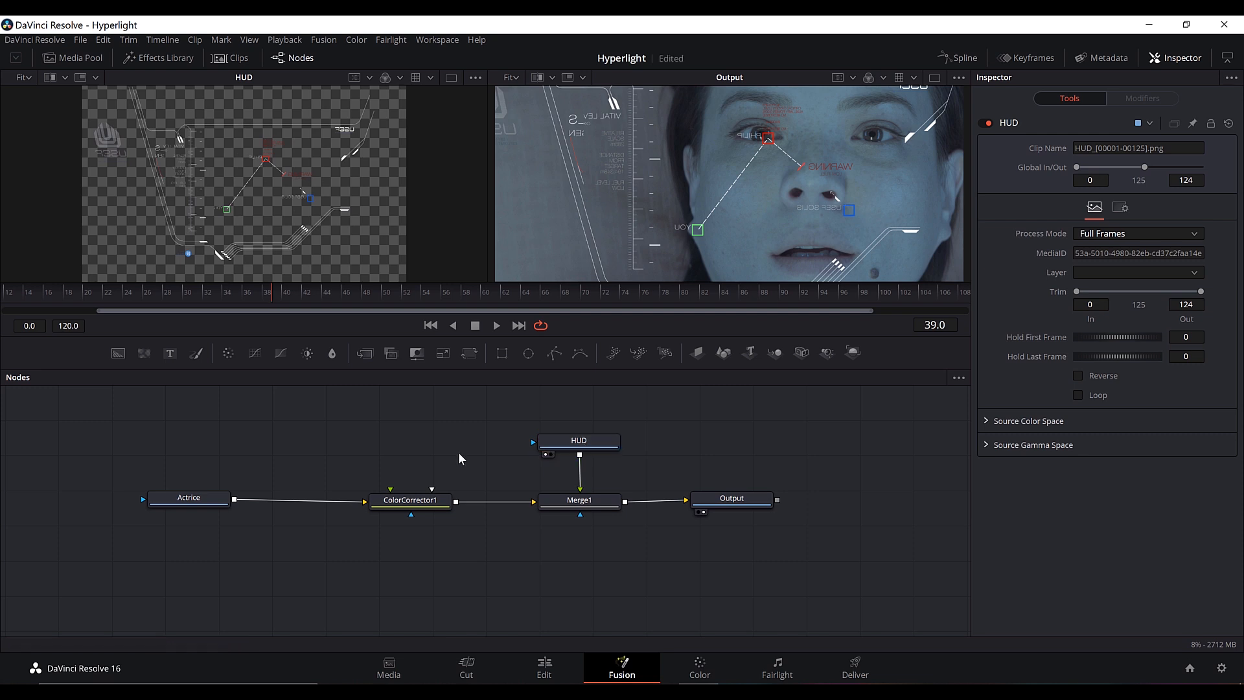
{"action": "key", "text": "ctrl+s"}
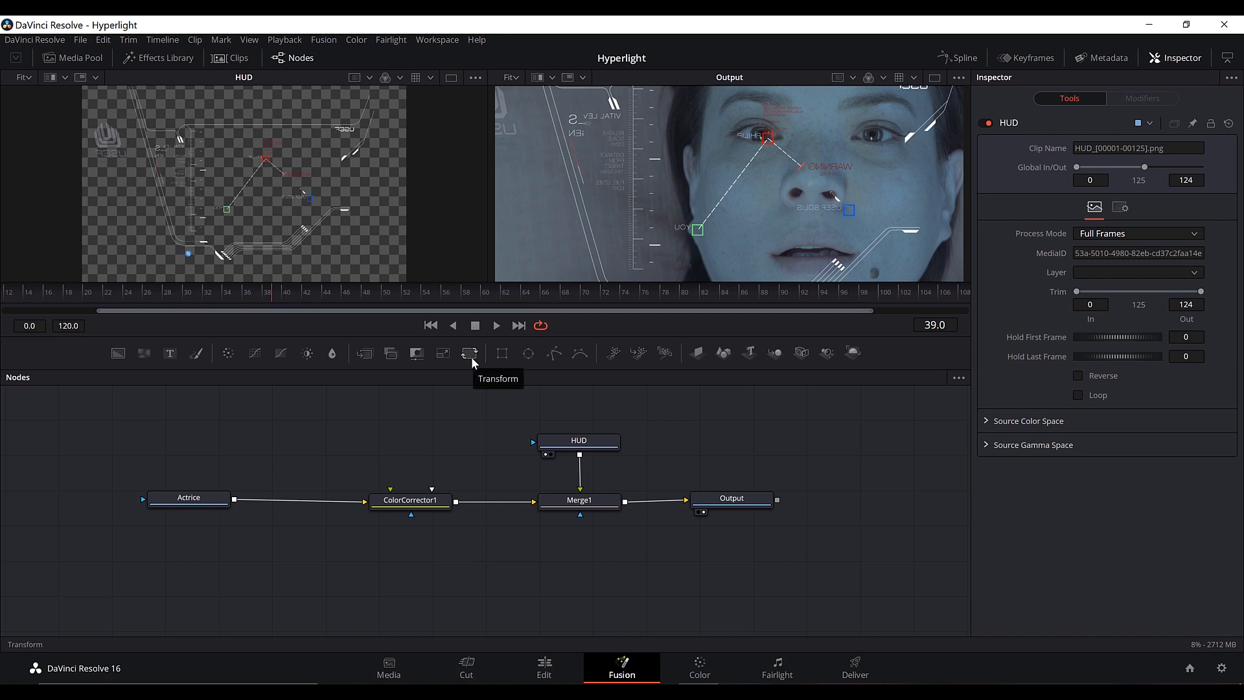
Step: Add an unconnected Transform node, and shift Actrice, ColorCorrector1, Merge1 and HUD away from Output to make room
{"action": "left_click_drag", "start_coordinate": [472, 357], "coordinate": [710, 438]}
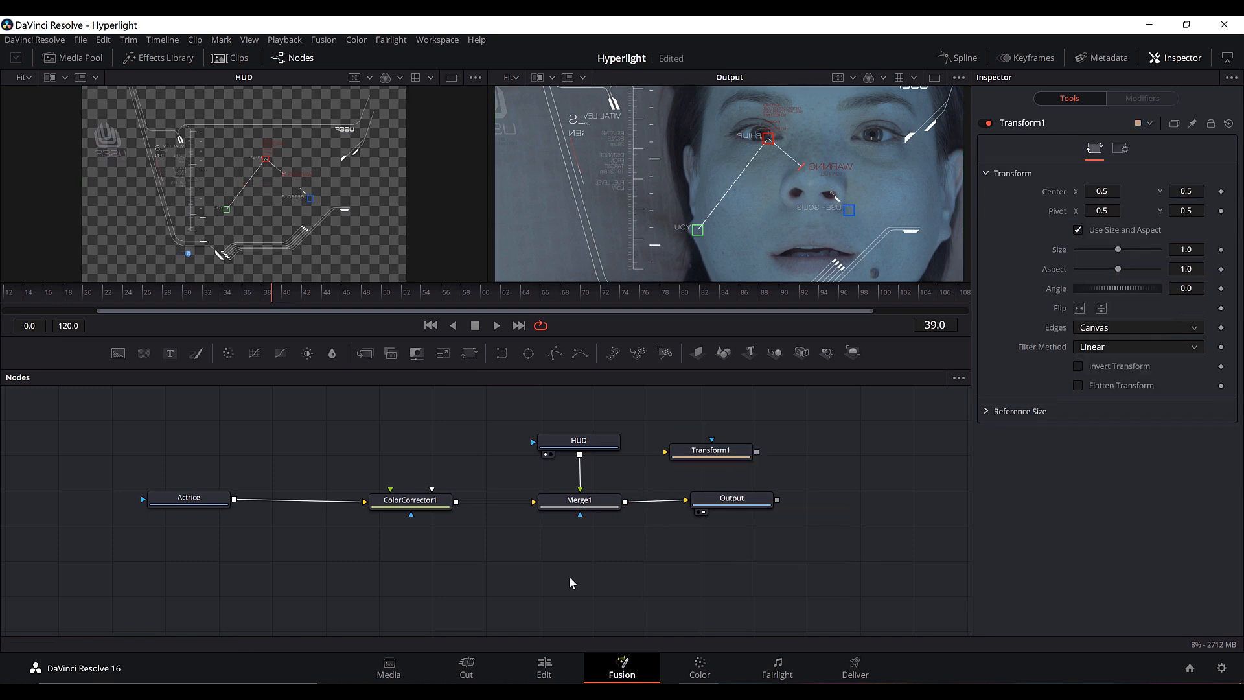
{"action": "left_click_drag", "start_coordinate": [188, 502], "coordinate": [111, 523]}
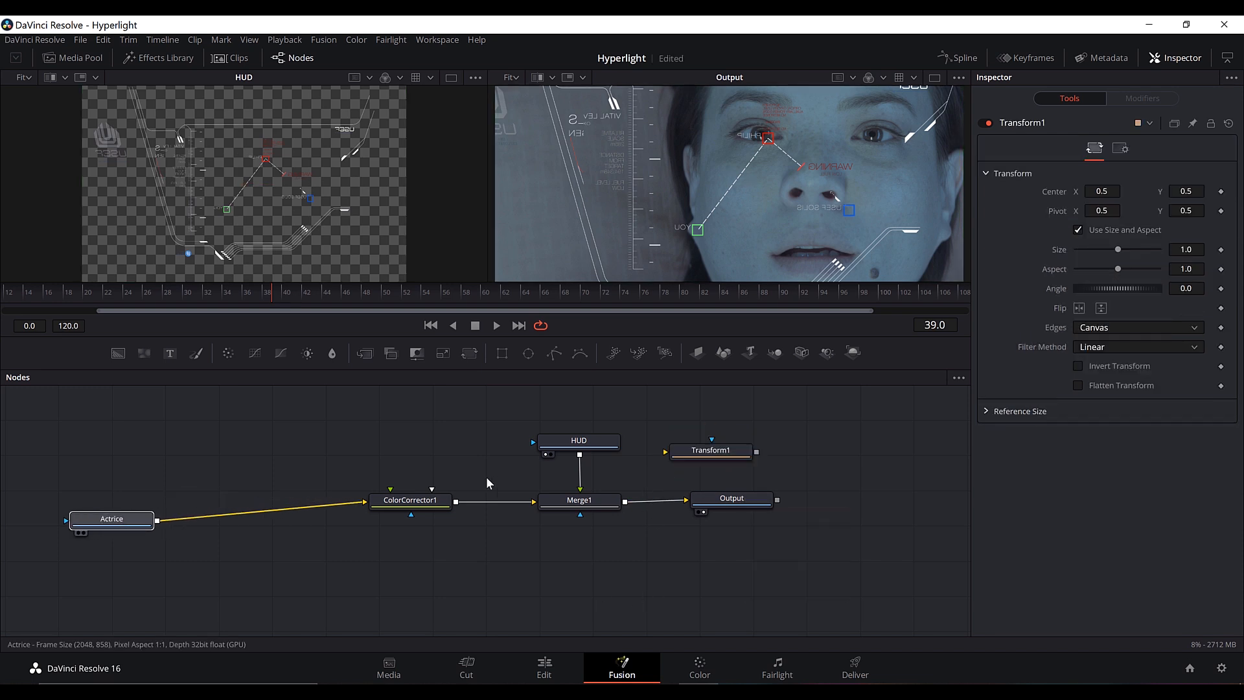
{"action": "left_click_drag", "start_coordinate": [428, 502], "coordinate": [281, 520]}
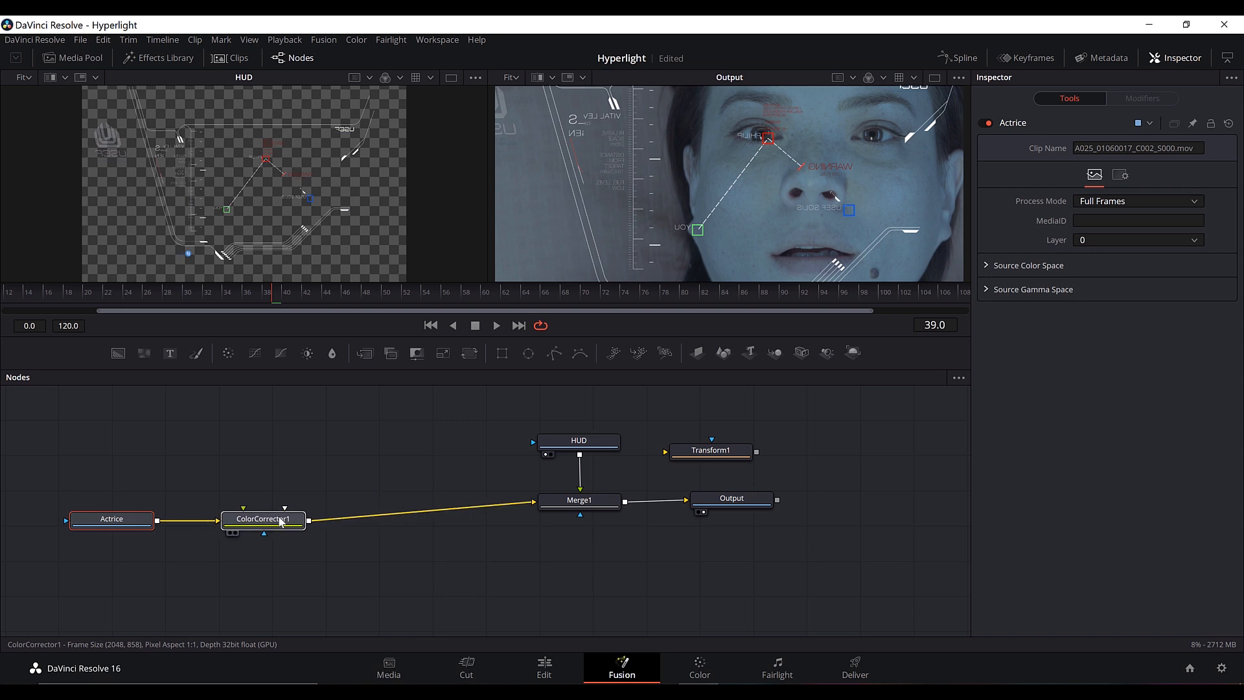
{"action": "left_click_drag", "start_coordinate": [583, 506], "coordinate": [418, 523]}
{"action": "left_click_drag", "start_coordinate": [580, 441], "coordinate": [421, 423]}
{"action": "left_click_drag", "start_coordinate": [430, 520], "coordinate": [436, 521]}
{"action": "left_click_drag", "start_coordinate": [483, 483], "coordinate": [493, 504]}
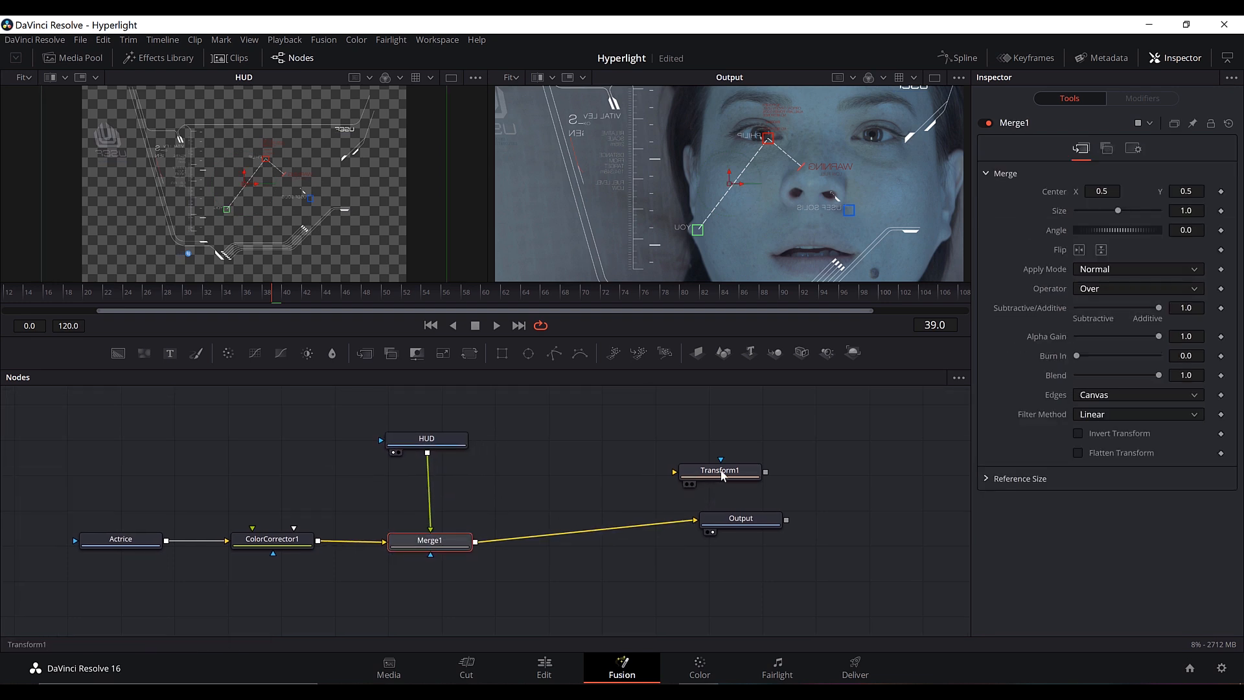
Step: Insert Transform1 on the connection between HUD and Merge1, and align the Output node with the main row
{"action": "left_click_drag", "start_coordinate": [723, 475], "coordinate": [435, 491]}
{"action": "left_click", "coordinate": [447, 440]}
{"action": "left_click_drag", "start_coordinate": [757, 528], "coordinate": [753, 544]}
{"action": "left_click_drag", "start_coordinate": [549, 450], "coordinate": [573, 470]}
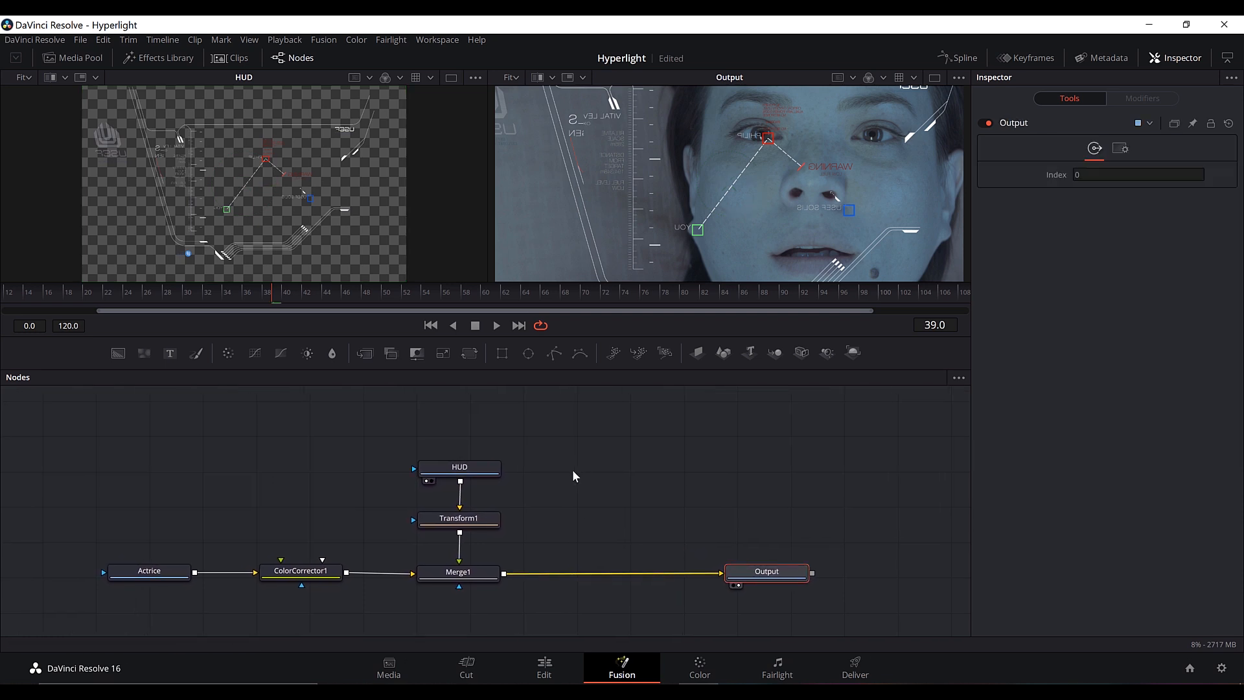
Step: Scale the HUD down by setting the size of Transform1 to 0.75
{"action": "left_click", "coordinate": [464, 522]}
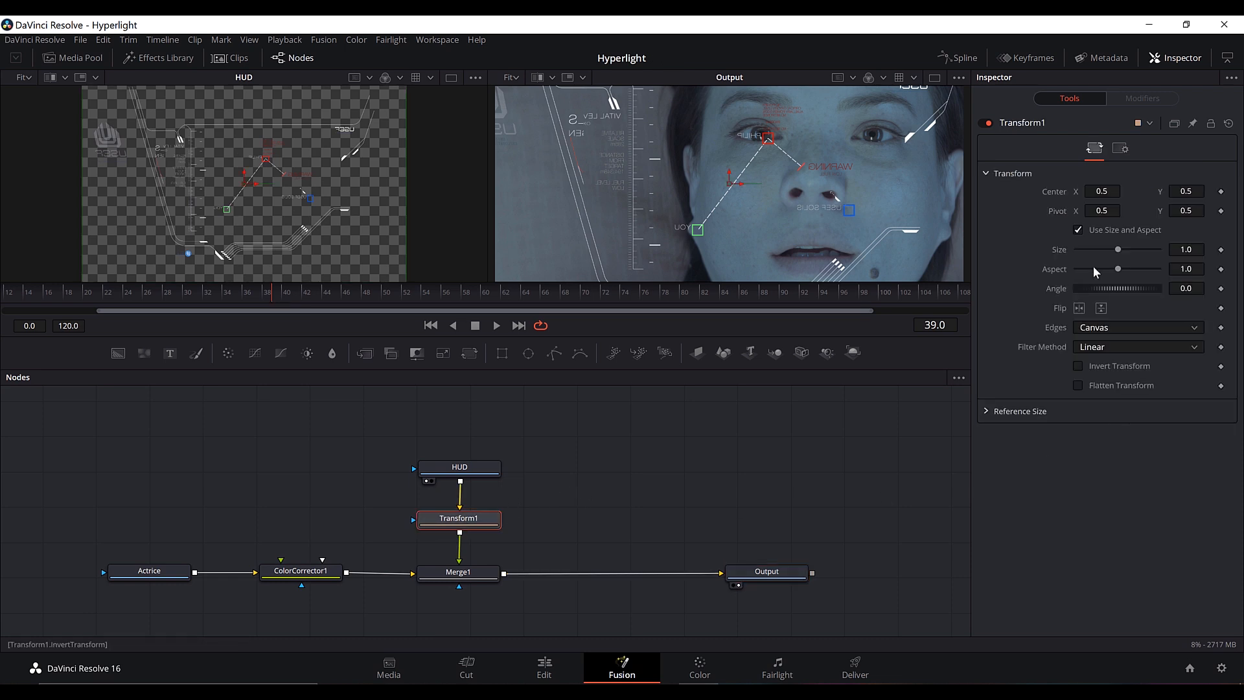
{"action": "left_click_drag", "start_coordinate": [1117, 249], "coordinate": [1110, 256]}
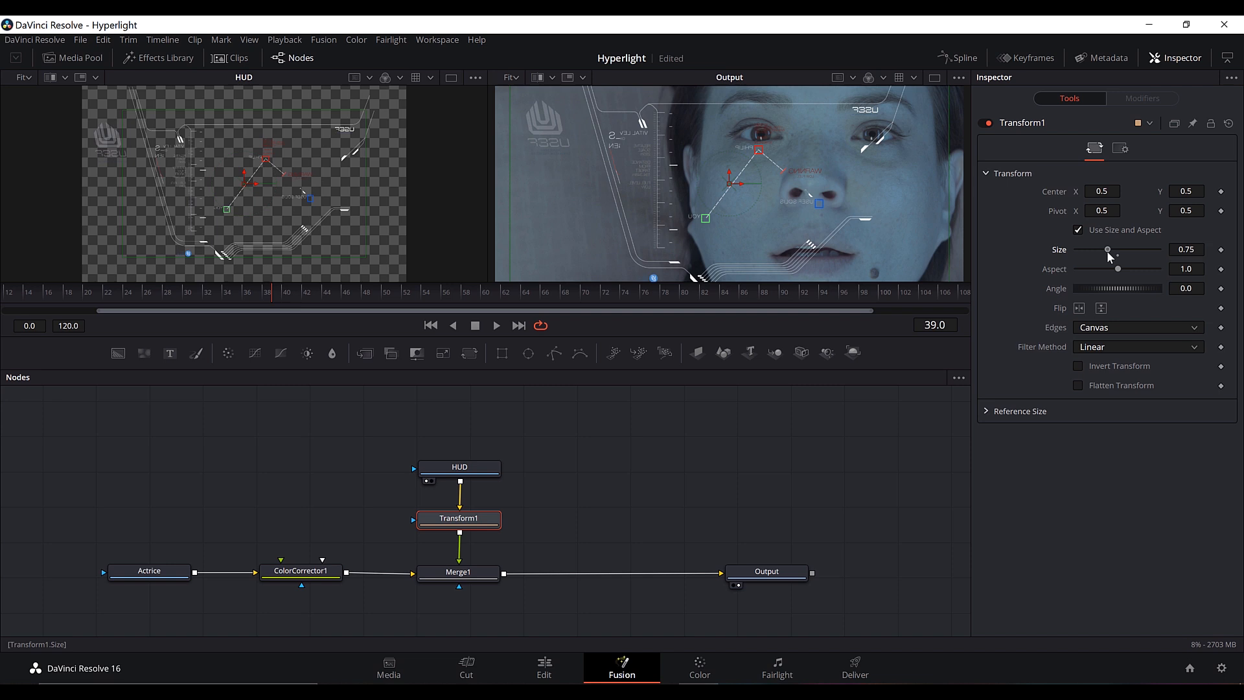
{"action": "left_click", "coordinate": [625, 484]}
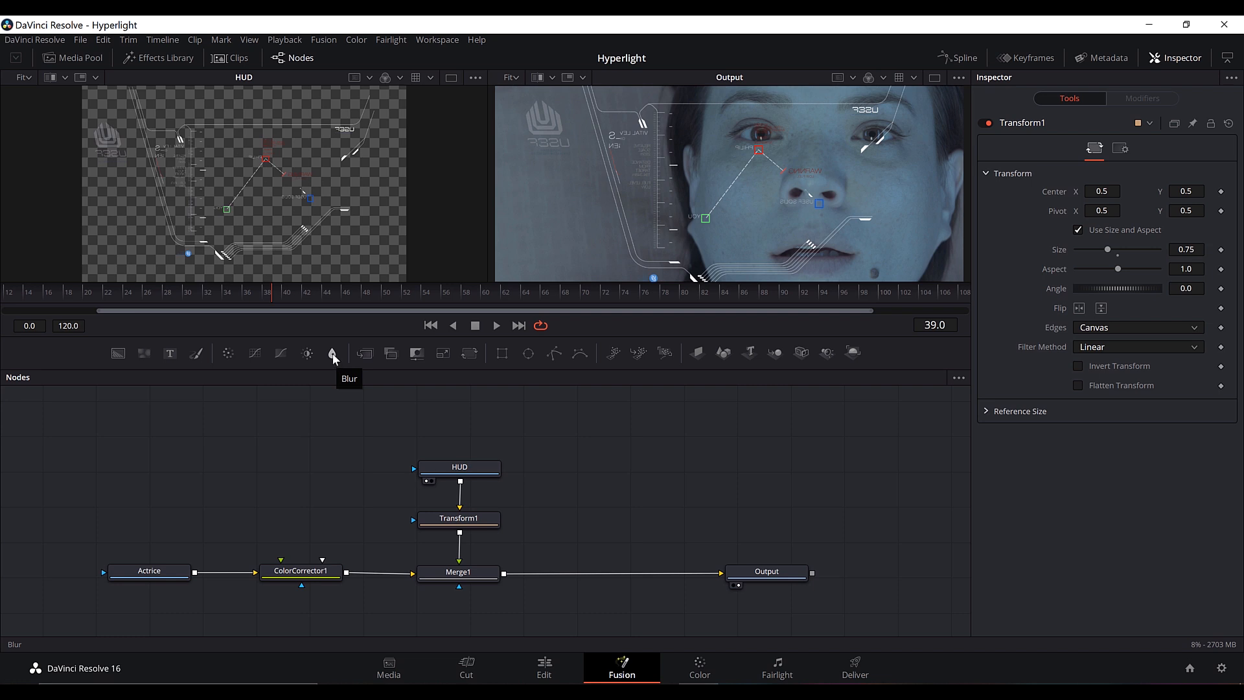
Step: Add a Blur node directly after Transform1, before Merge1
{"action": "left_click", "coordinate": [476, 525]}
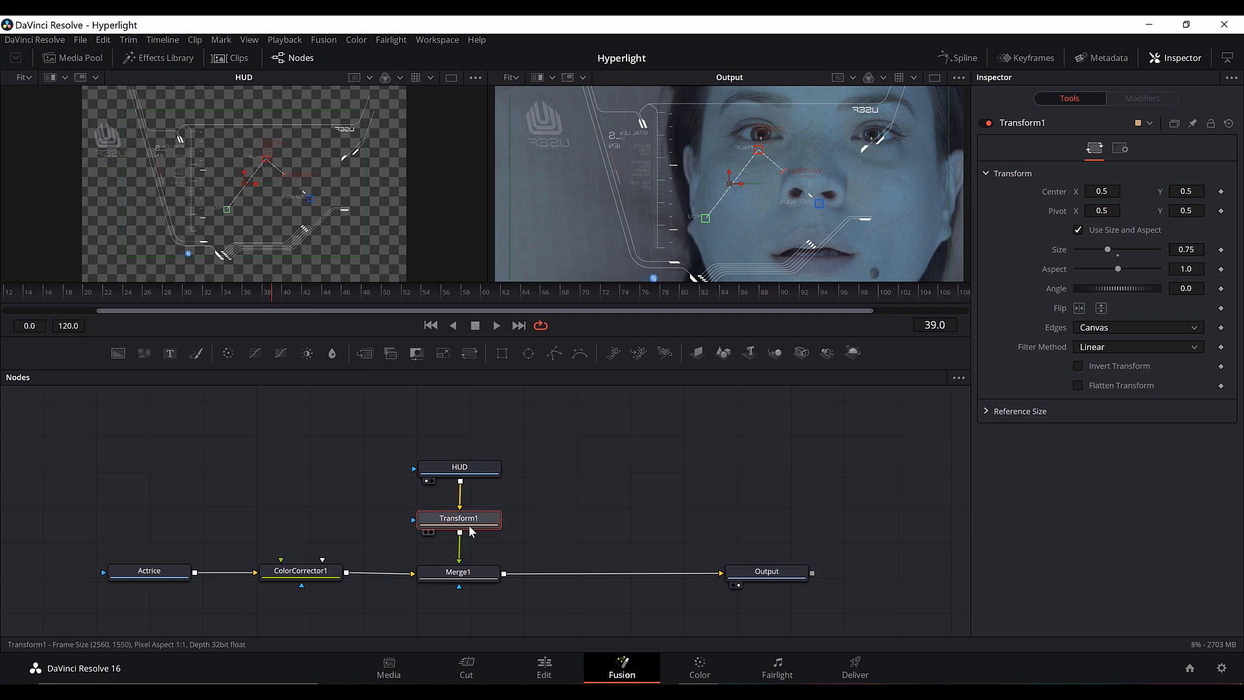
{"action": "left_click", "coordinate": [332, 354]}
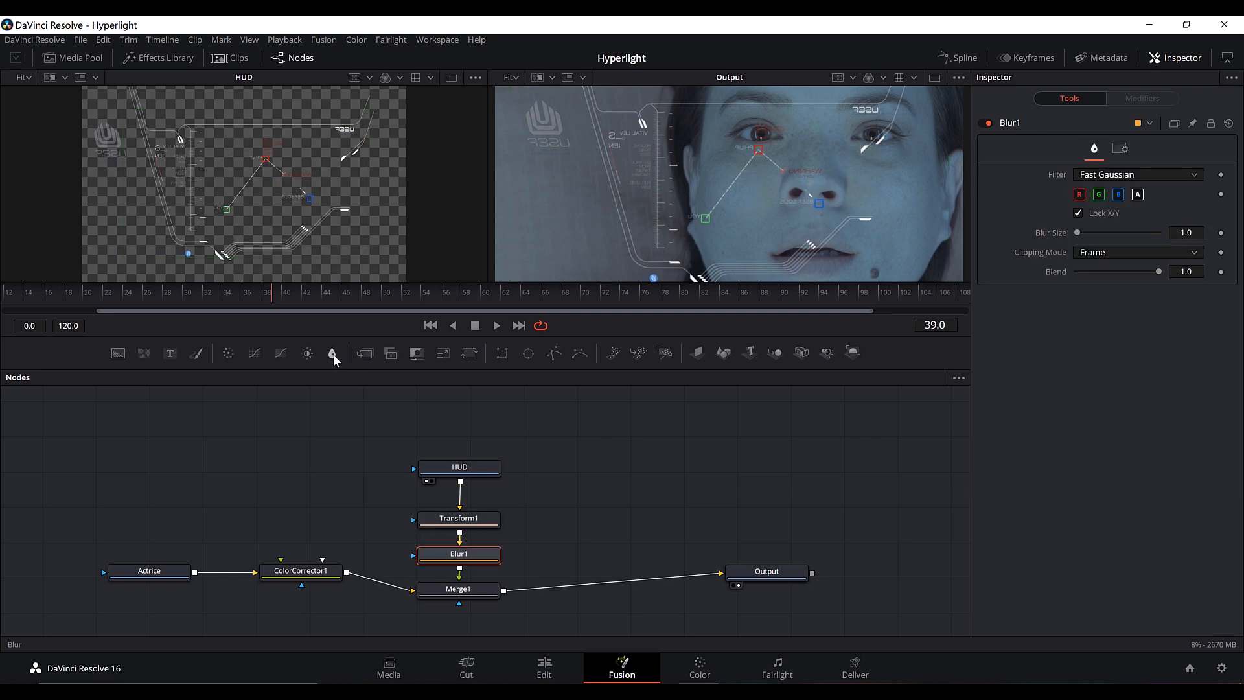
Step: Space HUD, Transform1 and Blur1 evenly in a column above Merge1, and align Merge1 with the main row
{"action": "scroll", "coordinate": [536, 542], "scroll_direction": "down", "scroll_amount": 2}
{"action": "left_click_drag", "start_coordinate": [569, 401], "coordinate": [471, 549]}
{"action": "scroll", "coordinate": [595, 475], "scroll_direction": "up", "scroll_amount": 1}
{"action": "left_click", "coordinate": [479, 513]}
{"action": "left_click", "coordinate": [583, 510]}
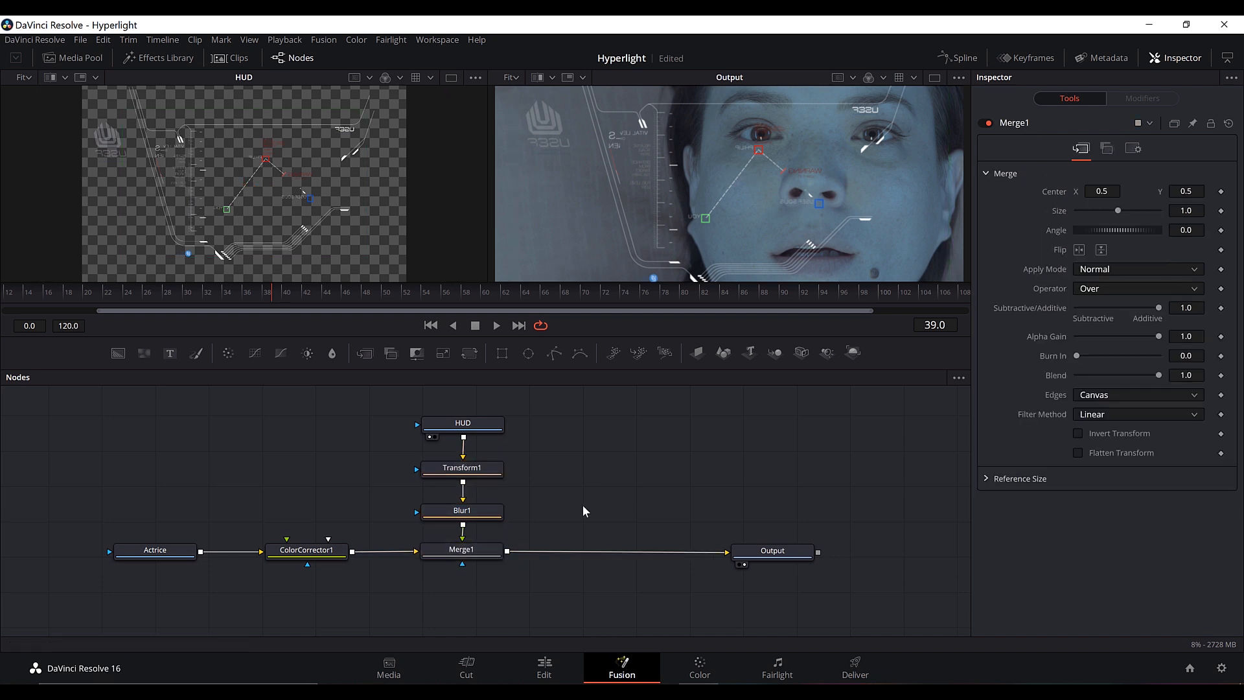
Step: Set the blur size of Blur1 to 1.5 to soften the HUD graphic
{"action": "left_click", "coordinate": [469, 513]}
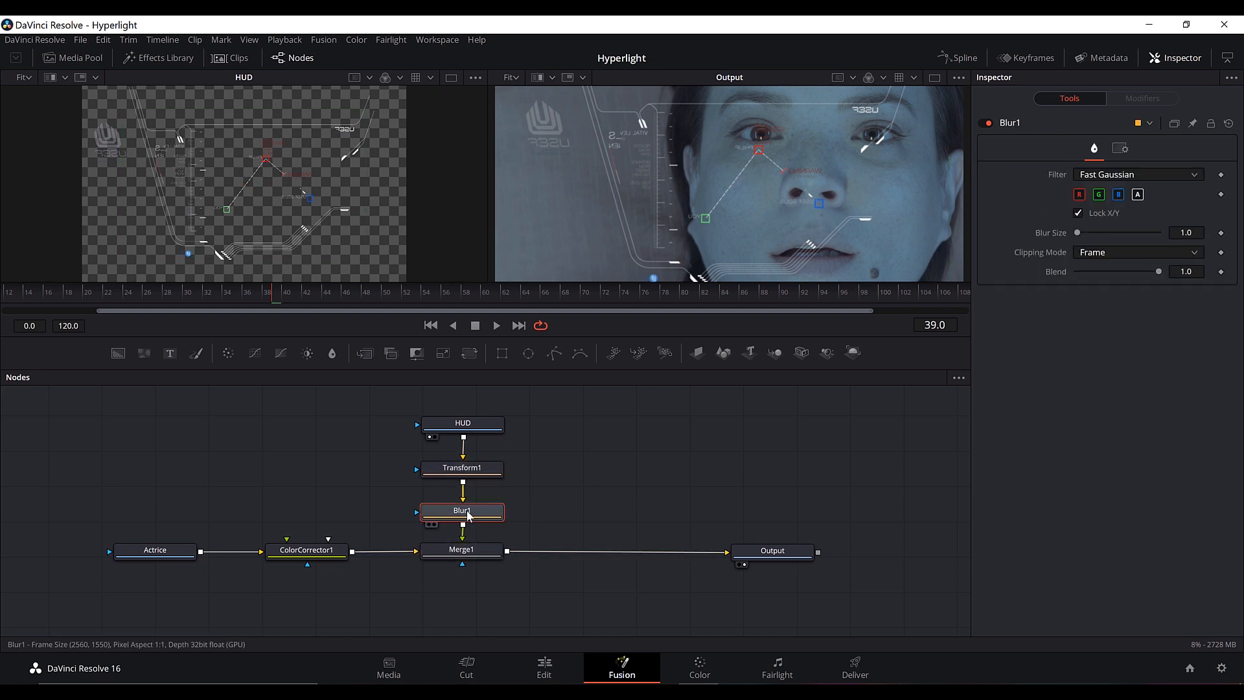
{"action": "mouse_move", "coordinate": [1076, 233]}
{"action": "left_mouse_down"}
{"action": "mouse_move", "coordinate": [1130, 228]}
{"action": "mouse_move", "coordinate": [1077, 235]}
{"action": "left_mouse_up"}
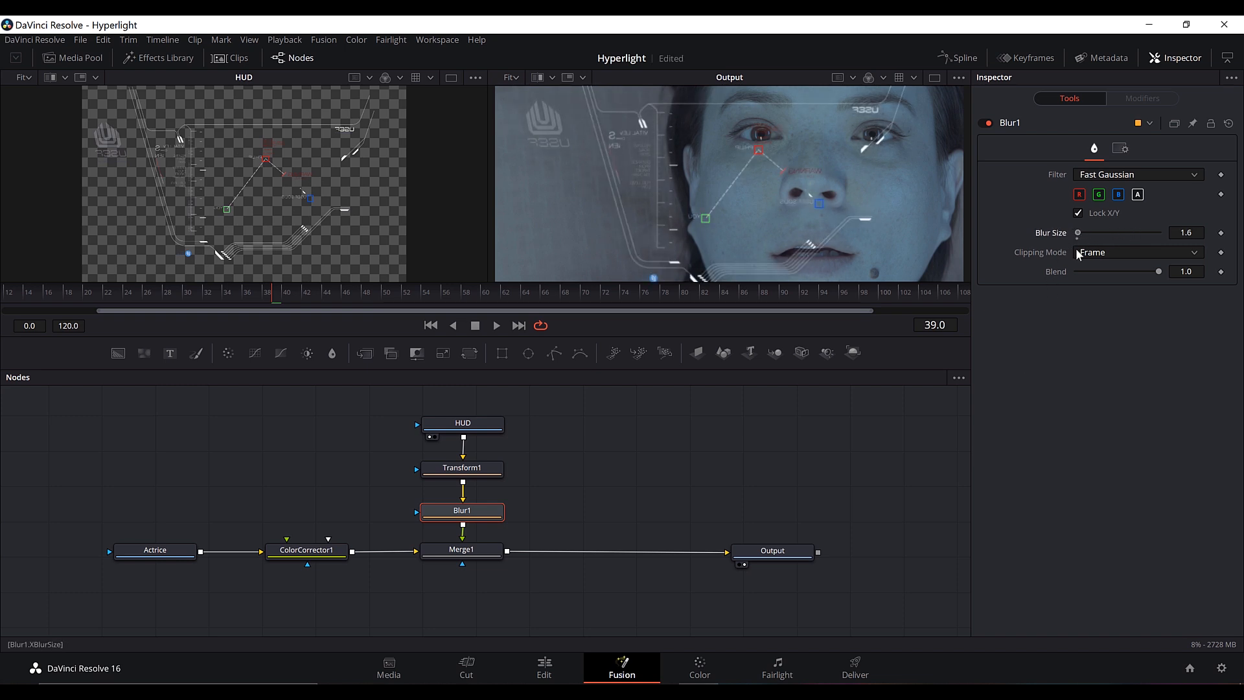
{"action": "left_click", "coordinate": [1192, 233]}
{"action": "key", "text": "BackSpace"}
{"action": "type", "text": "5"}
{"action": "key", "text": "Return"}
Step: Compare the output with Blur1 disabled and enabled, leaving the node enabled
{"action": "left_click", "coordinate": [990, 124]}
{"action": "left_click", "coordinate": [989, 123]}
{"action": "left_click", "coordinate": [989, 123]}
{"action": "left_click", "coordinate": [990, 123]}
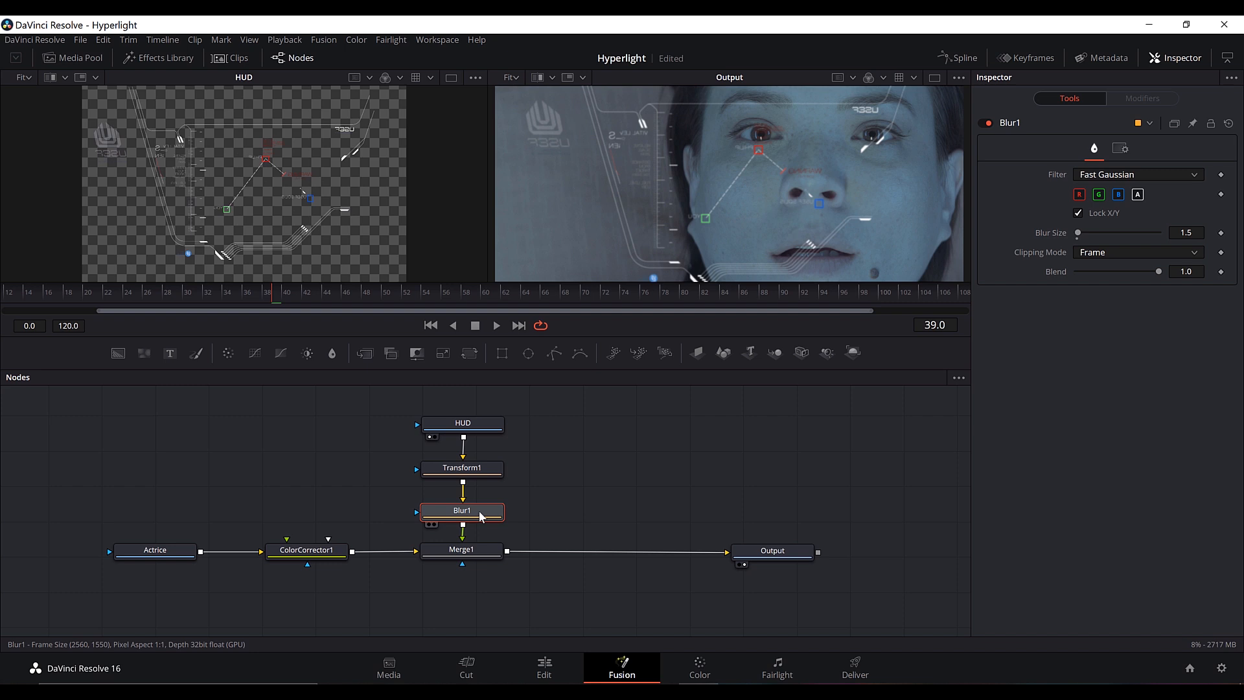
{"action": "key", "text": "ctrl+p"}
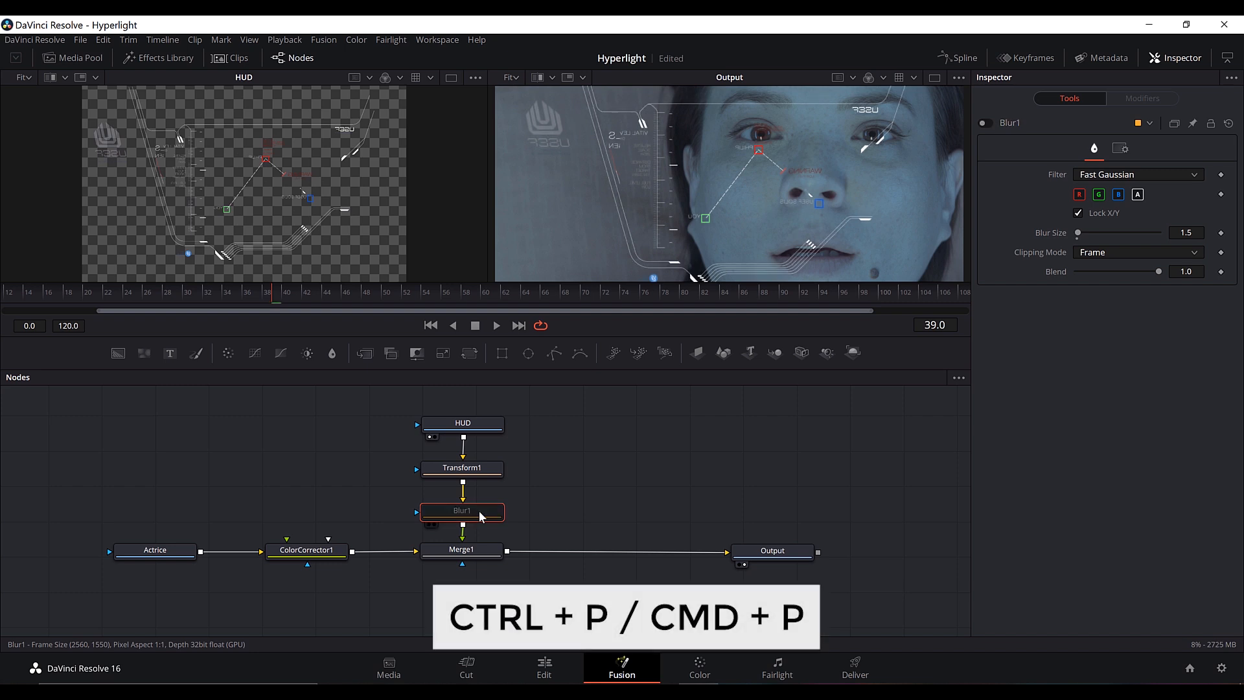
{"action": "key", "text": "ctrl+p"}
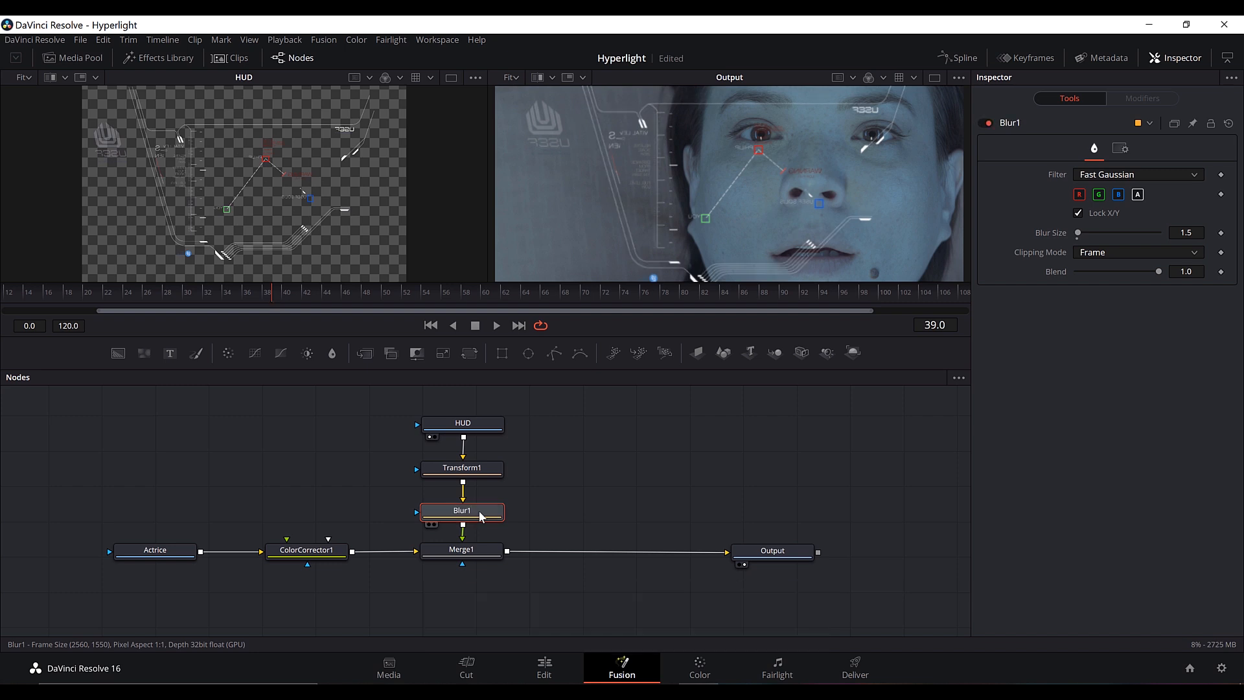
{"action": "key", "text": "ctrl+p"}
{"action": "key", "text": "ctrl+p"}
Step: Compare the output with Transform1 disabled and enabled, leaving it enabled and deselected
{"action": "left_click", "coordinate": [479, 477]}
{"action": "key", "text": "ctrl+p"}
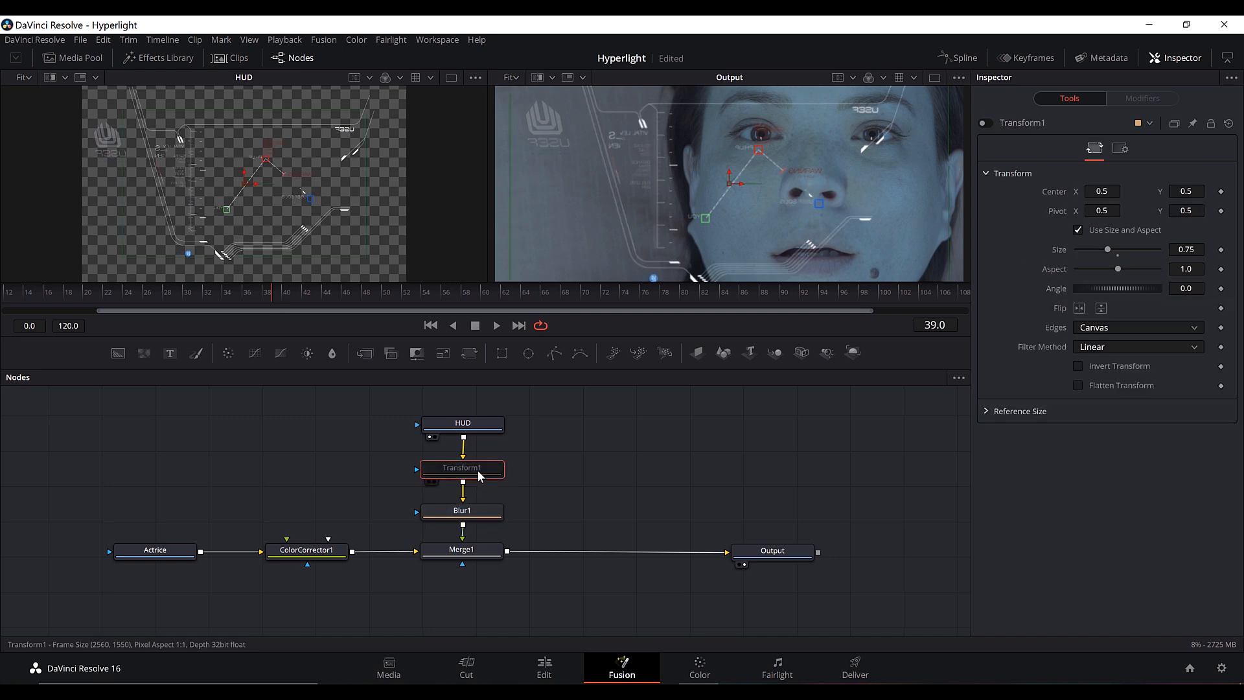
{"action": "key", "text": "ctrl+p"}
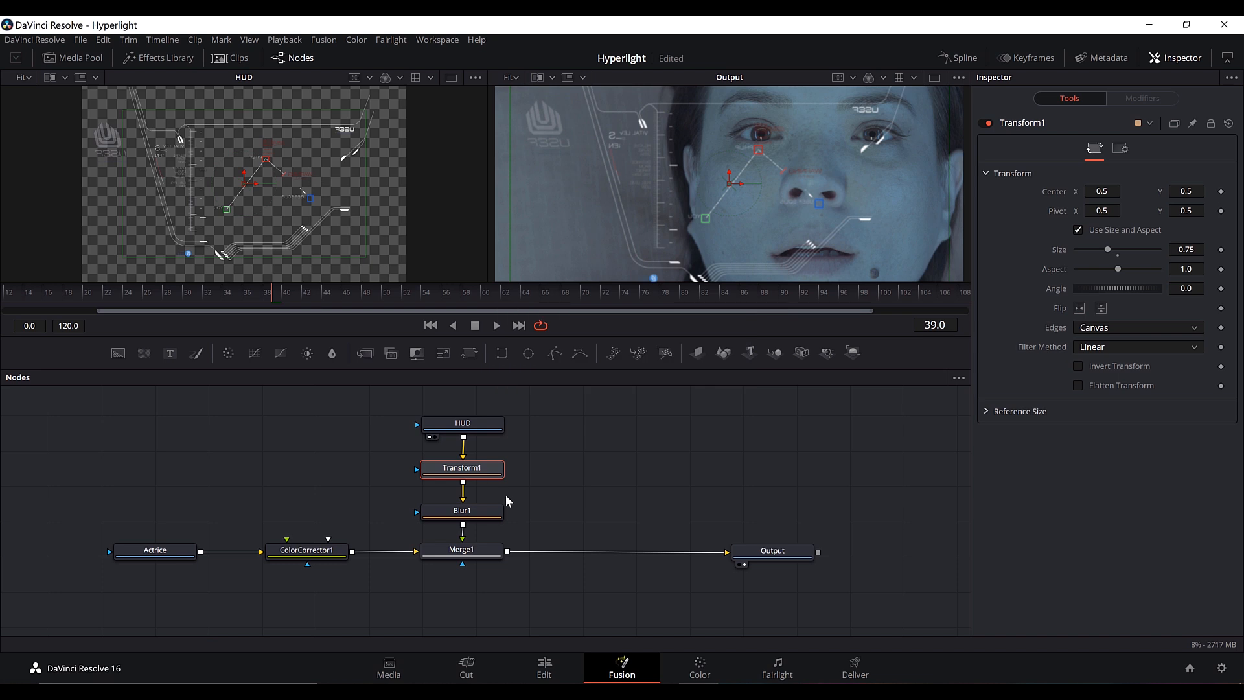
{"action": "left_click", "coordinate": [571, 496]}
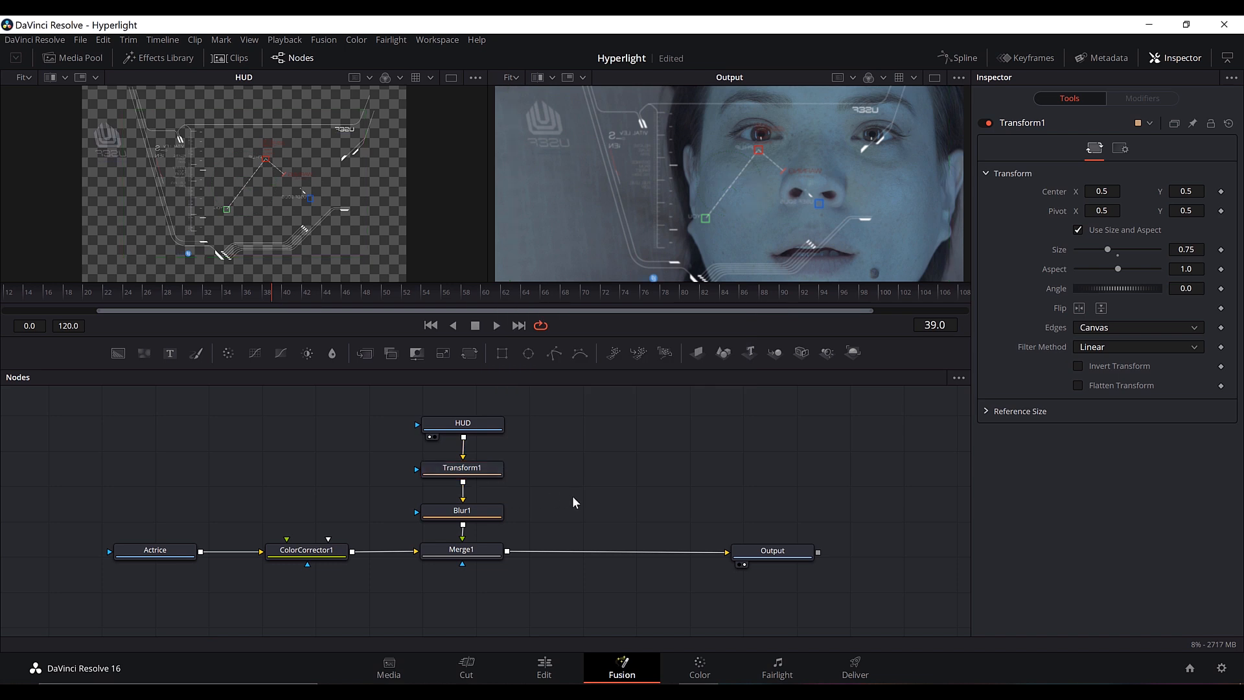
Step: Add glass.jpg from the media pool as an unconnected node beside the HUD column
{"action": "left_click", "coordinate": [502, 572]}
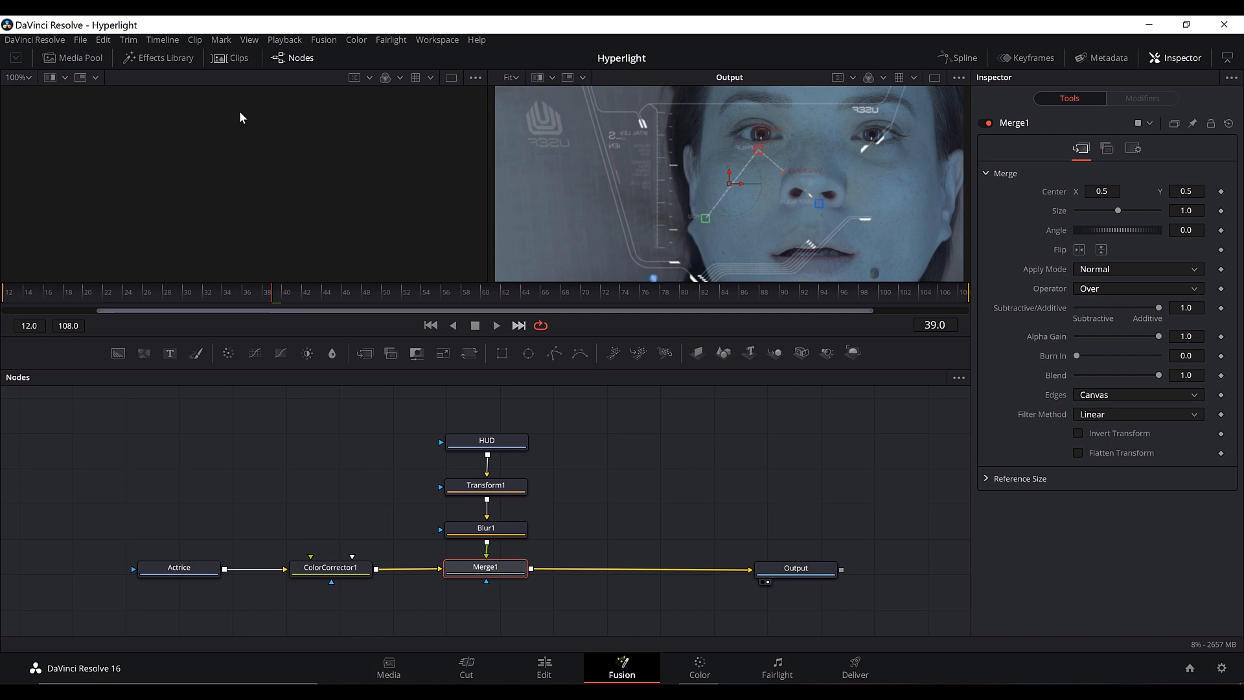
{"action": "left_click", "coordinate": [83, 60]}
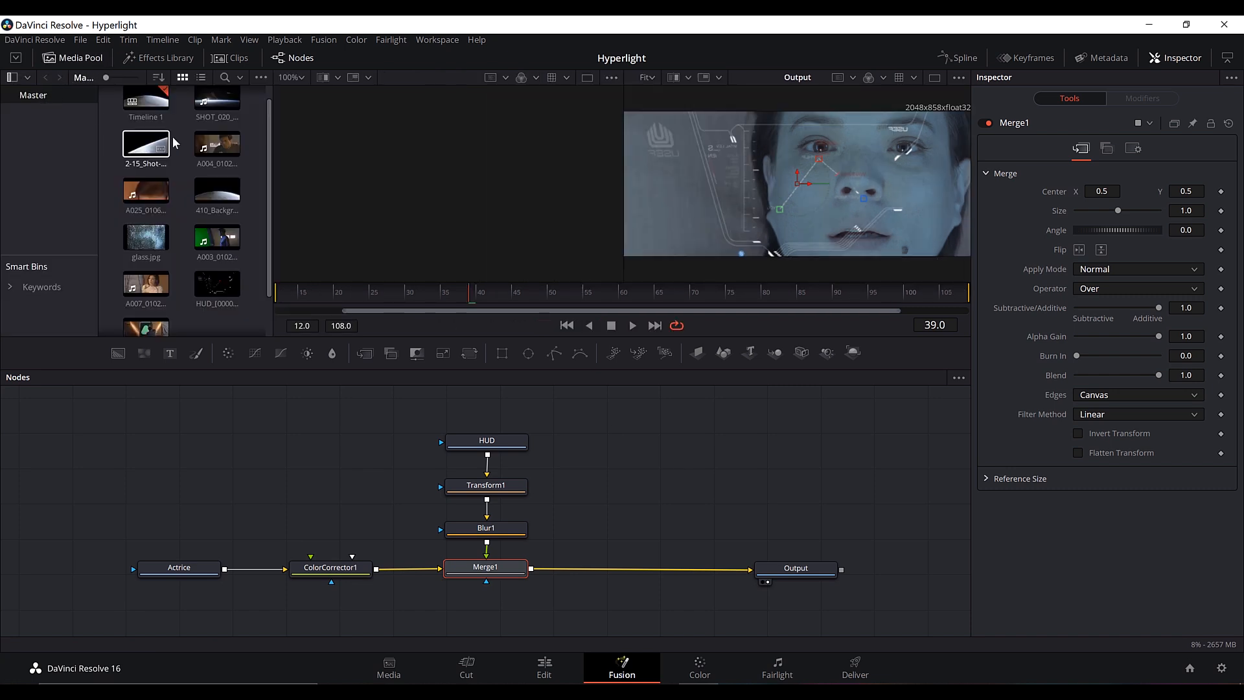
{"action": "left_click_drag", "start_coordinate": [141, 243], "coordinate": [639, 491]}
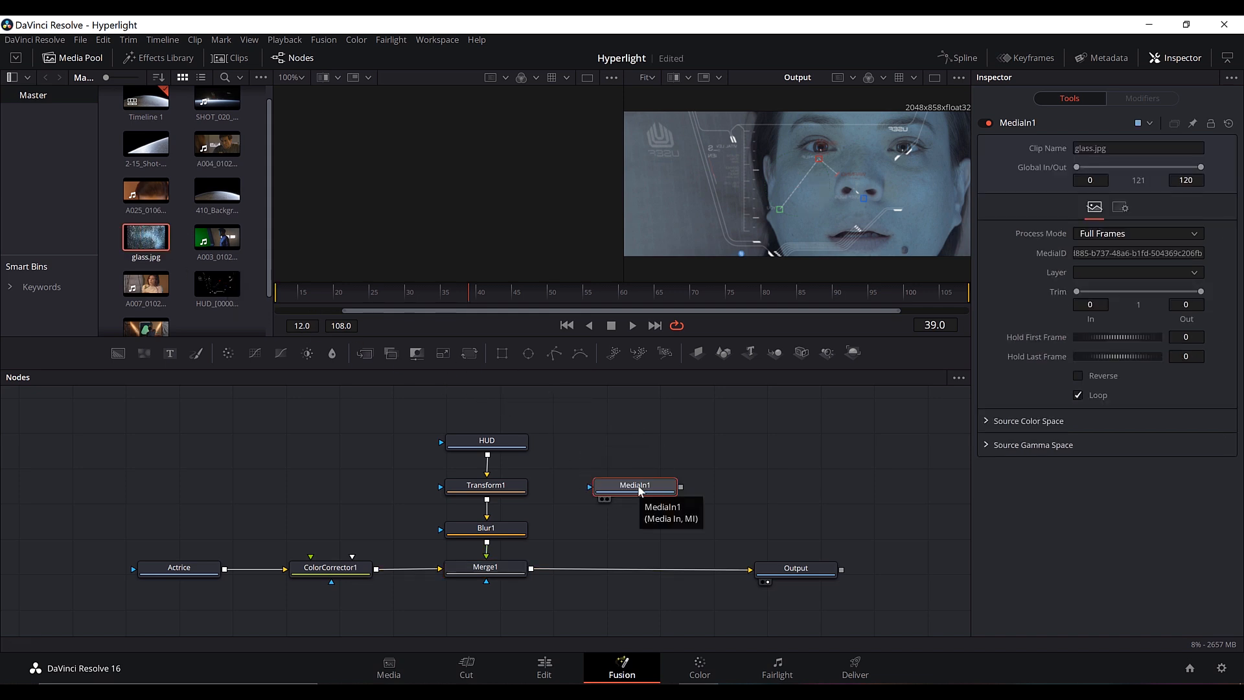
{"action": "left_click", "coordinate": [75, 57]}
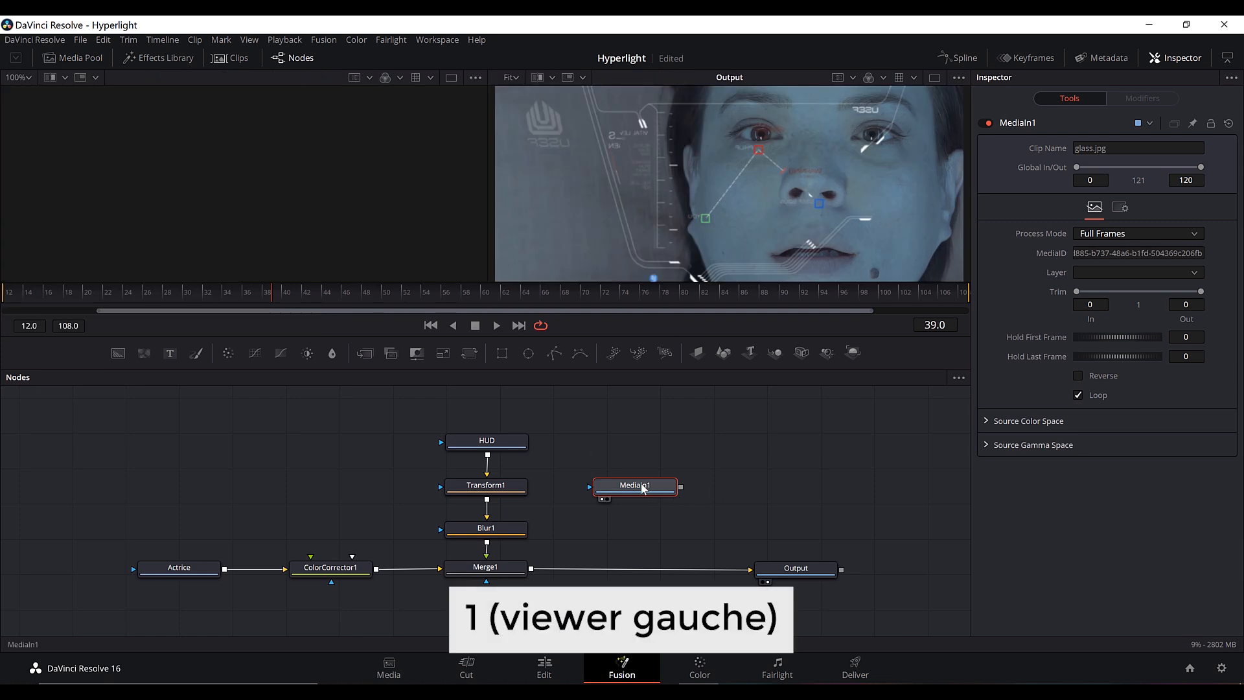
Step: Show the glass.jpg node in the first viewer and rename it GLASS
{"action": "key", "text": "1"}
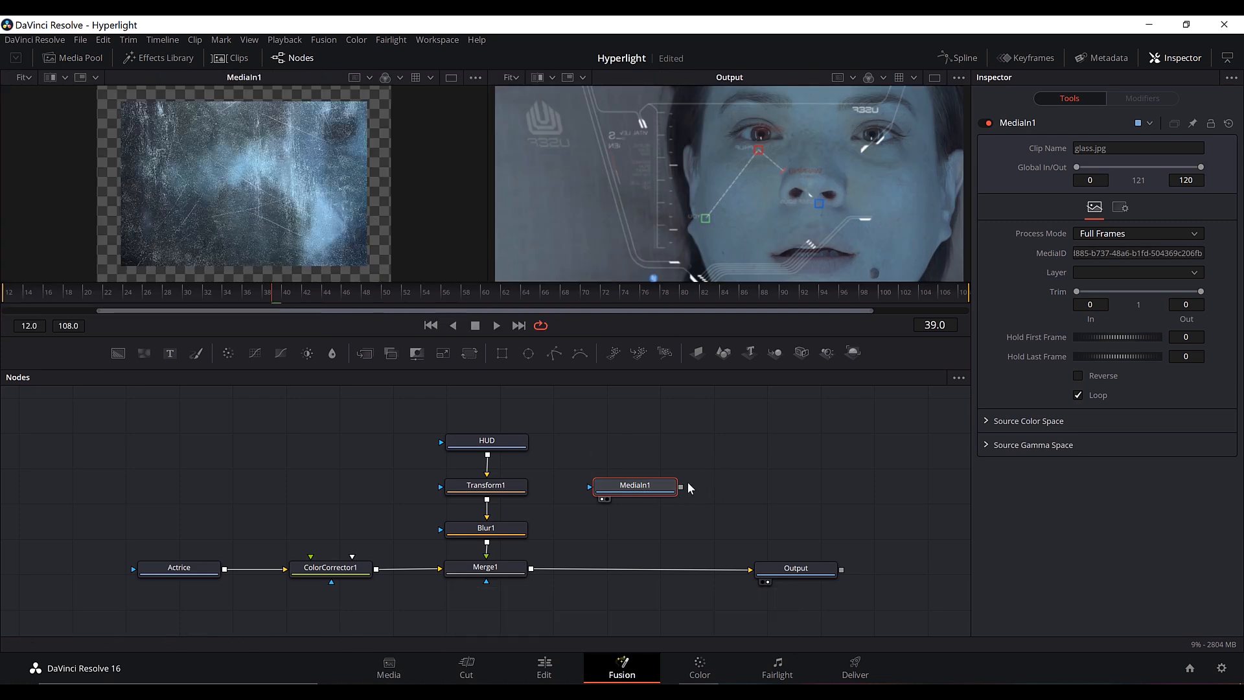
{"action": "key", "text": "F2"}
{"action": "type", "text": "GLASS"}
{"action": "left_click", "coordinate": [700, 398]}
Step: Insert a Merge node after Merge1, connect GLASS to its foreground input, and align GLASS directly above it
{"action": "left_click", "coordinate": [499, 570]}
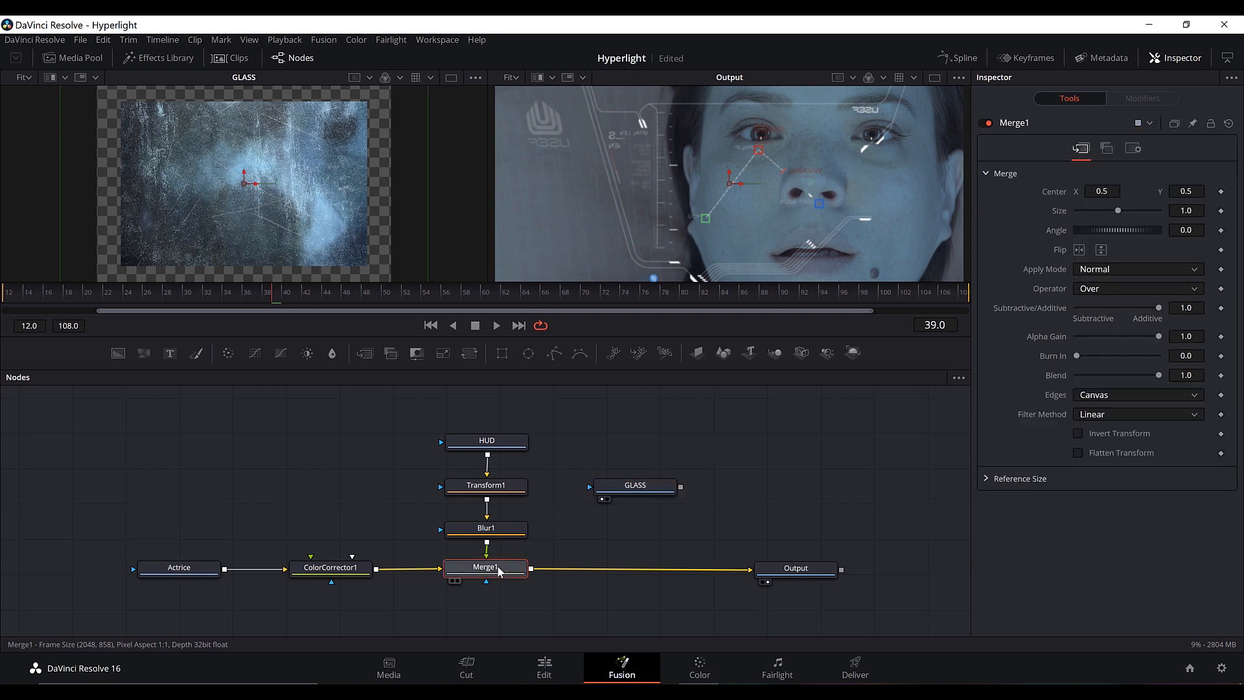
{"action": "left_click", "coordinate": [363, 352]}
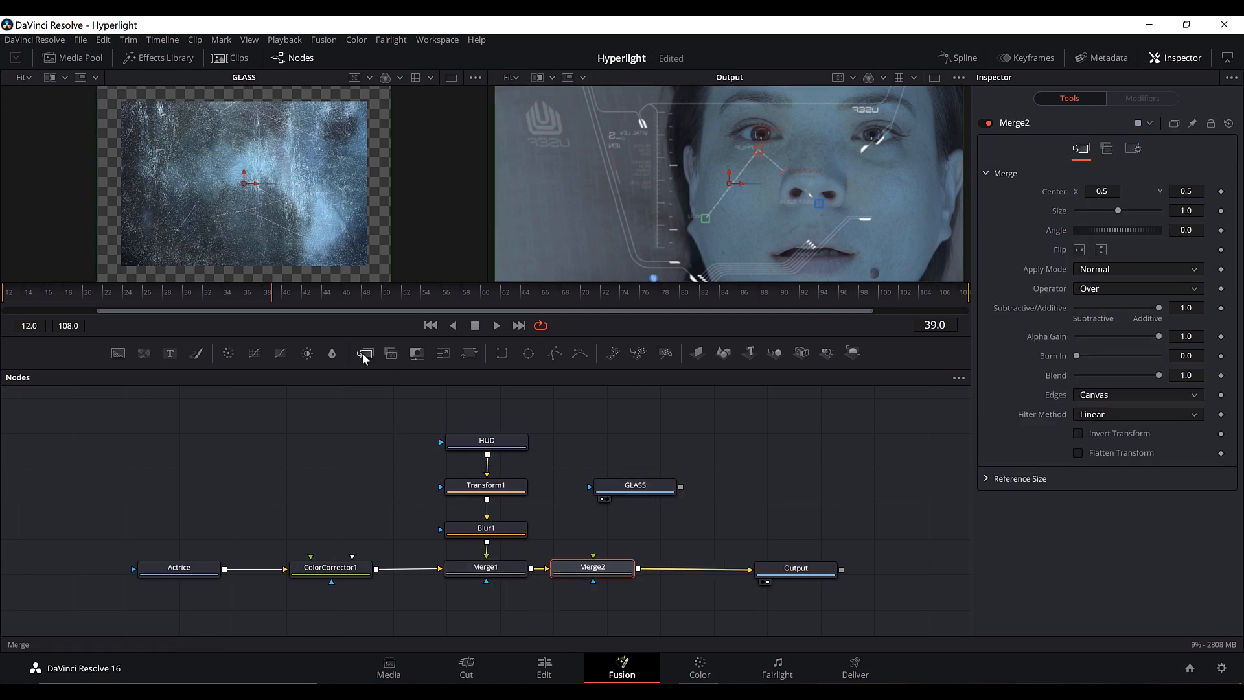
{"action": "left_click_drag", "start_coordinate": [606, 569], "coordinate": [615, 569]}
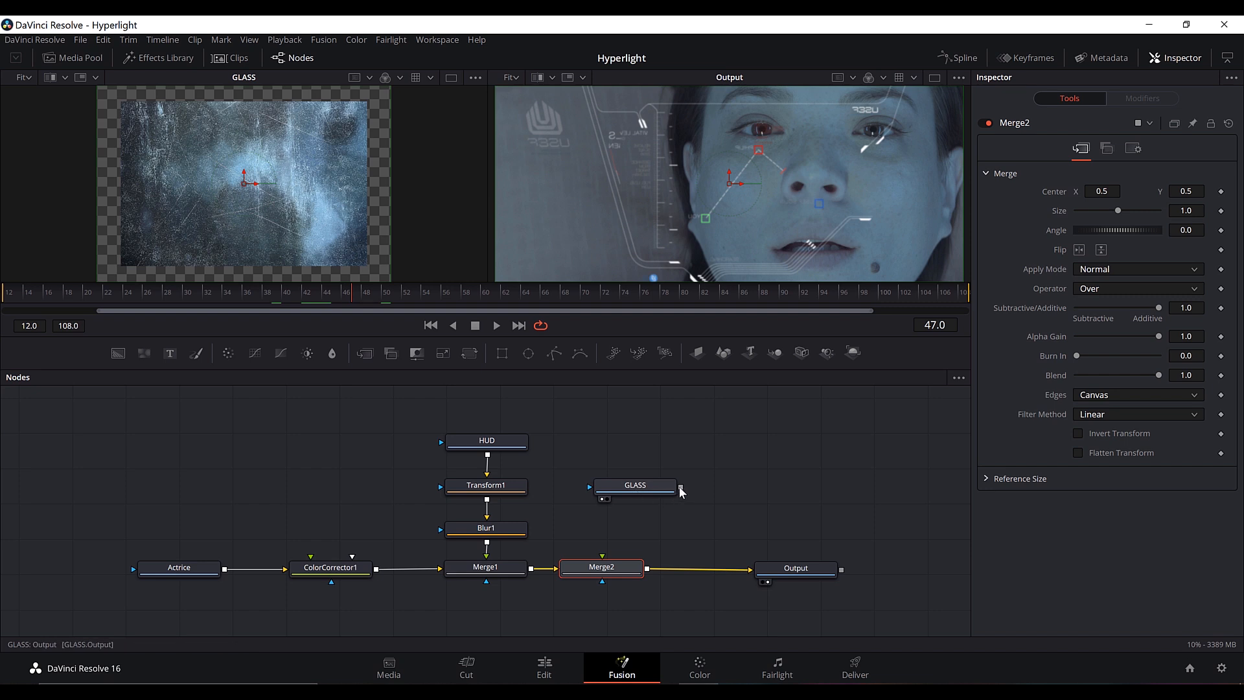
{"action": "left_click_drag", "start_coordinate": [680, 491], "coordinate": [603, 556]}
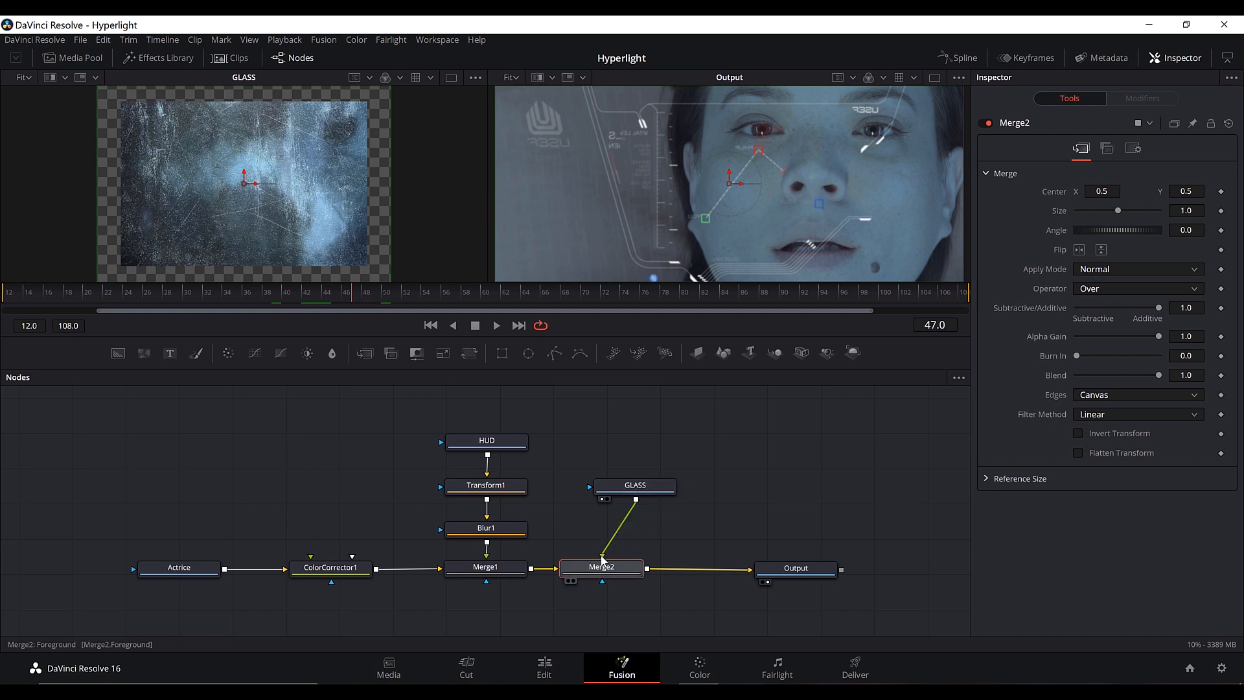
{"action": "left_click_drag", "start_coordinate": [652, 491], "coordinate": [622, 497]}
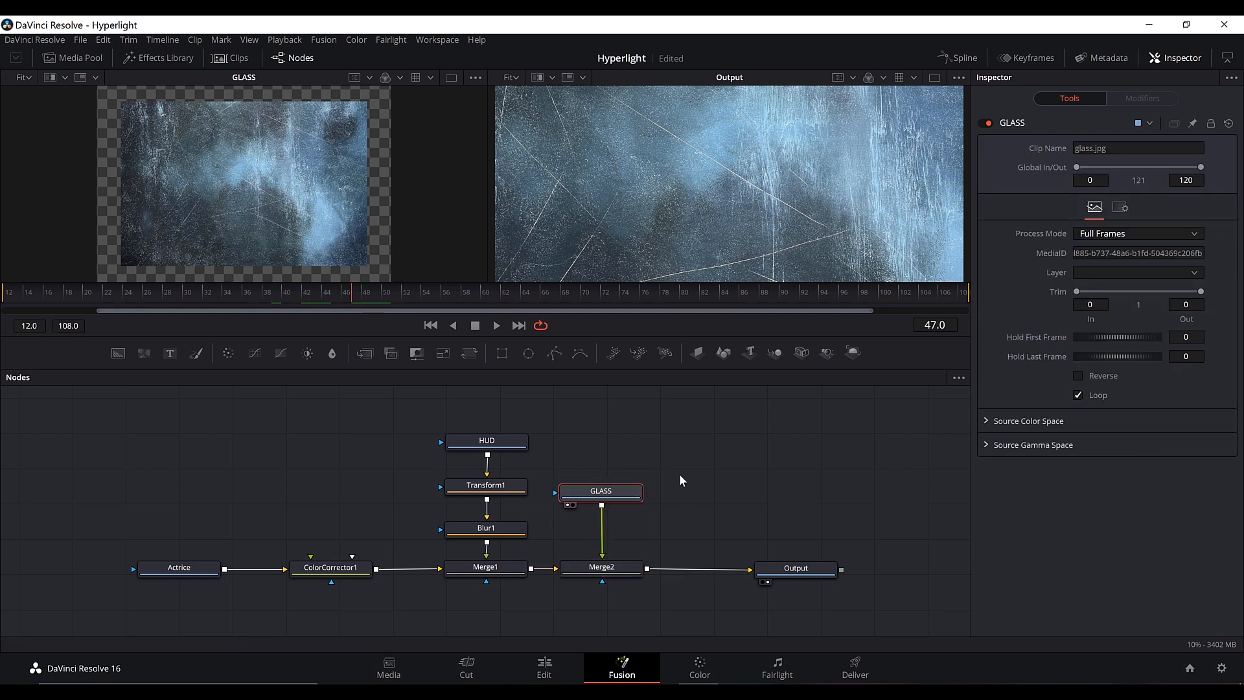
Step: Lower the blend of Merge2 to 0.3 so the glass texture becomes semi-transparent
{"action": "left_click", "coordinate": [607, 574]}
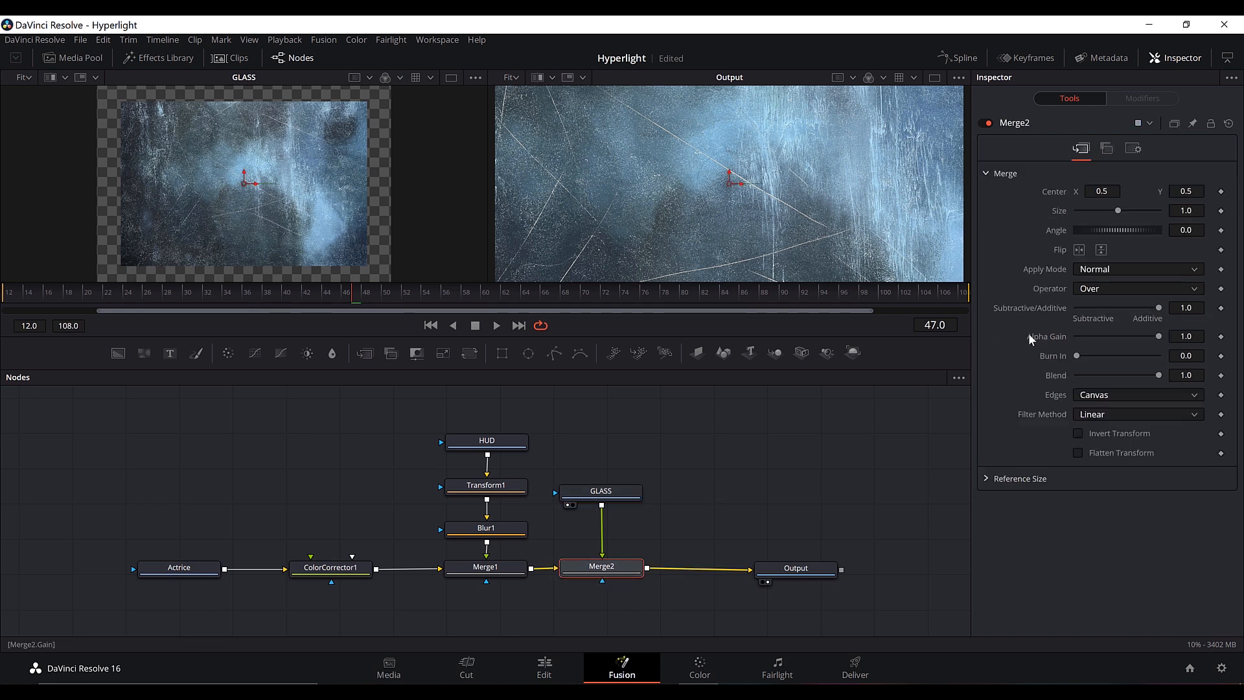
{"action": "left_click_drag", "start_coordinate": [1159, 376], "coordinate": [1096, 379]}
{"action": "left_click", "coordinate": [1191, 375]}
{"action": "type", "text": "0.3"}
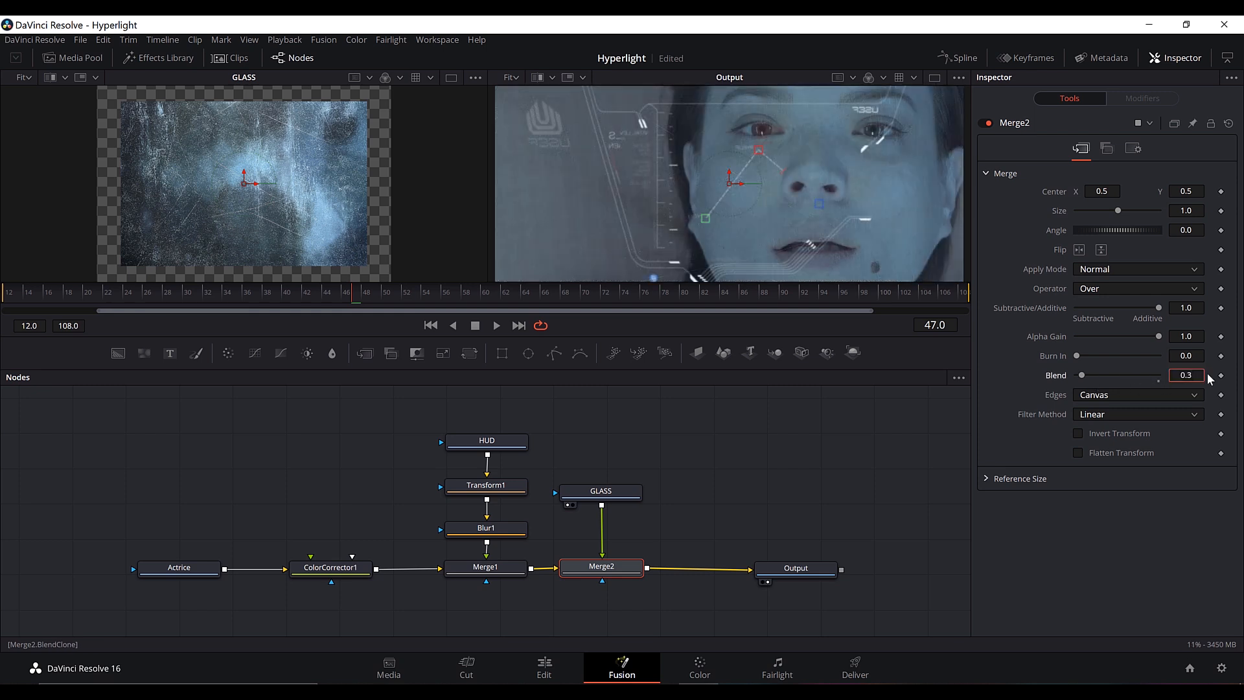
{"action": "key", "text": "Tab"}
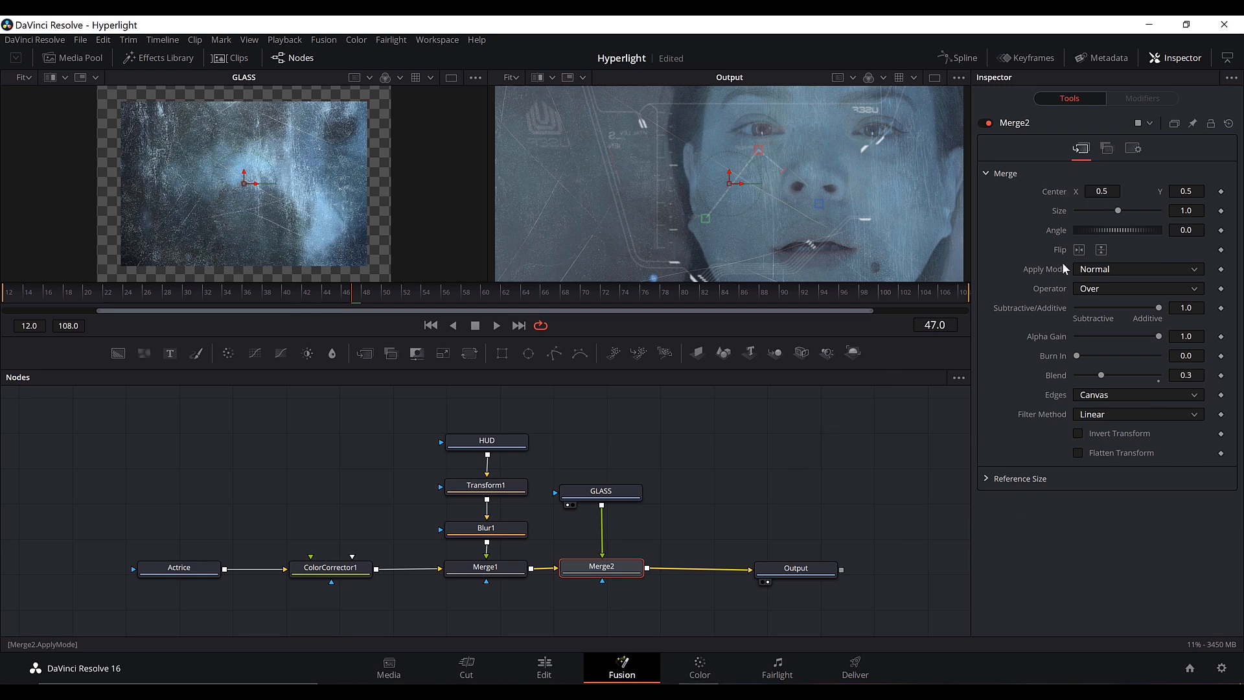
Step: Change the apply mode of Merge2 to Overlay
{"action": "left_click", "coordinate": [1097, 270]}
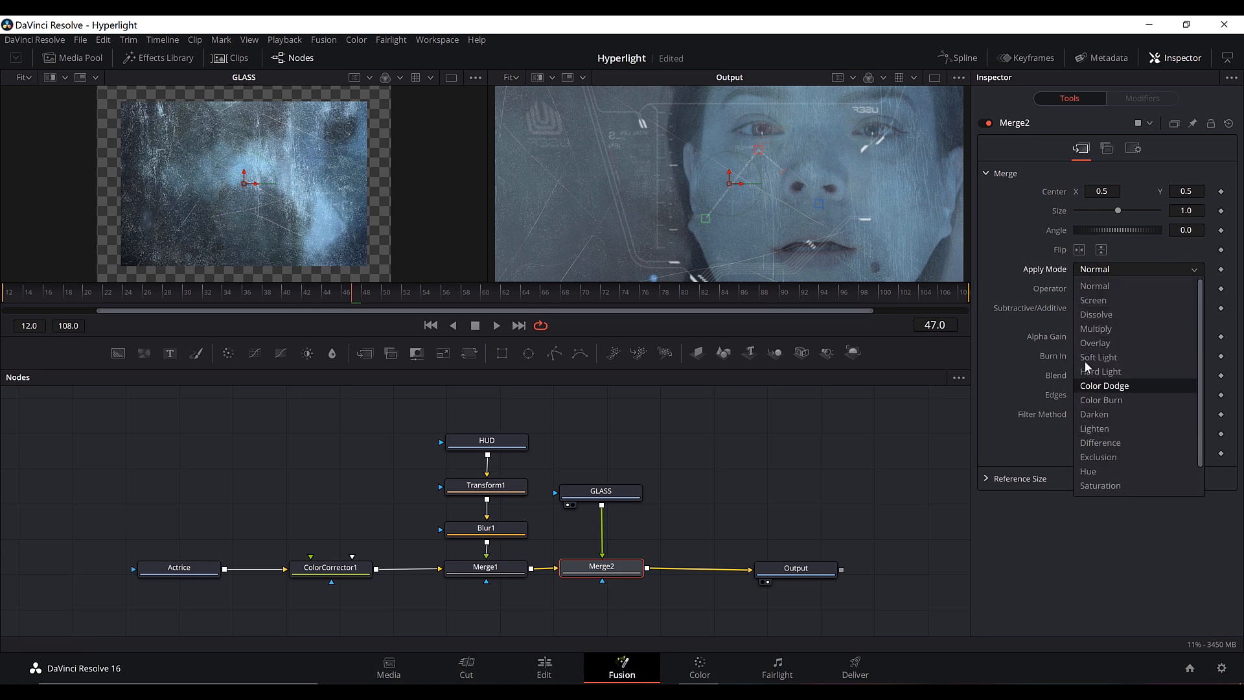
{"action": "left_click", "coordinate": [1088, 287]}
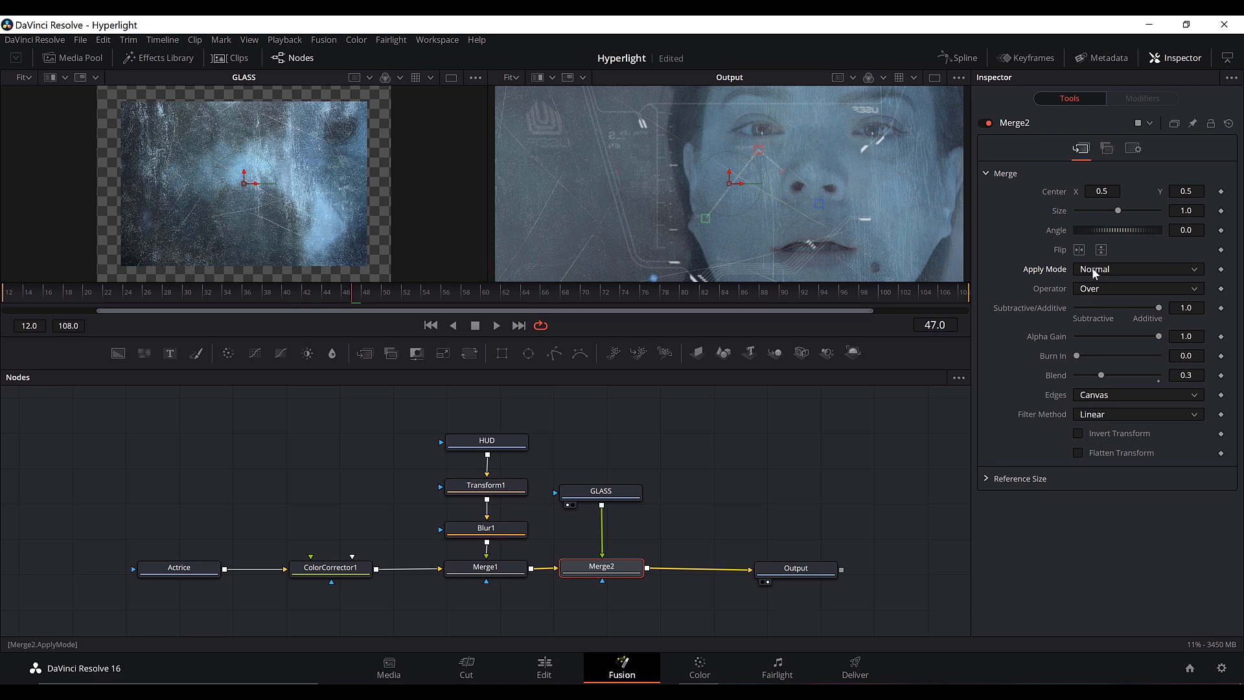
{"action": "left_click", "coordinate": [1101, 276]}
{"action": "left_click", "coordinate": [1105, 300]}
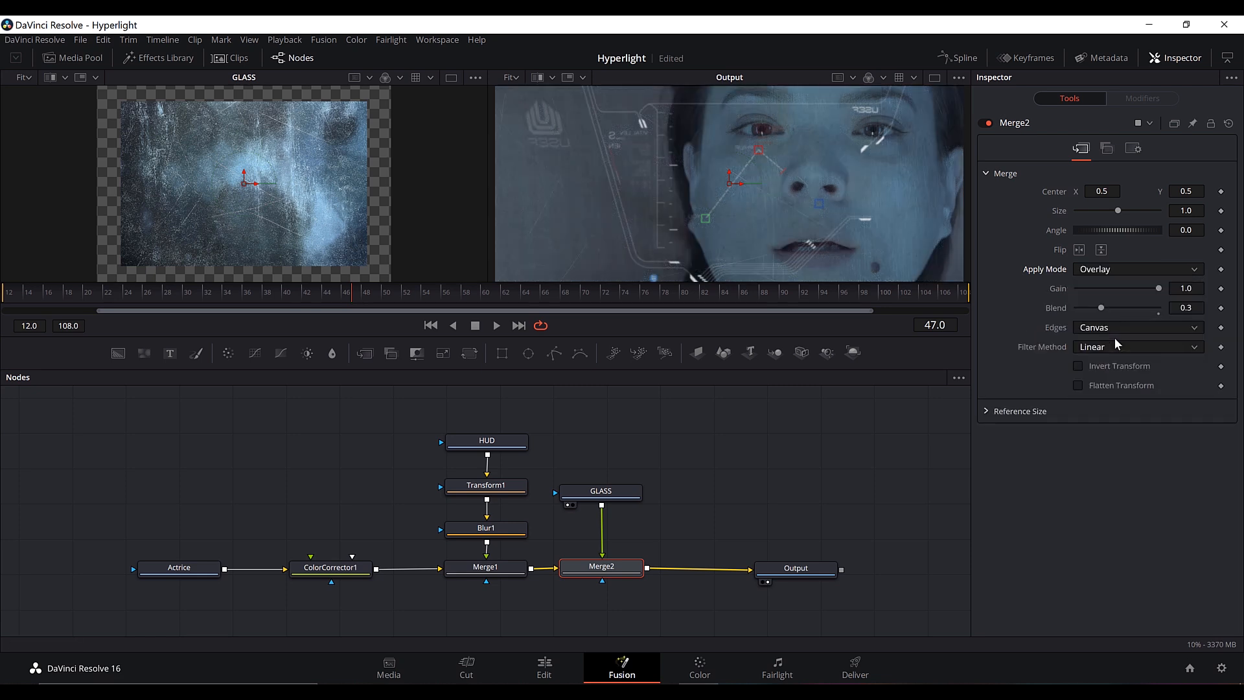
Step: Compare the output with Merge2 disabled and enabled, leaving the node enabled
{"action": "left_click", "coordinate": [988, 122]}
{"action": "left_click", "coordinate": [988, 123]}
{"action": "left_click", "coordinate": [989, 123]}
{"action": "left_click", "coordinate": [989, 122]}
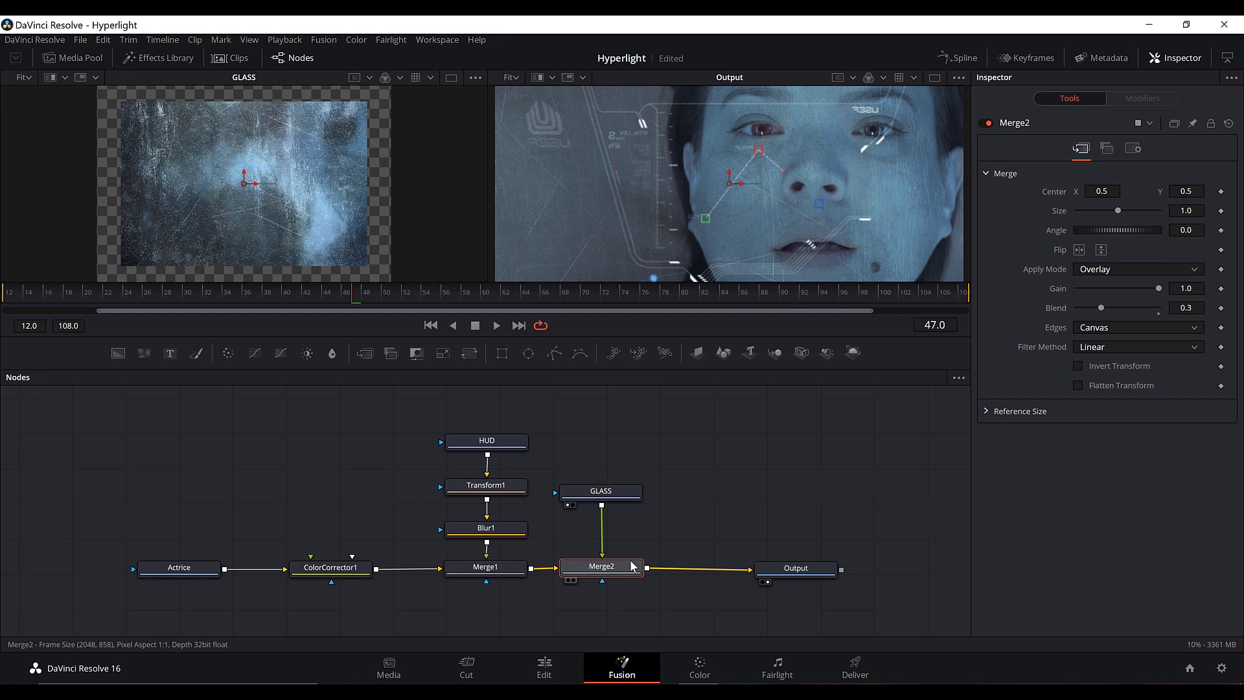
Step: Save the project and deselect Merge2
{"action": "key", "text": "ctrl+s"}
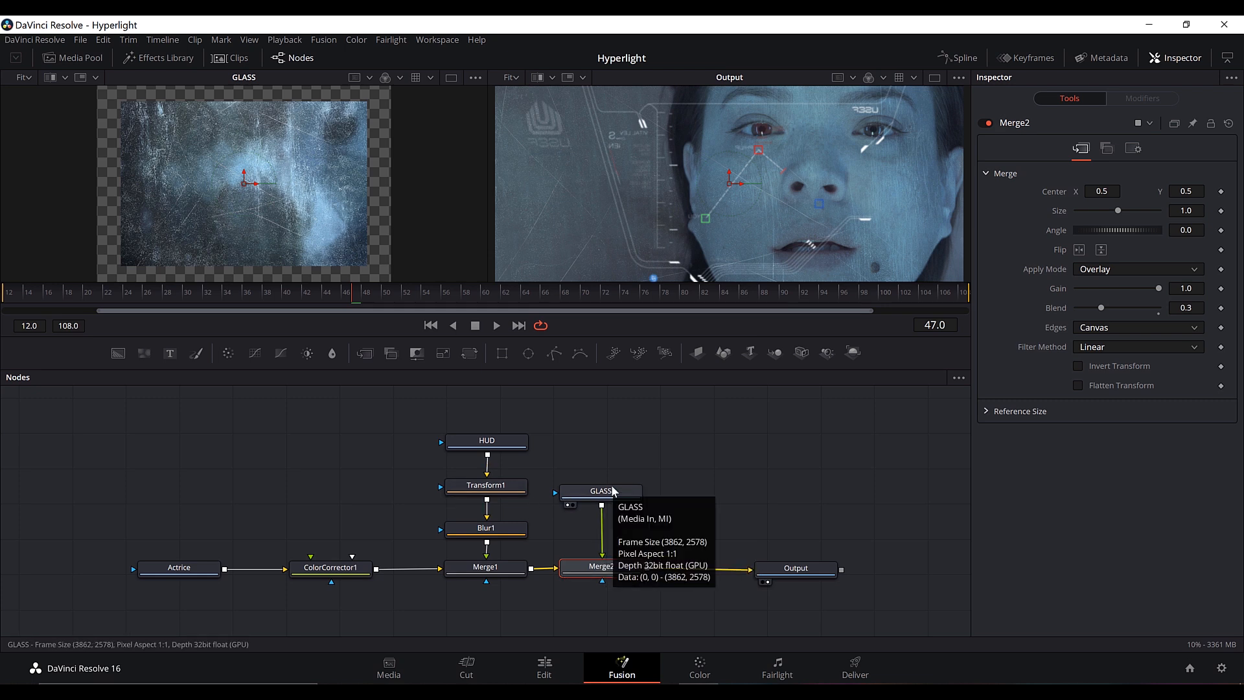
{"action": "mouse_move", "coordinate": [604, 582]}
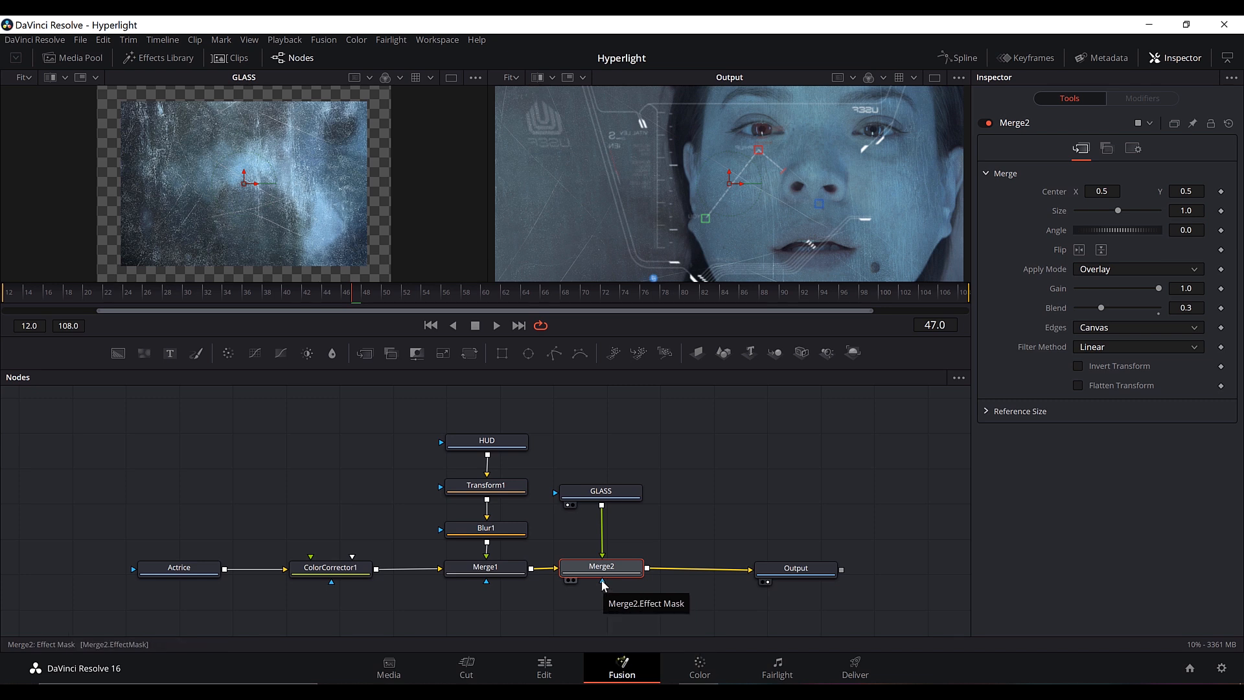
{"action": "left_click", "coordinate": [285, 491]}
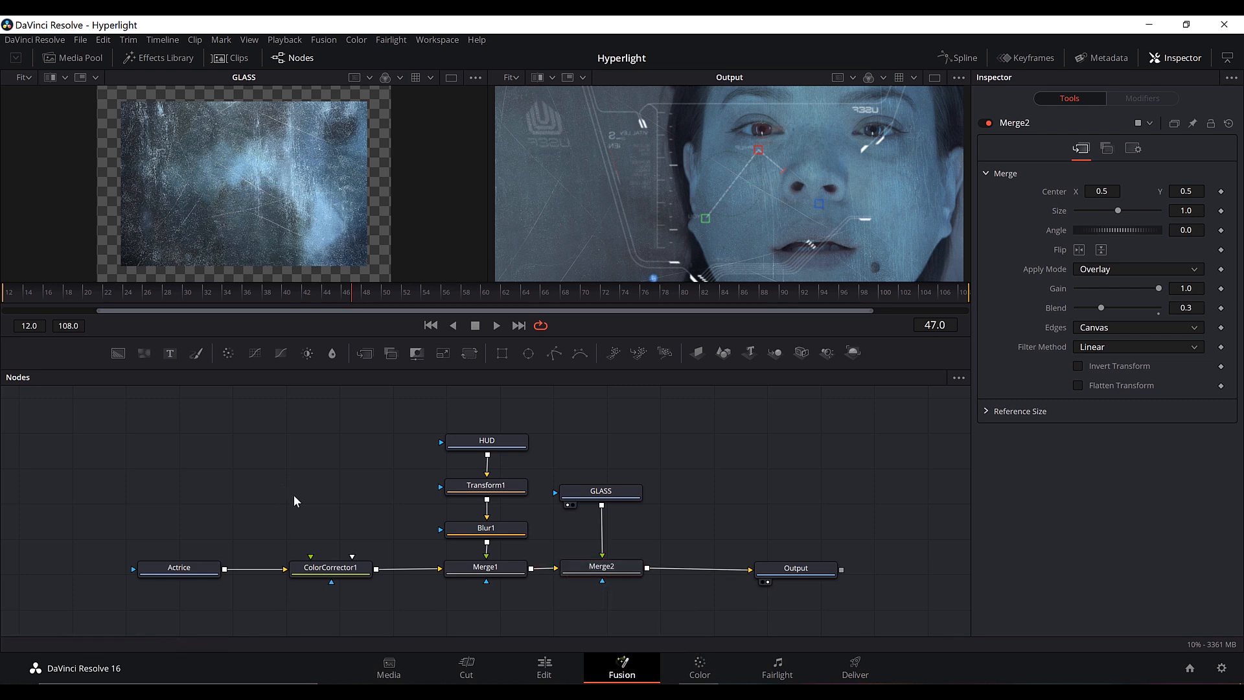
Step: Insert a BrightnessContrast node after ColorCorrector1 and rearrange Actrice, ColorCorrector1 and Merge2 to space out the main row
{"action": "left_click", "coordinate": [335, 570]}
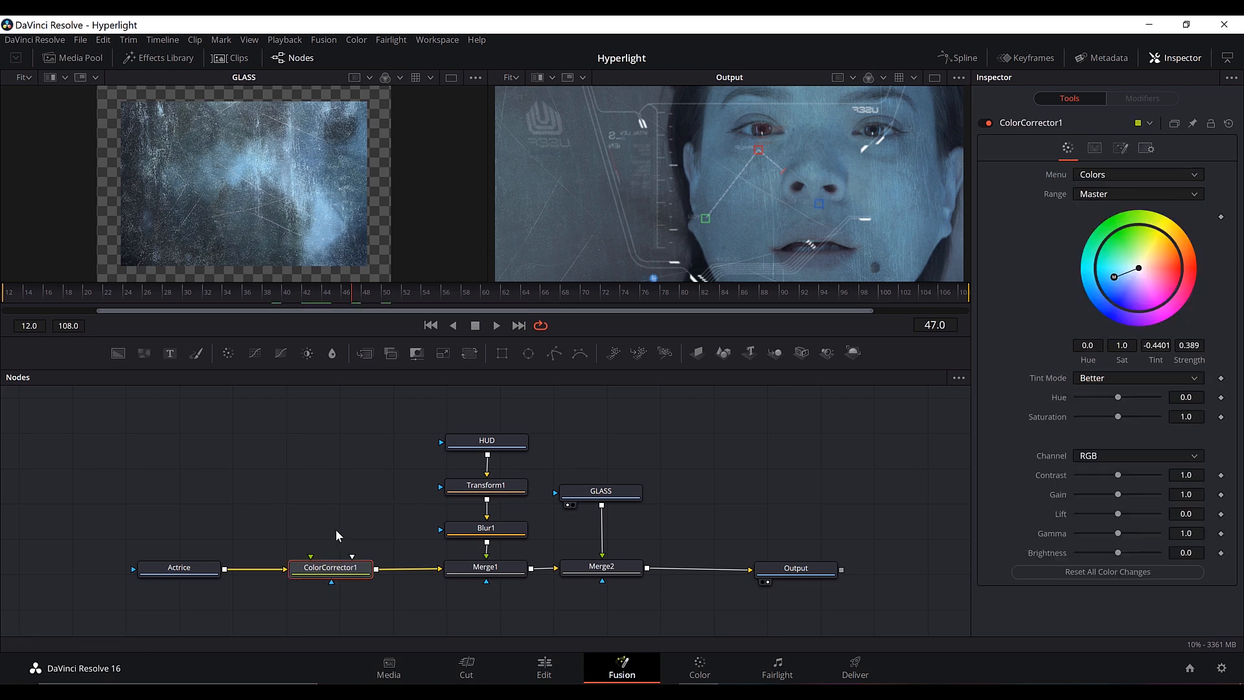
{"action": "left_click", "coordinate": [307, 355]}
{"action": "left_click_drag", "start_coordinate": [351, 515], "coordinate": [214, 586]}
{"action": "left_click_drag", "start_coordinate": [163, 565], "coordinate": [102, 563]}
{"action": "left_click_drag", "start_coordinate": [451, 567], "coordinate": [396, 568]}
{"action": "left_click_drag", "start_coordinate": [535, 567], "coordinate": [480, 569]}
{"action": "left_click_drag", "start_coordinate": [400, 519], "coordinate": [87, 573]}
{"action": "left_click_drag", "start_coordinate": [235, 572], "coordinate": [209, 572]}
{"action": "left_click_drag", "start_coordinate": [347, 572], "coordinate": [330, 572]}
{"action": "left_click_drag", "start_coordinate": [486, 572], "coordinate": [482, 571]}
Step: Set the gamma of BrightnessContrast1 to 0.75, and align GLASS directly above Merge2
{"action": "left_click", "coordinate": [353, 568]}
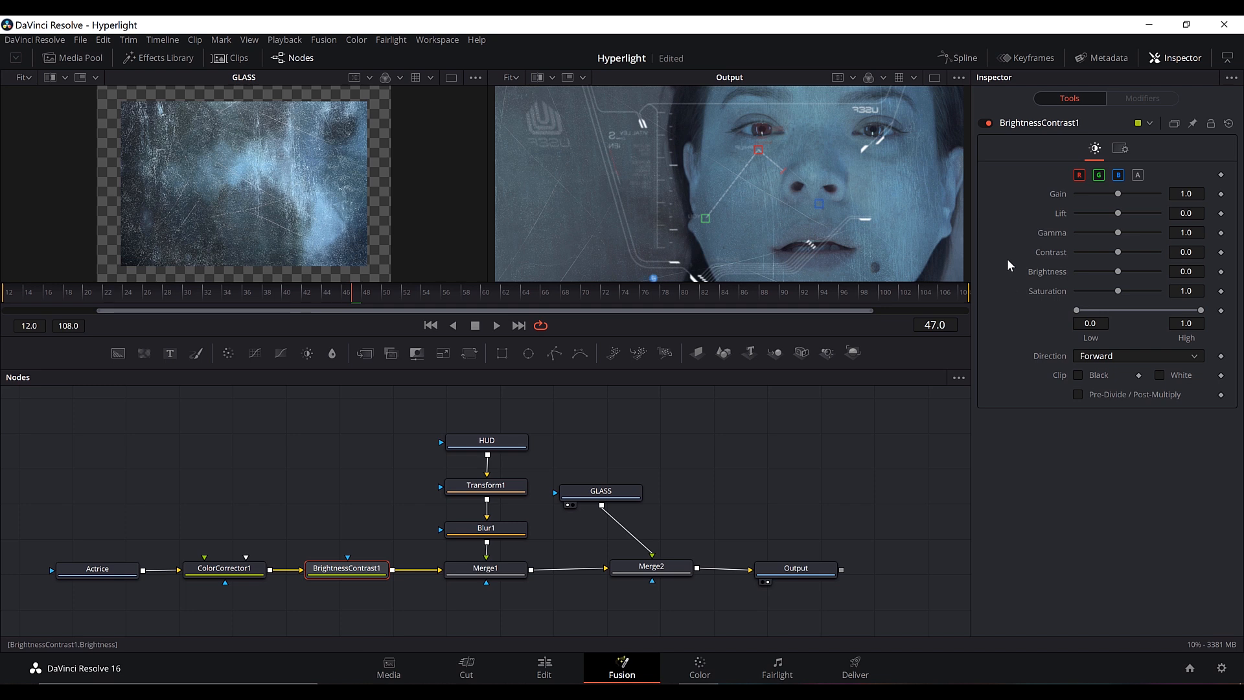
{"action": "left_click_drag", "start_coordinate": [1118, 233], "coordinate": [1106, 233]}
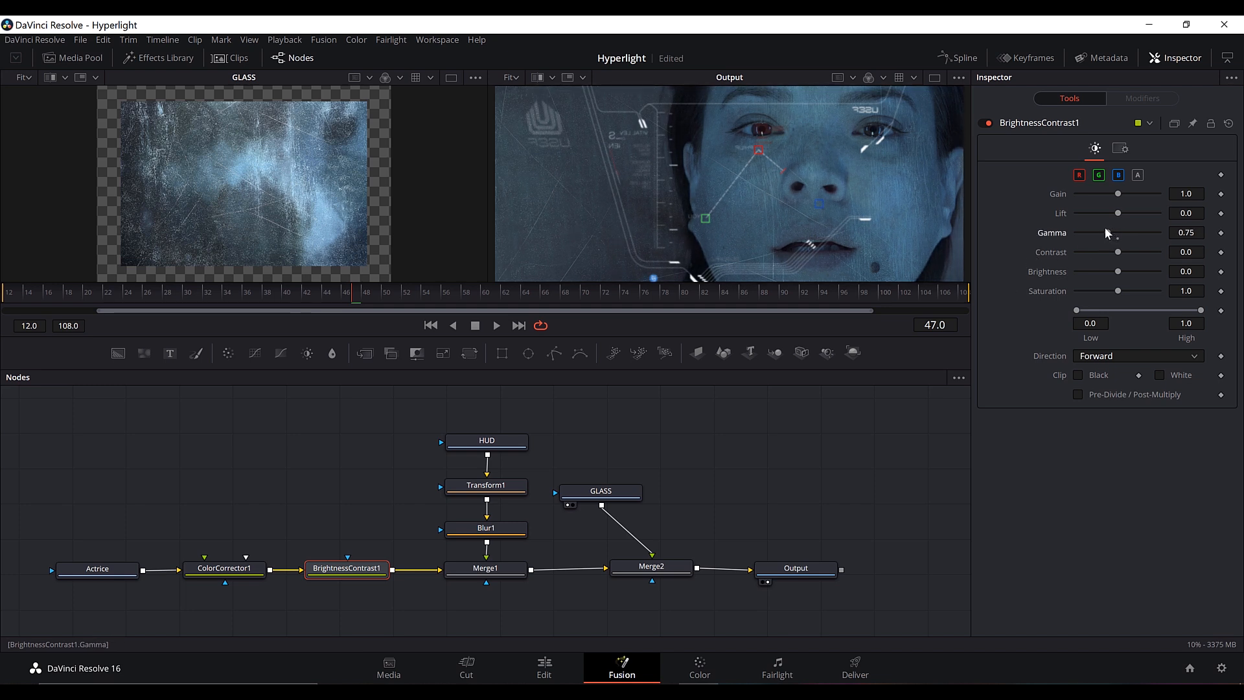
{"action": "left_click", "coordinate": [985, 122]}
{"action": "left_click", "coordinate": [984, 122]}
{"action": "left_click_drag", "start_coordinate": [606, 491], "coordinate": [656, 496]}
Step: Add an Ellipse mask to BrightnessContrast1 and move it slightly further above that node
{"action": "left_click", "coordinate": [353, 569]}
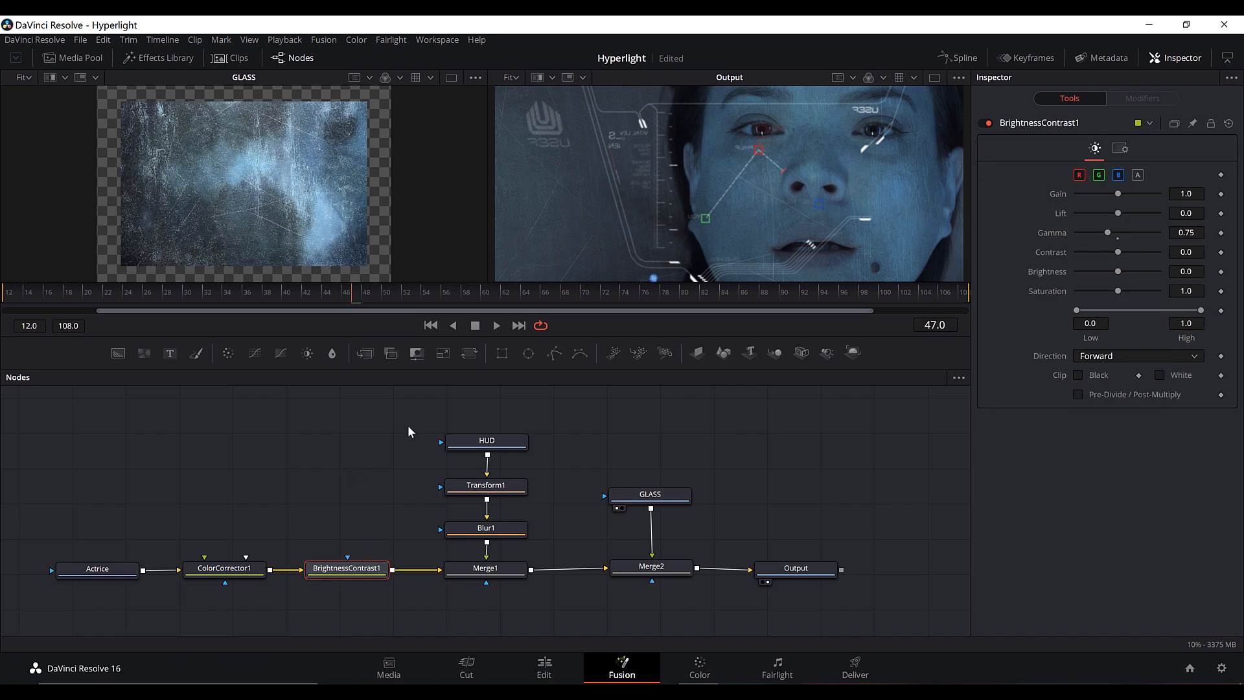
{"action": "left_click", "coordinate": [528, 353]}
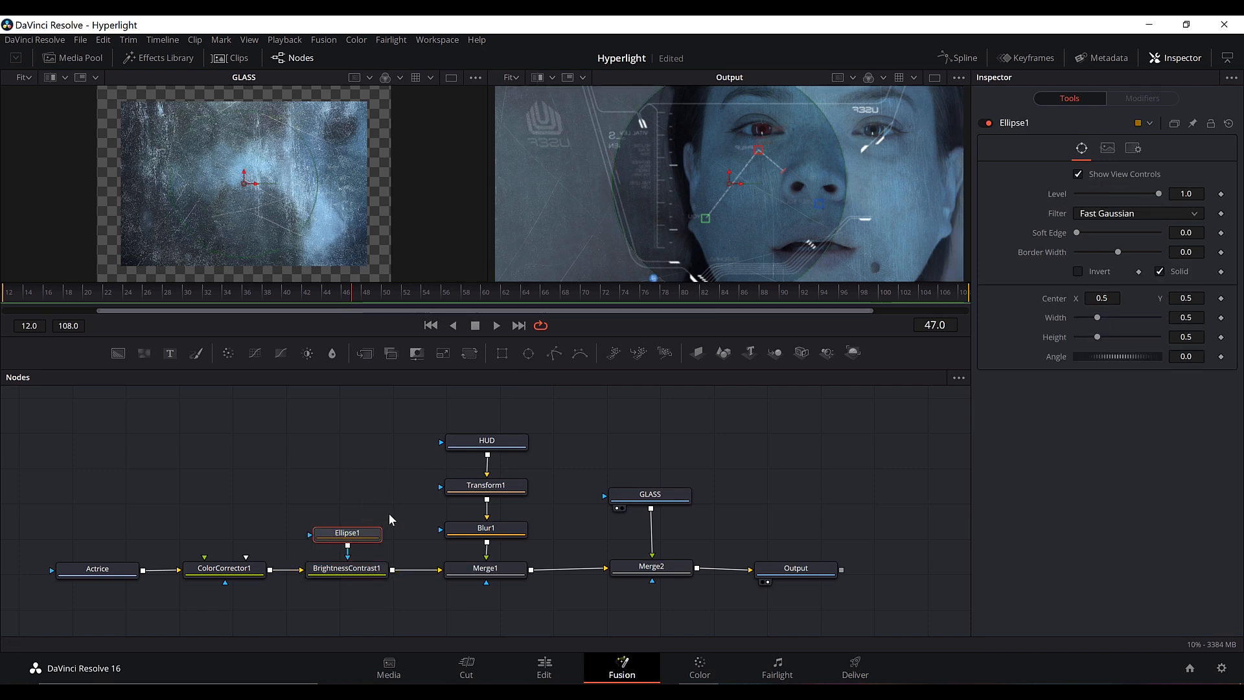
{"action": "left_click_drag", "start_coordinate": [355, 535], "coordinate": [354, 518]}
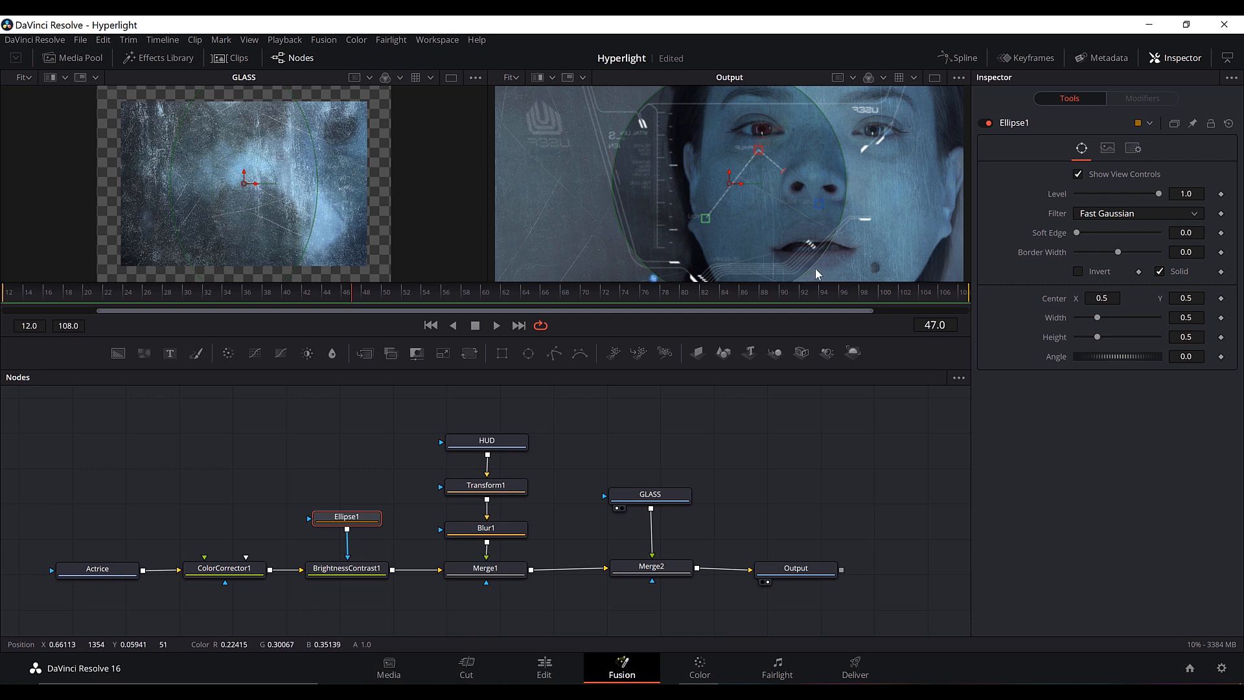
Step: Invert the Ellipse1 mask, set its soft edge to about 0.09 and widen it to about 0.84
{"action": "left_click", "coordinate": [1078, 271]}
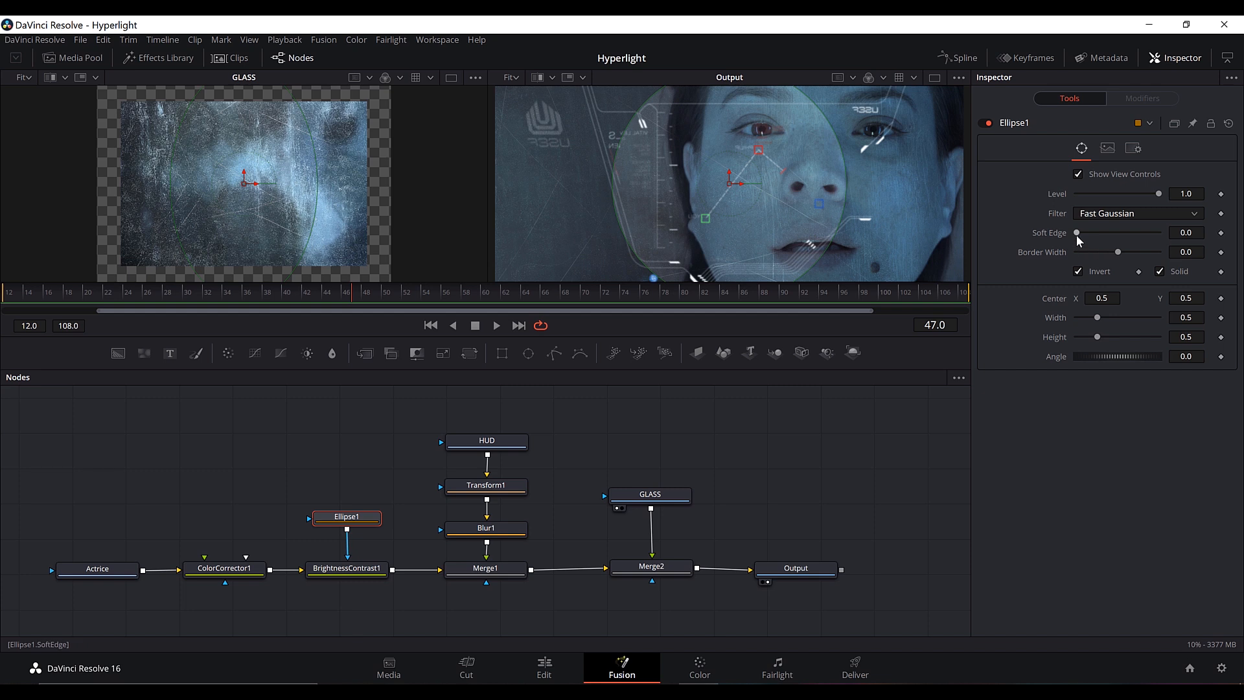
{"action": "left_click_drag", "start_coordinate": [1077, 229], "coordinate": [1099, 231]}
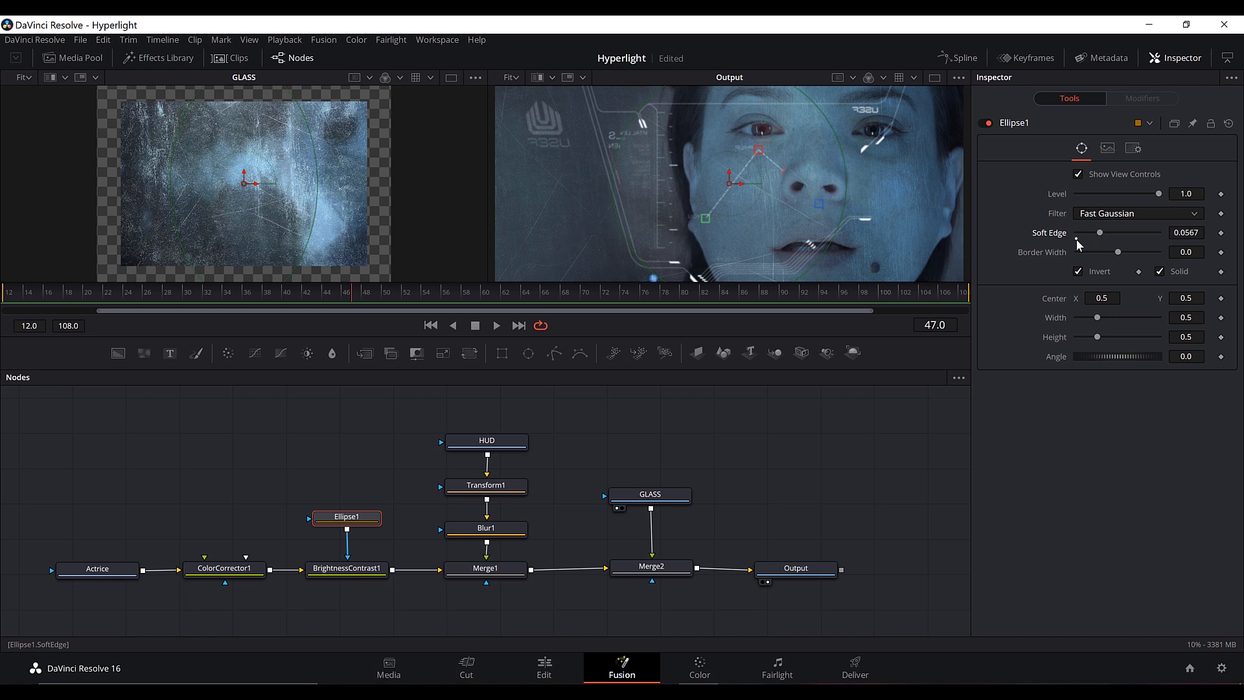
{"action": "left_click", "coordinate": [1077, 239]}
{"action": "left_click_drag", "start_coordinate": [1075, 232], "coordinate": [1115, 233]}
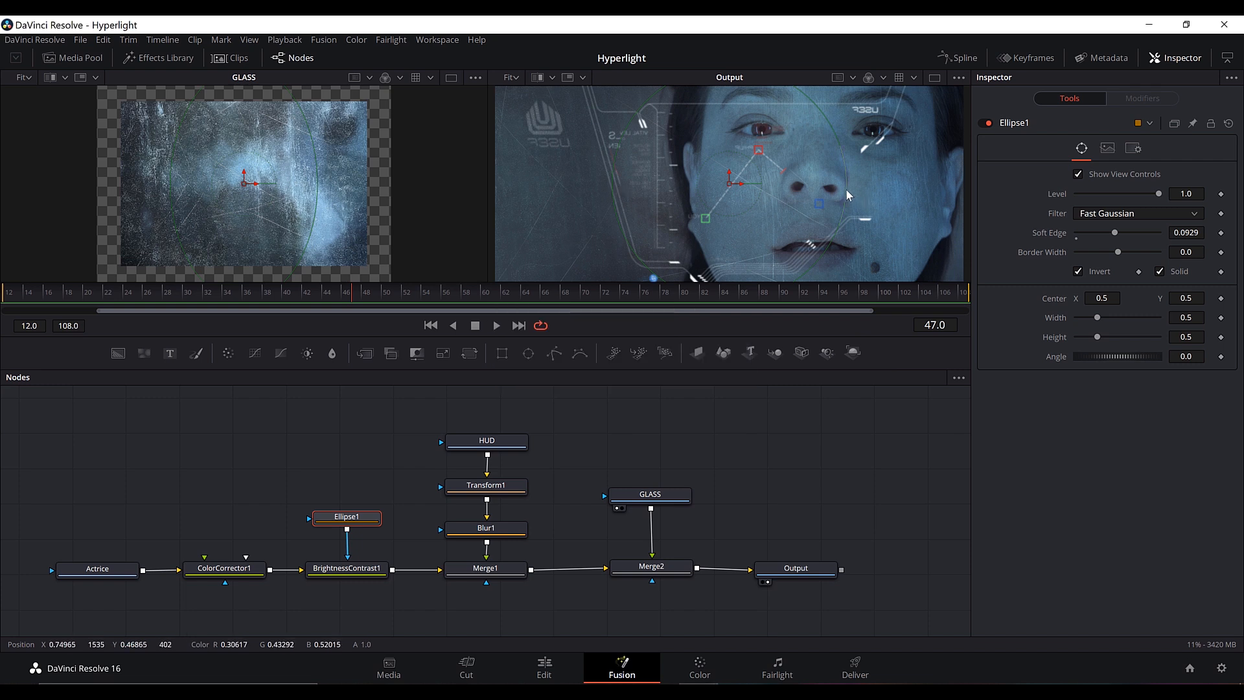
{"action": "left_click_drag", "start_coordinate": [847, 190], "coordinate": [925, 186]}
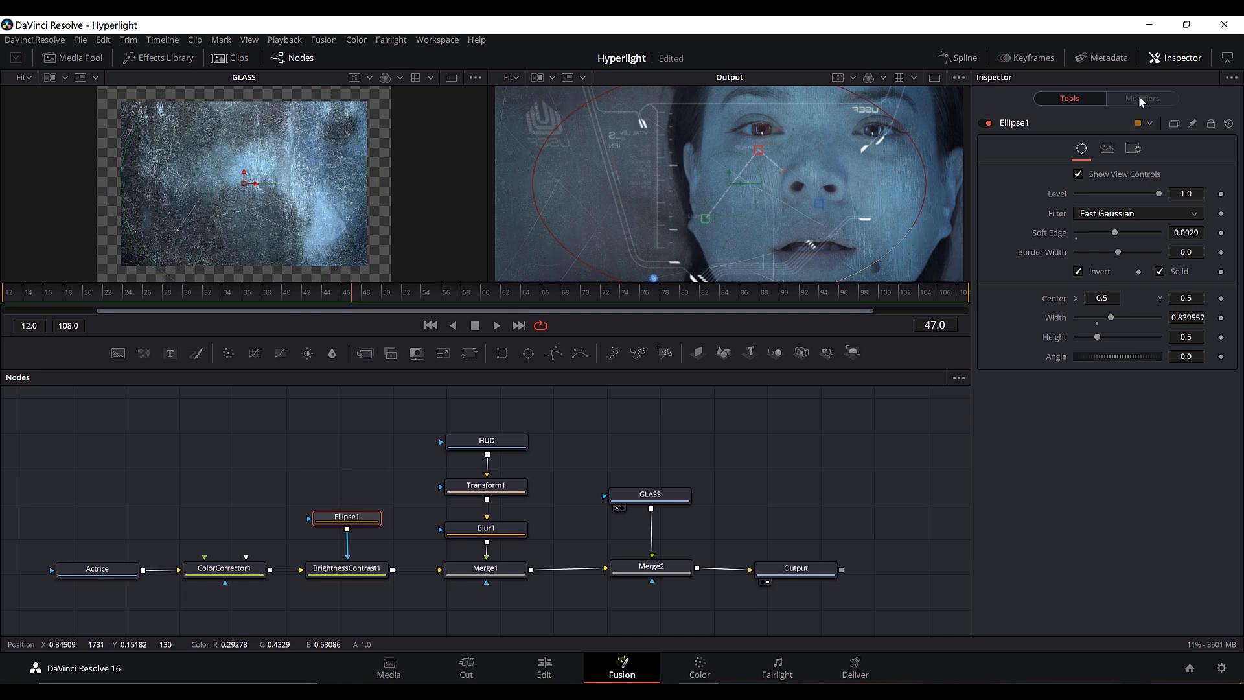
Step: Play the composition back from its first frame to check the masked darkening in motion
{"action": "key", "text": "space"}
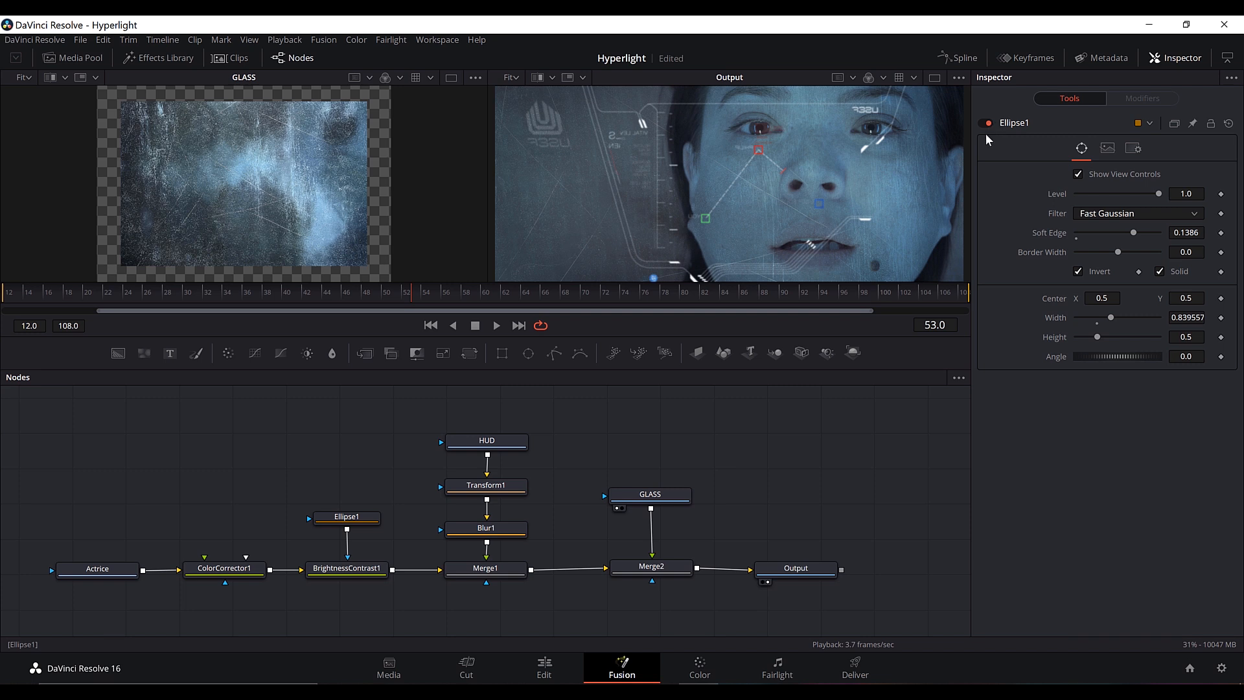
{"action": "left_click", "coordinate": [430, 326]}
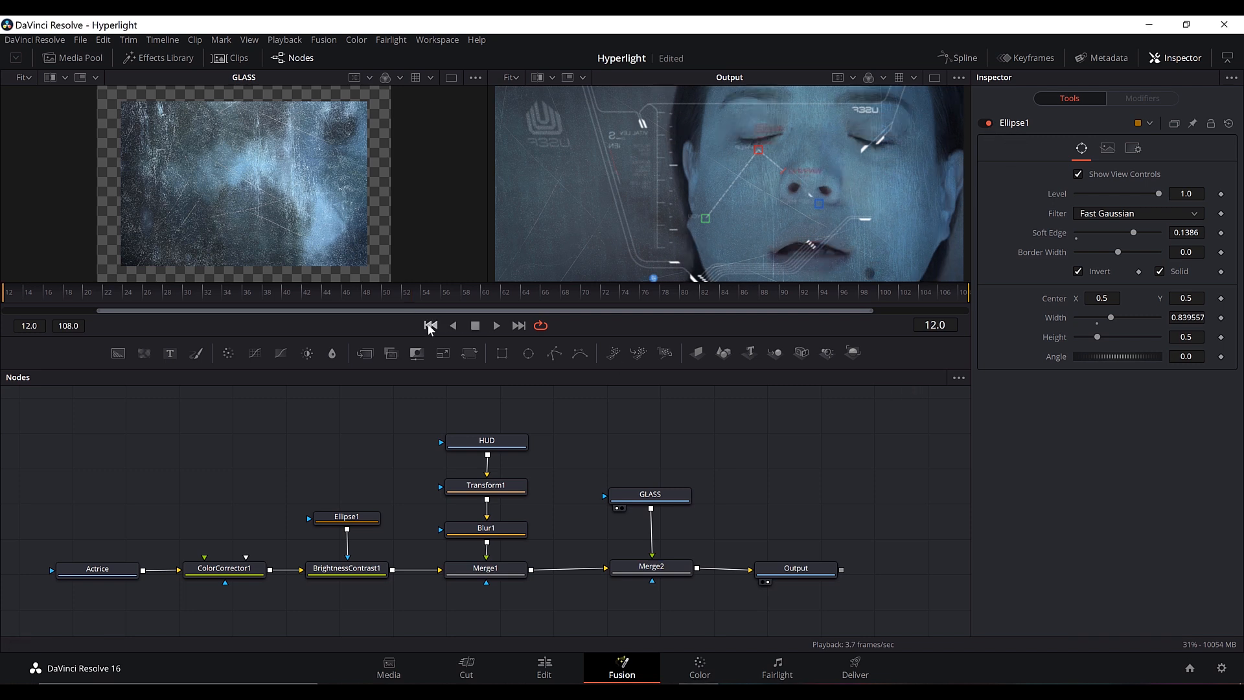
{"action": "left_click", "coordinate": [496, 326]}
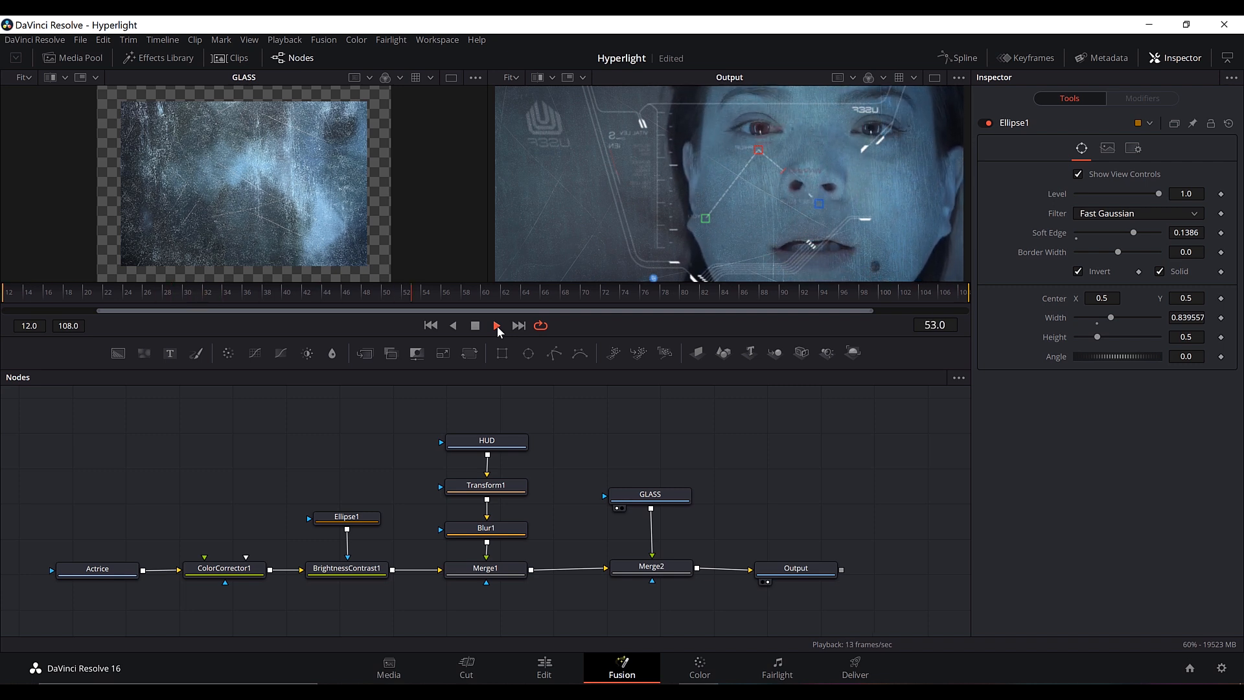
{"action": "key", "text": "space"}
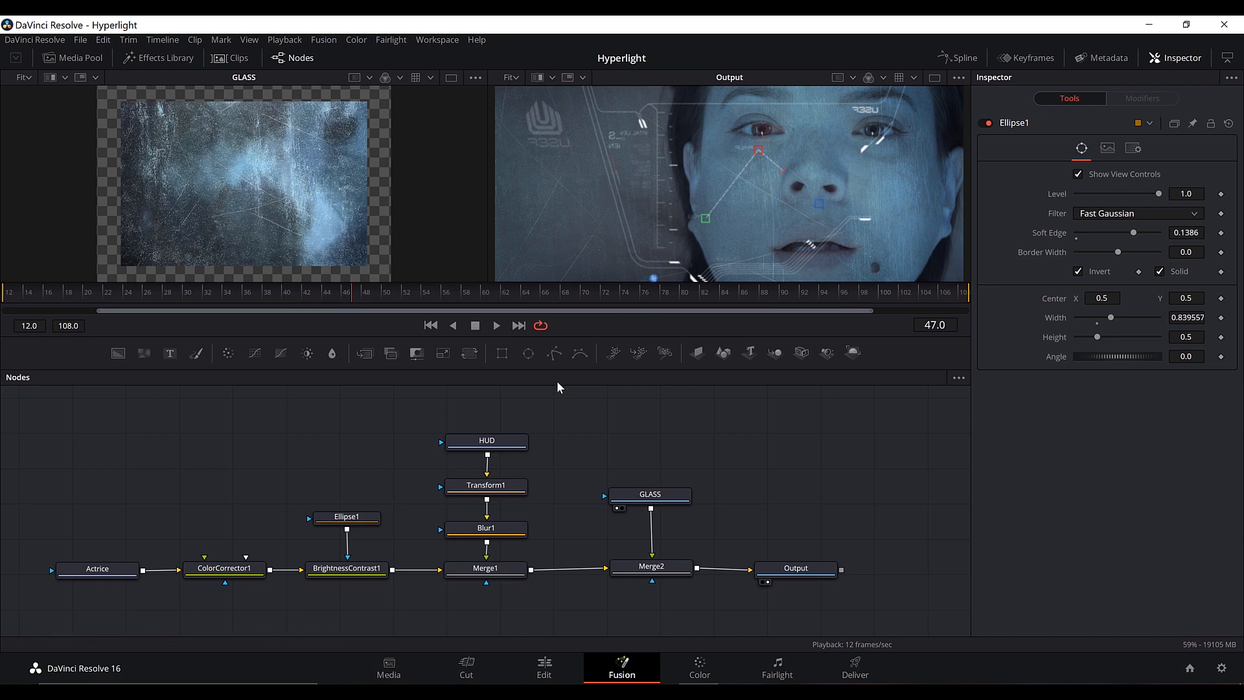
Step: Insert a Soft Glow node from the Effects Library after Blur1 in the HUD branch, and save the project
{"action": "left_click", "coordinate": [508, 531]}
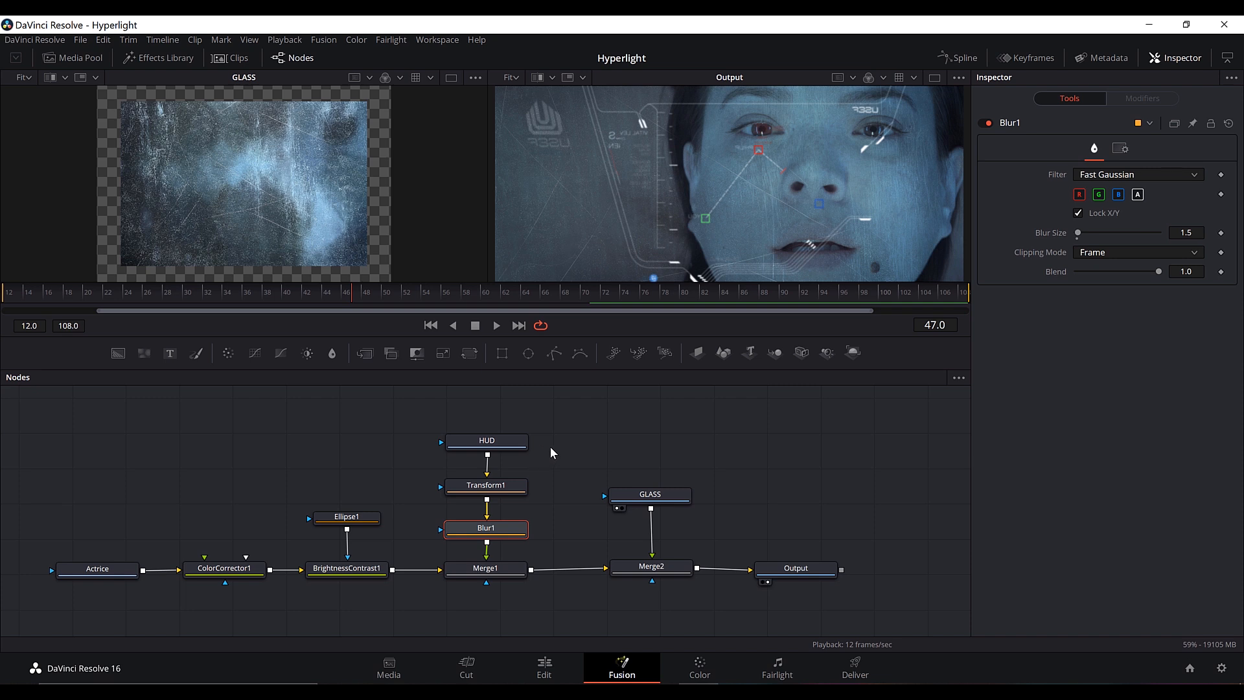
{"action": "left_click", "coordinate": [166, 58]}
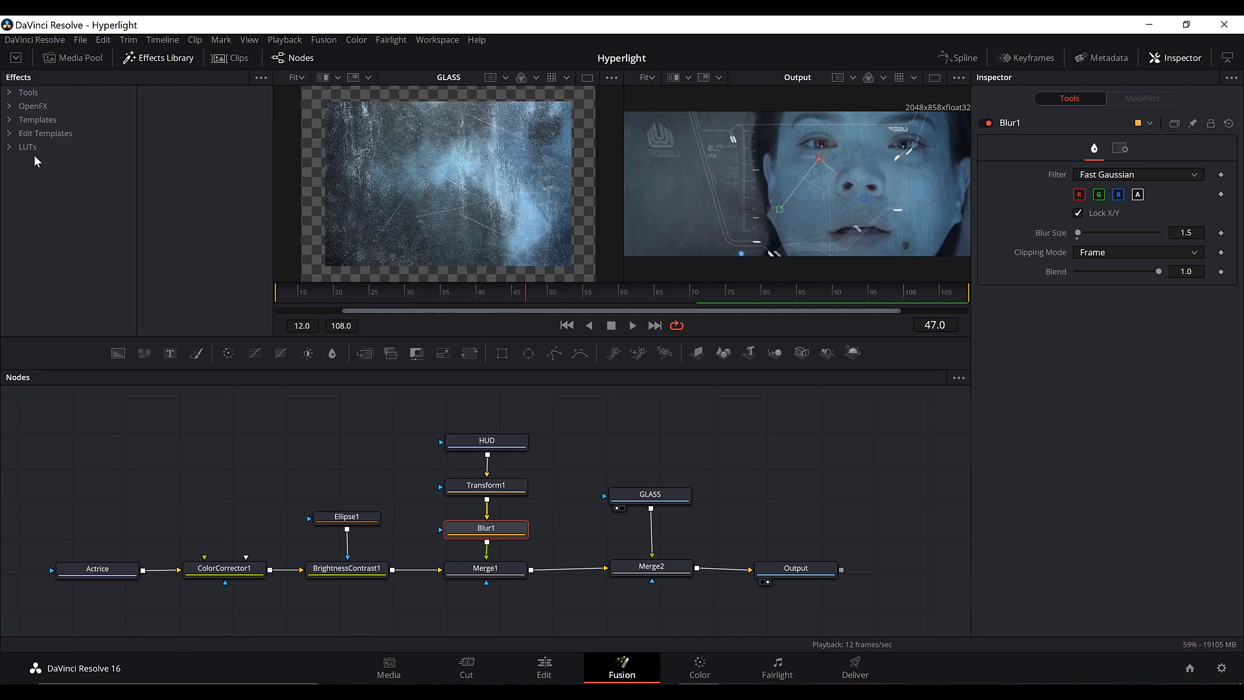
{"action": "left_click", "coordinate": [24, 94]}
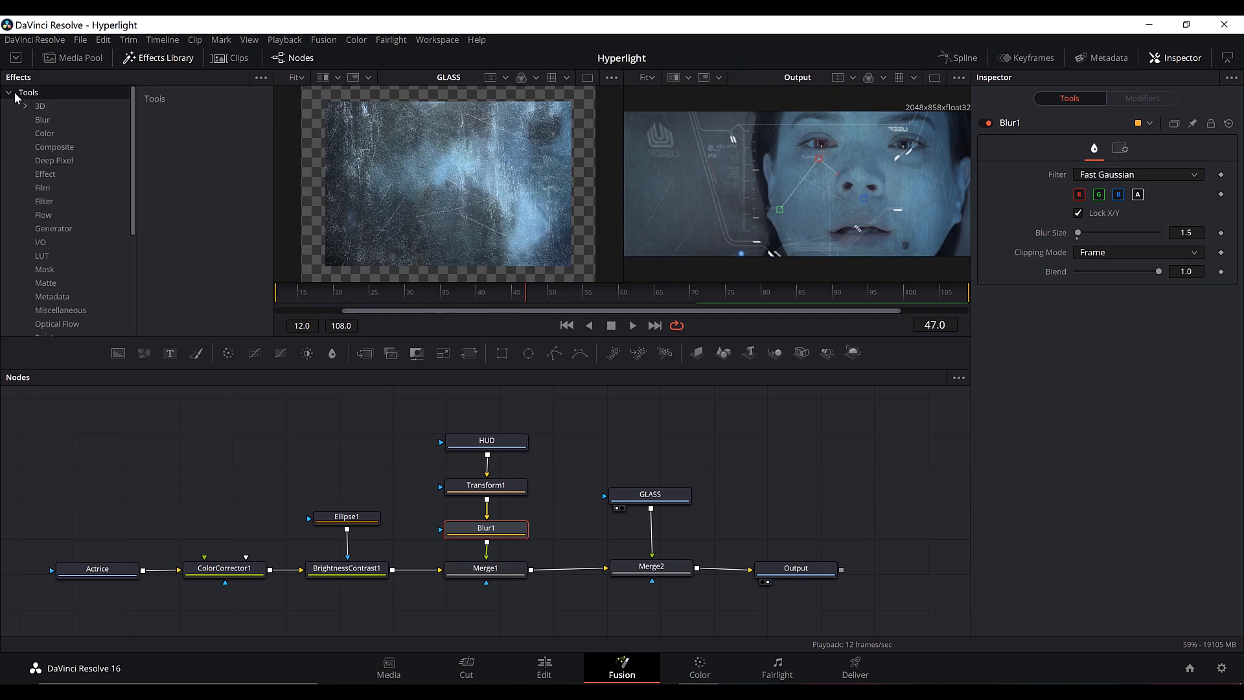
{"action": "left_click", "coordinate": [48, 121]}
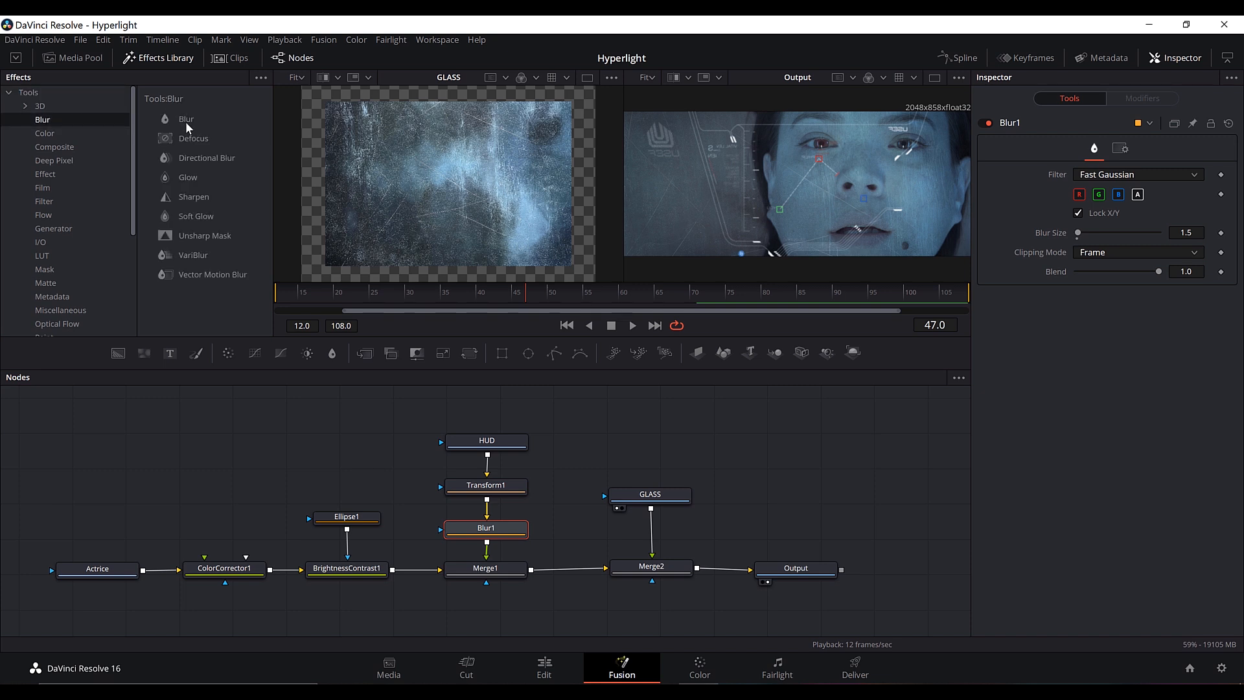
{"action": "left_click", "coordinate": [205, 219]}
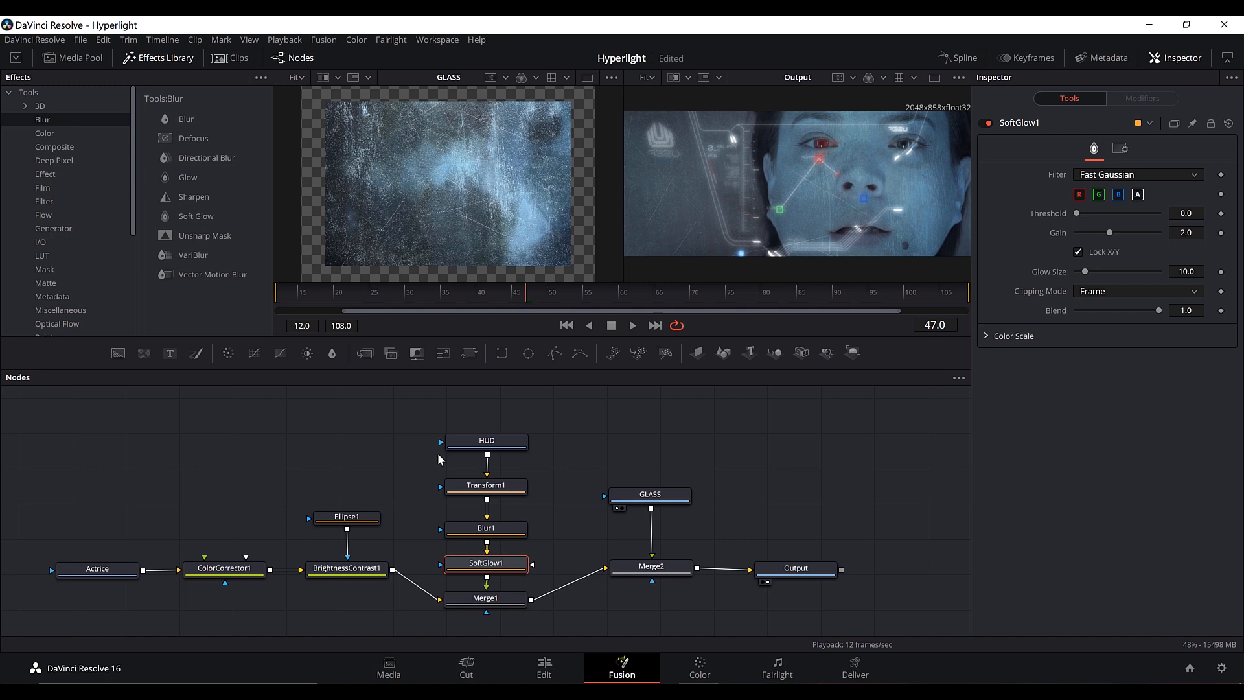
{"action": "key", "text": "ctrl+s"}
Step: Insert the ResolveFX Light Rays effect on the connection between Merge2 and Output
{"action": "left_click", "coordinate": [26, 108]}
{"action": "left_click", "coordinate": [9, 94]}
{"action": "left_click", "coordinate": [12, 107]}
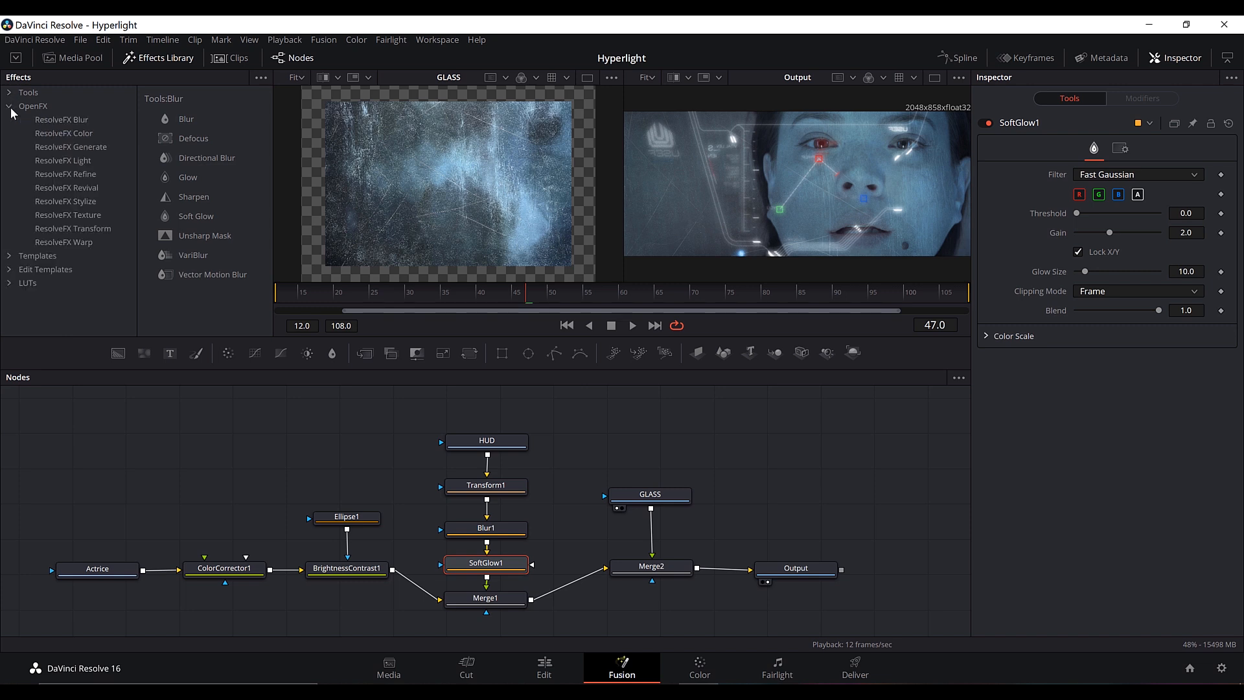
{"action": "left_click", "coordinate": [72, 162]}
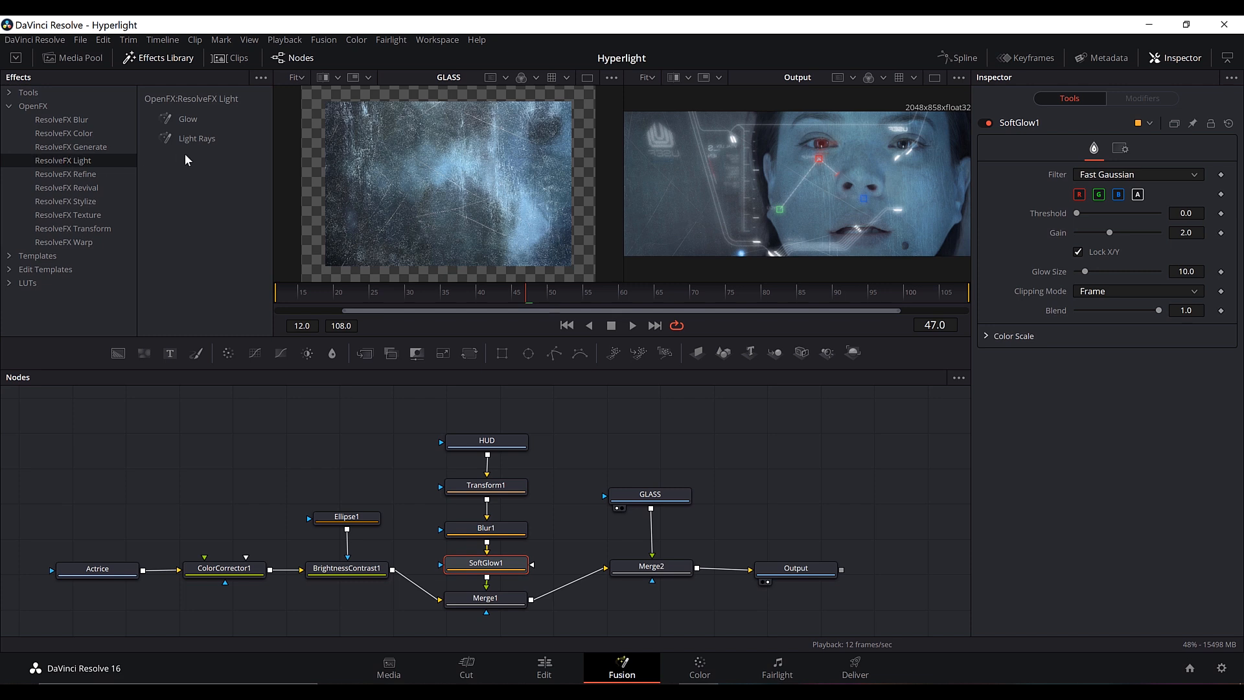
{"action": "left_click_drag", "start_coordinate": [193, 138], "coordinate": [728, 574]}
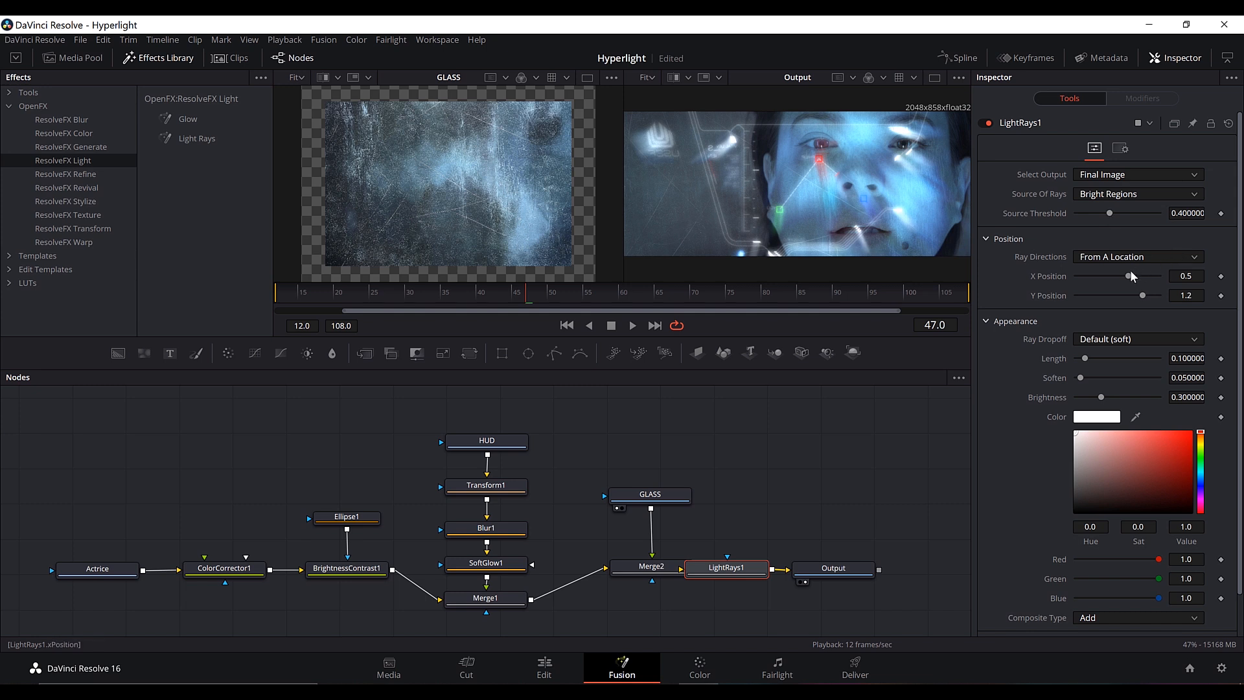
Step: Set LightRays1 to position X 0.06, Y 0.92, source threshold 0.496, length 0.307, soften 0.087 and brightness 0.315
{"action": "left_click_drag", "start_coordinate": [1130, 276], "coordinate": [1132, 298]}
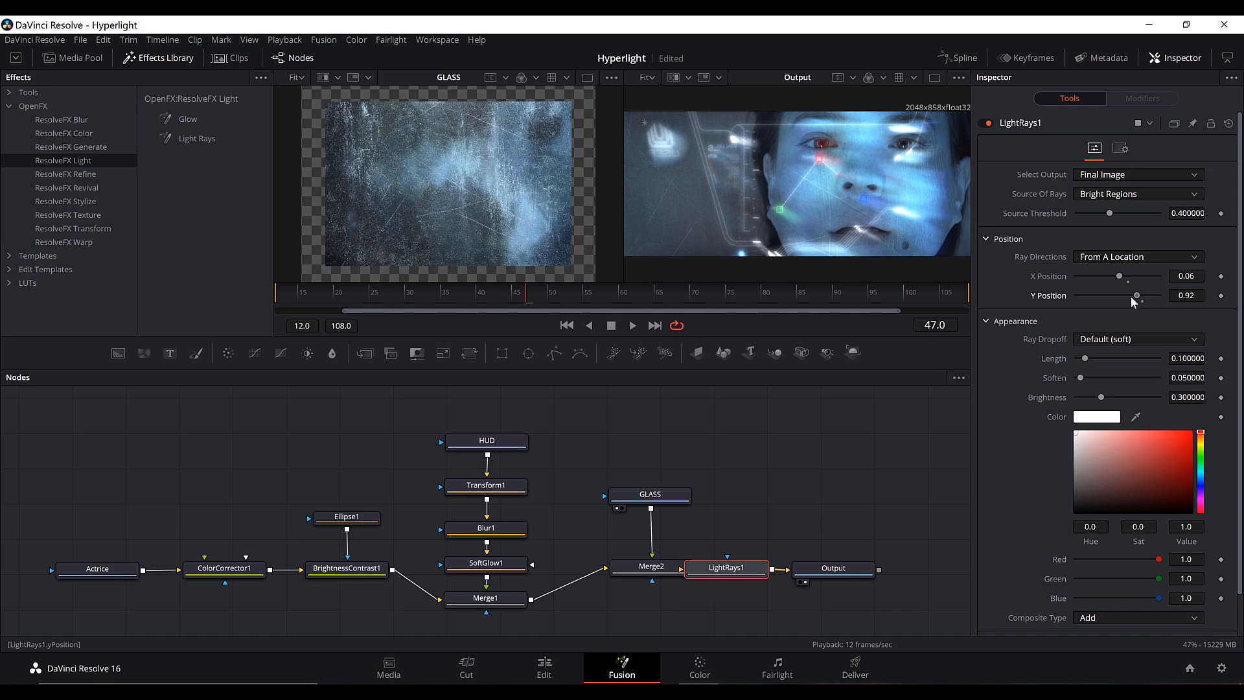
{"action": "mouse_move", "coordinate": [1106, 219]}
{"action": "left_mouse_down"}
{"action": "mouse_move", "coordinate": [1121, 219]}
{"action": "mouse_move", "coordinate": [1089, 224]}
{"action": "mouse_move", "coordinate": [1118, 221]}
{"action": "left_mouse_up"}
{"action": "left_click_drag", "start_coordinate": [1085, 358], "coordinate": [1102, 398]}
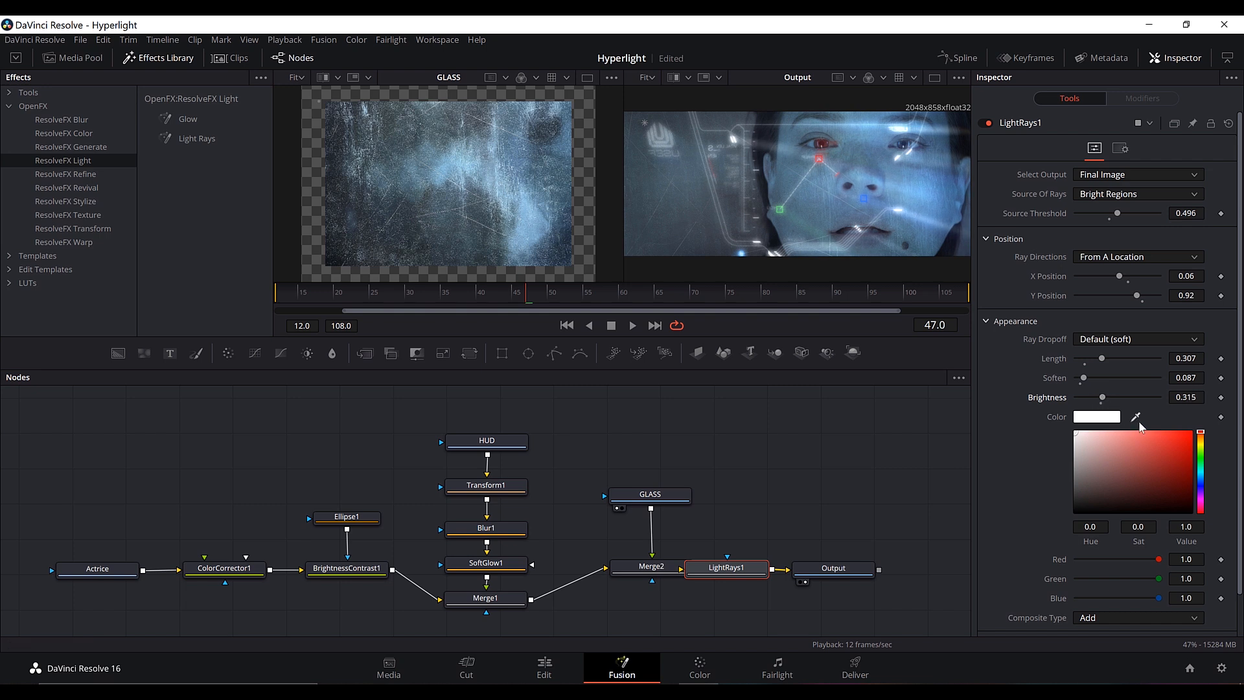
Step: Set the LightRays1 global blend to 0.307 and source threshold to 0.441, and compare the image with the node off and on
{"action": "left_click_drag", "start_coordinate": [1238, 384], "coordinate": [1241, 455]}
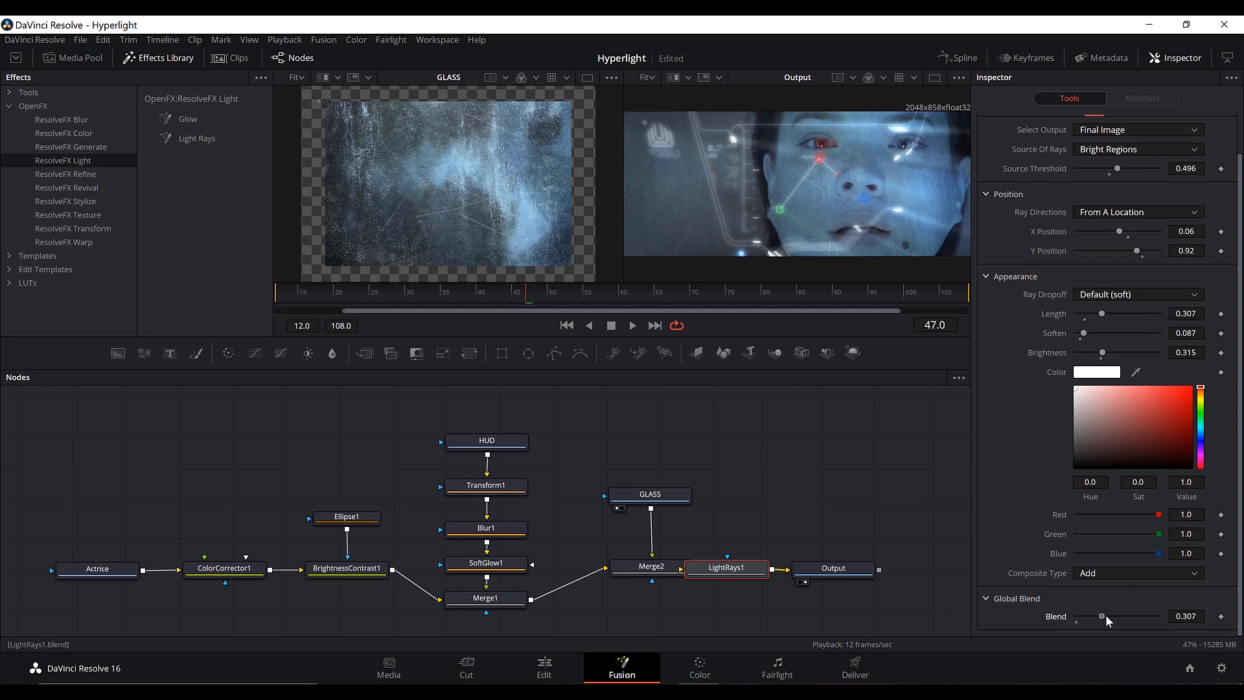
{"action": "scroll", "coordinate": [1117, 235], "scroll_direction": "up", "scroll_amount": 2}
{"action": "left_click_drag", "start_coordinate": [1117, 213], "coordinate": [1113, 214]}
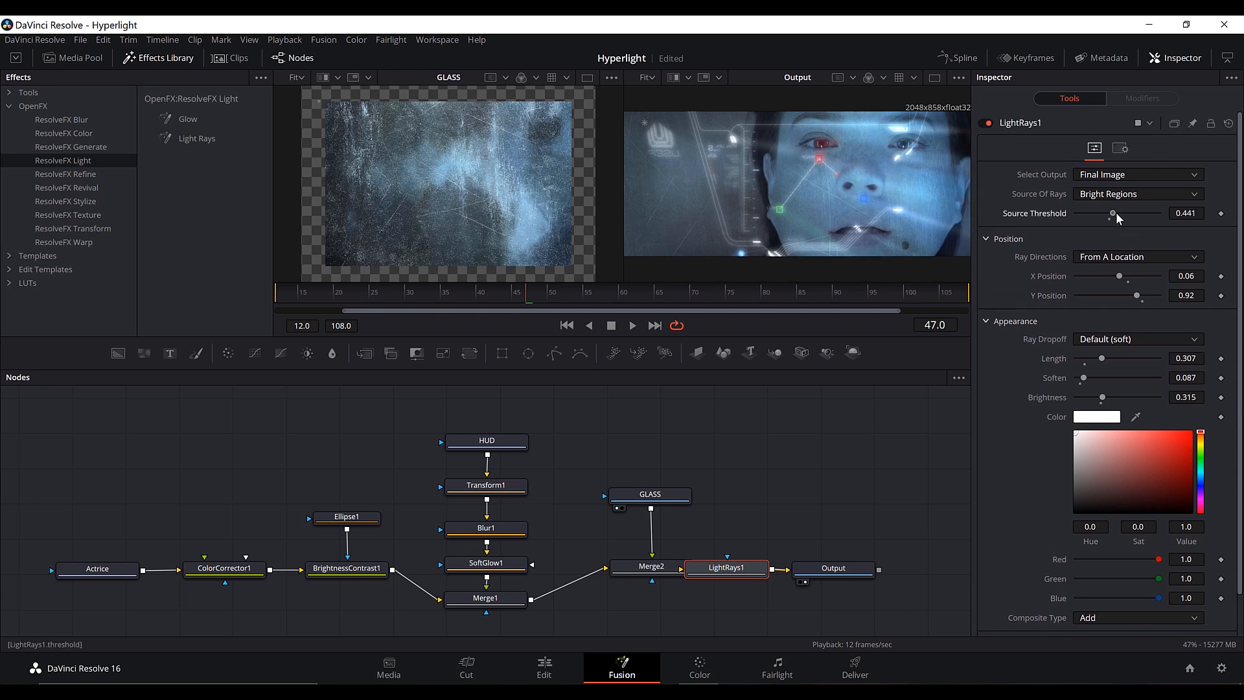
{"action": "left_click", "coordinate": [988, 123]}
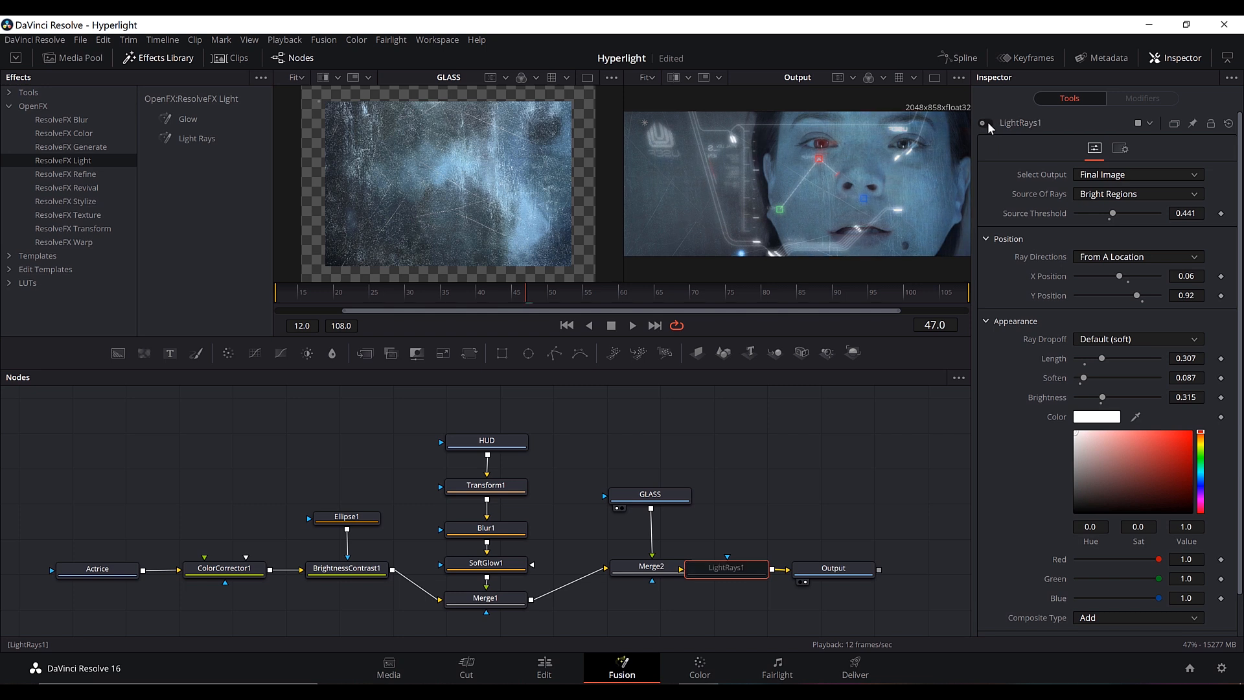
{"action": "left_click", "coordinate": [989, 124]}
Step: Space LightRays1 and Output apart along the main row, and load Actrice into the first viewer for comparison
{"action": "left_click_drag", "start_coordinate": [836, 569], "coordinate": [866, 567]}
{"action": "left_click_drag", "start_coordinate": [741, 573], "coordinate": [768, 574]}
{"action": "left_click", "coordinate": [112, 573]}
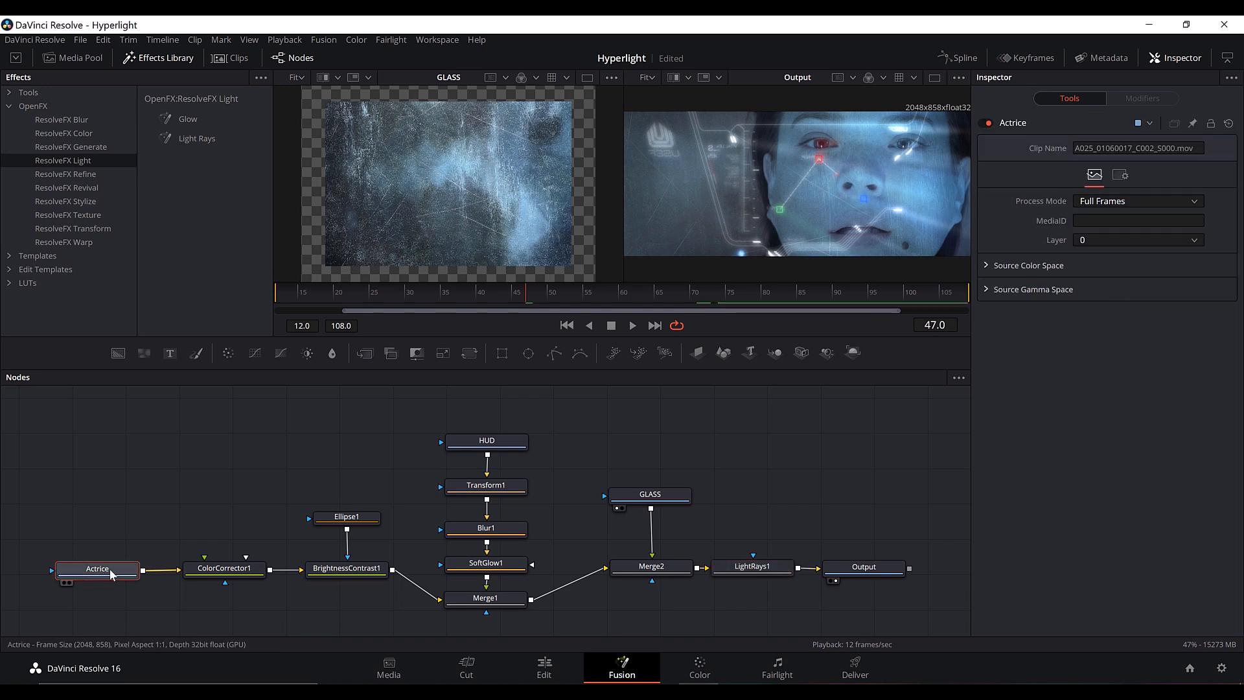
{"action": "key", "text": "1"}
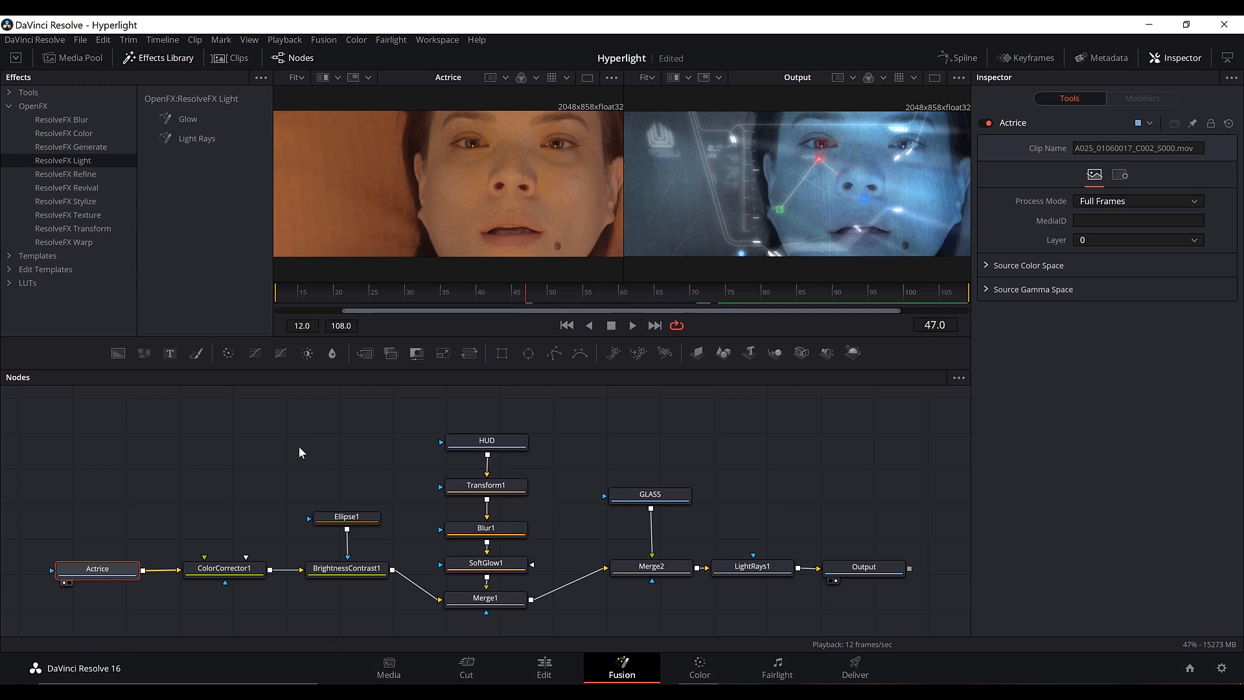
Step: Save the project and move the playhead to Marker 2 at 01:00:17:13 in the Edit page's timeline
{"action": "key", "text": "ctrl+s"}
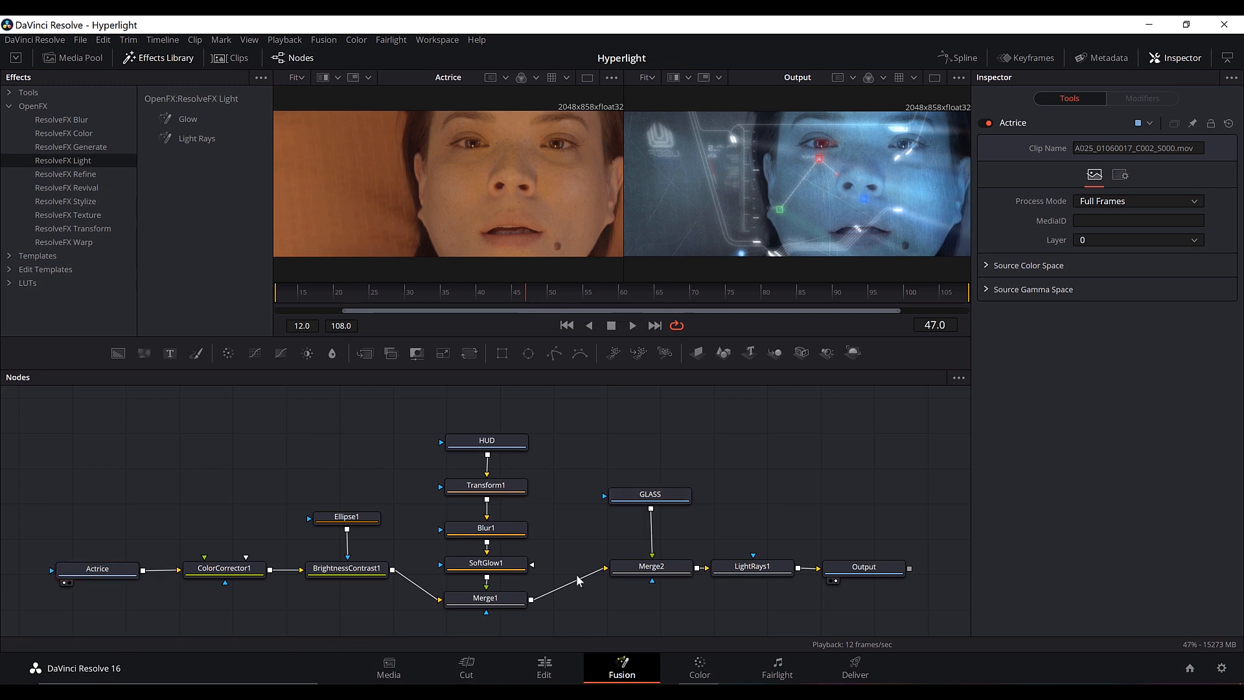
{"action": "left_click", "coordinate": [545, 665]}
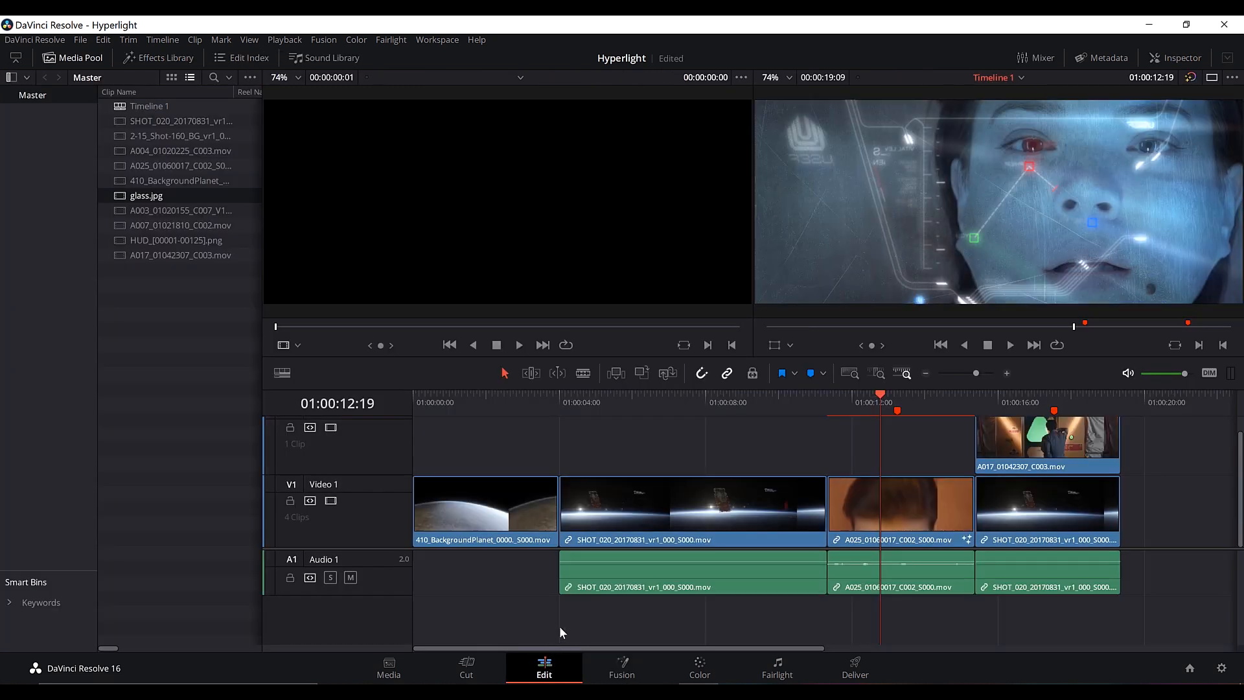
{"action": "left_click_drag", "start_coordinate": [924, 397], "coordinate": [1045, 391]}
{"action": "scroll", "coordinate": [1114, 448], "scroll_direction": "right", "scroll_amount": 2}
{"action": "scroll", "coordinate": [907, 494], "scroll_direction": "right", "scroll_amount": 4}
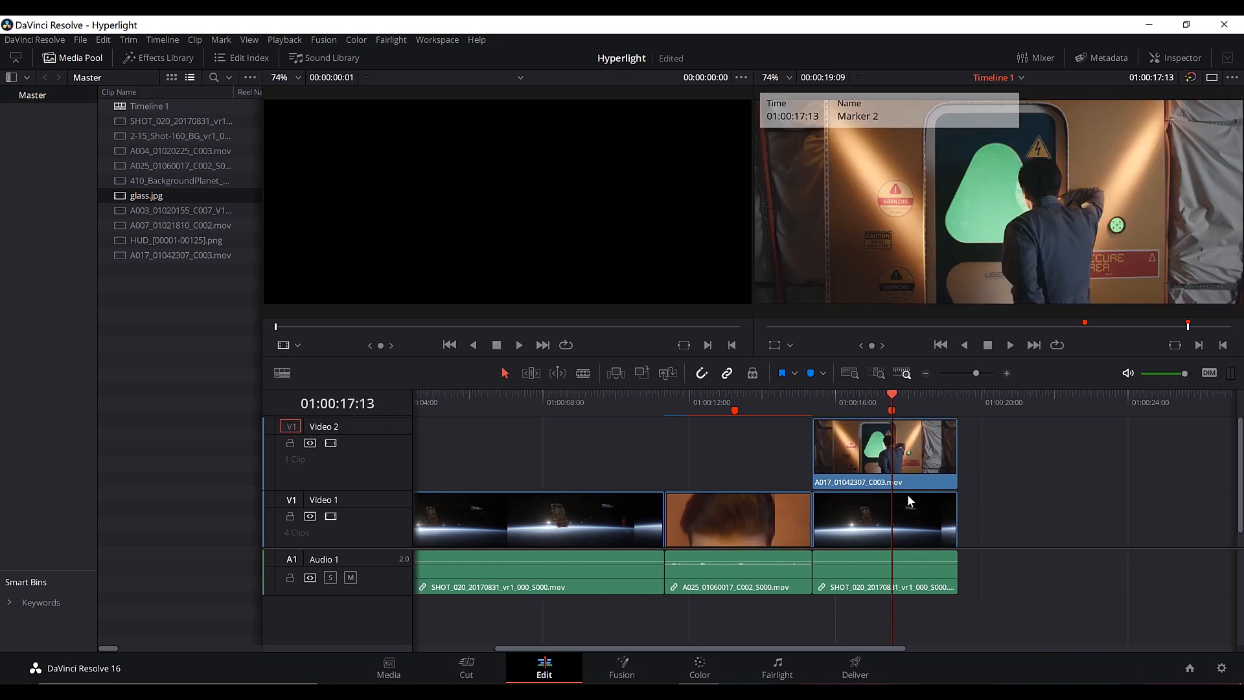
Step: Disable the A017_01042307_C003.mov clip on Video 2 to view the space shot beneath it, and re-enable and deselect the clip
{"action": "left_click", "coordinate": [754, 468]}
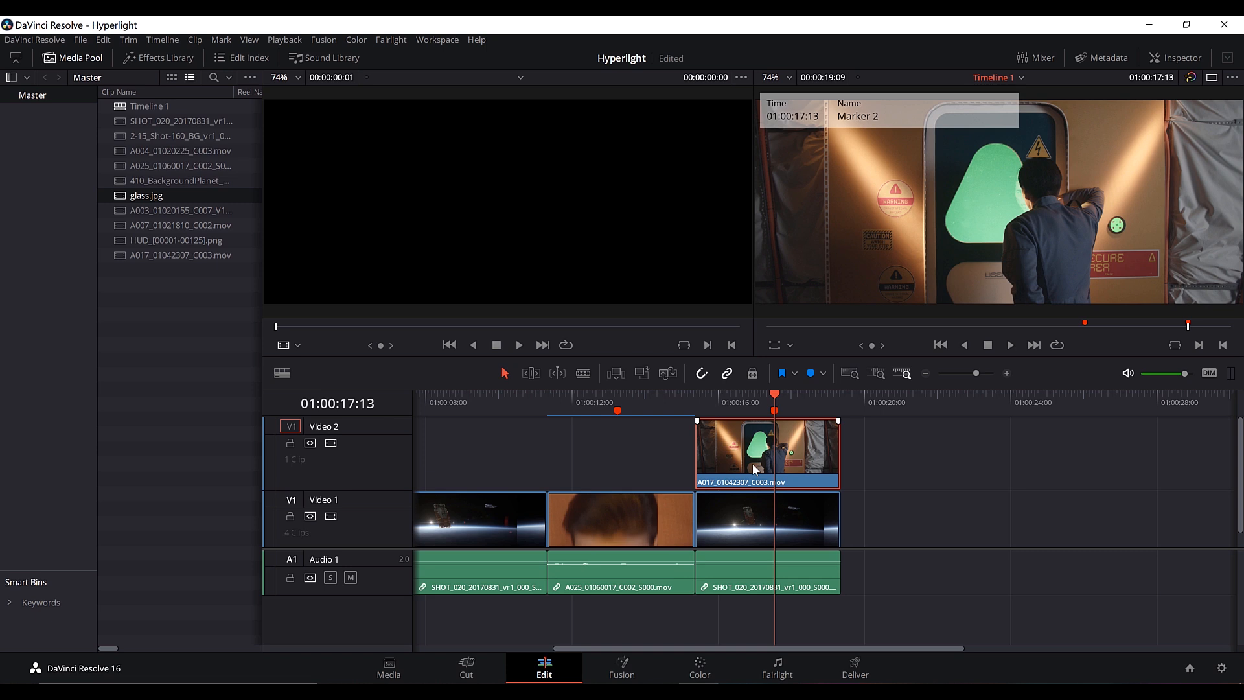
{"action": "key", "text": "d"}
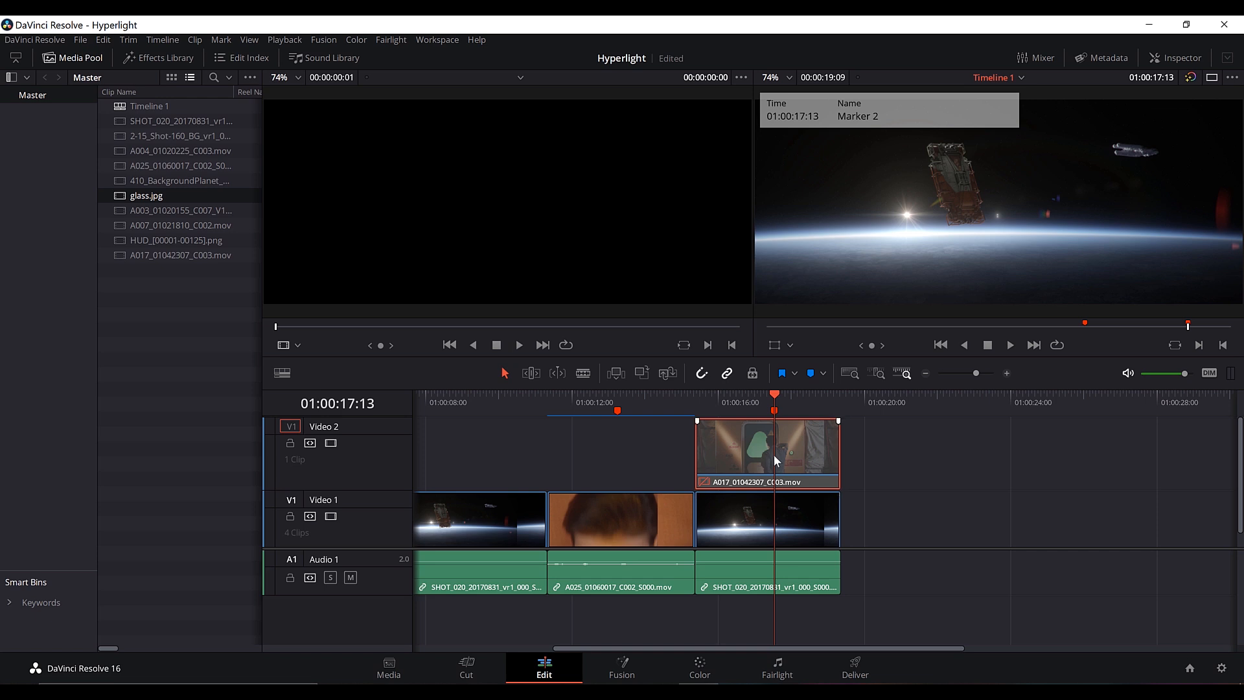
{"action": "key", "text": "d"}
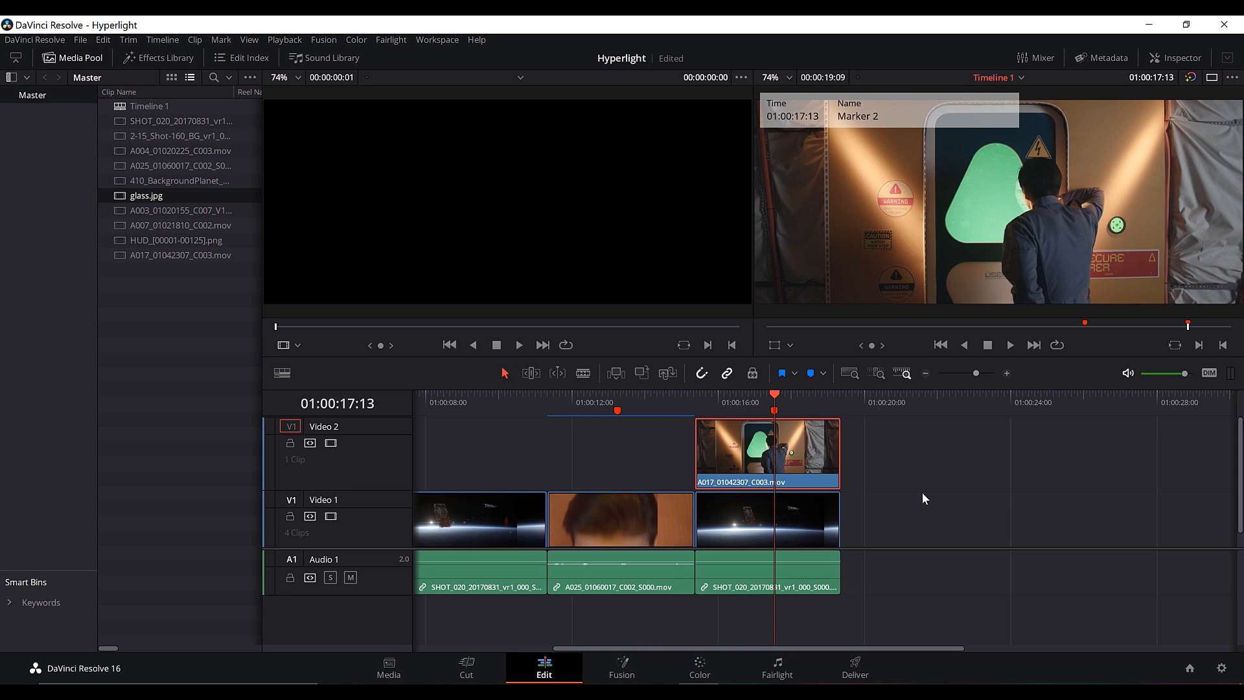
{"action": "left_click", "coordinate": [889, 472]}
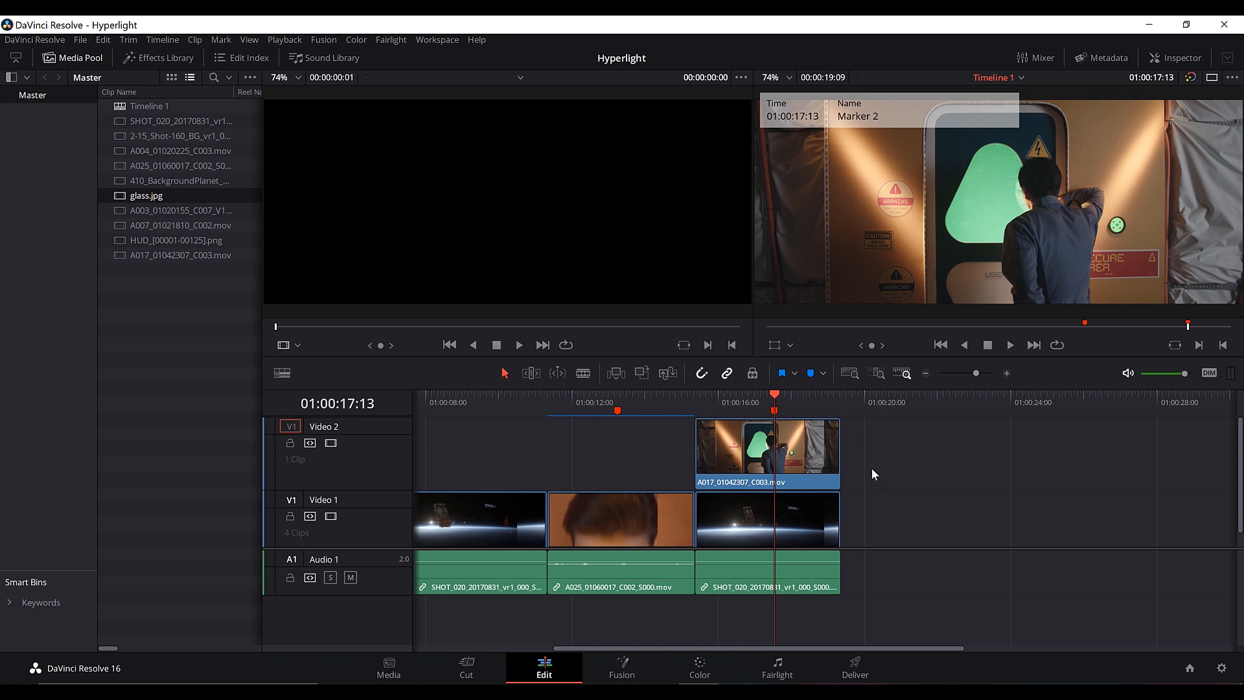
Step: Combine A017_01042307_C003.mov on Video 2 and the space shot beneath it into a new Fusion clip
{"action": "left_click_drag", "start_coordinate": [916, 446], "coordinate": [768, 534]}
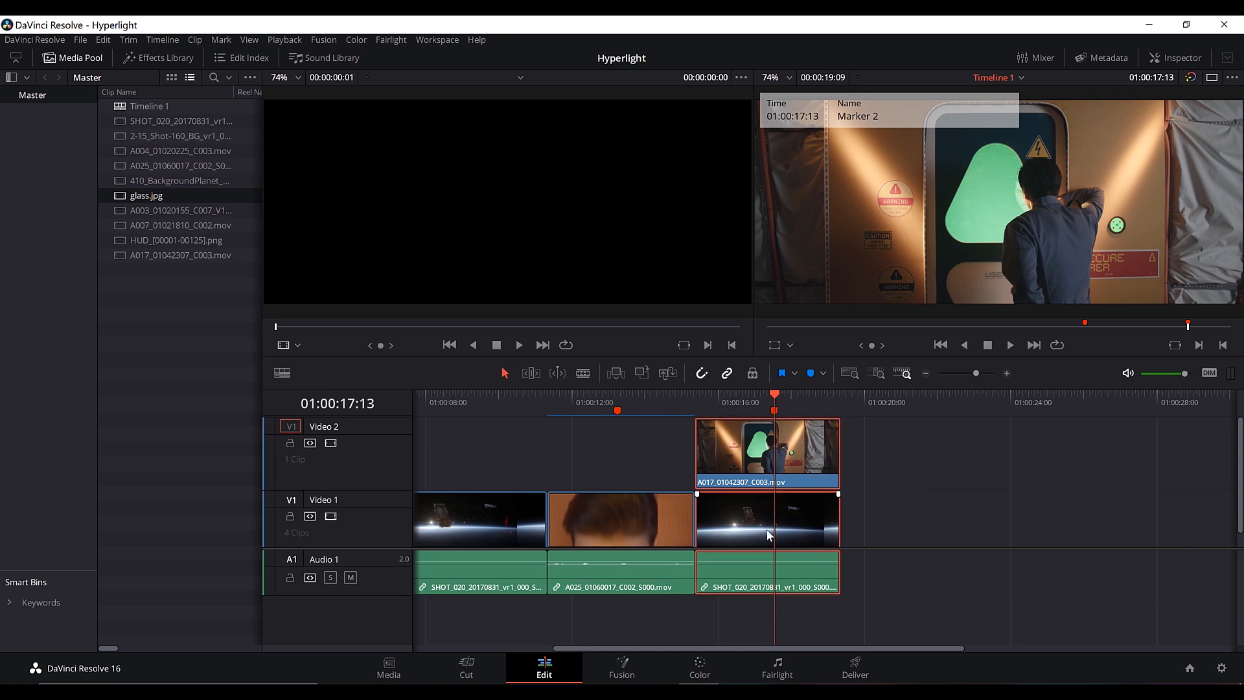
{"action": "right_click", "coordinate": [762, 480]}
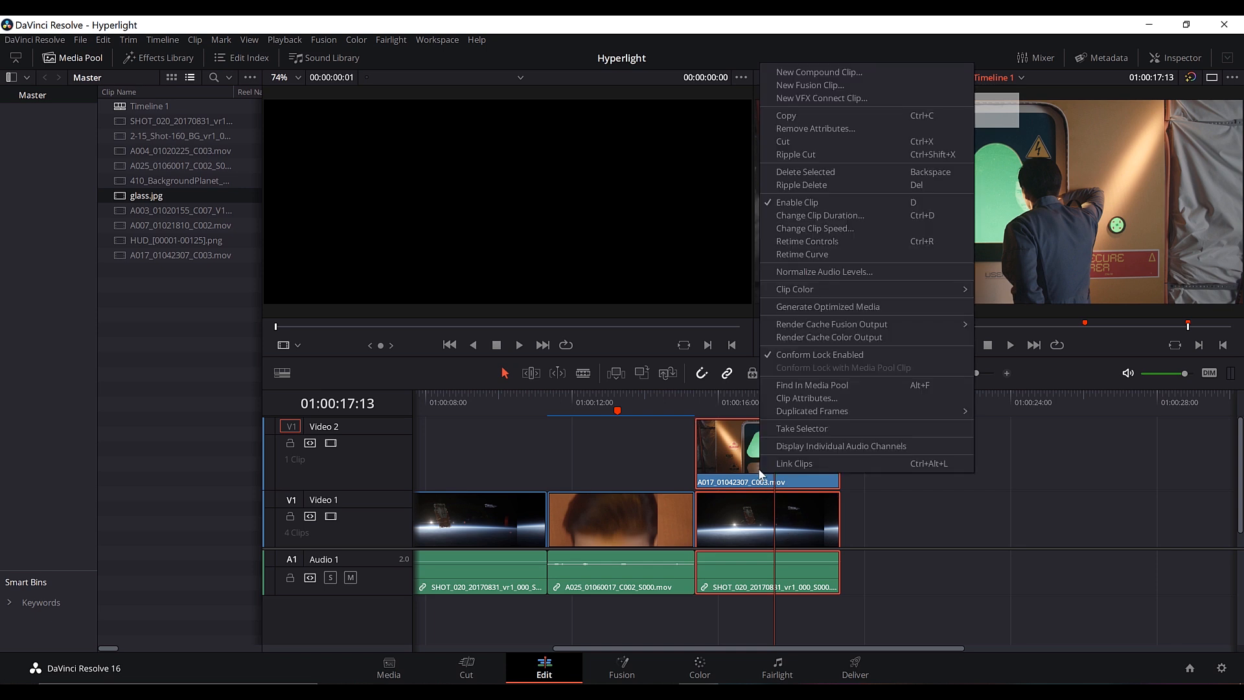
{"action": "left_click", "coordinate": [815, 91]}
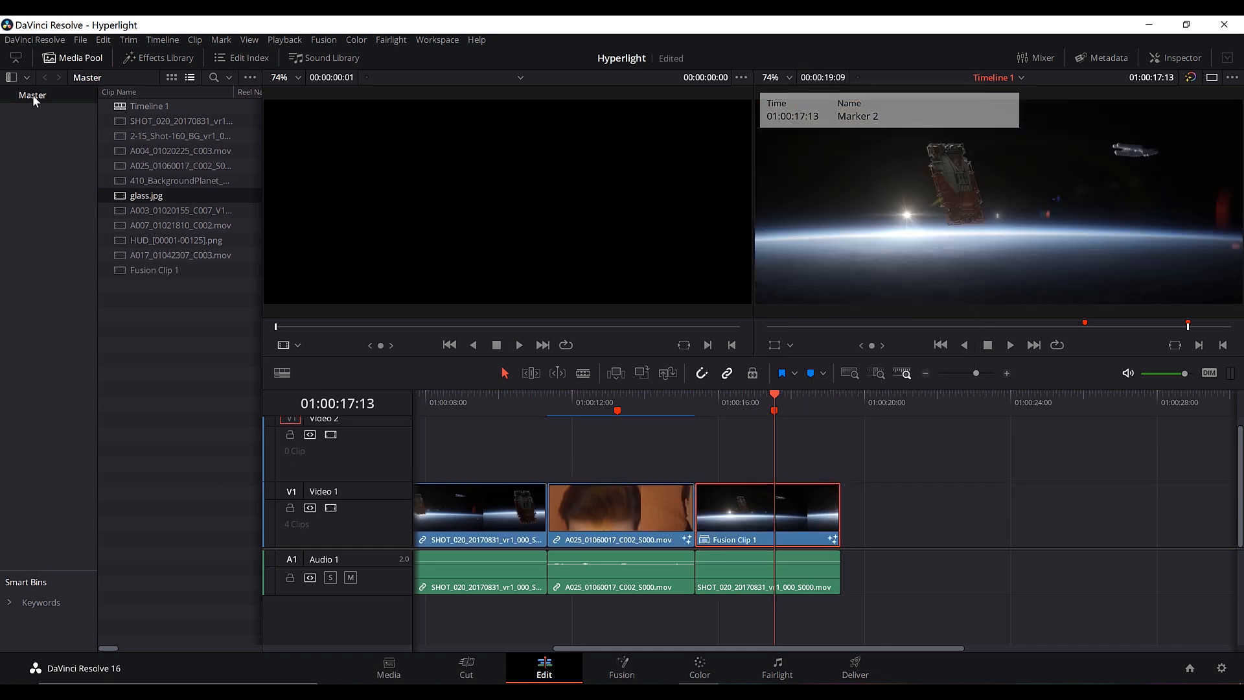
Step: Select Fusion Clip 1 in the media pool, and open the timeline's Fusion clip in its own timeline to show its layers
{"action": "left_click", "coordinate": [170, 270]}
{"action": "right_click", "coordinate": [772, 501]}
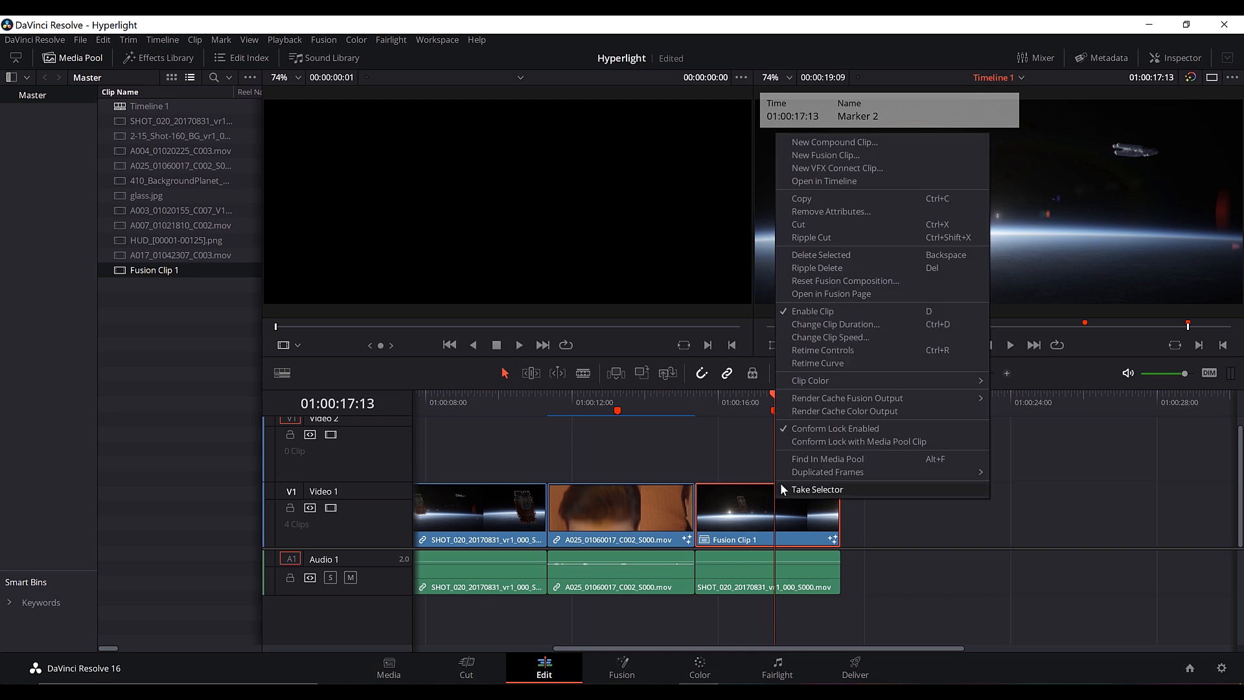
{"action": "left_click", "coordinate": [856, 182]}
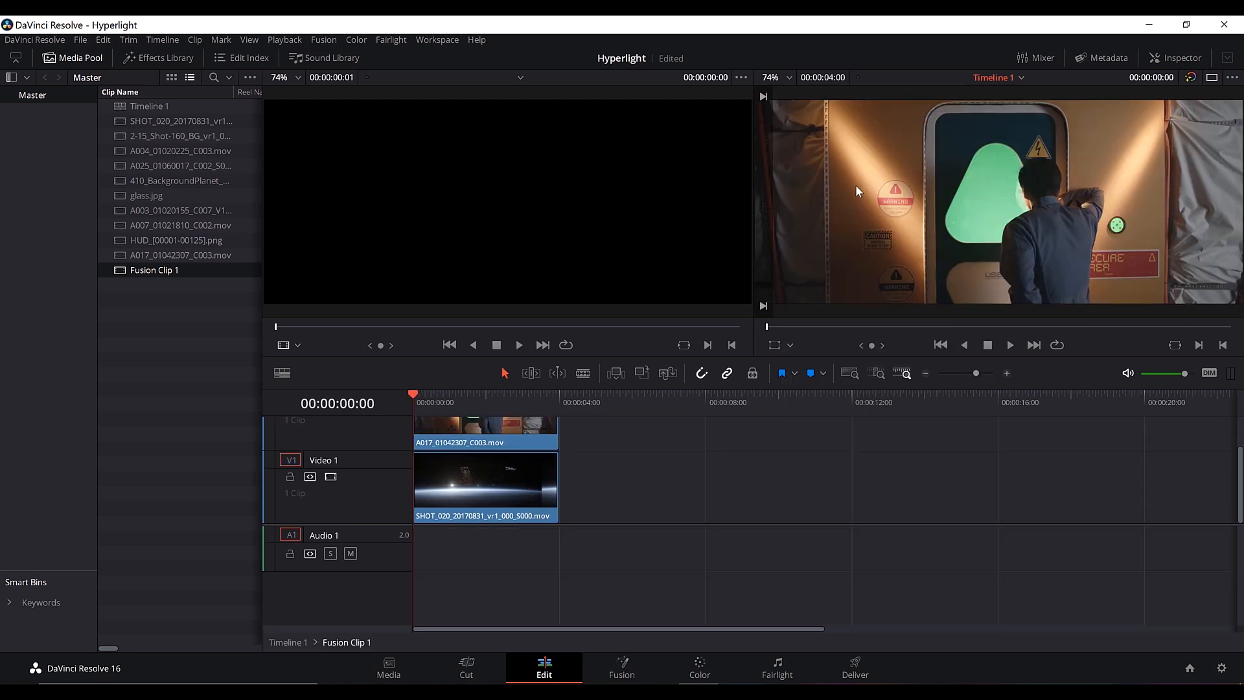
Step: Reduce the video track heights in the Fusion clip's timeline to show both layers, and return to Timeline 1
{"action": "left_click_drag", "start_coordinate": [384, 450], "coordinate": [386, 477]}
{"action": "scroll", "coordinate": [386, 438], "scroll_direction": "up", "scroll_amount": 1}
{"action": "left_click_drag", "start_coordinate": [383, 422], "coordinate": [384, 450]}
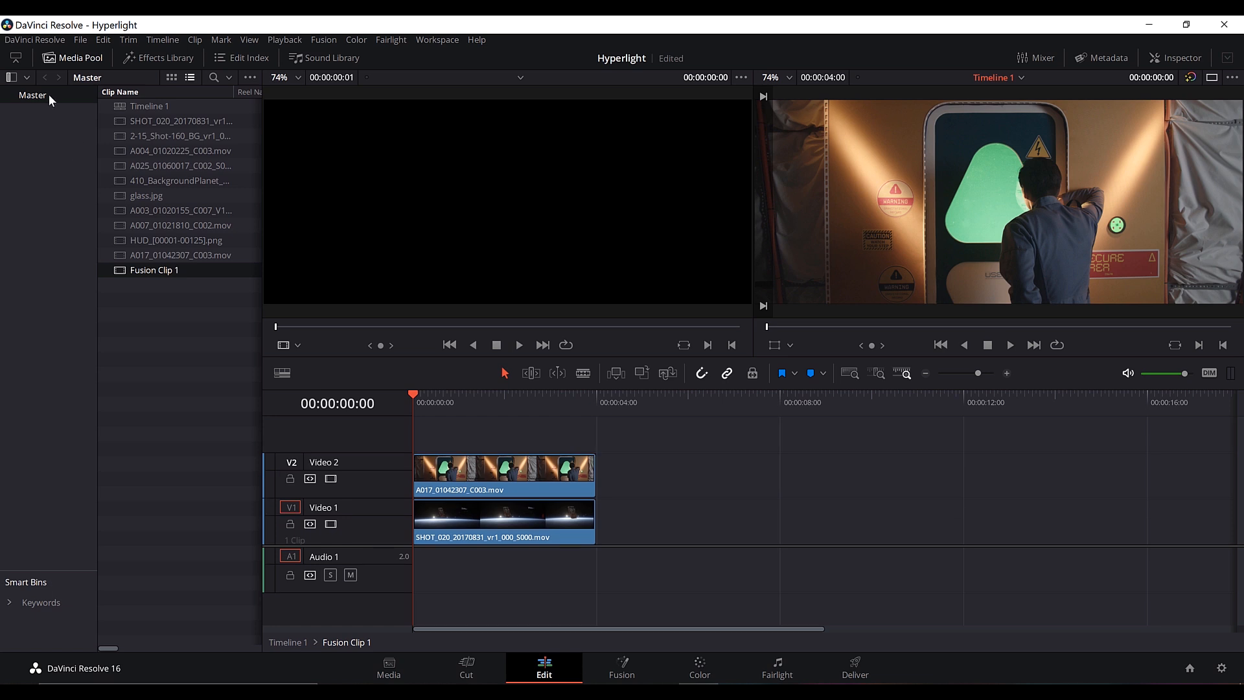
{"action": "double_click", "coordinate": [123, 107]}
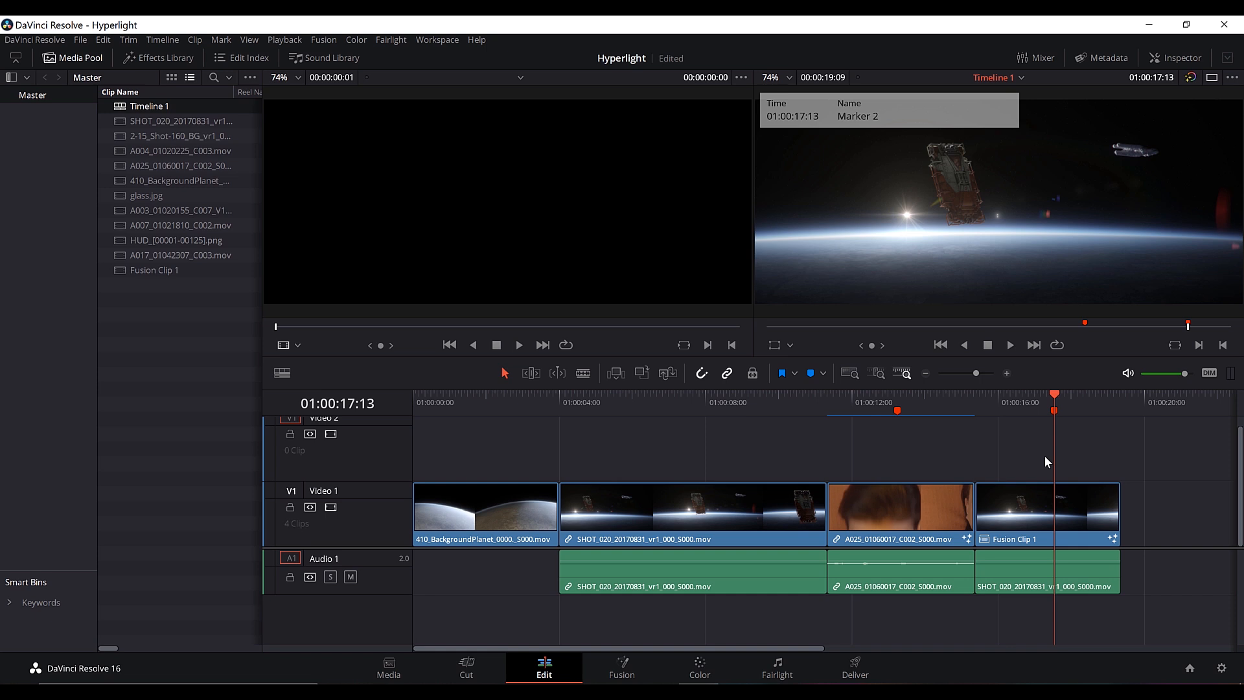
Step: Open Fusion Clip 1 at Marker 2 on the Fusion page and hide the Effects Library
{"action": "mouse_move", "coordinate": [1051, 397]}
{"action": "left_mouse_down"}
{"action": "mouse_move", "coordinate": [1007, 407]}
{"action": "mouse_move", "coordinate": [1052, 399]}
{"action": "left_mouse_up"}
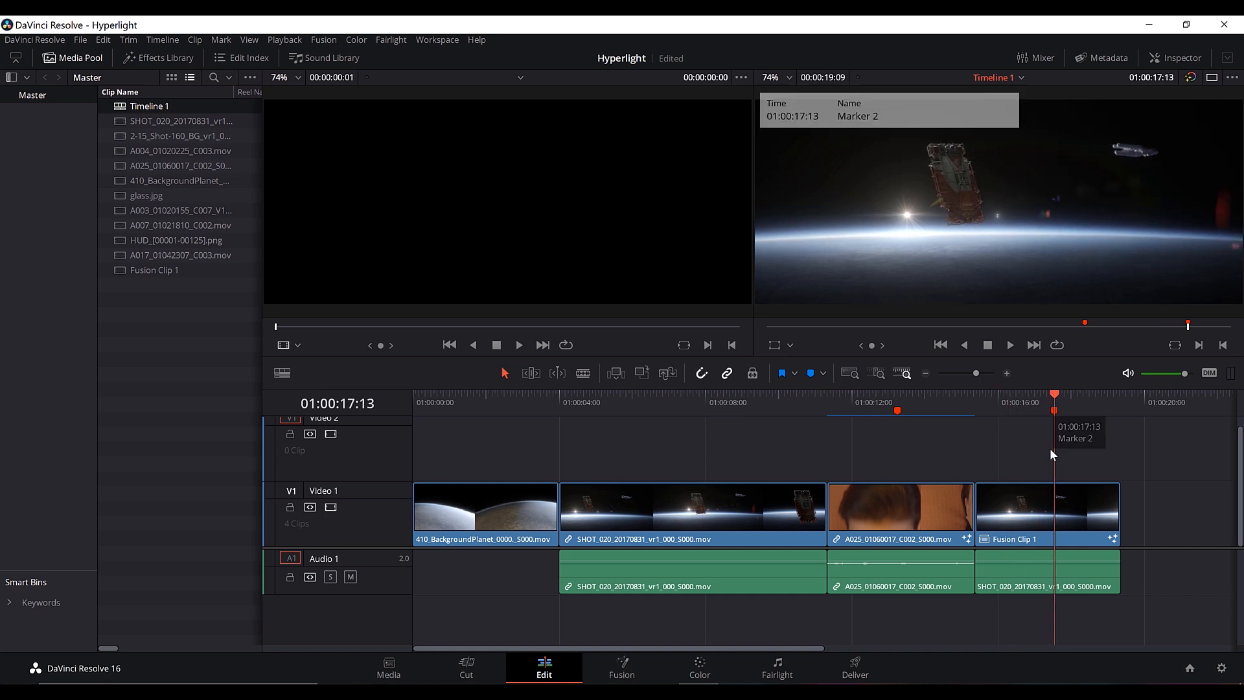
{"action": "left_click", "coordinate": [622, 668]}
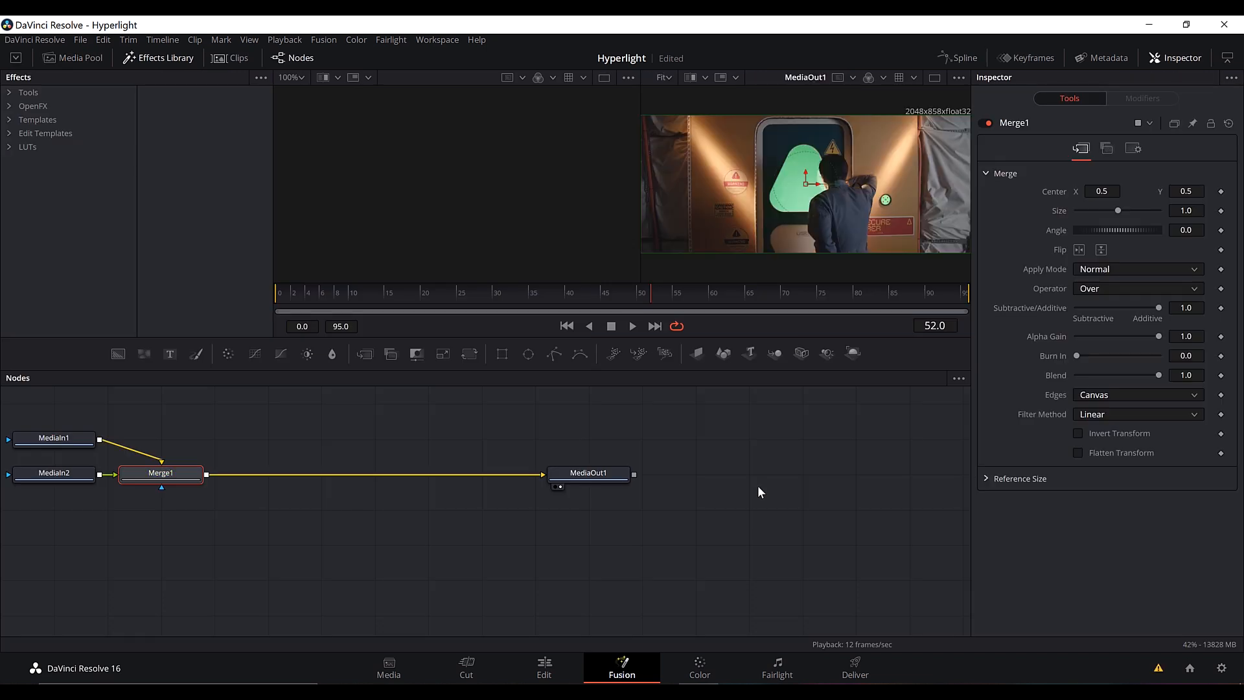
{"action": "scroll", "coordinate": [442, 526], "scroll_direction": "up", "scroll_amount": 1}
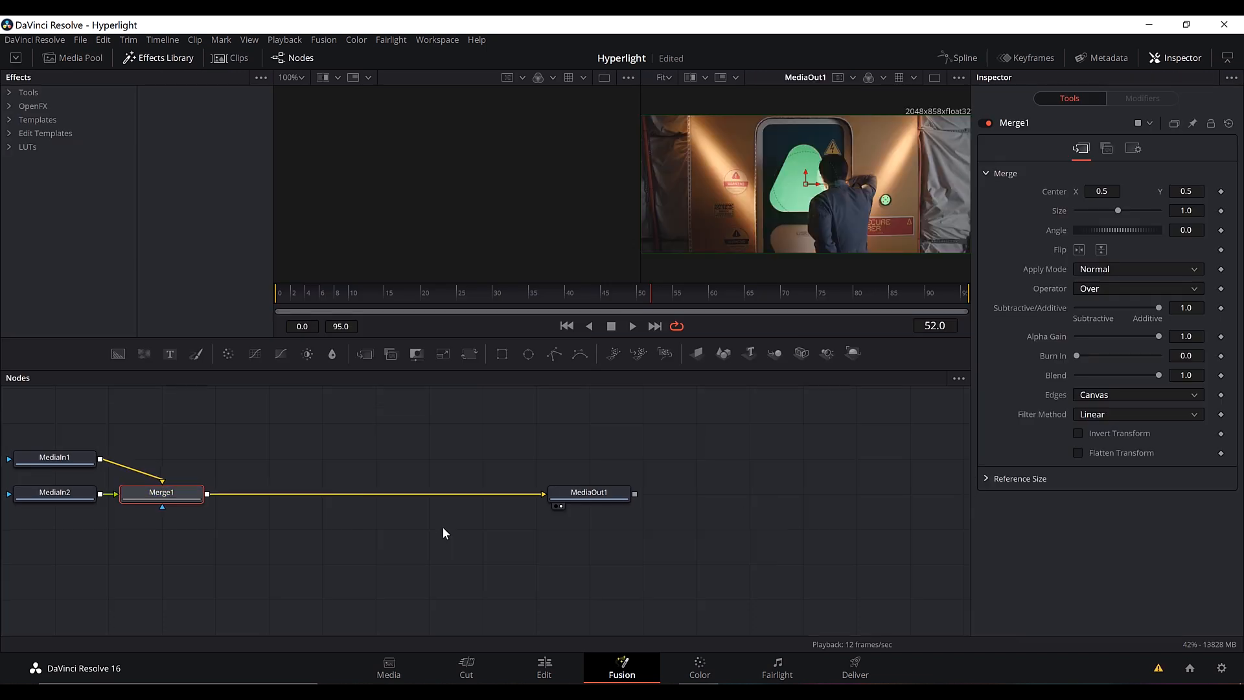
{"action": "left_click_drag", "start_coordinate": [417, 458], "coordinate": [543, 474]}
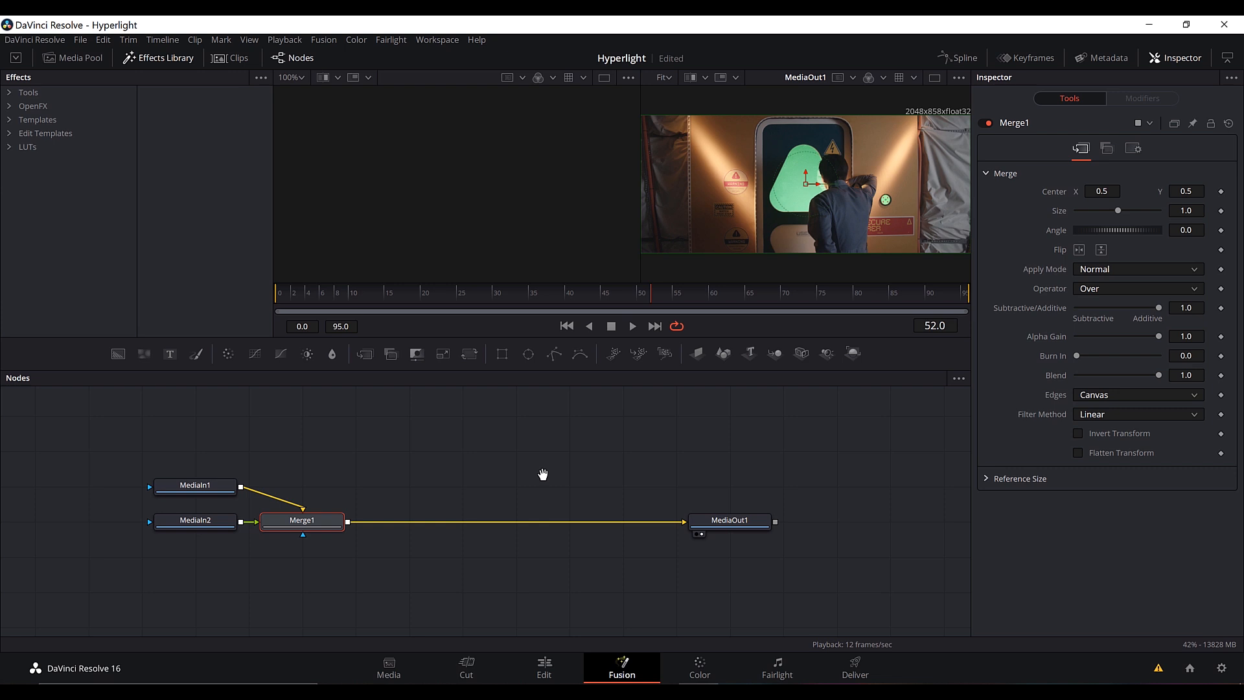
{"action": "left_click", "coordinate": [162, 58]}
{"action": "left_click_drag", "start_coordinate": [597, 458], "coordinate": [631, 472]}
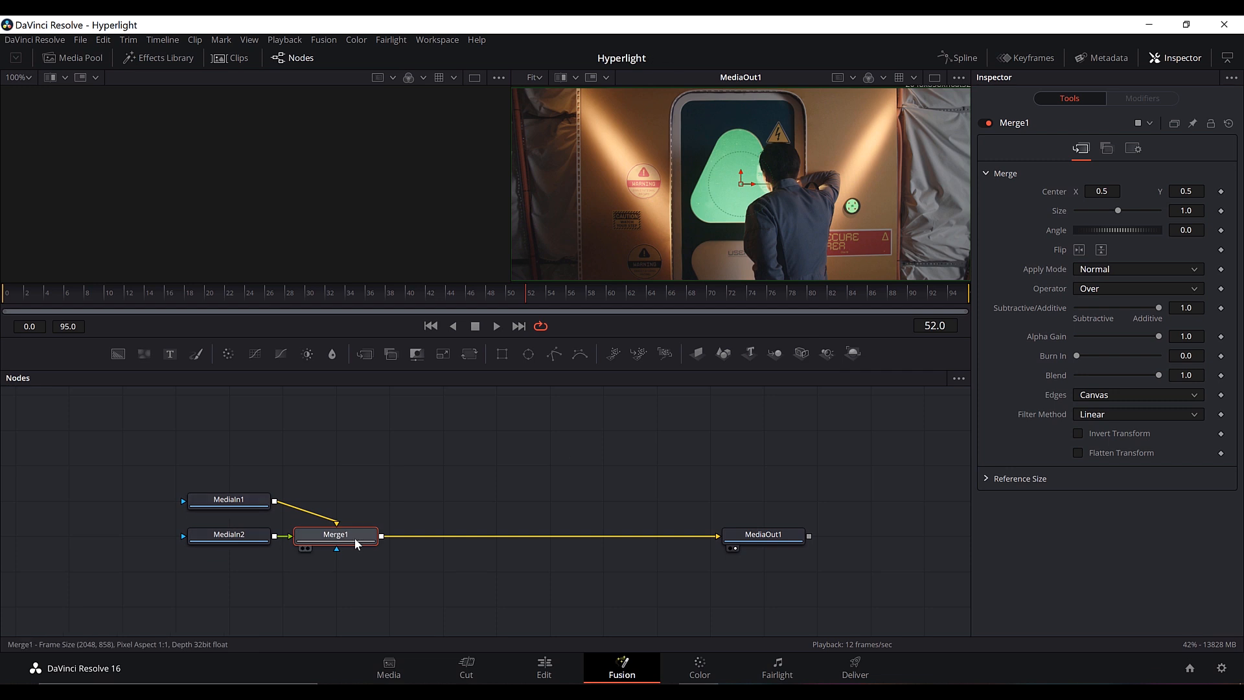
Step: Move MediaIn1 slightly higher above MediaIn2 in the node tree and show MediaIn1 in the first viewer
{"action": "left_click_drag", "start_coordinate": [220, 501], "coordinate": [219, 492]}
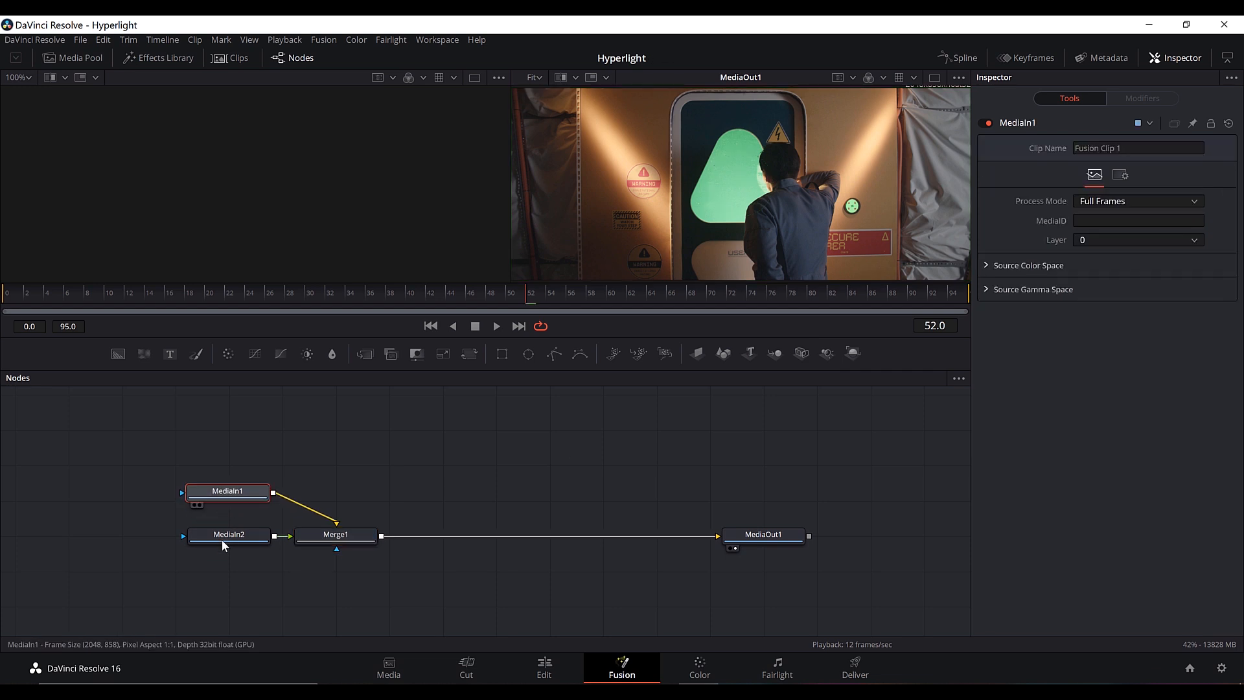
{"action": "left_click", "coordinate": [221, 543]}
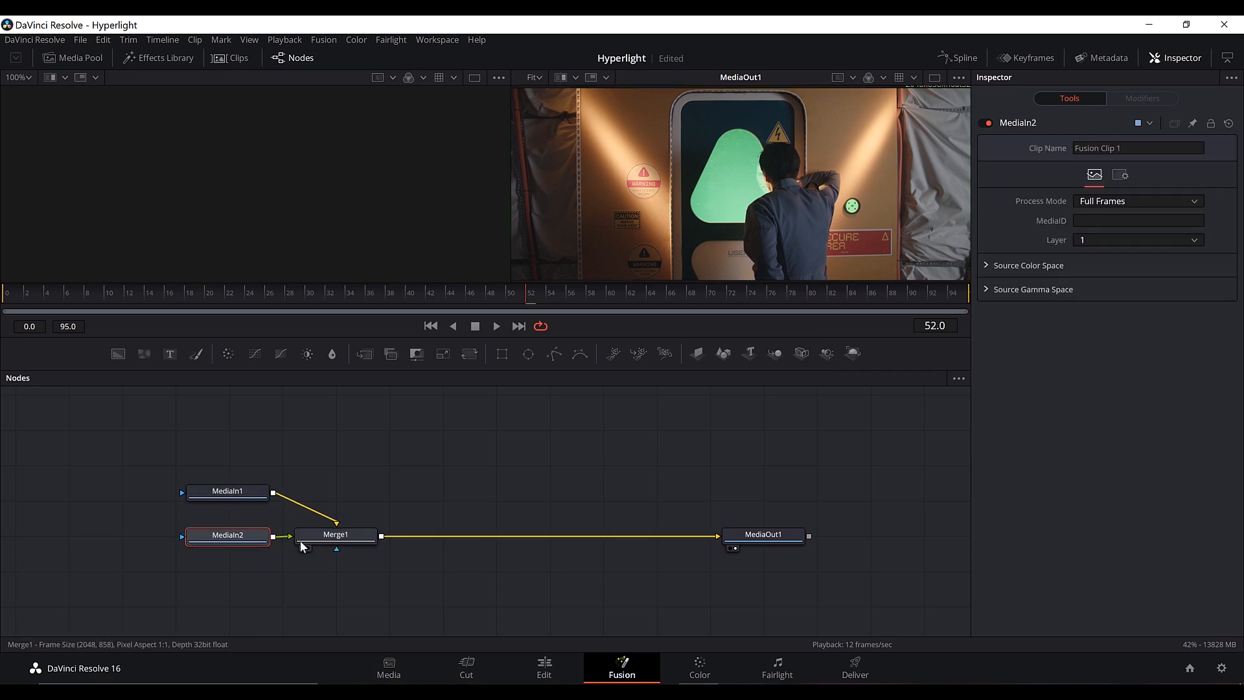
{"action": "left_click", "coordinate": [232, 491]}
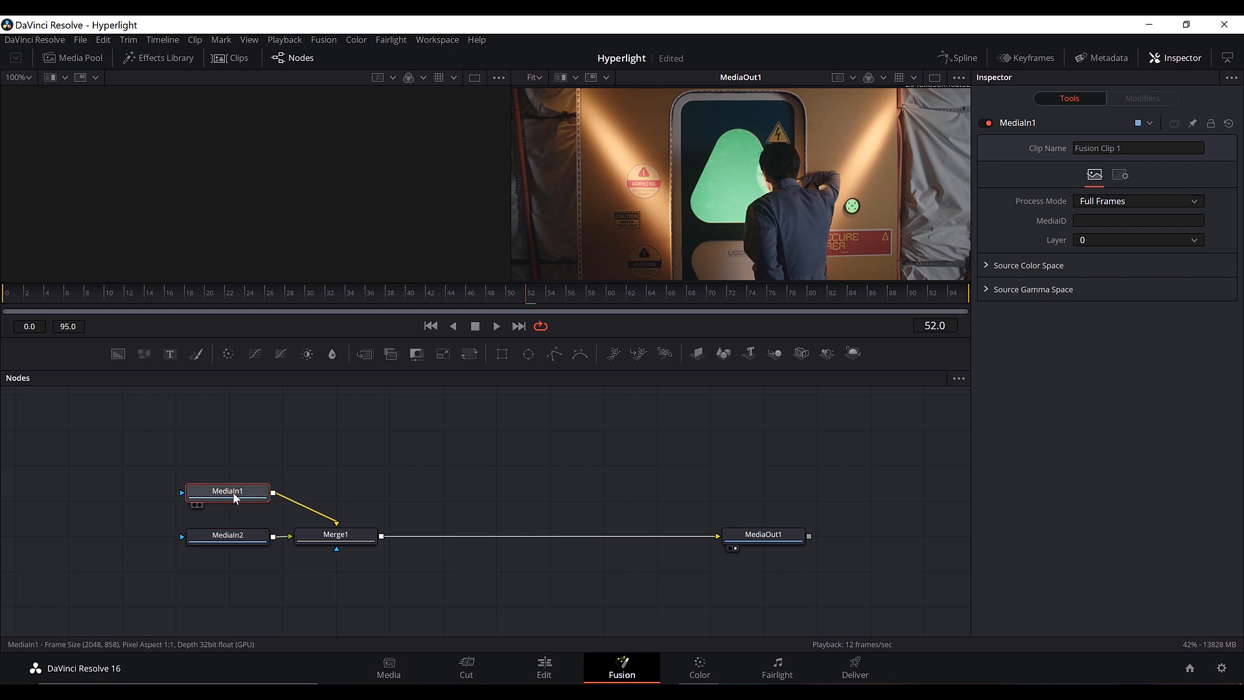
{"action": "key", "text": "1"}
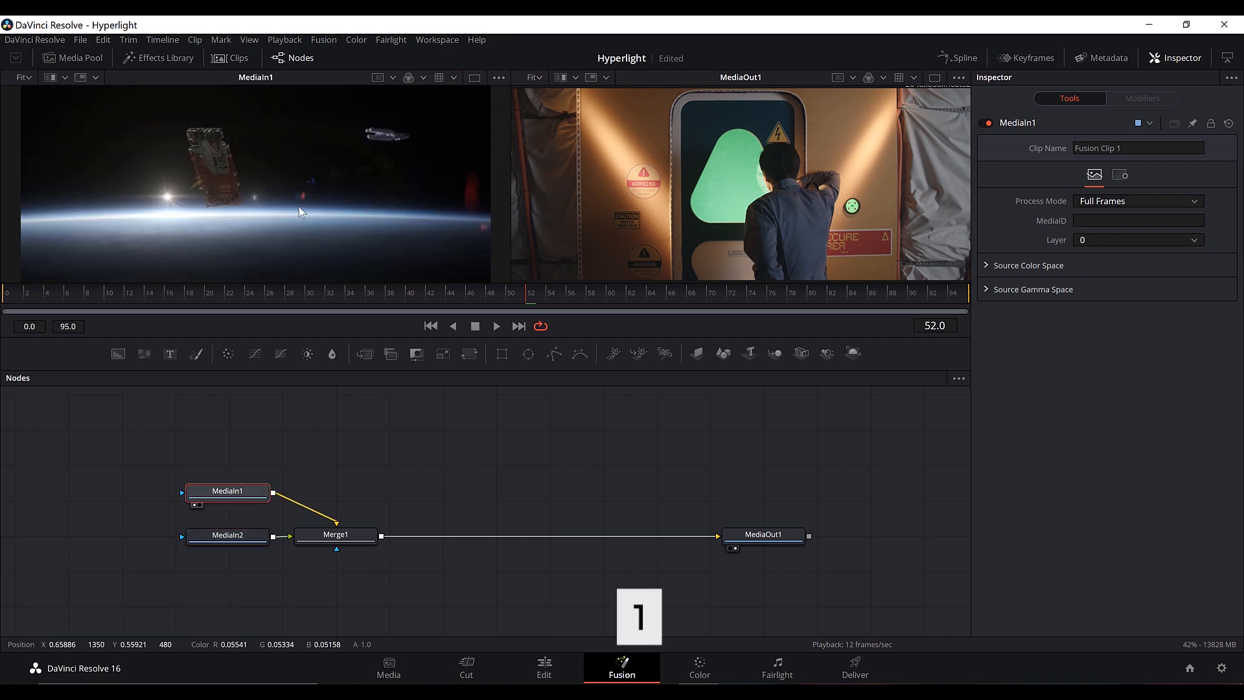
Step: Rename the MediaIn1 node as PLANET_BKGD
{"action": "right_click", "coordinate": [243, 493]}
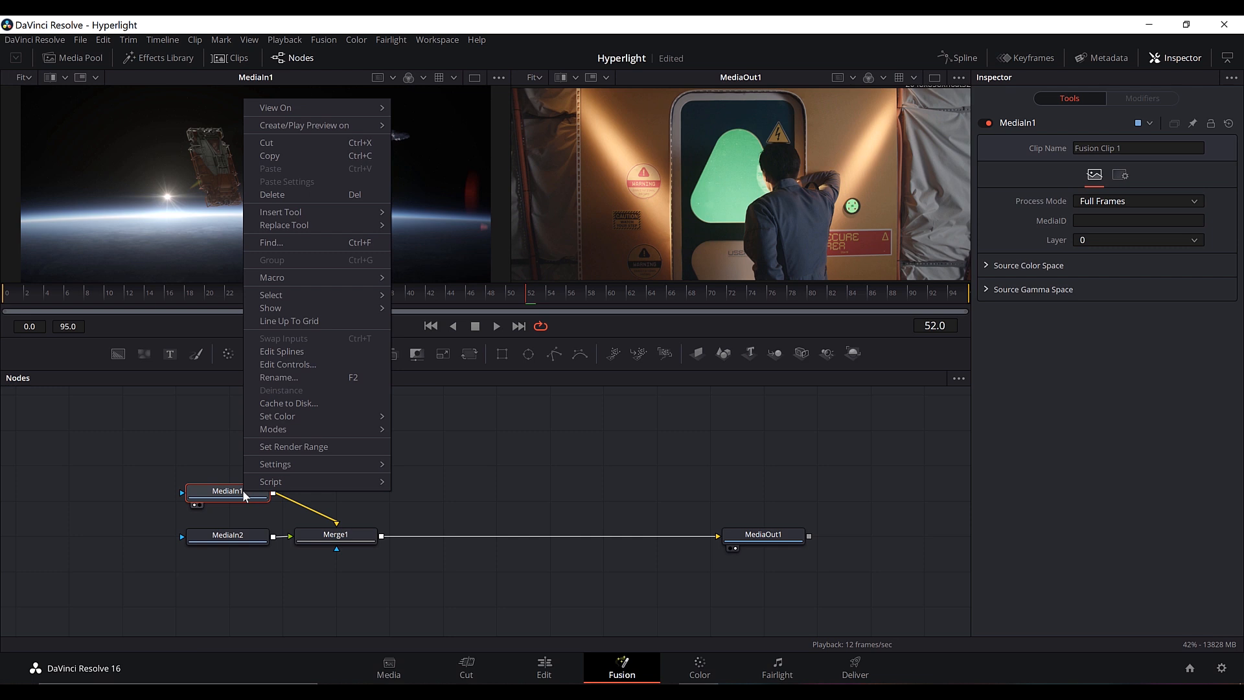
{"action": "left_click", "coordinate": [299, 376]}
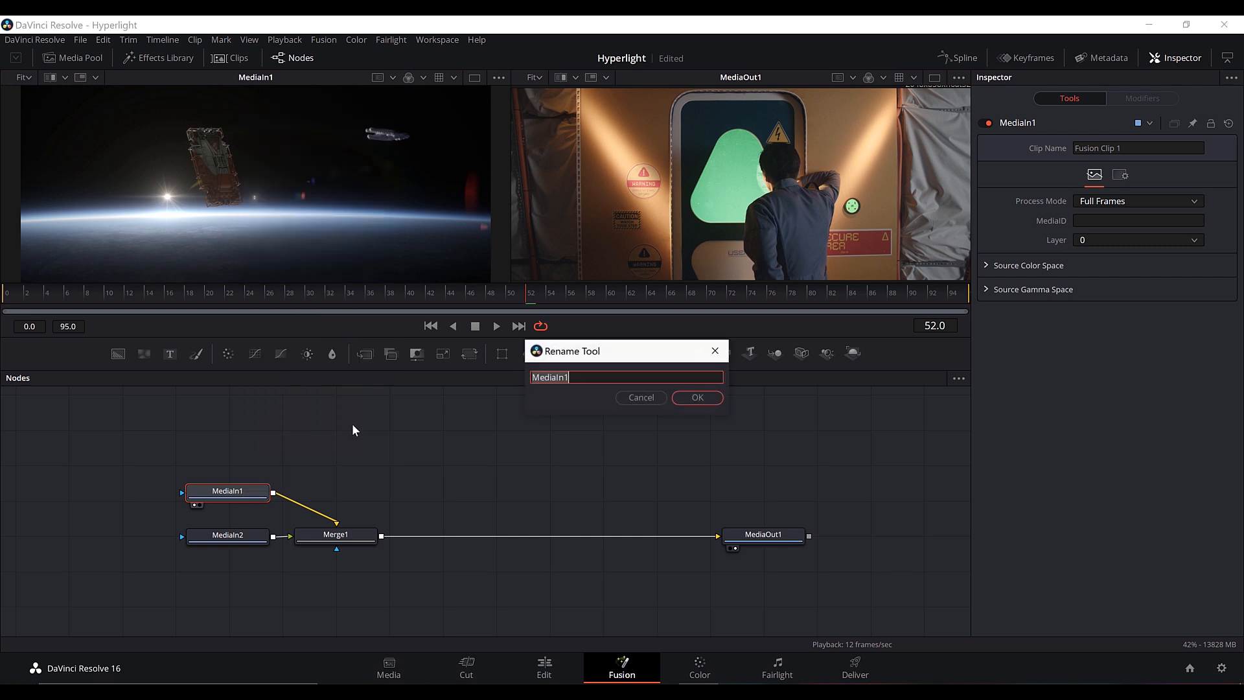
{"action": "type", "text": "PLANET_BKGD"}
{"action": "left_click", "coordinate": [698, 399]}
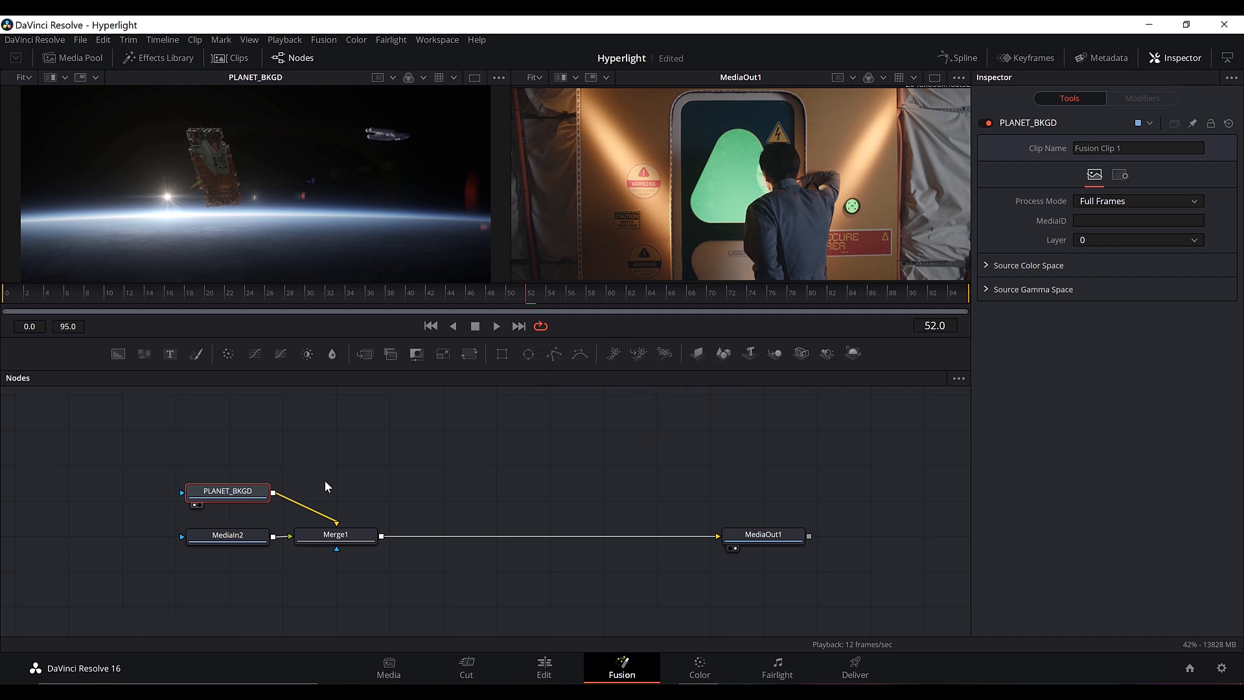
Step: Show MediaIn2 in the first viewer and rename the node as GREENSCREEN_FRGD
{"action": "left_click", "coordinate": [240, 539]}
{"action": "key", "text": "1"}
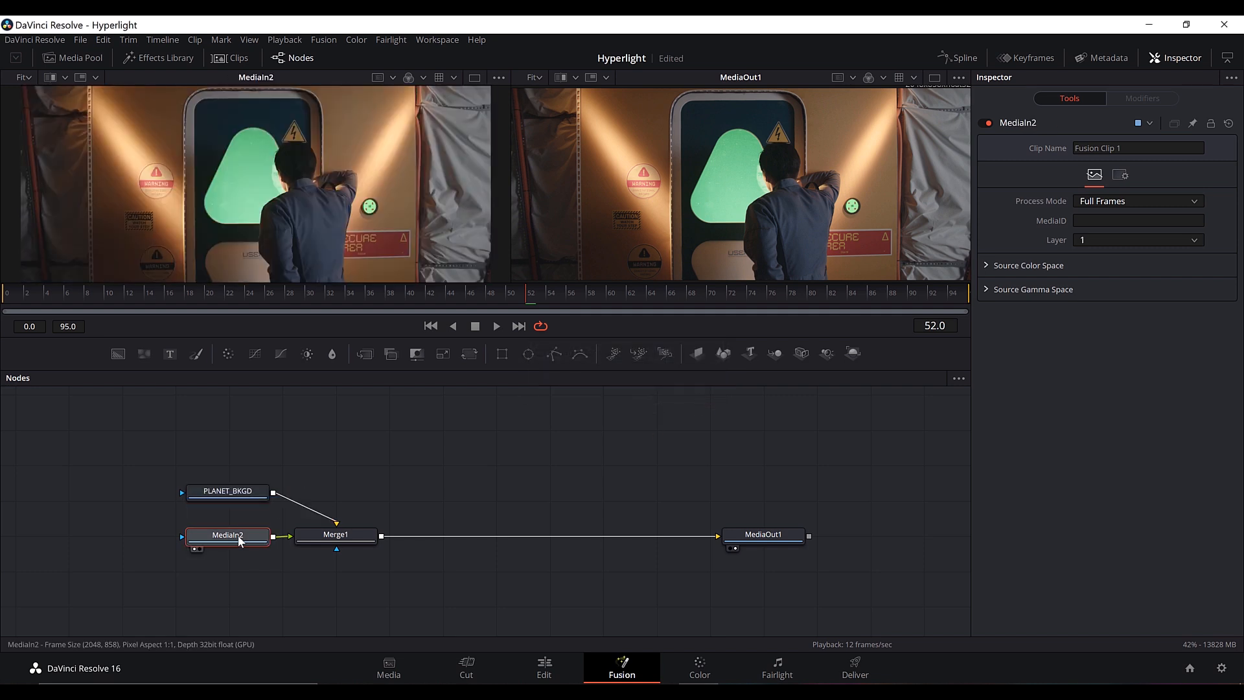
{"action": "right_click", "coordinate": [239, 539]}
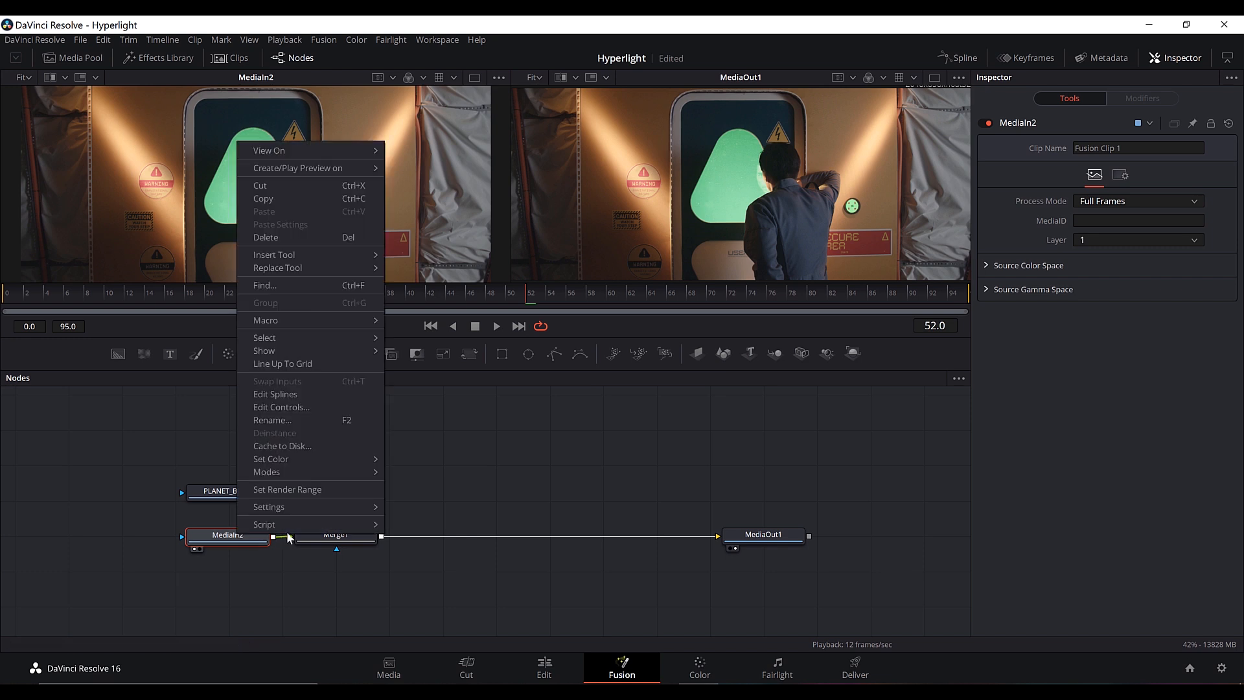
{"action": "left_click", "coordinate": [304, 415]}
{"action": "type", "text": "GREENSCREEN_F"}
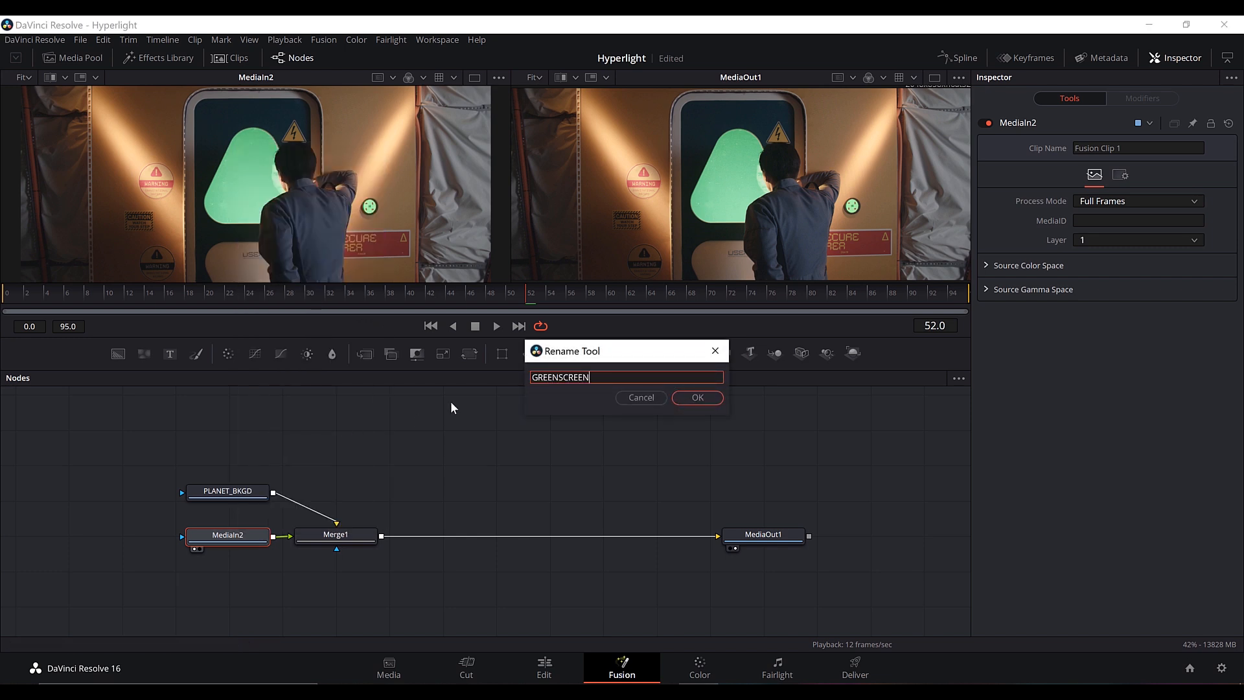
{"action": "type", "text": "RGD"}
{"action": "left_click", "coordinate": [705, 399]}
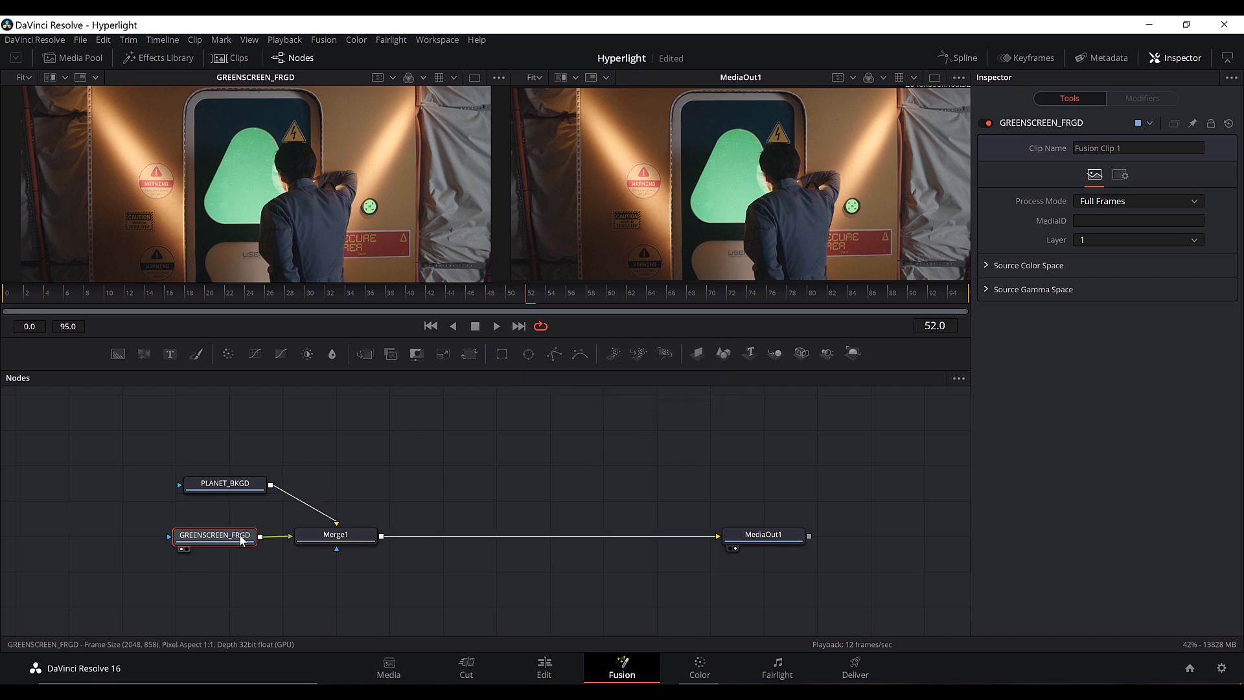
Step: Swap the positions of the two input nodes, placing GREENSCREEN_FRGD above PLANET_BKGD, and deselect them
{"action": "left_click_drag", "start_coordinate": [241, 538], "coordinate": [365, 460]}
{"action": "left_click_drag", "start_coordinate": [223, 484], "coordinate": [211, 536]}
{"action": "left_click_drag", "start_coordinate": [341, 465], "coordinate": [212, 494]}
{"action": "left_click", "coordinate": [376, 439]}
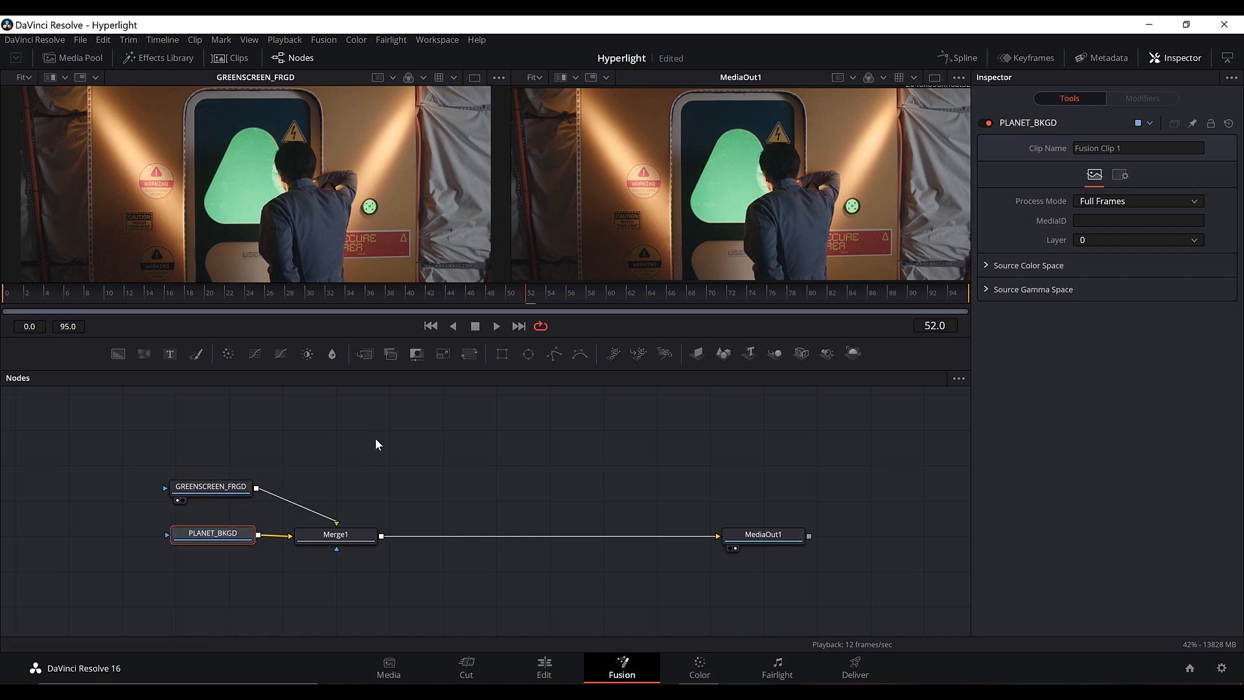
Step: Add a Delta Keyer from the Matte tools between GREENSCREEN_FRGD and Merge1
{"action": "left_click", "coordinate": [216, 491]}
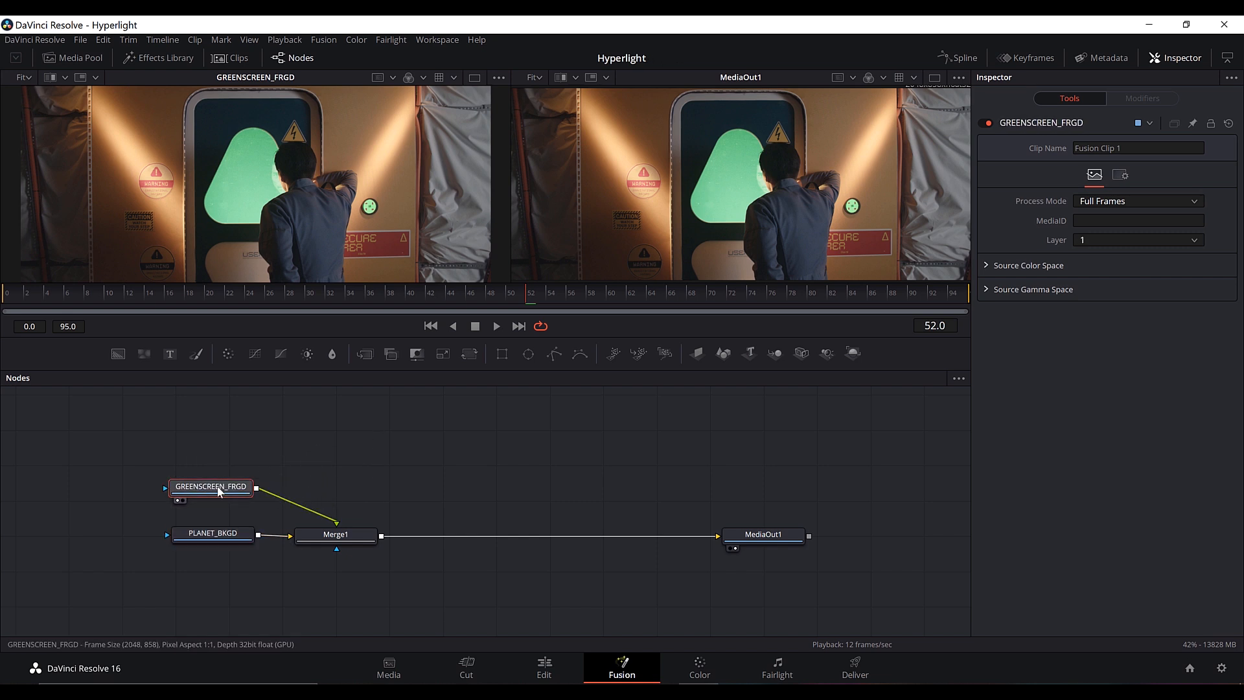
{"action": "left_click", "coordinate": [172, 58]}
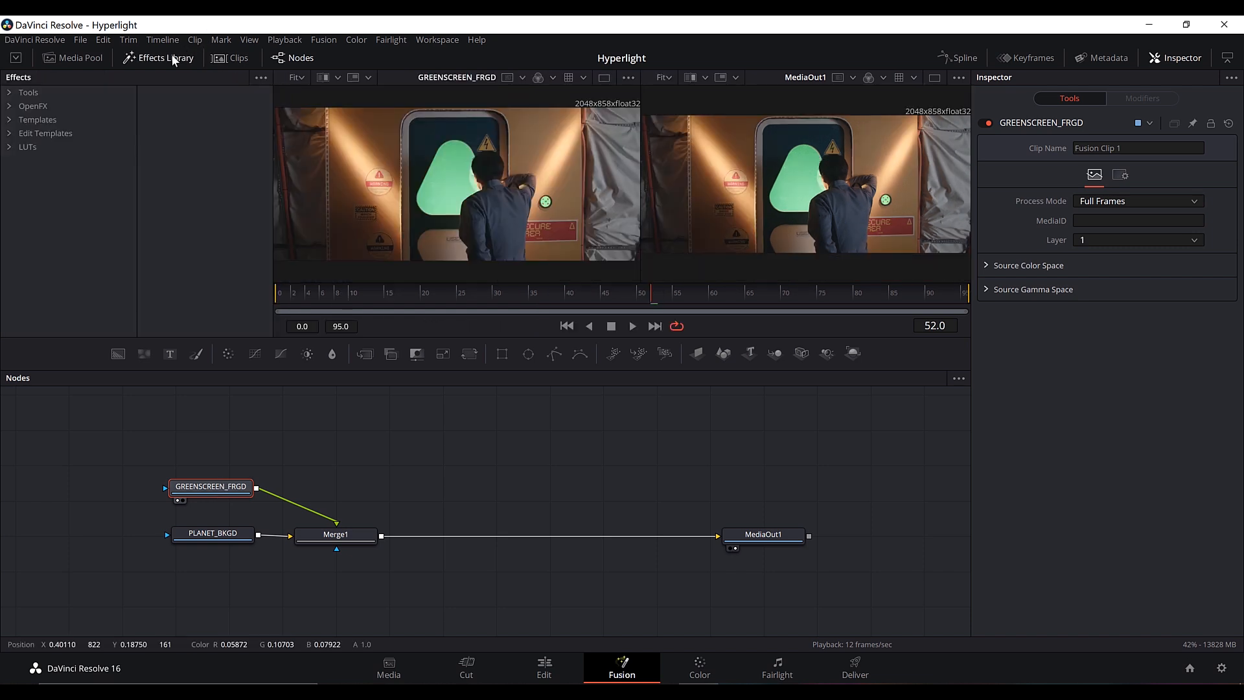
{"action": "left_click", "coordinate": [28, 93]}
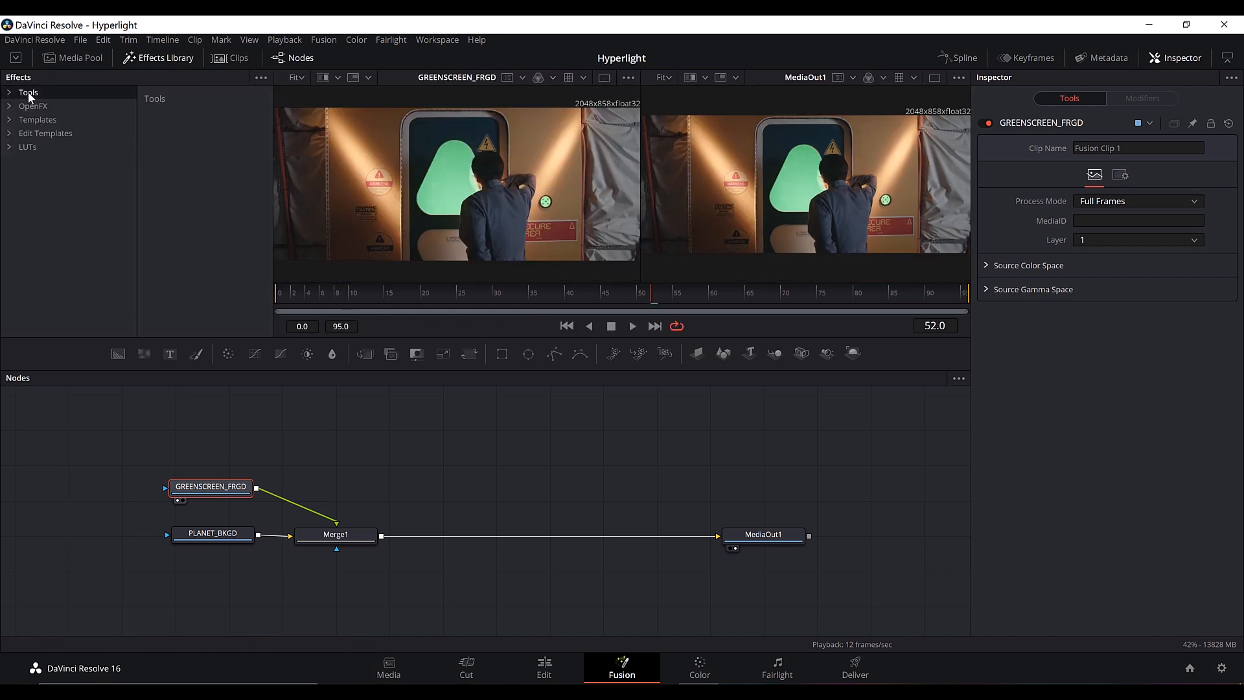
{"action": "left_click", "coordinate": [11, 92]}
{"action": "scroll", "coordinate": [80, 211], "scroll_direction": "down", "scroll_amount": 1}
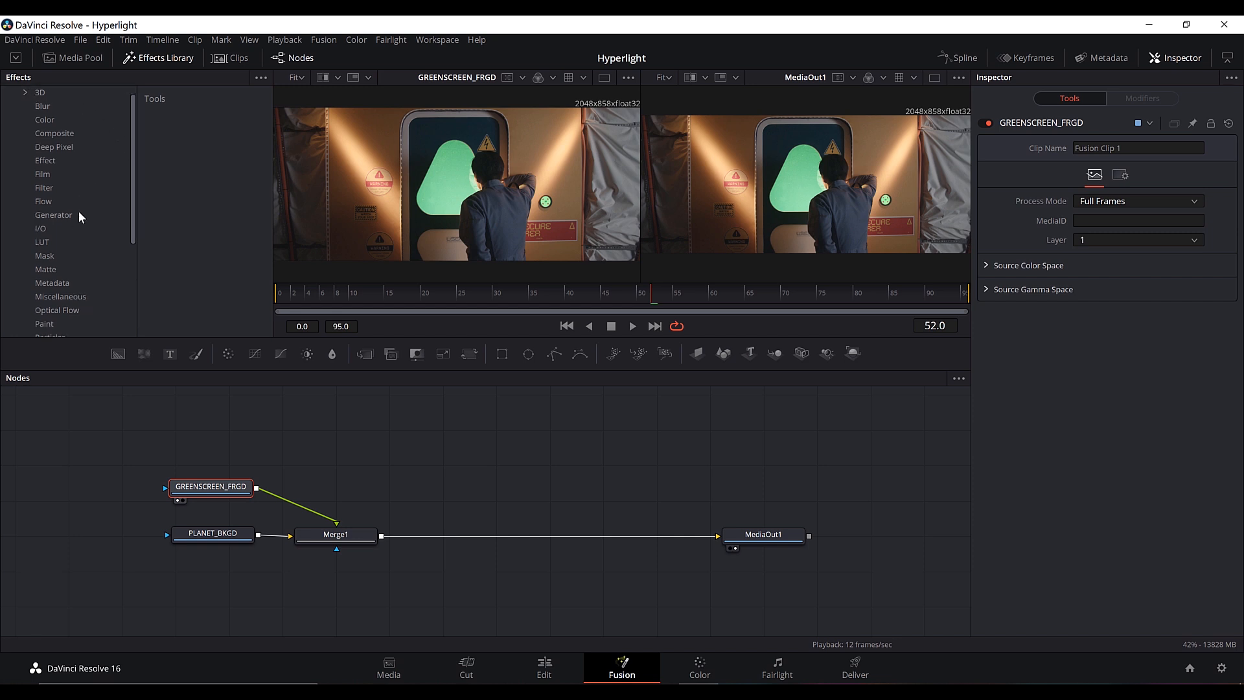
{"action": "left_click", "coordinate": [52, 270]}
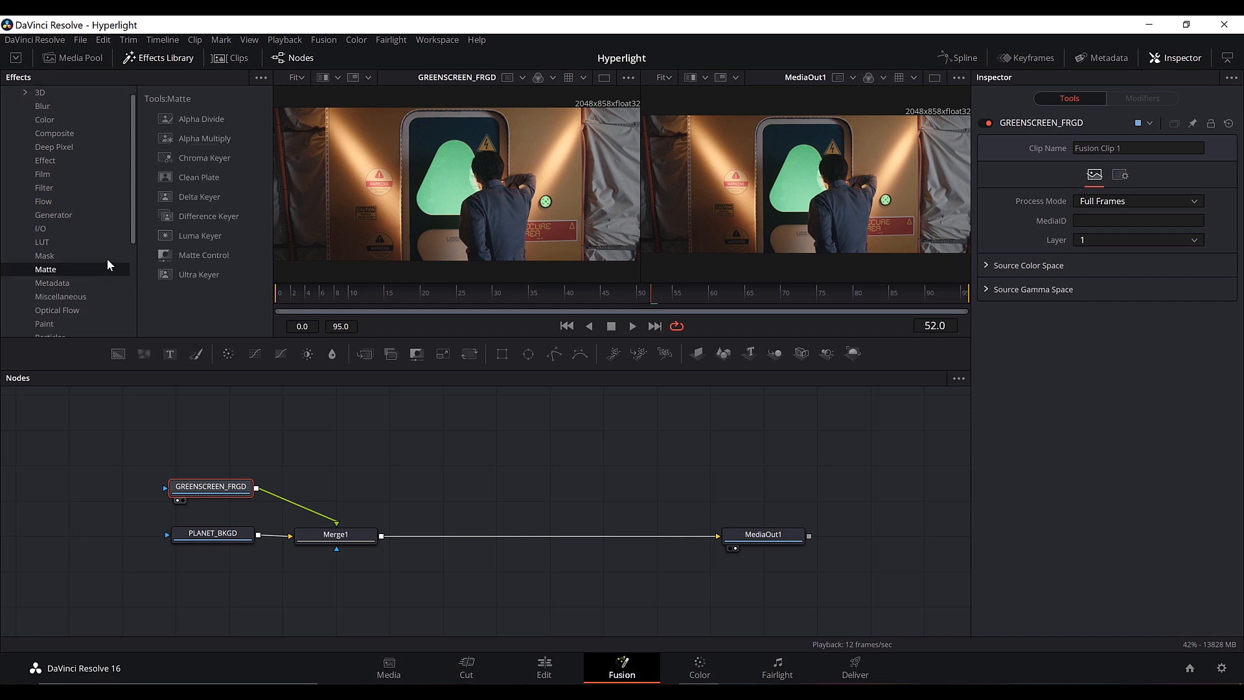
{"action": "left_click", "coordinate": [187, 197]}
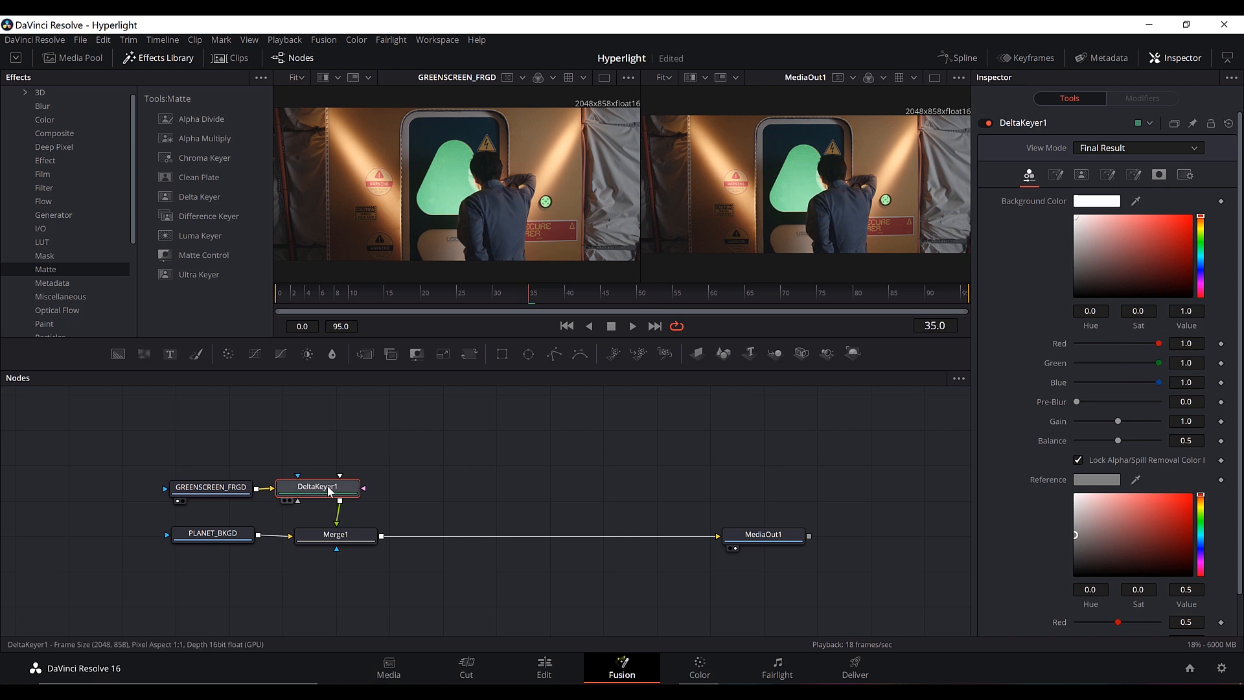
Step: Show DeltaKeyer1 in the first viewer and sample the door window's green as its background color
{"action": "key", "text": "1"}
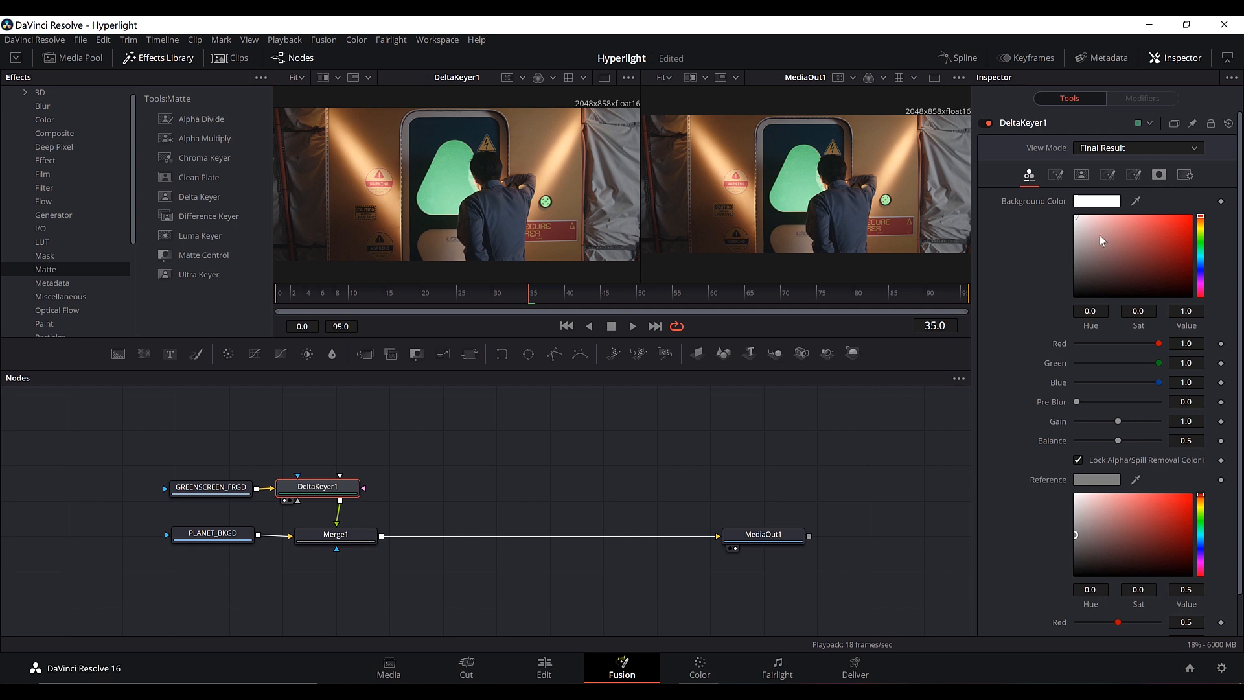
{"action": "left_click_drag", "start_coordinate": [1135, 201], "coordinate": [456, 163]}
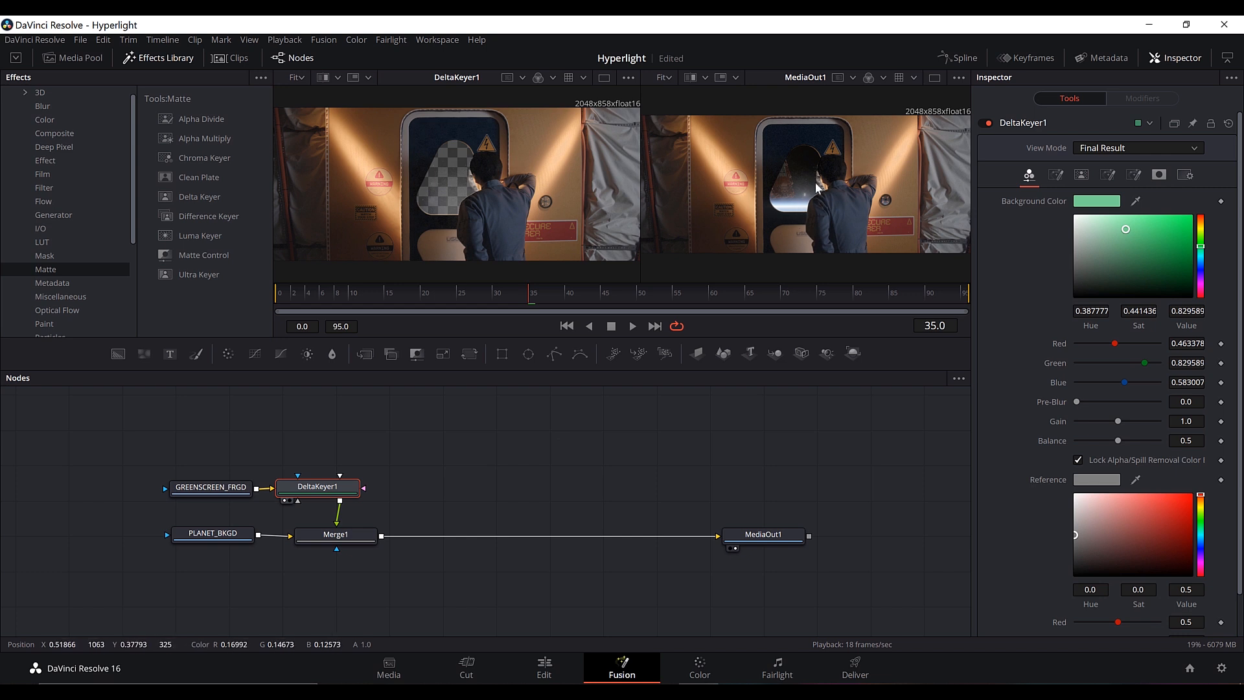
{"action": "left_click_drag", "start_coordinate": [573, 289], "coordinate": [509, 300]}
Step: Display DeltaKeyer1's alpha channel in the first viewer and check the matte through the shot, stopping at frame 35
{"action": "left_click", "coordinate": [537, 78]}
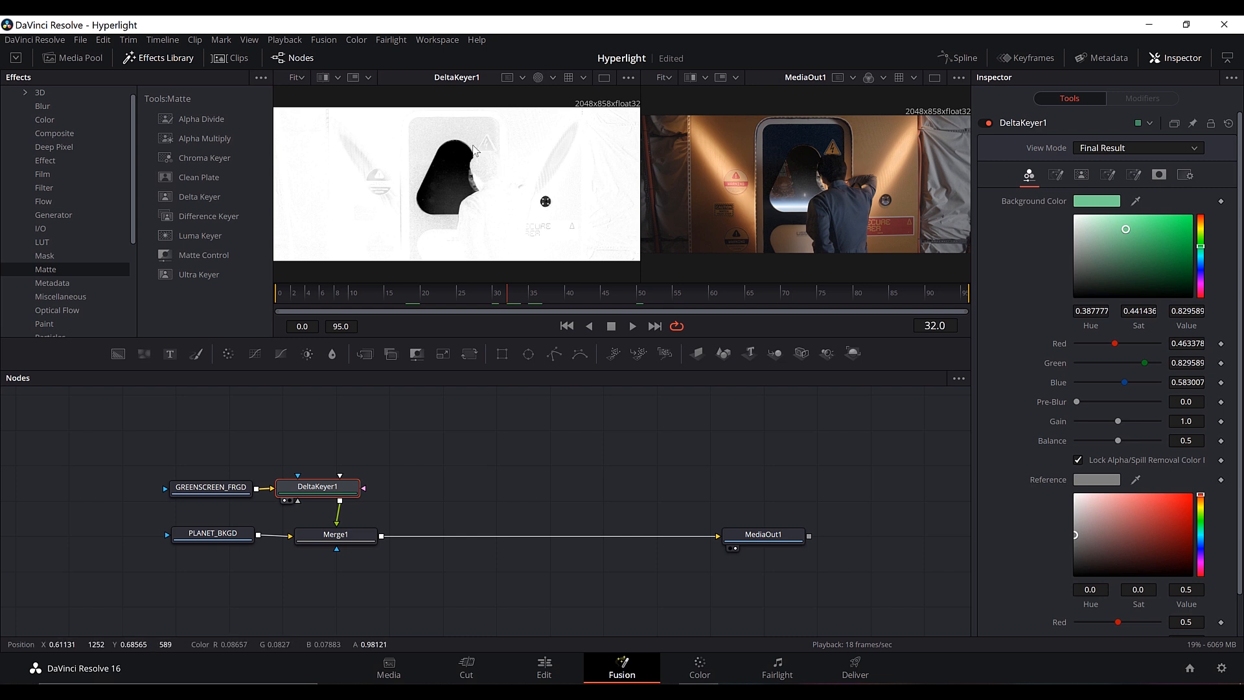
{"action": "left_click_drag", "start_coordinate": [507, 295], "coordinate": [579, 295]}
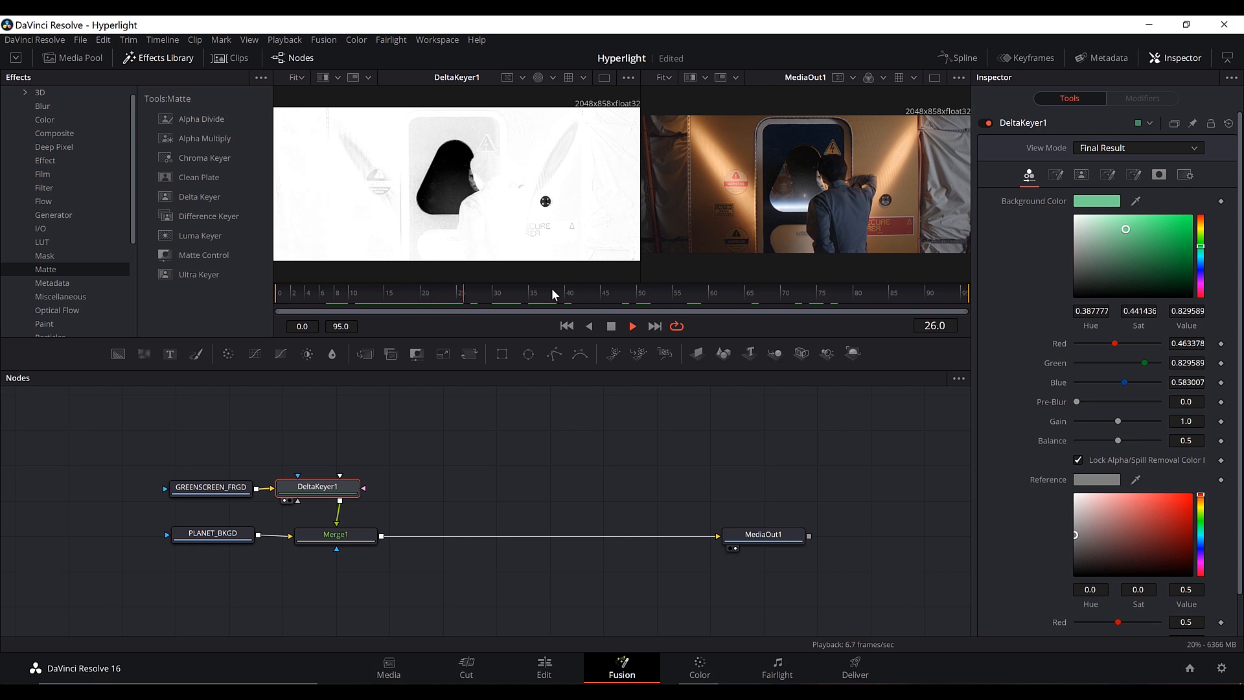
{"action": "key", "text": "space"}
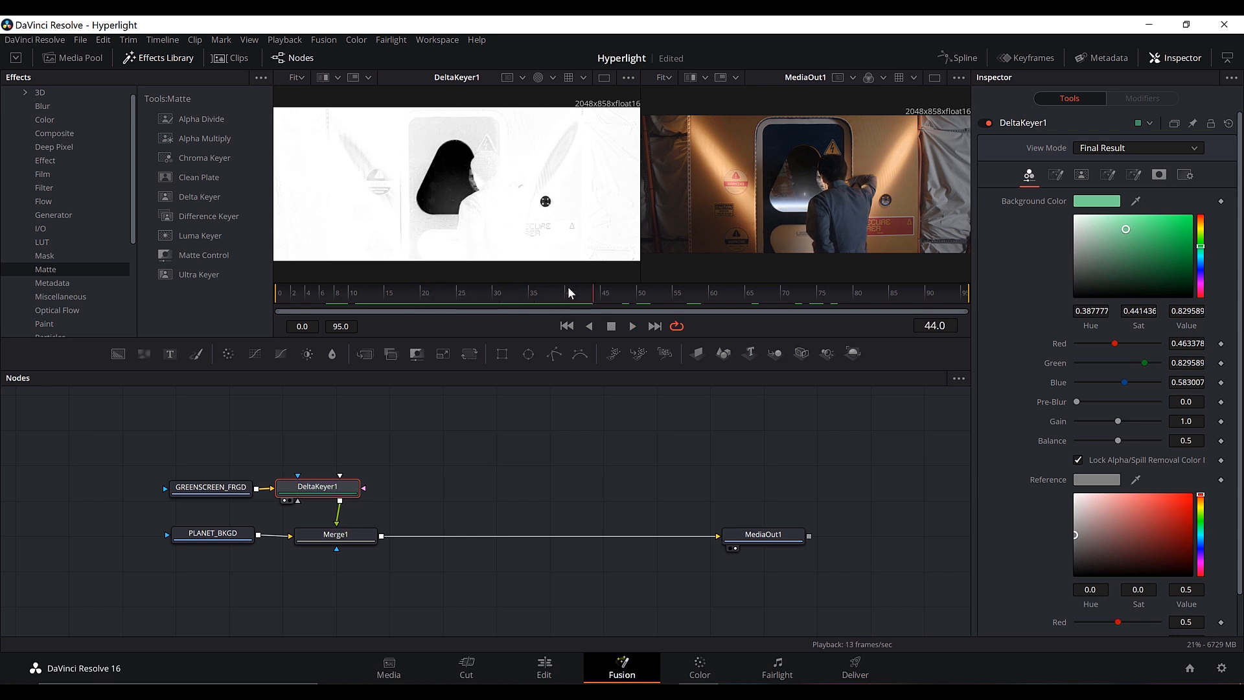
{"action": "left_click_drag", "start_coordinate": [578, 296], "coordinate": [528, 305]}
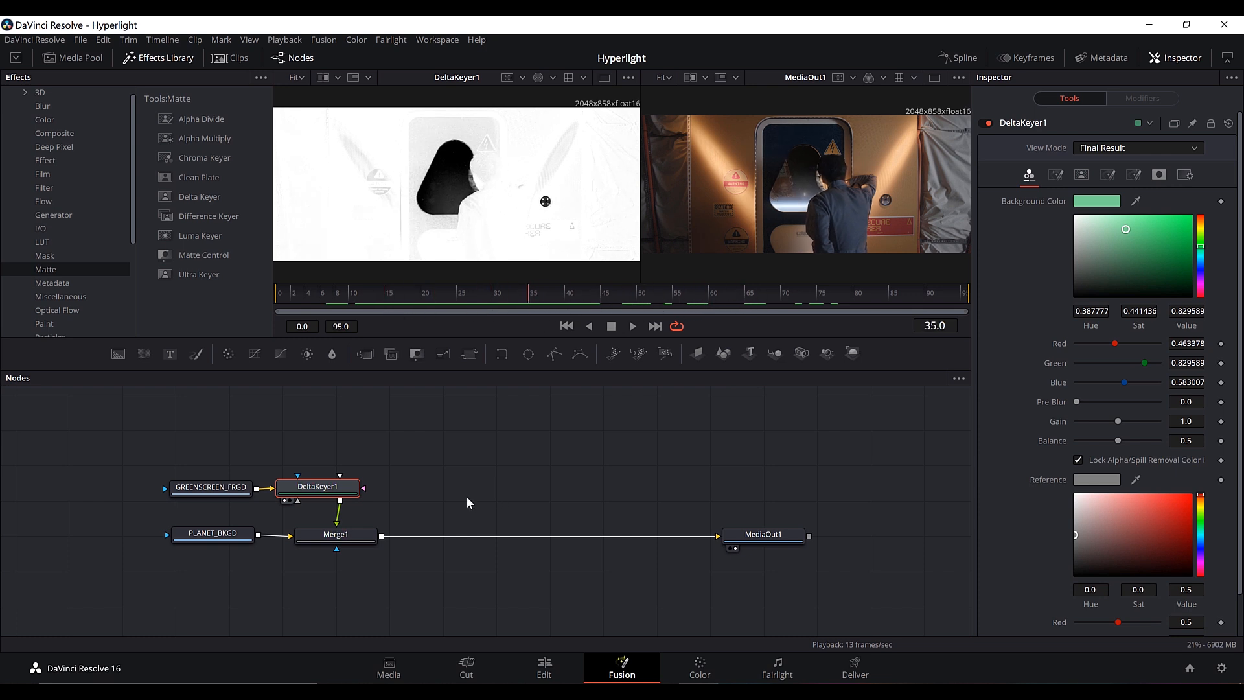
Step: Set DeltaKeyer1's matte threshold to 0.1 low and 0.85 high
{"action": "left_click", "coordinate": [1081, 176]}
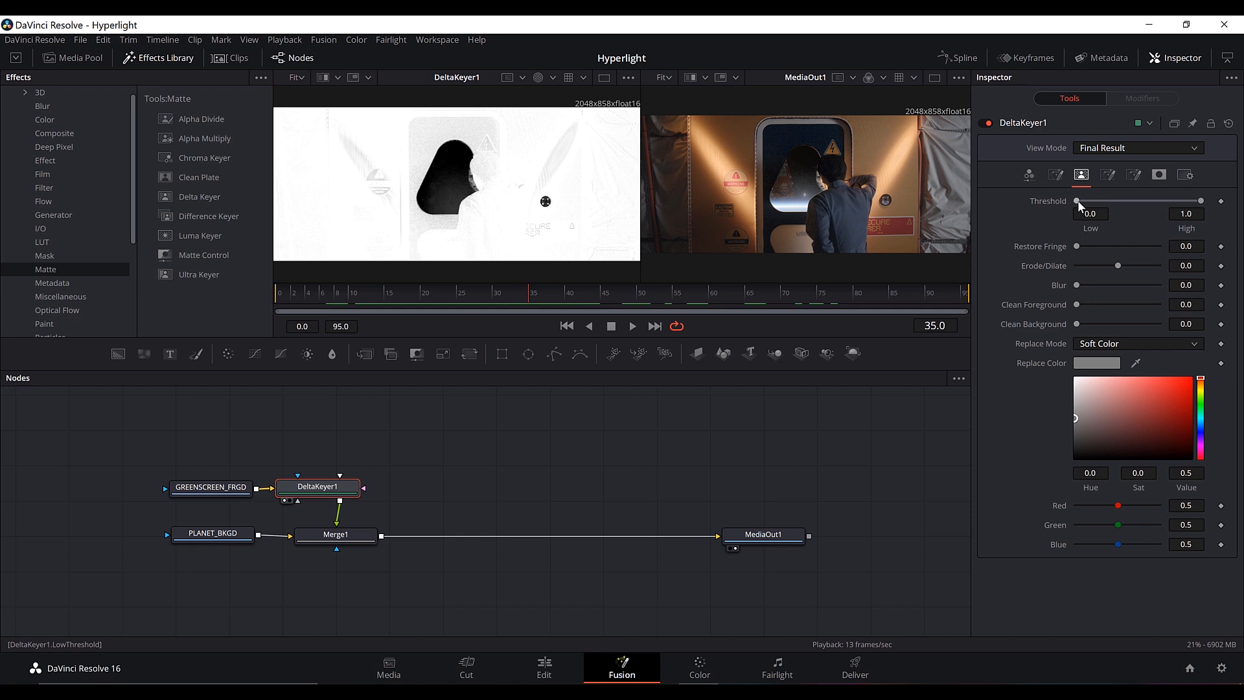
{"action": "mouse_move", "coordinate": [1080, 200]}
{"action": "left_mouse_down"}
{"action": "mouse_move", "coordinate": [1203, 193]}
{"action": "mouse_move", "coordinate": [1044, 204]}
{"action": "mouse_move", "coordinate": [1102, 197]}
{"action": "mouse_move", "coordinate": [1090, 200]}
{"action": "left_mouse_up"}
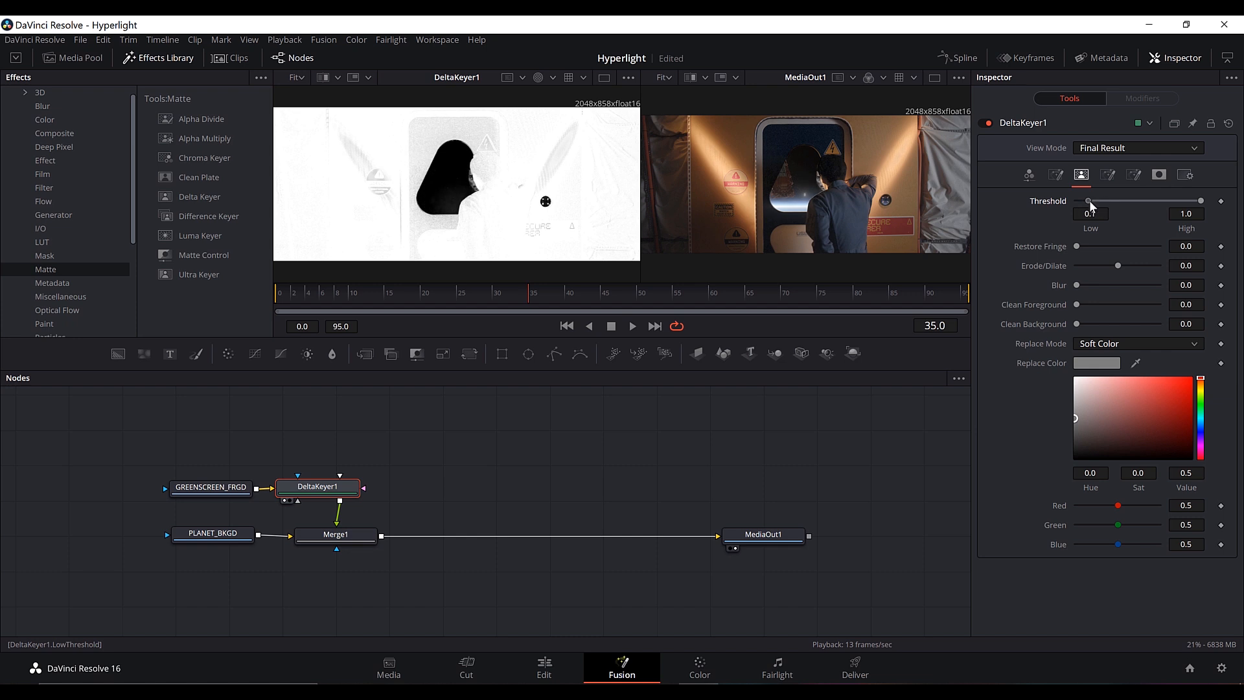
{"action": "left_click", "coordinate": [988, 122]}
{"action": "left_click", "coordinate": [988, 121]}
{"action": "left_click_drag", "start_coordinate": [1200, 201], "coordinate": [1185, 205]}
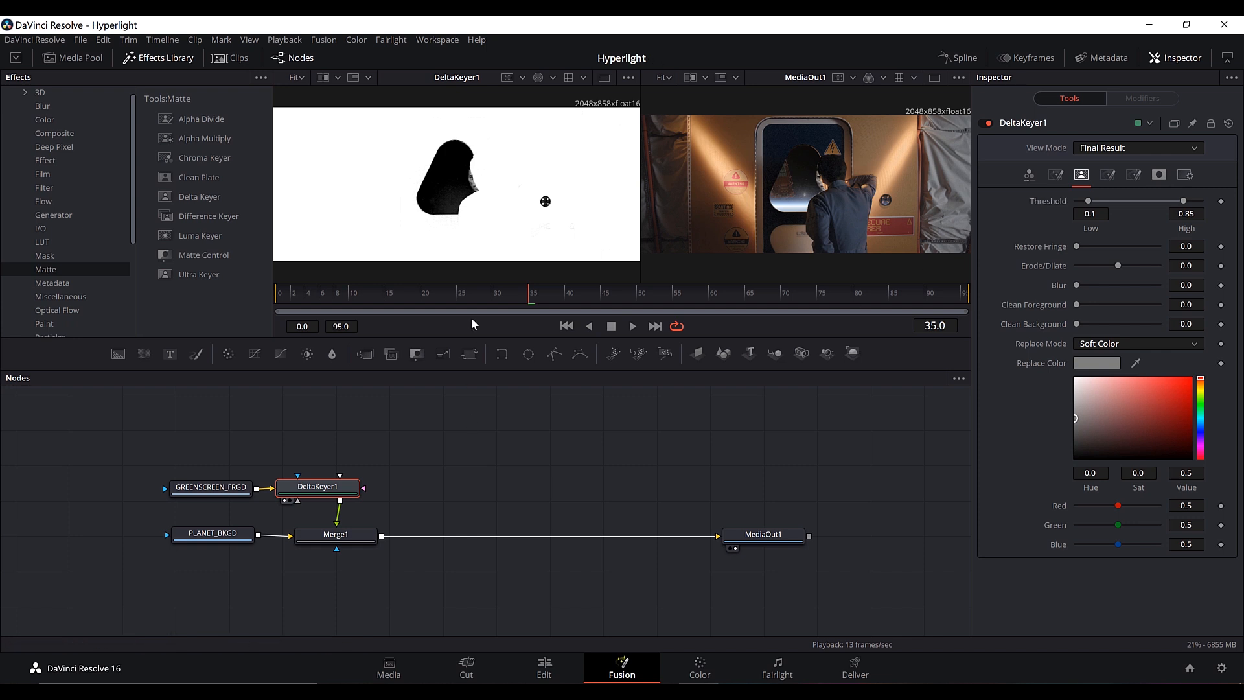
Step: Play the clip from its first frame to check the refined matte and the composite
{"action": "key", "text": "Home"}
{"action": "key", "text": "space"}
{"action": "key", "text": "space"}
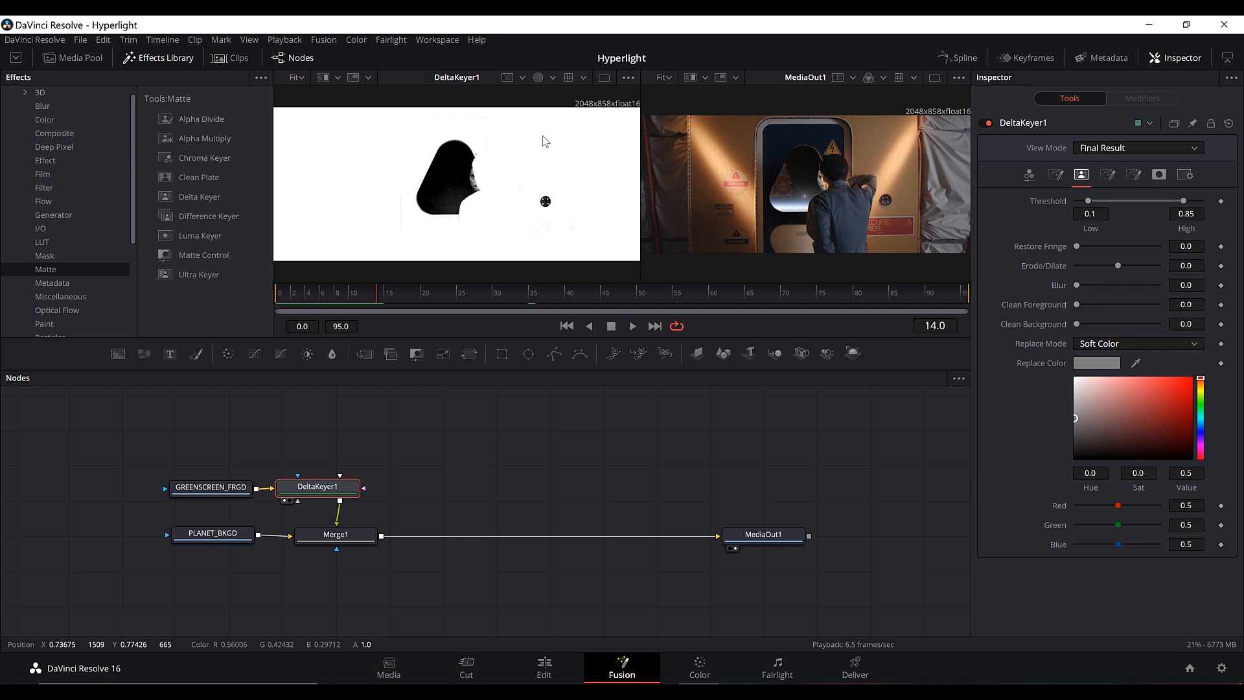
Step: Return the first viewer to full color and play the clip to check the keyed composite, stopping at frame 78
{"action": "left_click", "coordinate": [538, 77]}
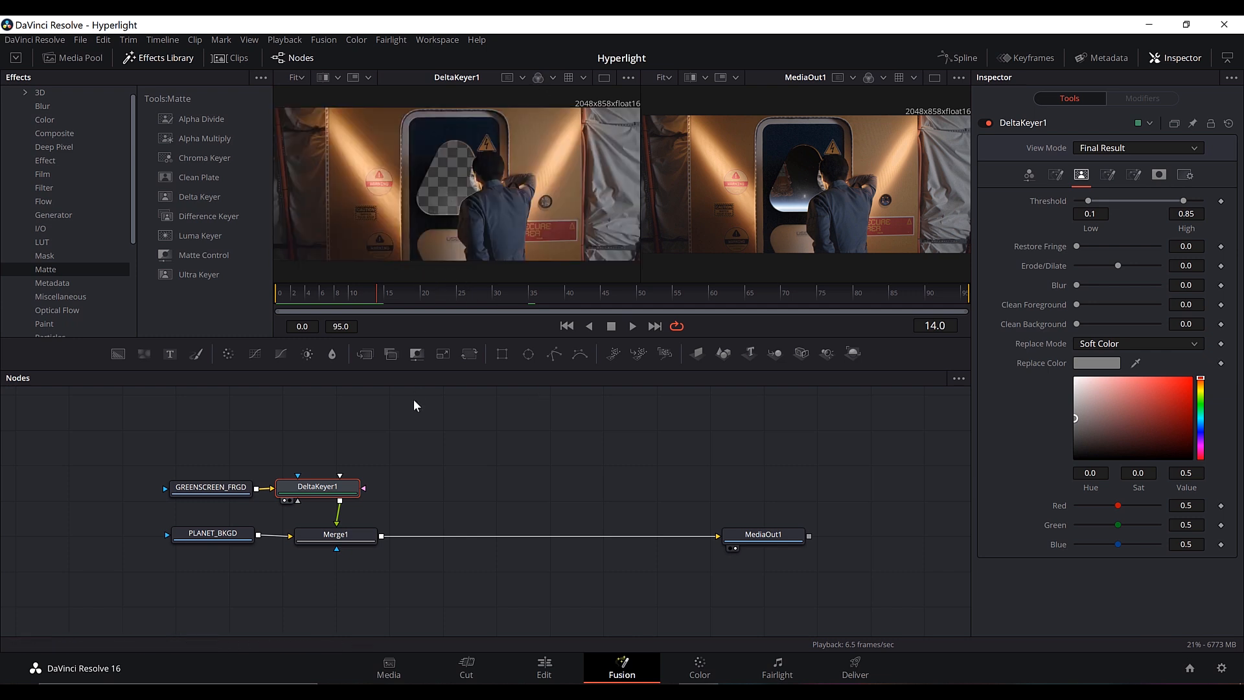
{"action": "key", "text": "space"}
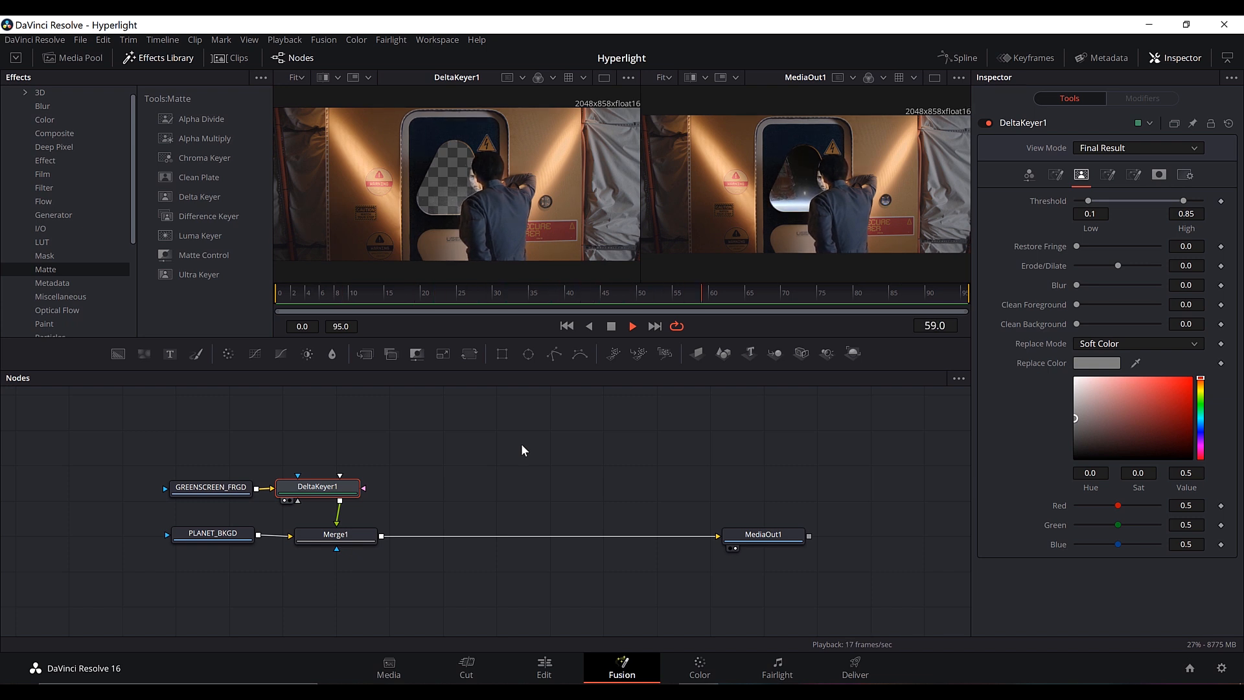
{"action": "key", "text": "space"}
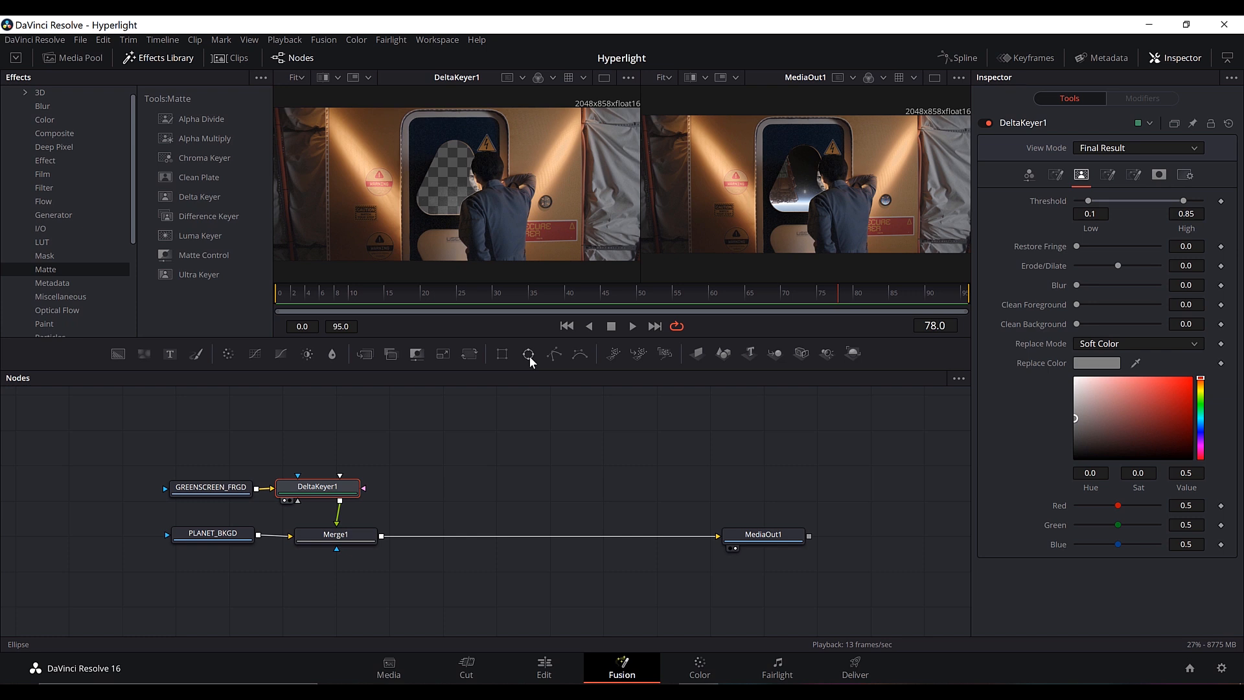
Step: Add an Ellipse mask about 0.067 wide and 0.06 high around the round door lock and connect it to DeltaKeyer1's solid matte input
{"action": "left_click_drag", "start_coordinate": [529, 355], "coordinate": [386, 427]}
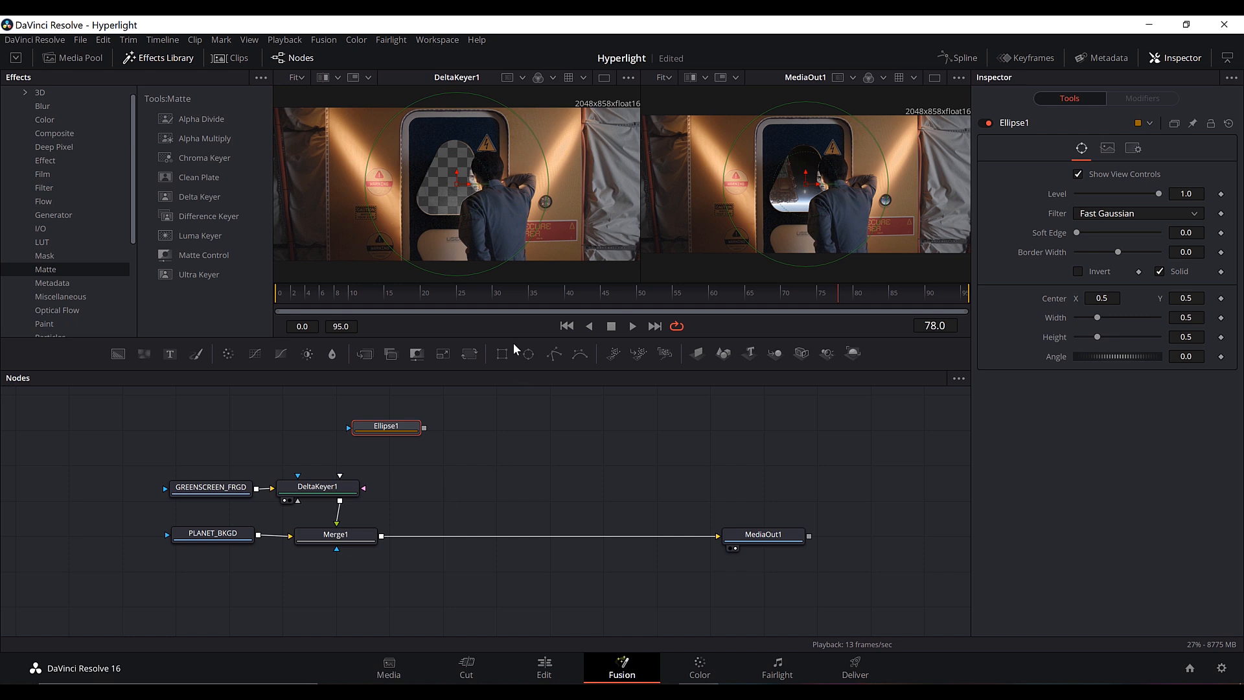
{"action": "mouse_move", "coordinate": [549, 194]}
{"action": "left_mouse_down"}
{"action": "mouse_move", "coordinate": [460, 216]}
{"action": "mouse_move", "coordinate": [457, 192]}
{"action": "mouse_move", "coordinate": [546, 202]}
{"action": "mouse_move", "coordinate": [544, 179]}
{"action": "mouse_move", "coordinate": [586, 186]}
{"action": "mouse_move", "coordinate": [551, 194]}
{"action": "mouse_move", "coordinate": [565, 205]}
{"action": "left_mouse_up"}
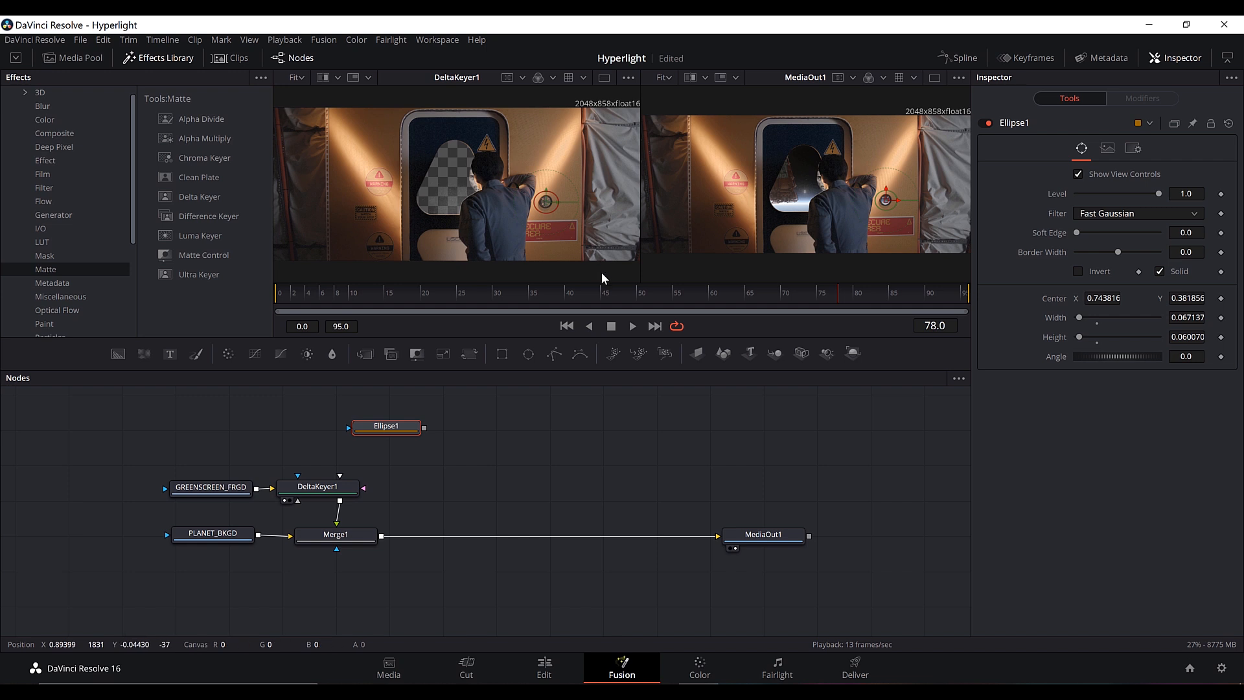
{"action": "left_click_drag", "start_coordinate": [424, 428], "coordinate": [341, 473]}
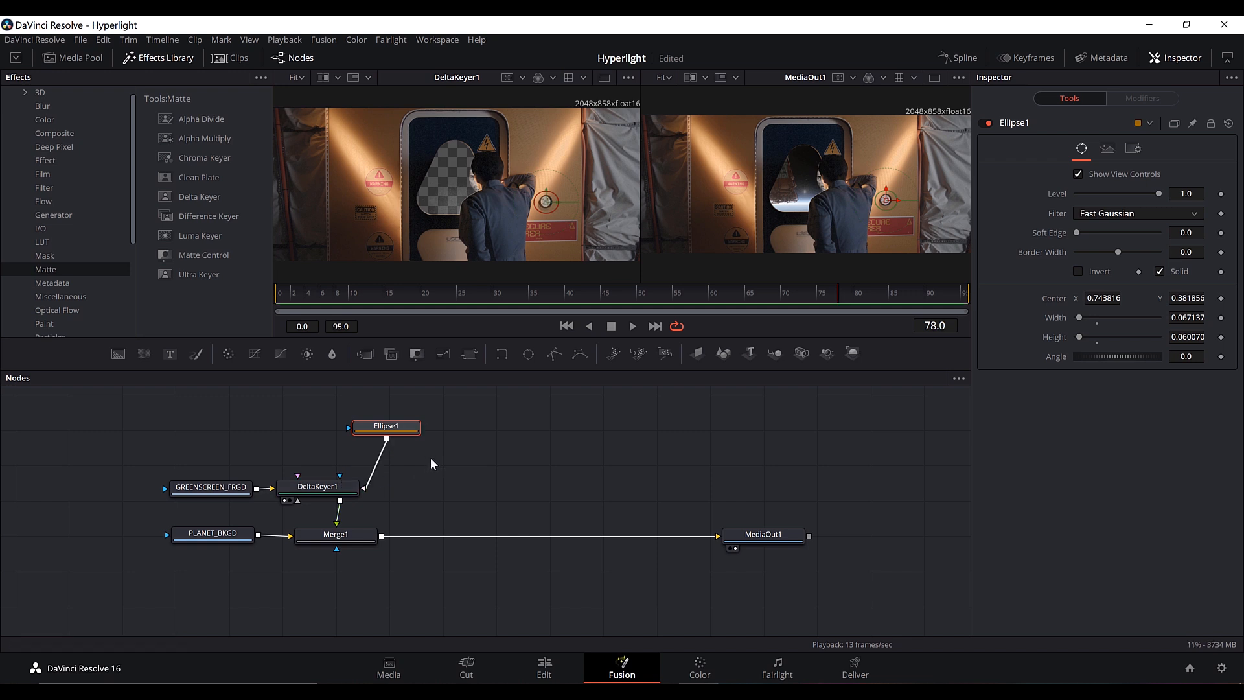
Step: Set DeltaKeyer1's Solid Replace Mode to Hard Color and sample the red SECURE AREA sign as its solid replace color
{"action": "left_click", "coordinate": [320, 488]}
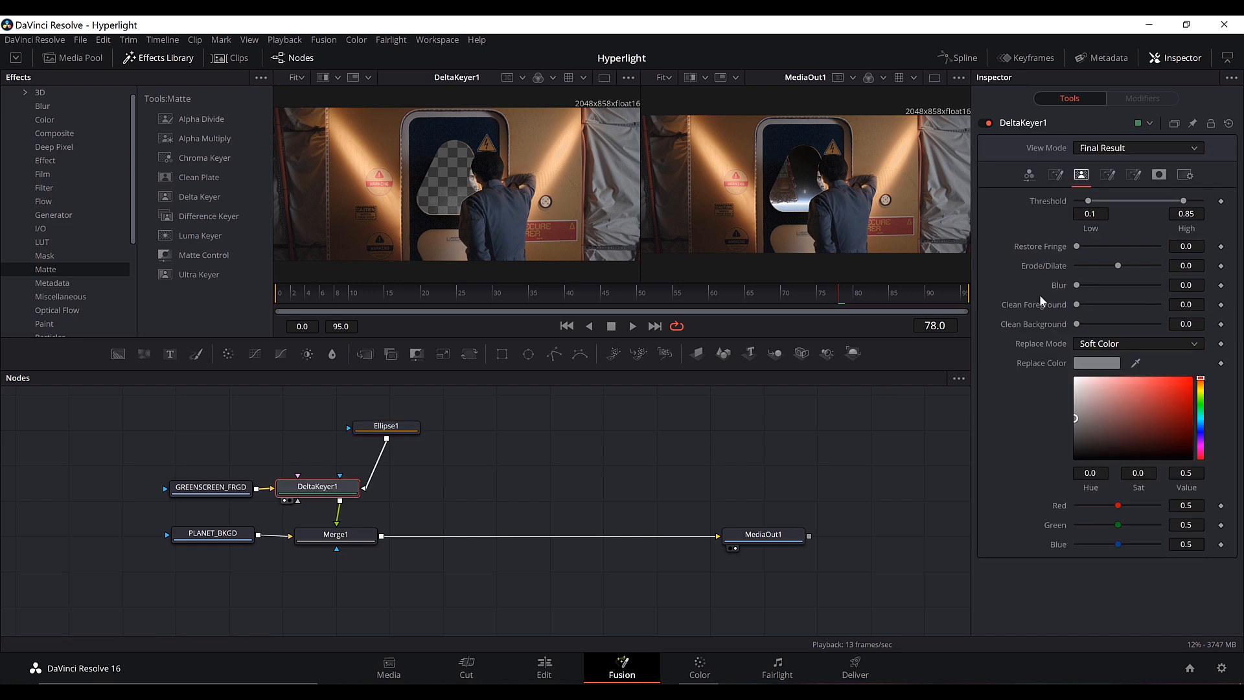
{"action": "left_click", "coordinate": [1160, 175]}
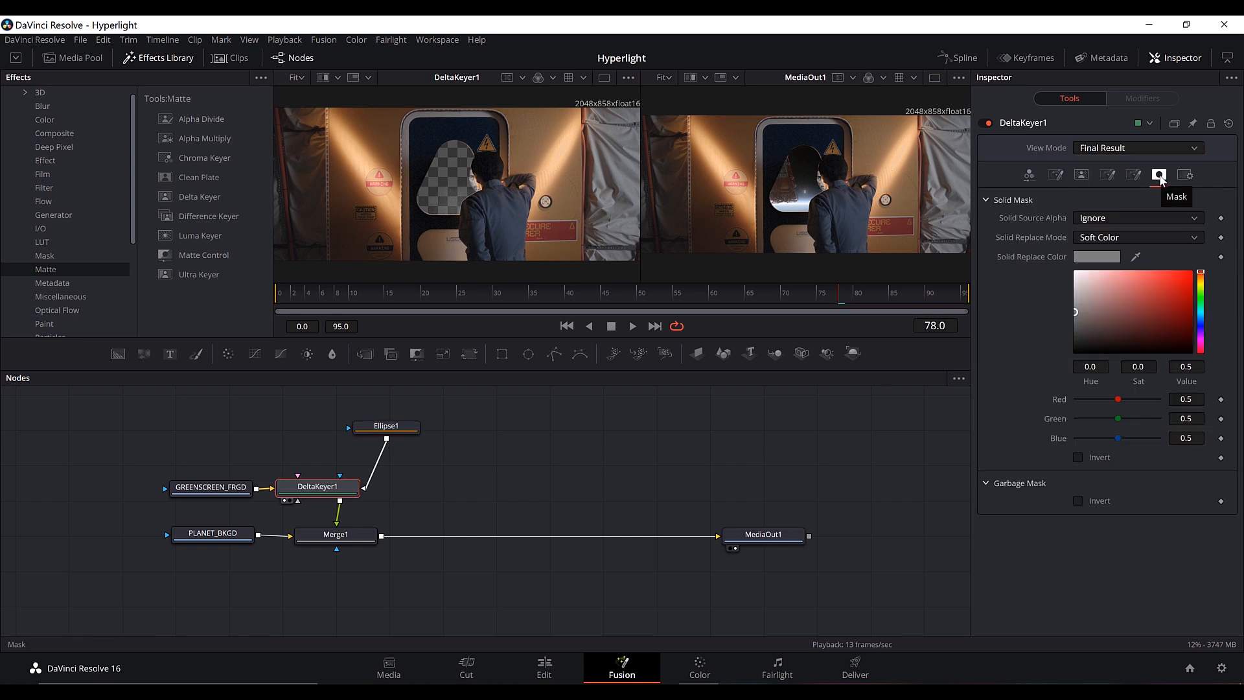
{"action": "left_click", "coordinate": [1098, 238]}
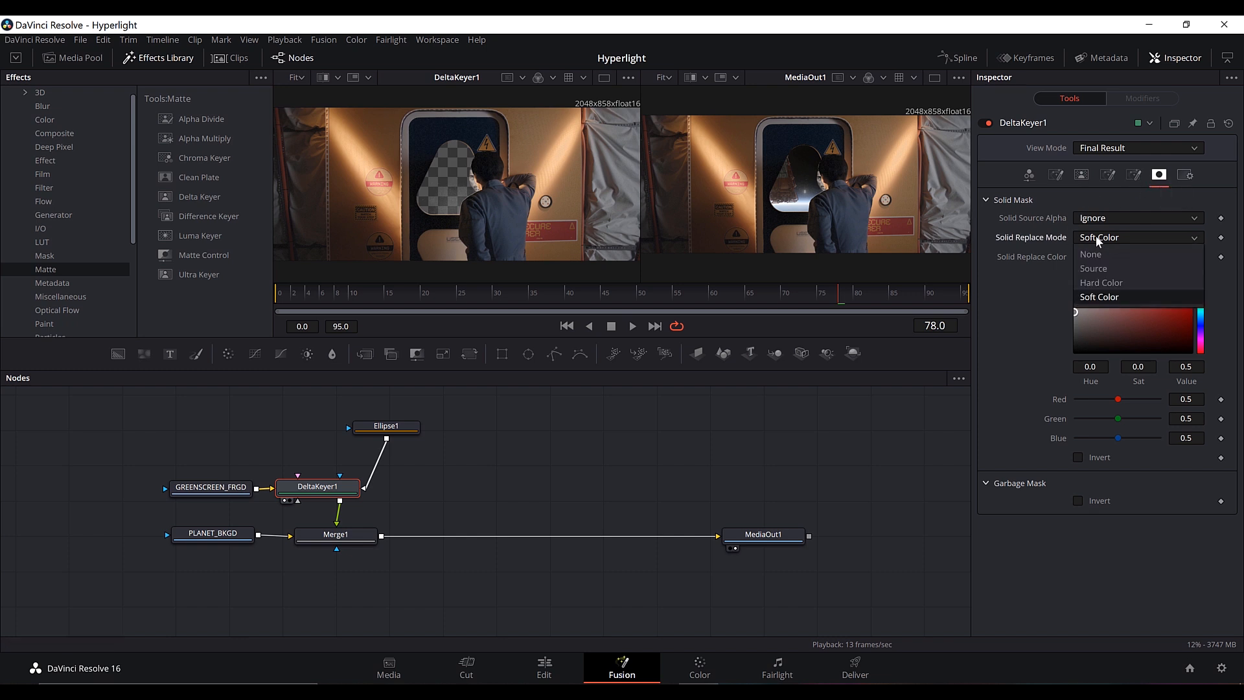
{"action": "left_click", "coordinate": [1094, 282]}
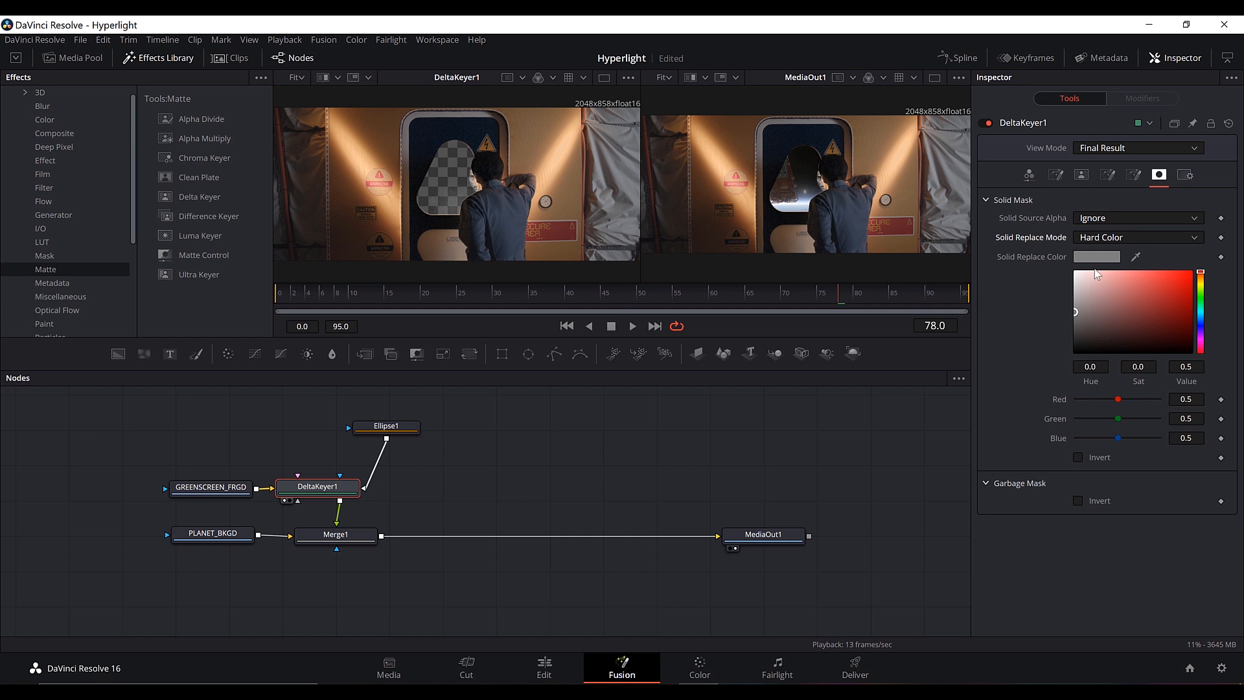
{"action": "left_click_drag", "start_coordinate": [1134, 257], "coordinate": [550, 226]}
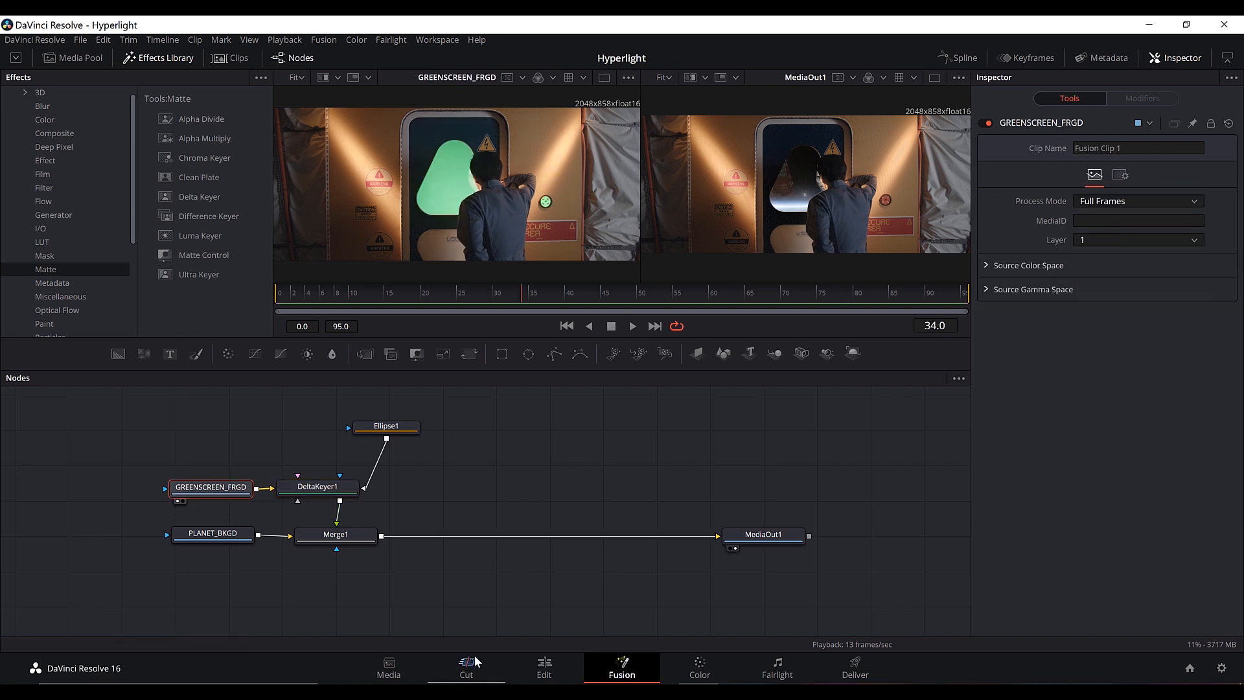
Step: On the Edit page, add a Text+ title on Video 2 above the opening planet clip and trim it to that clip's end
{"action": "left_click", "coordinate": [545, 663]}
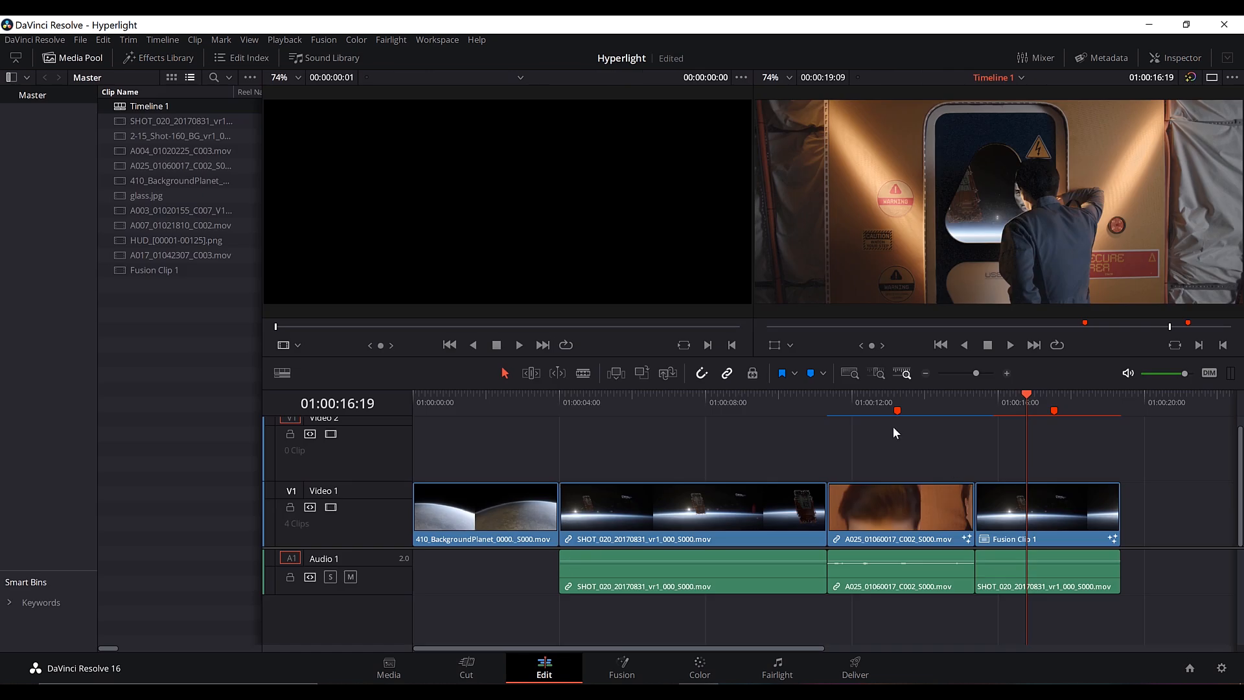
{"action": "left_click", "coordinate": [484, 400]}
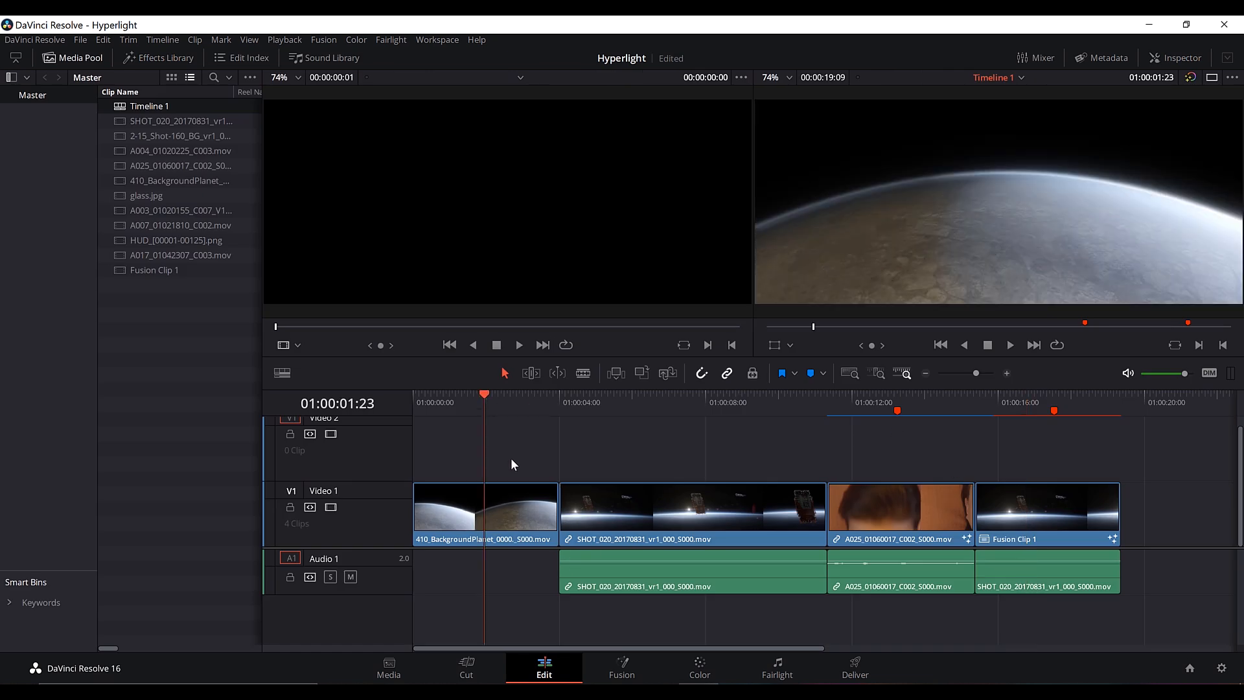
{"action": "left_click", "coordinate": [53, 57]}
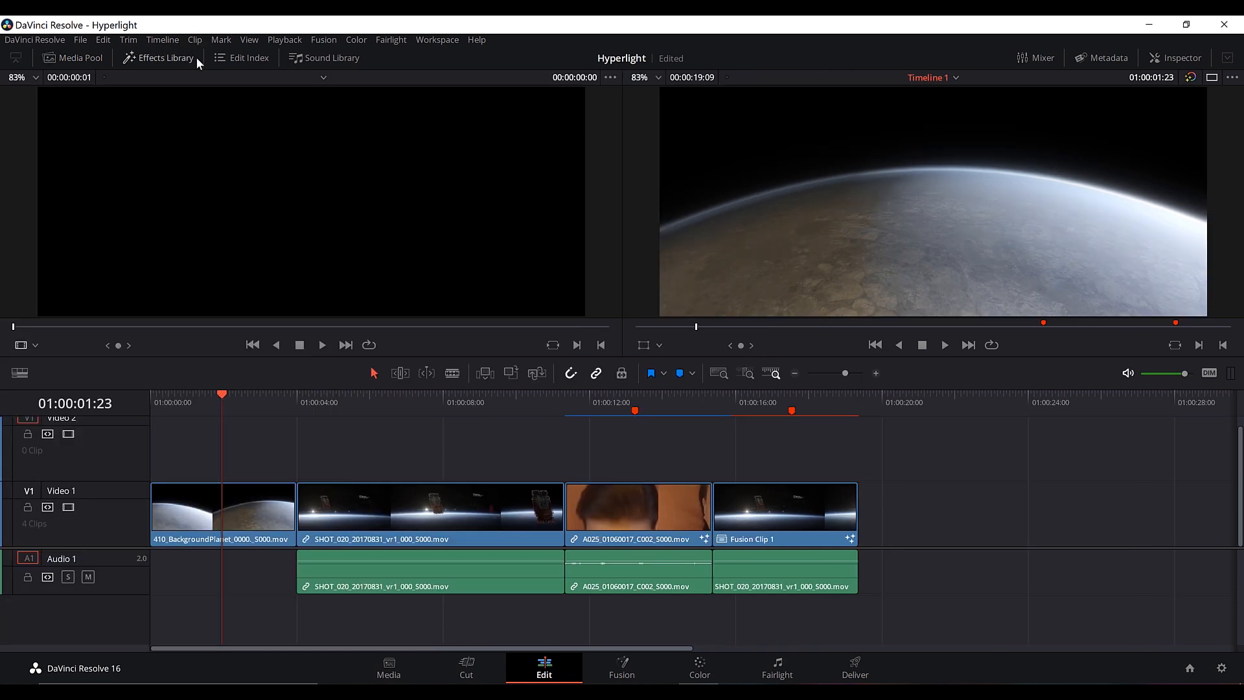
{"action": "left_click", "coordinate": [162, 57]}
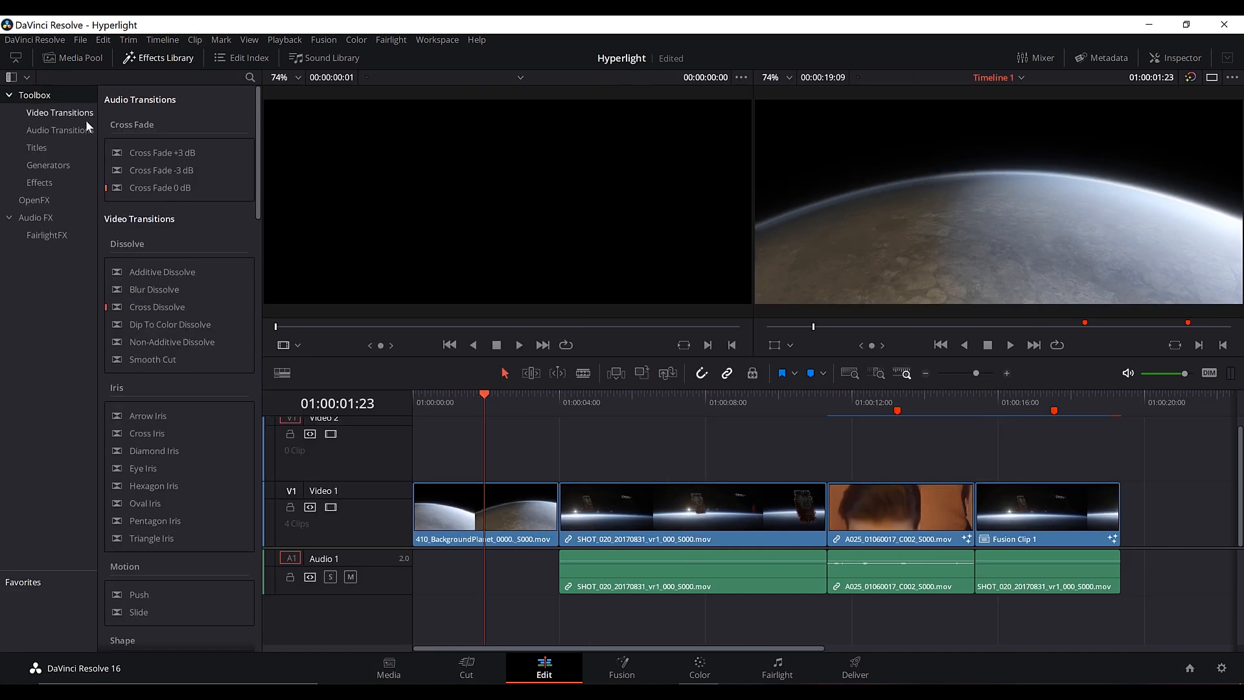
{"action": "left_click", "coordinate": [31, 149]}
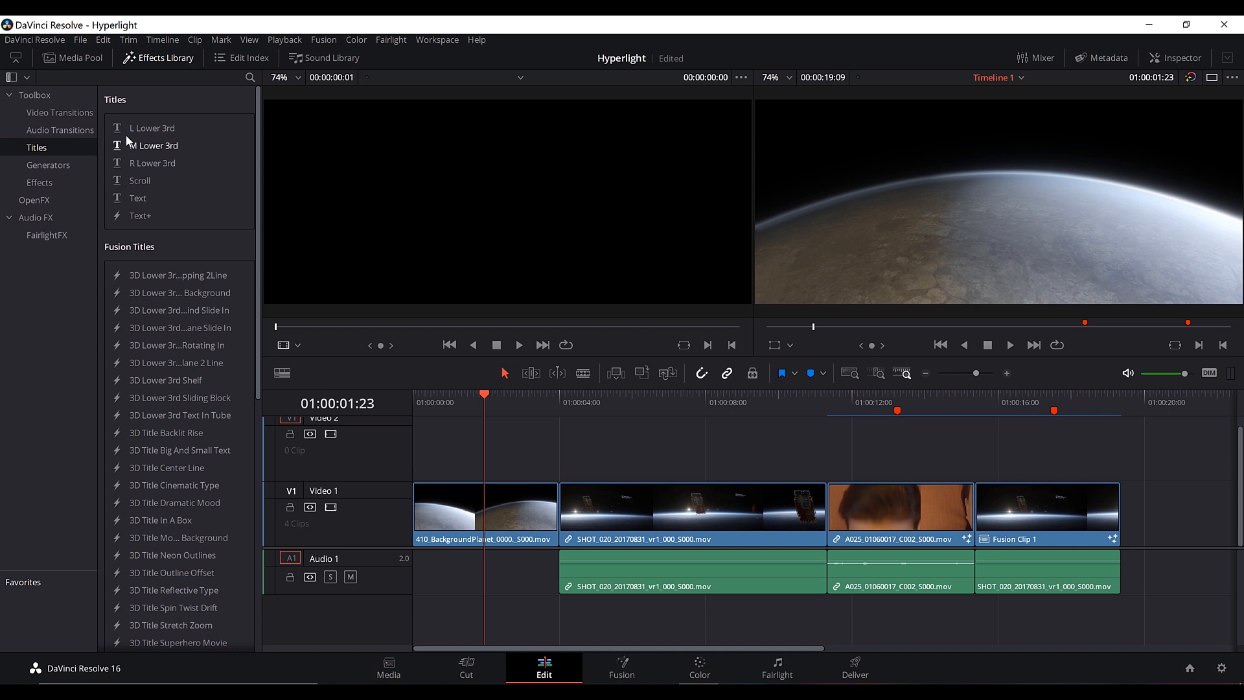
{"action": "left_click_drag", "start_coordinate": [140, 216], "coordinate": [413, 446]}
{"action": "left_click_drag", "start_coordinate": [608, 438], "coordinate": [563, 438]}
Step: Park the playhead at 01:00:01:12 and change the Text+ title's styled text to HYPERLIGHT
{"action": "mouse_move", "coordinate": [489, 386]}
{"action": "left_mouse_down"}
{"action": "mouse_move", "coordinate": [413, 399]}
{"action": "mouse_move", "coordinate": [469, 400]}
{"action": "left_mouse_up"}
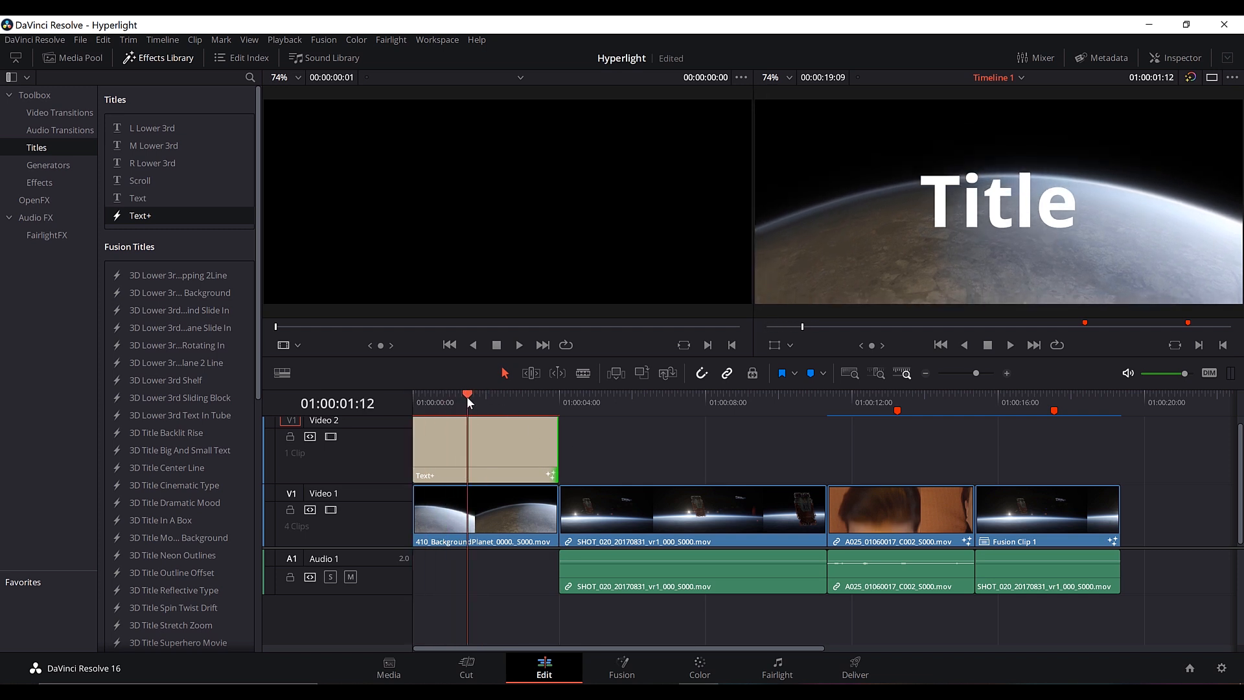
{"action": "left_click", "coordinate": [471, 425]}
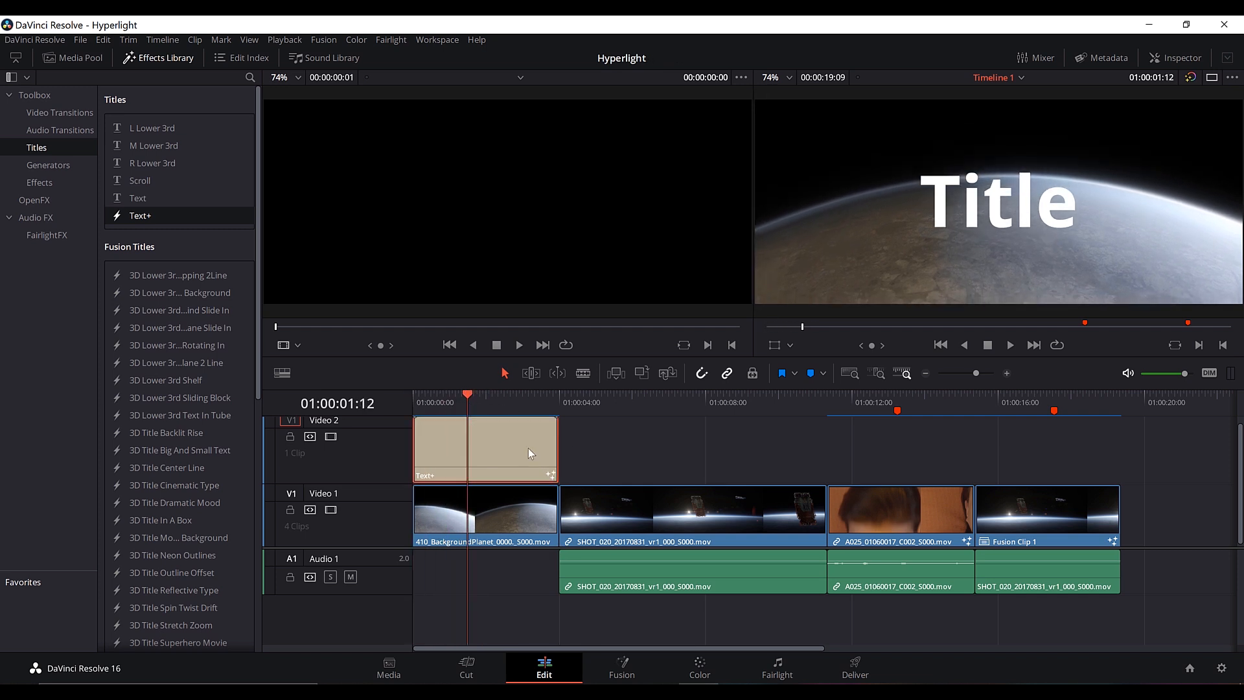
{"action": "left_click", "coordinate": [144, 57]}
{"action": "left_click", "coordinate": [1186, 57]}
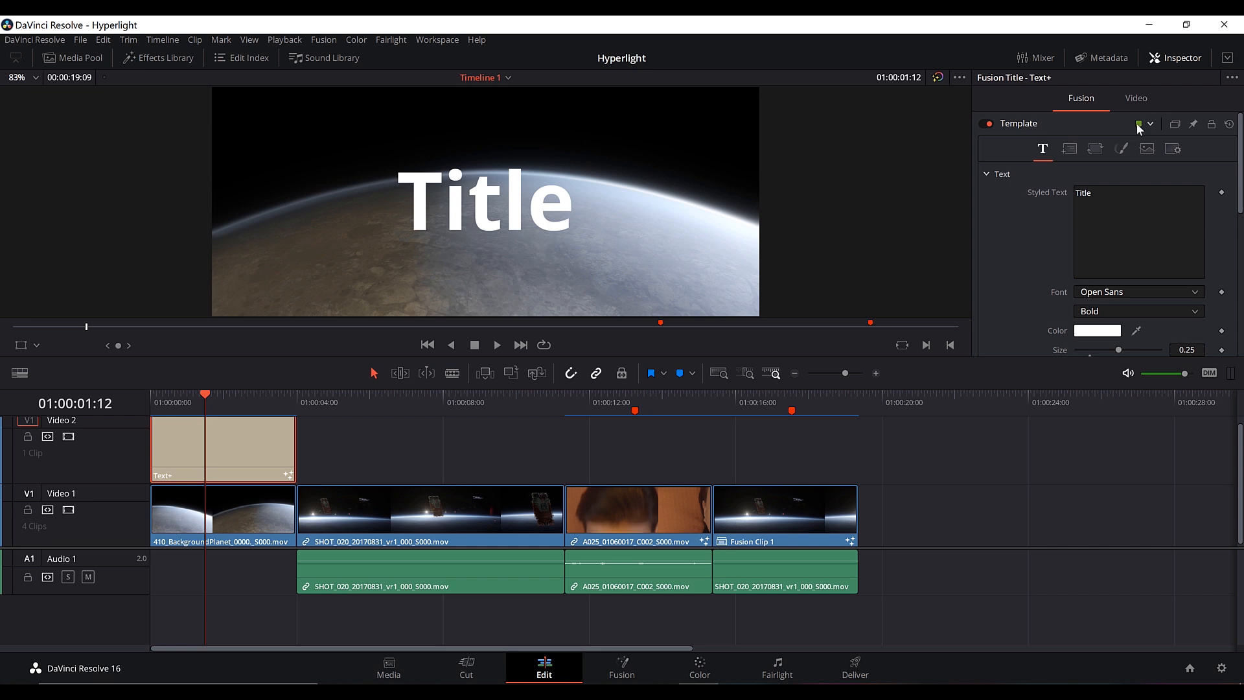
{"action": "left_click", "coordinate": [1094, 222]}
{"action": "key", "text": "ctrl+a"}
{"action": "type", "text": "HYP"}
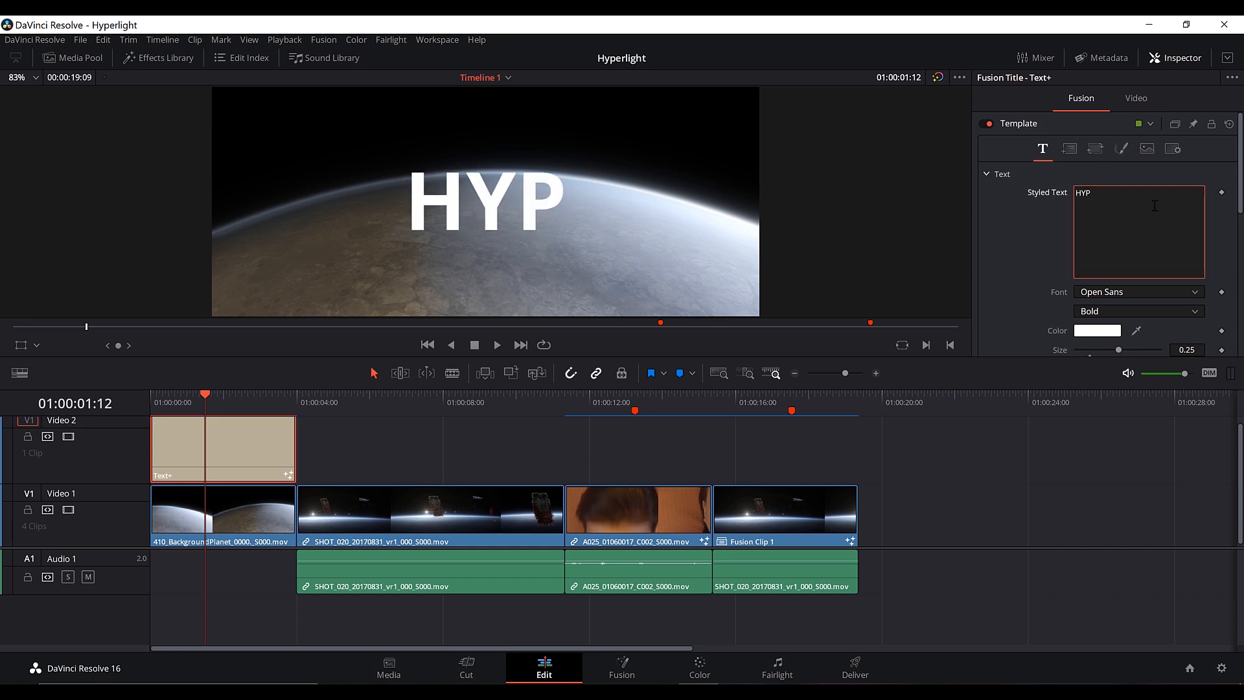
{"action": "type", "text": "ERLIGHT"}
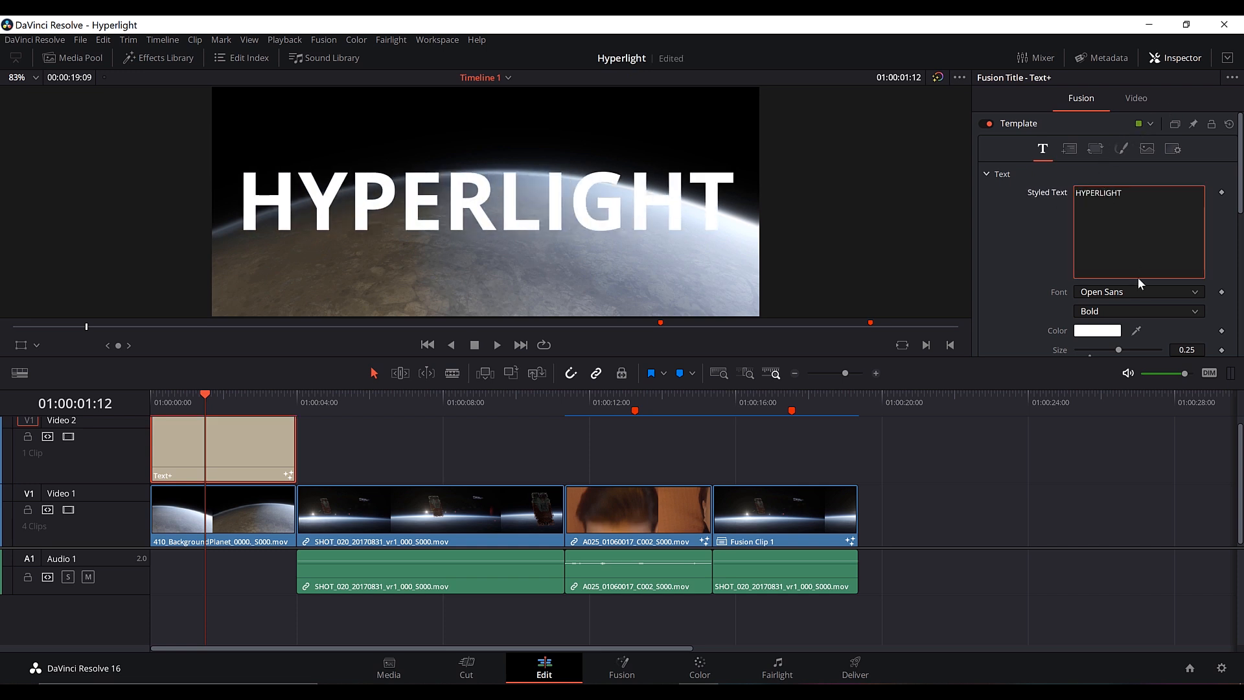
Step: Set the HYPERLIGHT title's font to Segoe UI Light and reduce its size to about 0.126
{"action": "left_click", "coordinate": [1125, 290]}
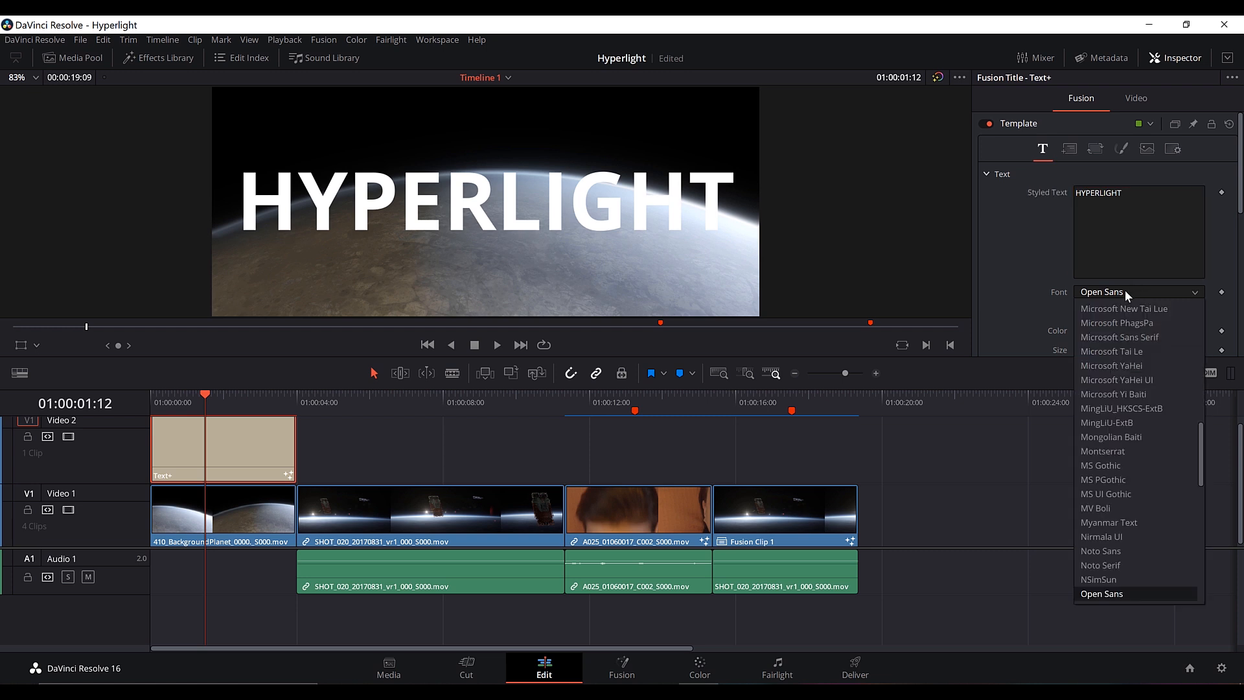
{"action": "left_click", "coordinate": [1095, 373]}
{"action": "left_click", "coordinate": [1100, 316]}
{"action": "left_click", "coordinate": [1091, 397]}
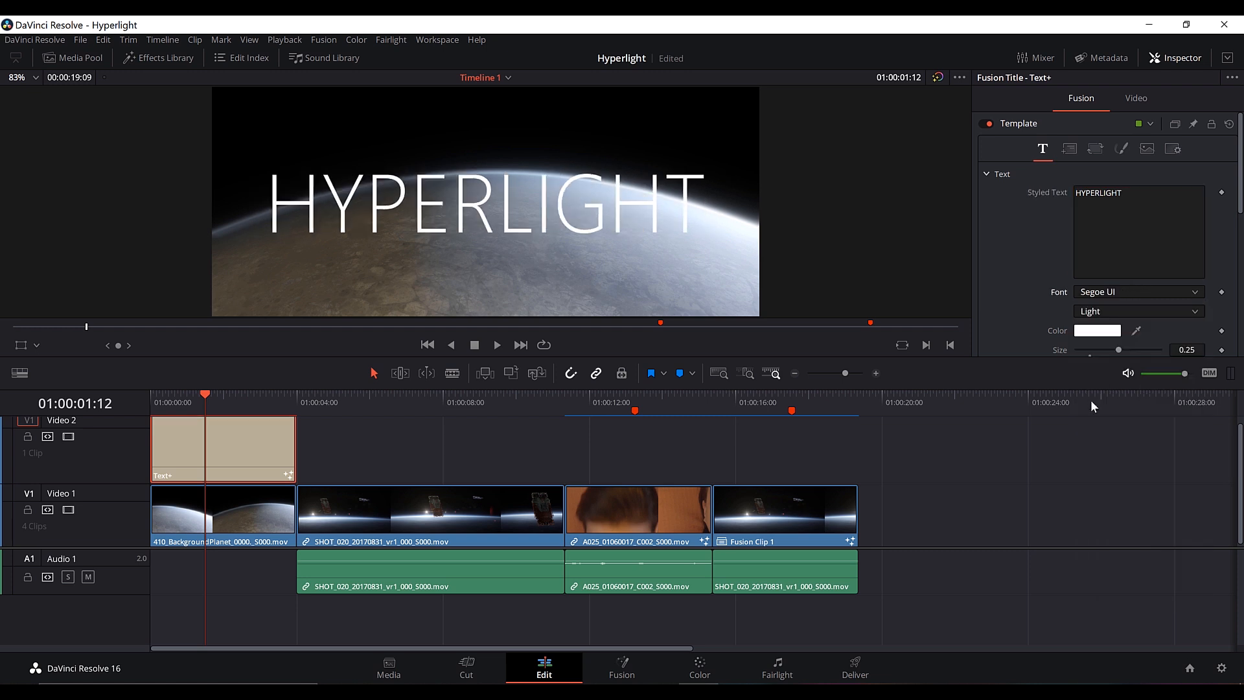
{"action": "left_click_drag", "start_coordinate": [1240, 209], "coordinate": [1239, 262]}
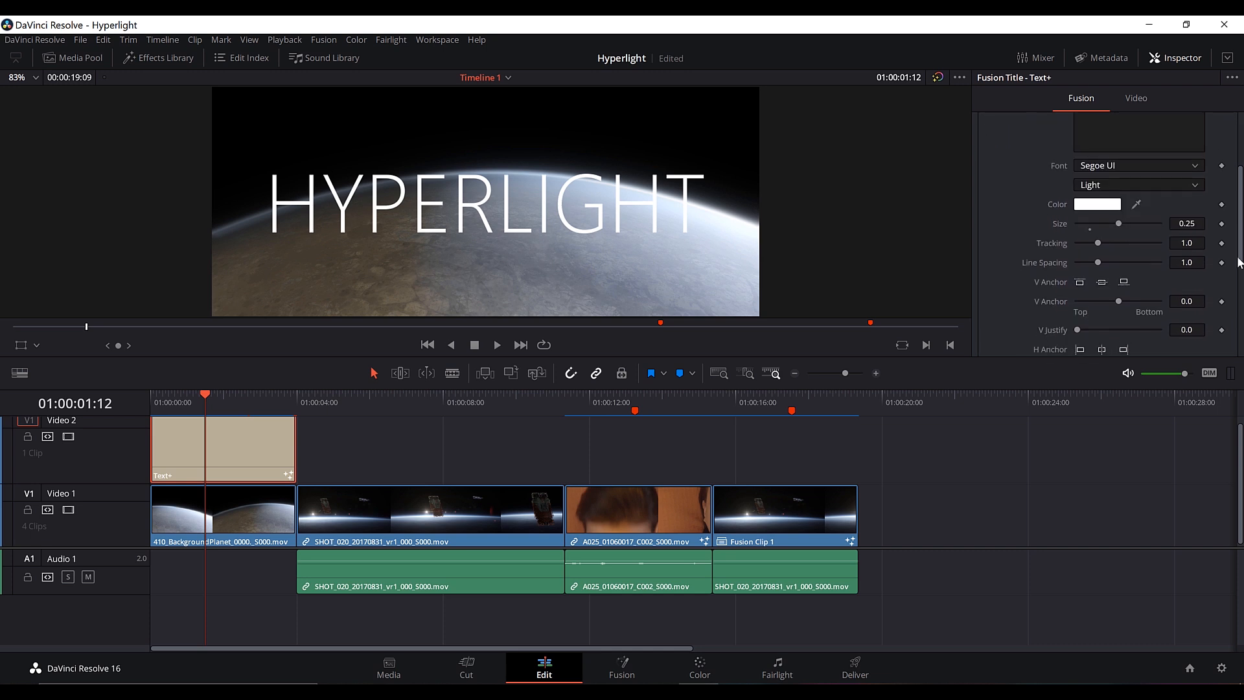
{"action": "left_click_drag", "start_coordinate": [1120, 223], "coordinate": [1098, 223]}
{"action": "scroll", "coordinate": [1231, 225], "scroll_direction": "up", "scroll_amount": 2}
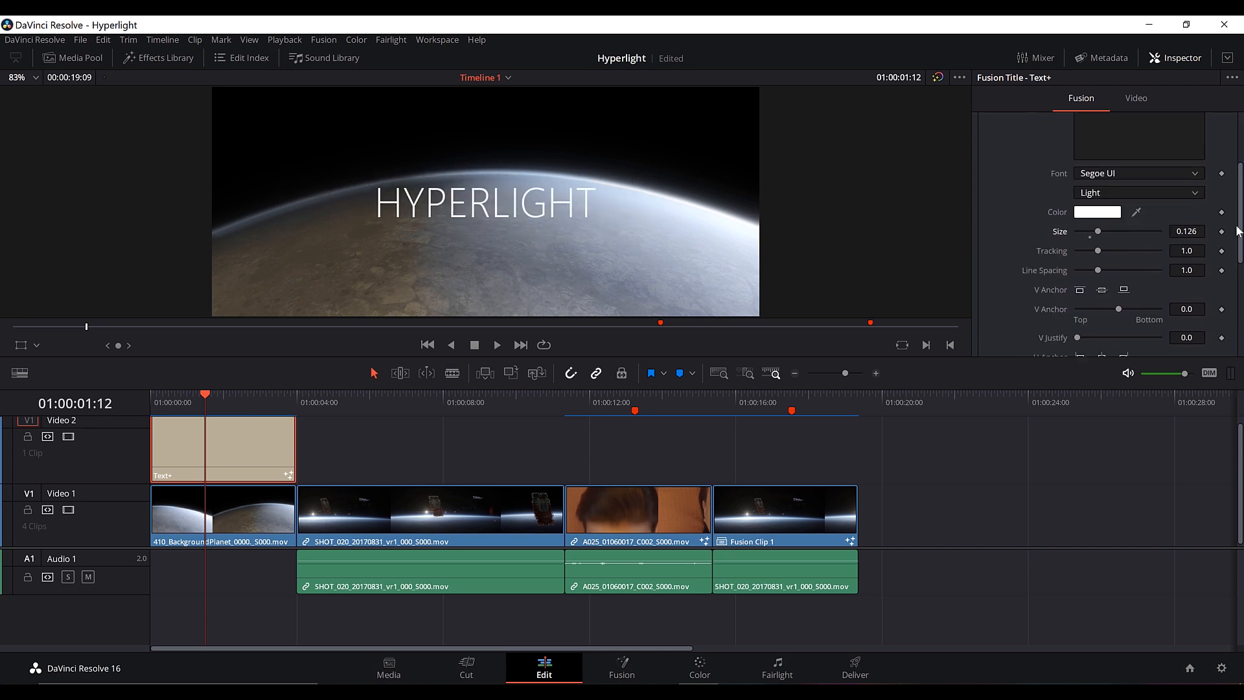
{"action": "scroll", "coordinate": [1231, 225], "scroll_direction": "up", "scroll_amount": 1}
{"action": "left_click", "coordinate": [1204, 206]}
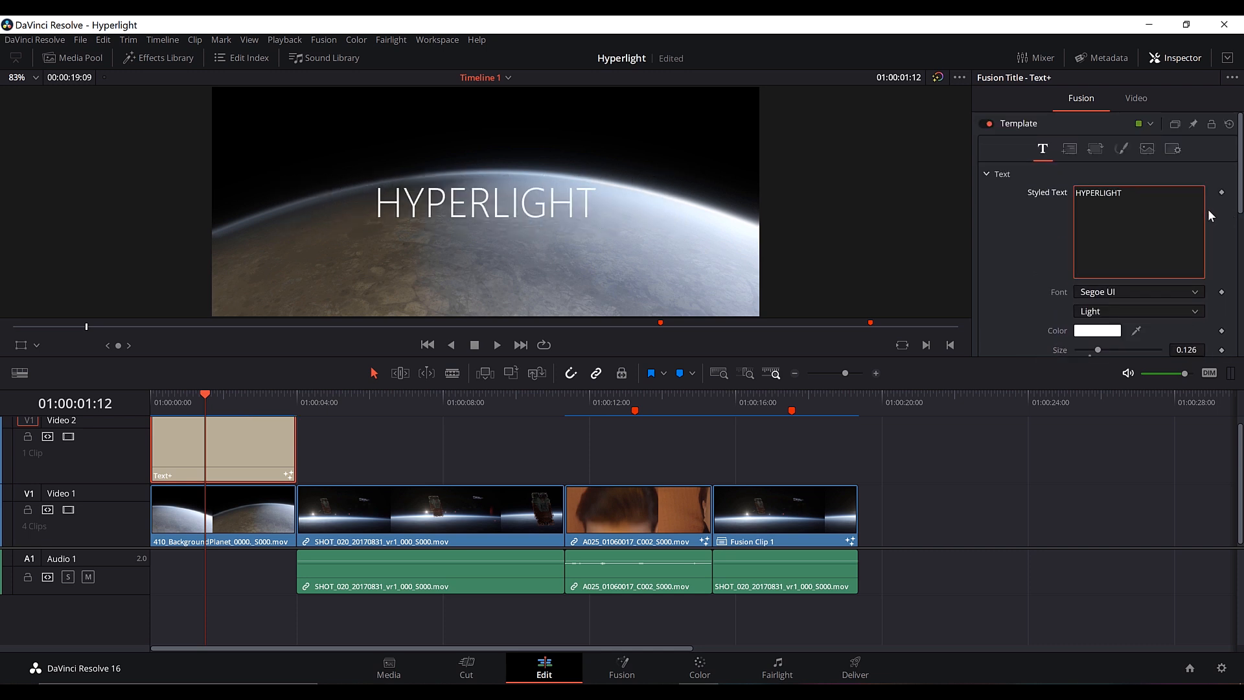
Step: Enlarge the viewer and inspector area, and change the title's shading element 1 to a Gradient fill
{"action": "left_click", "coordinate": [1124, 149]}
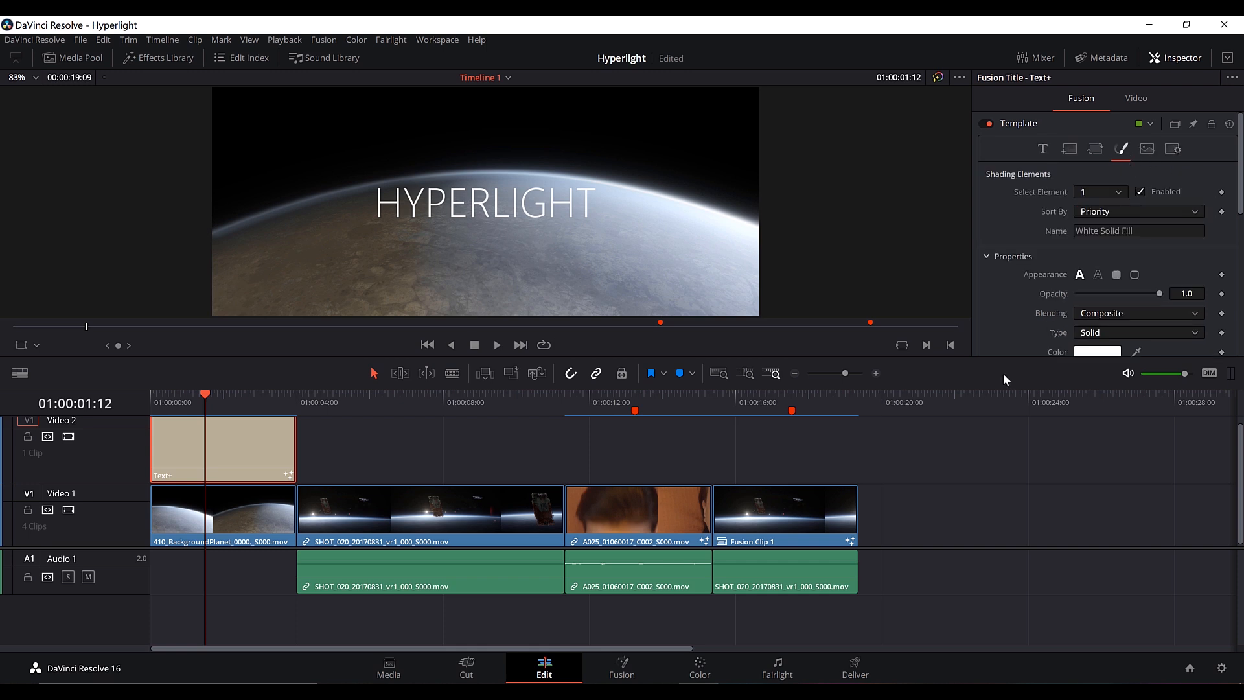
{"action": "left_click_drag", "start_coordinate": [977, 357], "coordinate": [977, 379]}
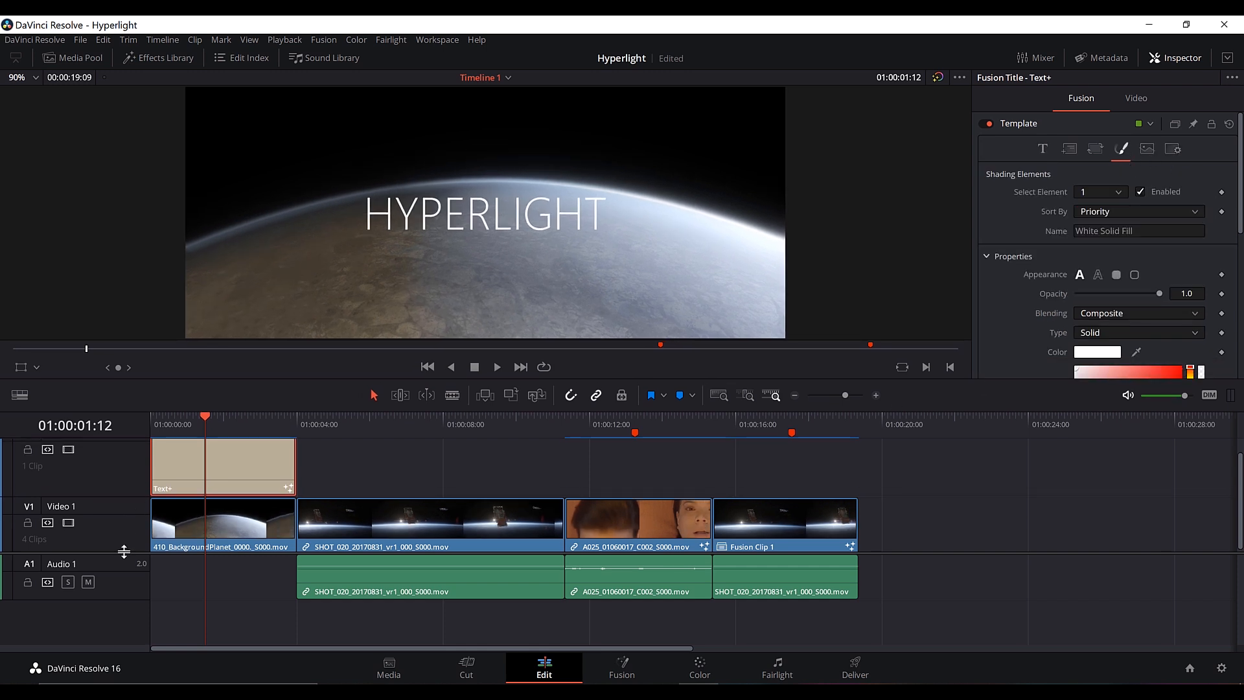
{"action": "left_click_drag", "start_coordinate": [128, 445], "coordinate": [130, 475]}
{"action": "left_click_drag", "start_coordinate": [793, 376], "coordinate": [793, 396]}
{"action": "scroll", "coordinate": [1013, 245], "scroll_direction": "down", "scroll_amount": 1}
{"action": "scroll", "coordinate": [1012, 240], "scroll_direction": "down", "scroll_amount": 2}
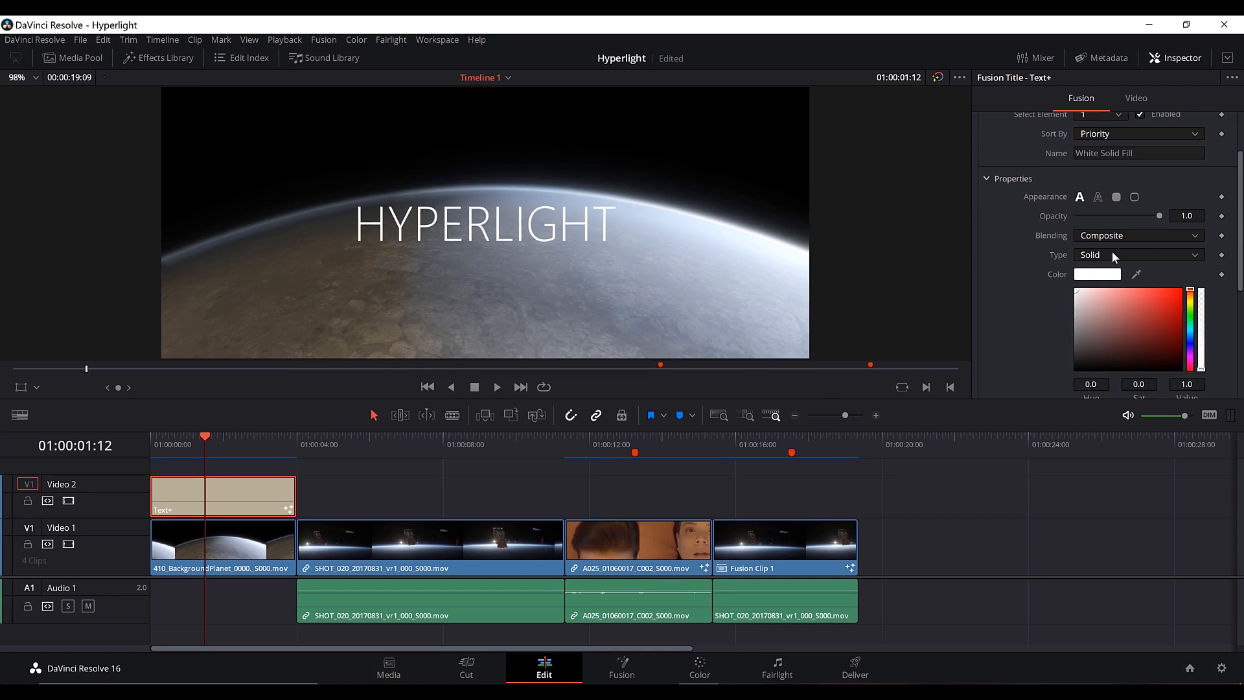
{"action": "left_click", "coordinate": [1111, 256]}
{"action": "left_click", "coordinate": [1098, 300]}
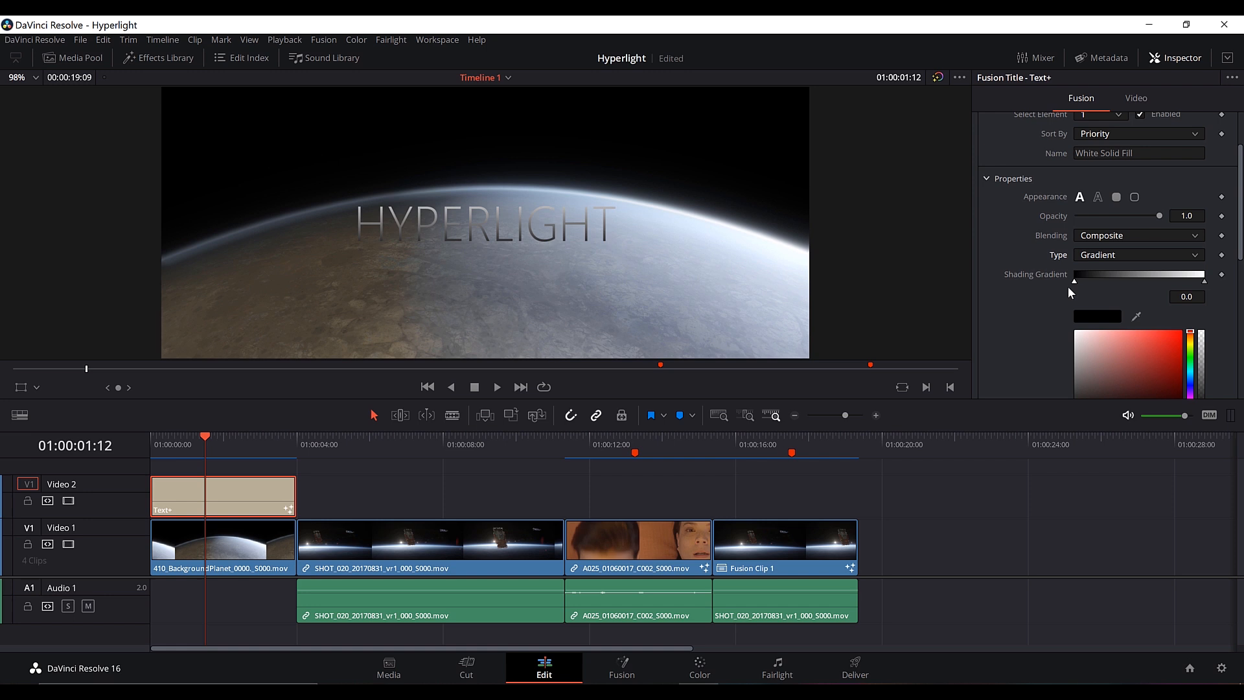
Step: Change the black start of the title's shading gradient to a light golden yellow with a hue of about 0.136
{"action": "left_click", "coordinate": [1110, 315]}
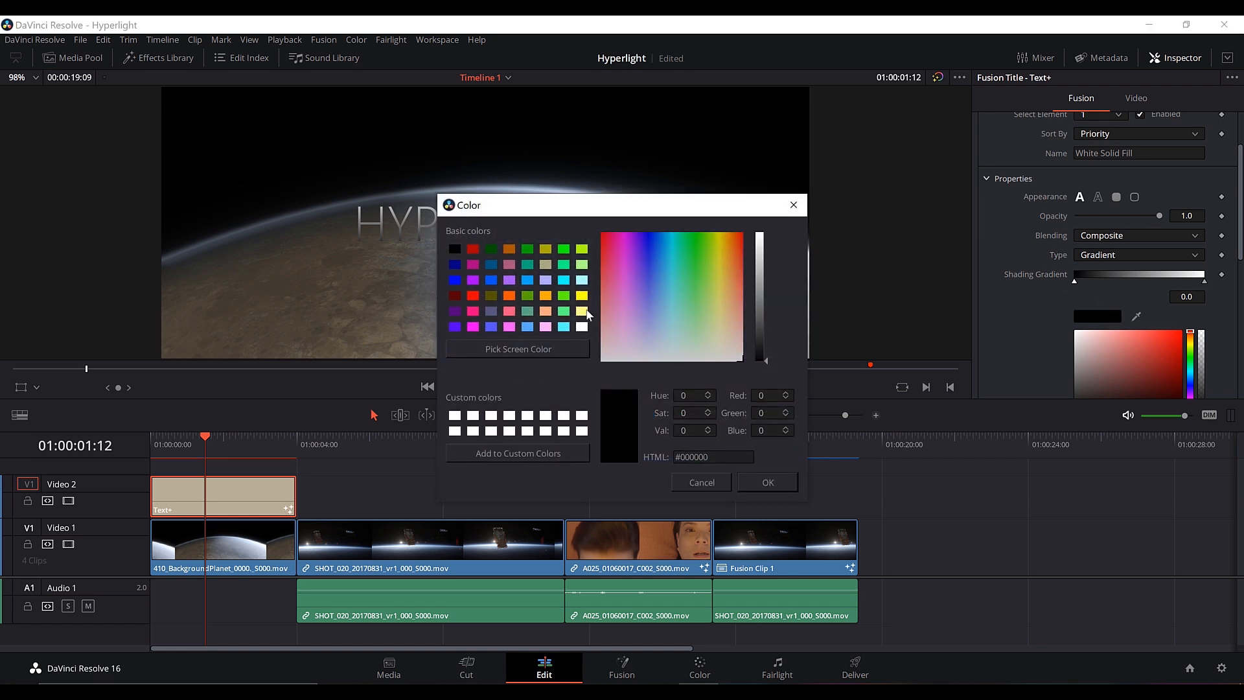
{"action": "left_click", "coordinate": [582, 311]}
{"action": "left_click", "coordinate": [770, 486]}
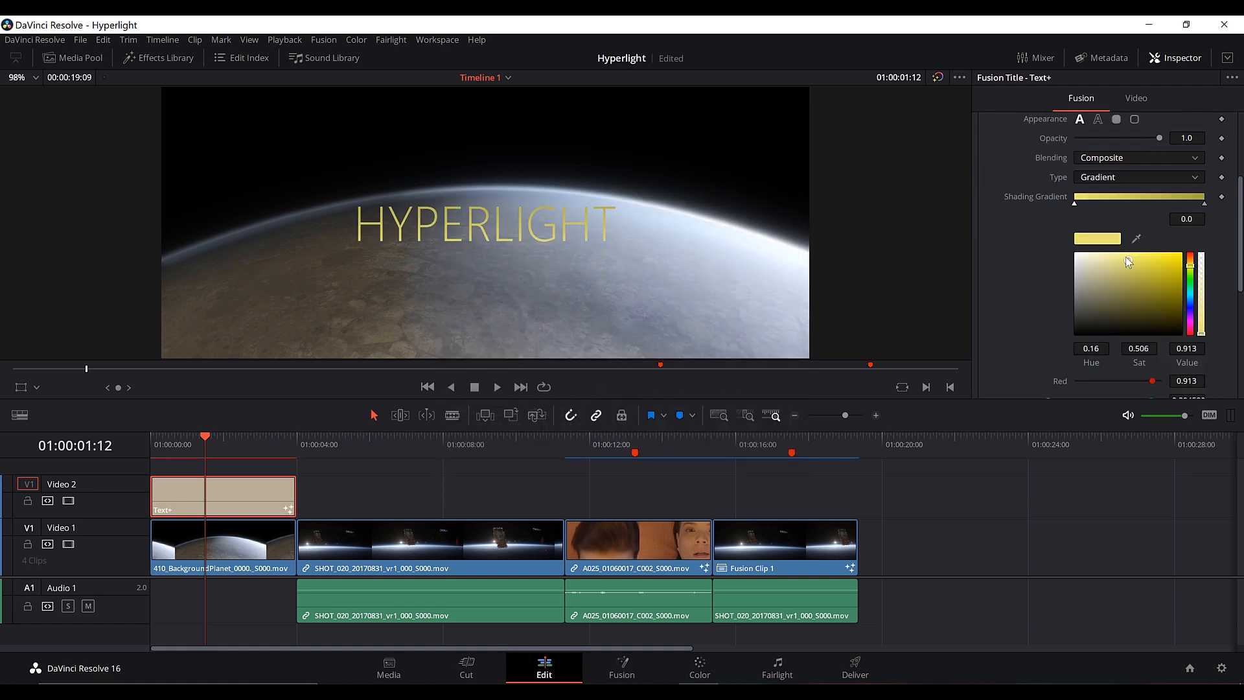
{"action": "mouse_move", "coordinate": [1125, 256]}
{"action": "left_mouse_down"}
{"action": "mouse_move", "coordinate": [1149, 253]}
{"action": "mouse_move", "coordinate": [1118, 255]}
{"action": "left_mouse_up"}
{"action": "left_click", "coordinate": [1191, 264]}
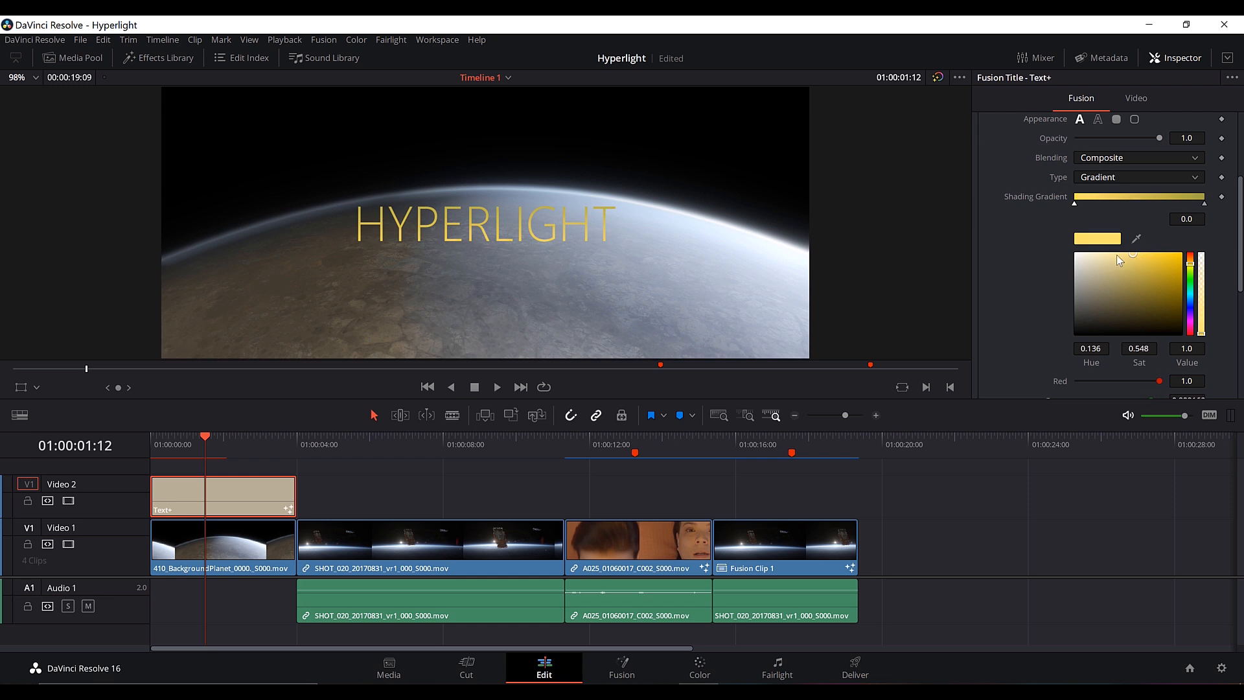
Step: Set the end color of the title's shading gradient to a deeper gold, about hue 0.128, saturation 0.807 and value 0.756
{"action": "left_click", "coordinate": [1205, 203]}
{"action": "left_click", "coordinate": [1191, 264]}
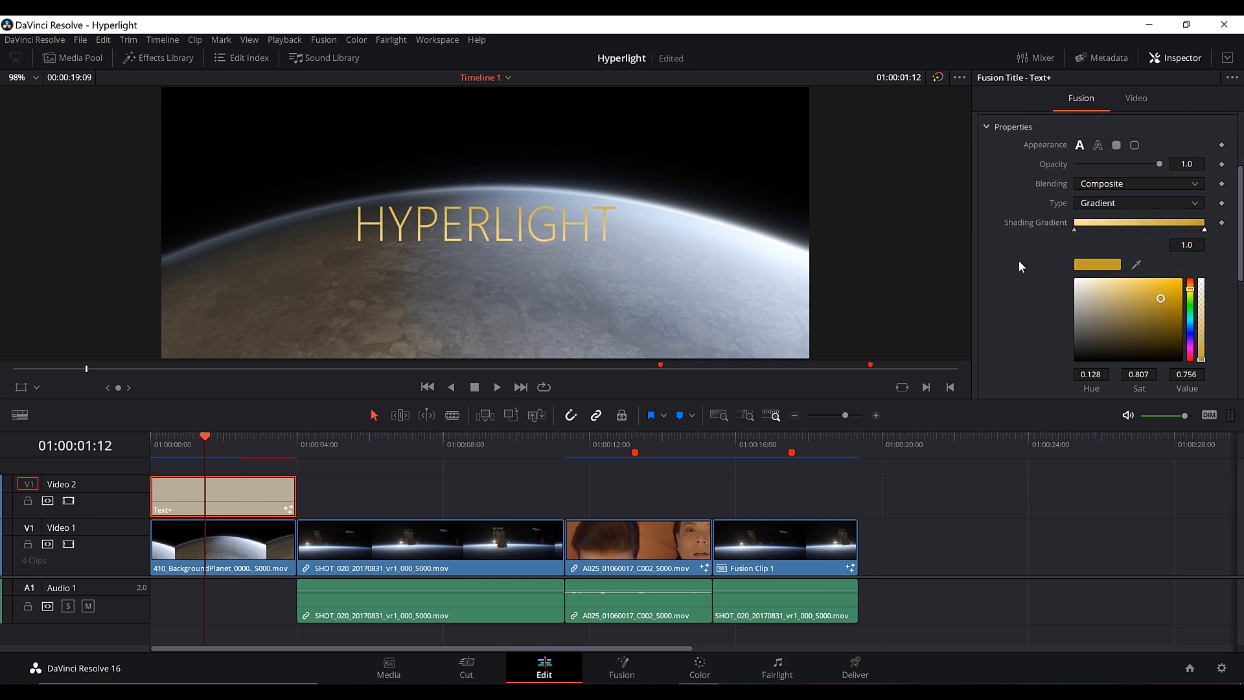
{"action": "scroll", "coordinate": [1019, 261], "scroll_direction": "up", "scroll_amount": 5}
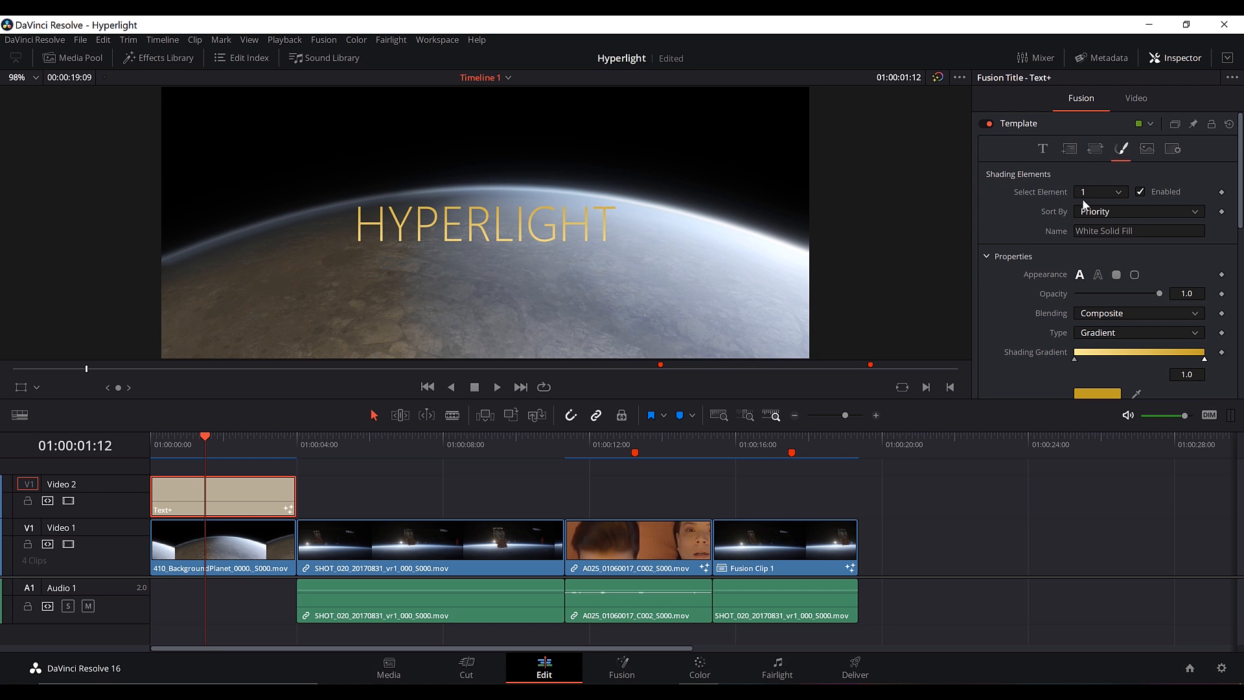
Step: Enable the title's shading element 3, Black Shadow, and set its position offset to X -0.033 and Y -0.032
{"action": "left_click", "coordinate": [1117, 193]}
{"action": "left_click", "coordinate": [1088, 235]}
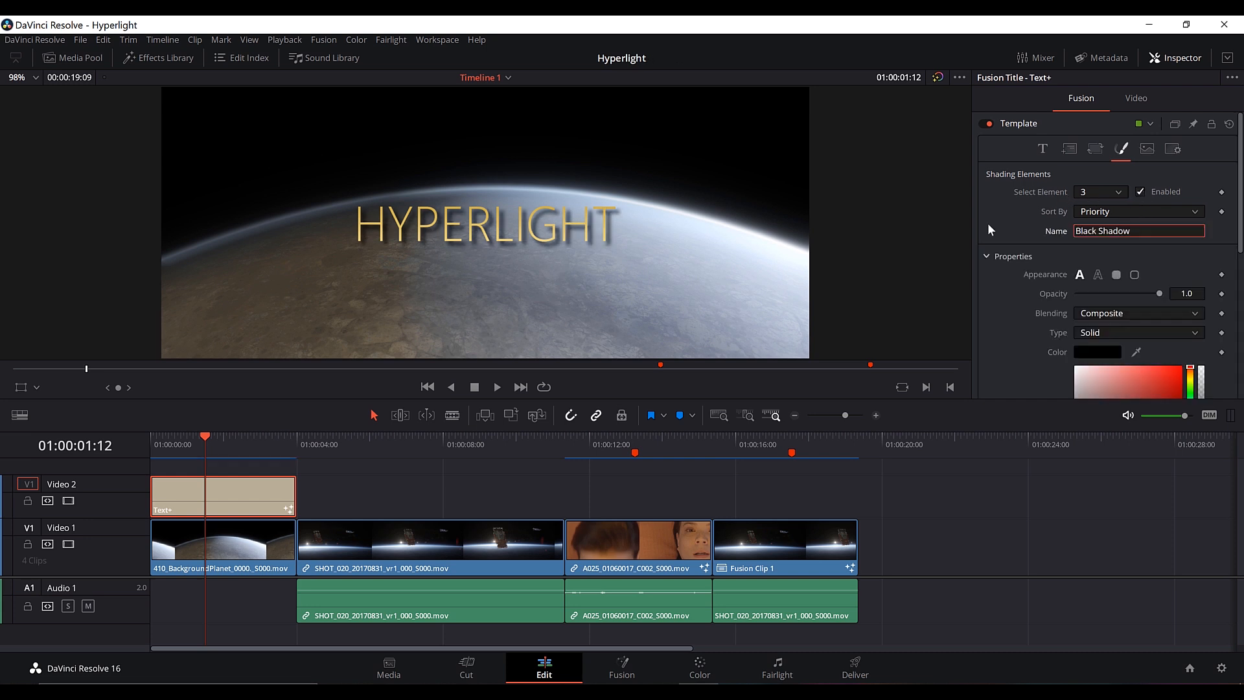
{"action": "scroll", "coordinate": [987, 223], "scroll_direction": "down", "scroll_amount": 5}
{"action": "scroll", "coordinate": [986, 230], "scroll_direction": "down", "scroll_amount": 4}
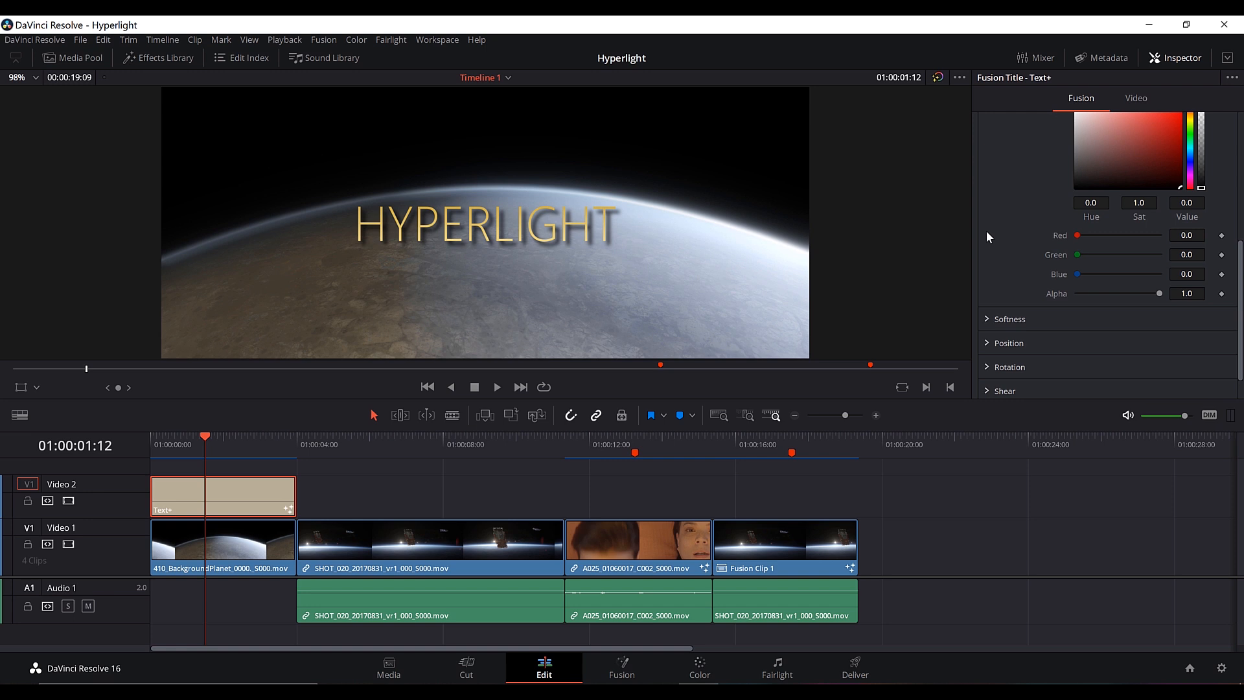
{"action": "left_click", "coordinate": [990, 309]}
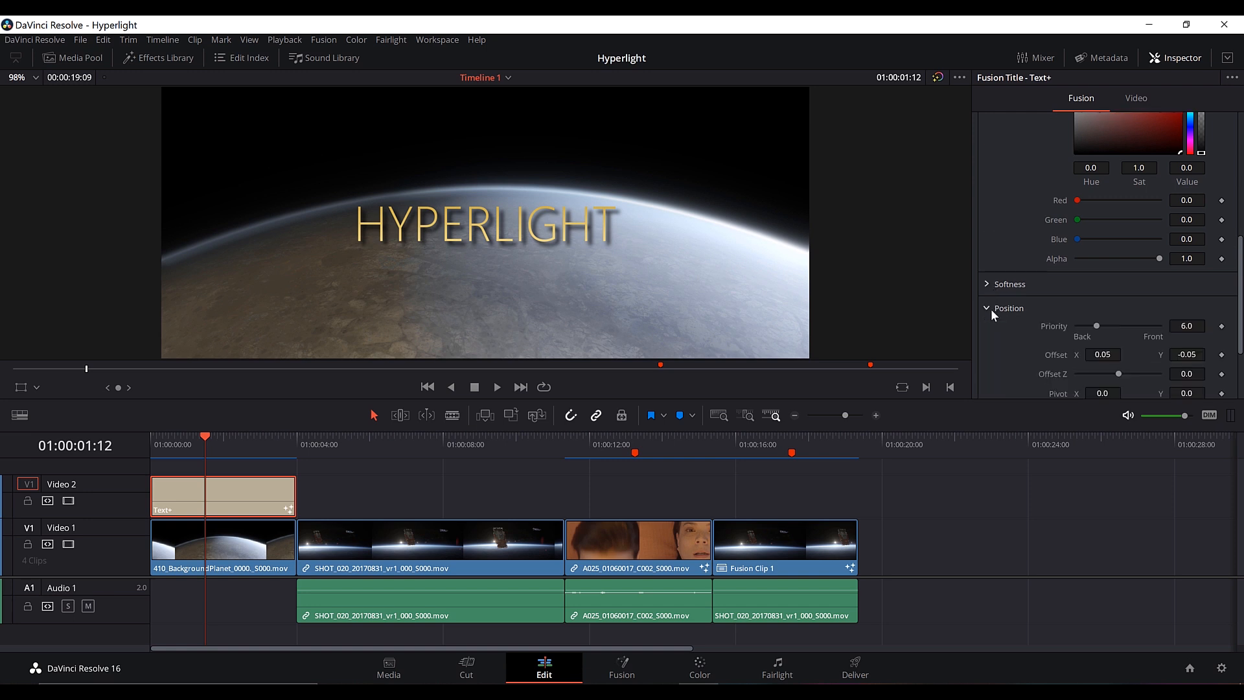
{"action": "scroll", "coordinate": [1003, 274], "scroll_direction": "down", "scroll_amount": 2}
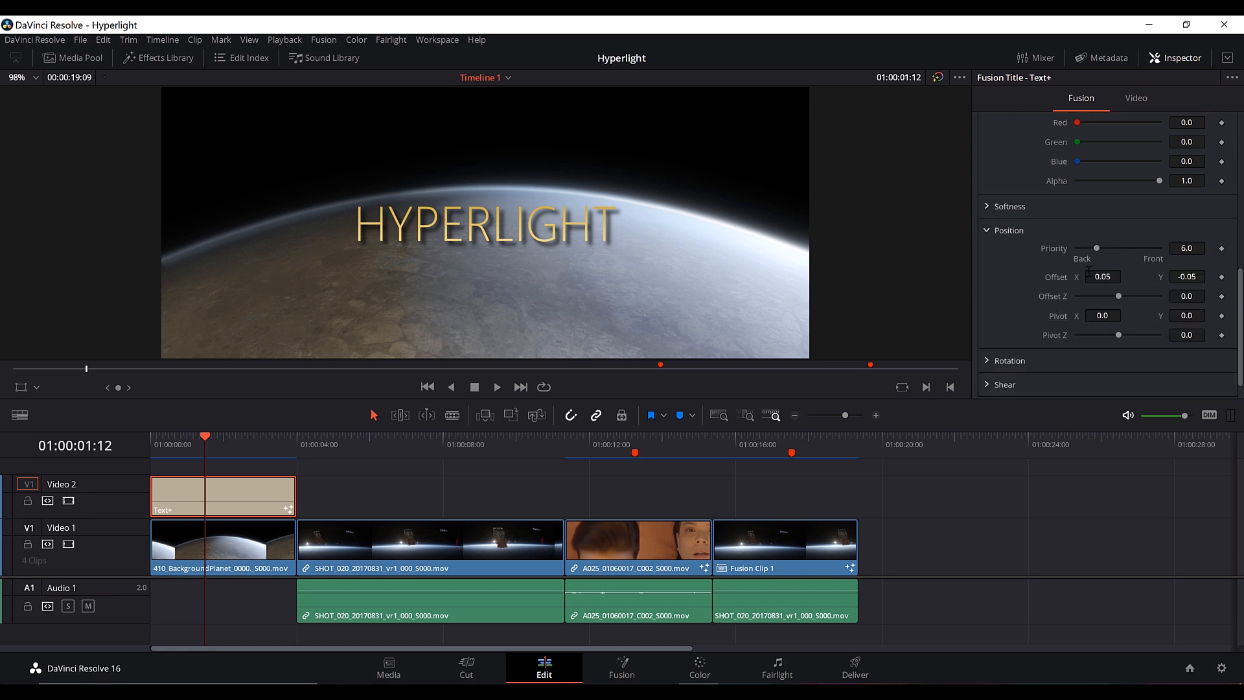
{"action": "left_click_drag", "start_coordinate": [1104, 278], "coordinate": [1061, 279]}
{"action": "left_click_drag", "start_coordinate": [1174, 278], "coordinate": [1204, 276]}
{"action": "mouse_move", "coordinate": [1103, 276]}
{"action": "left_mouse_down"}
{"action": "mouse_move", "coordinate": [996, 277]}
{"action": "mouse_move", "coordinate": [1113, 277]}
{"action": "mouse_move", "coordinate": [1092, 277]}
{"action": "left_mouse_up"}
{"action": "left_click_drag", "start_coordinate": [1188, 276], "coordinate": [1200, 276]}
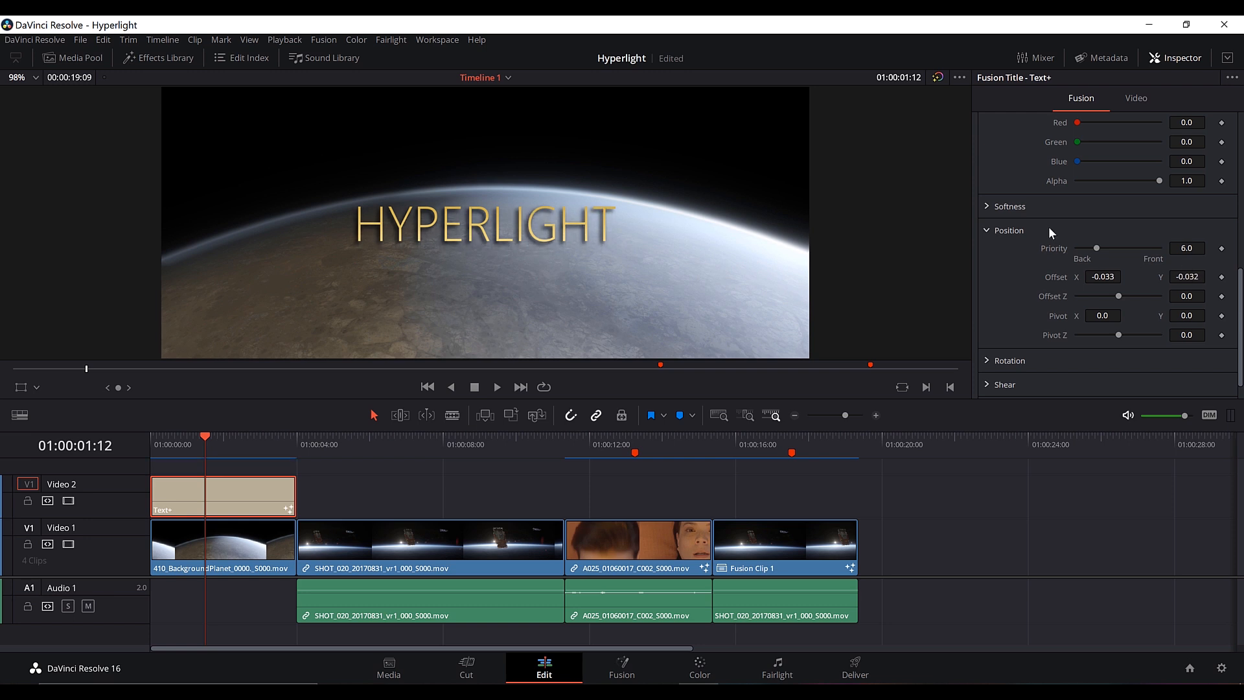
Step: Set the X softness of the title's Black Shadow element to 4.88
{"action": "left_click", "coordinate": [987, 206]}
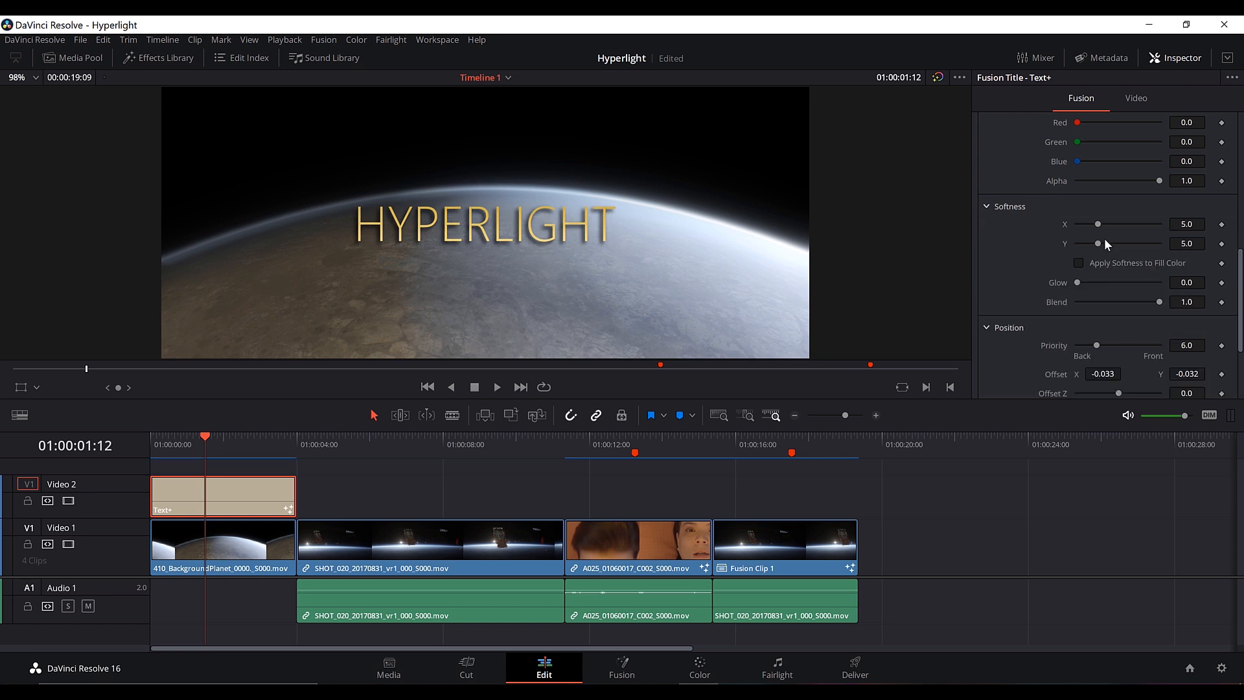
{"action": "left_click_drag", "start_coordinate": [1098, 224], "coordinate": [1178, 222]}
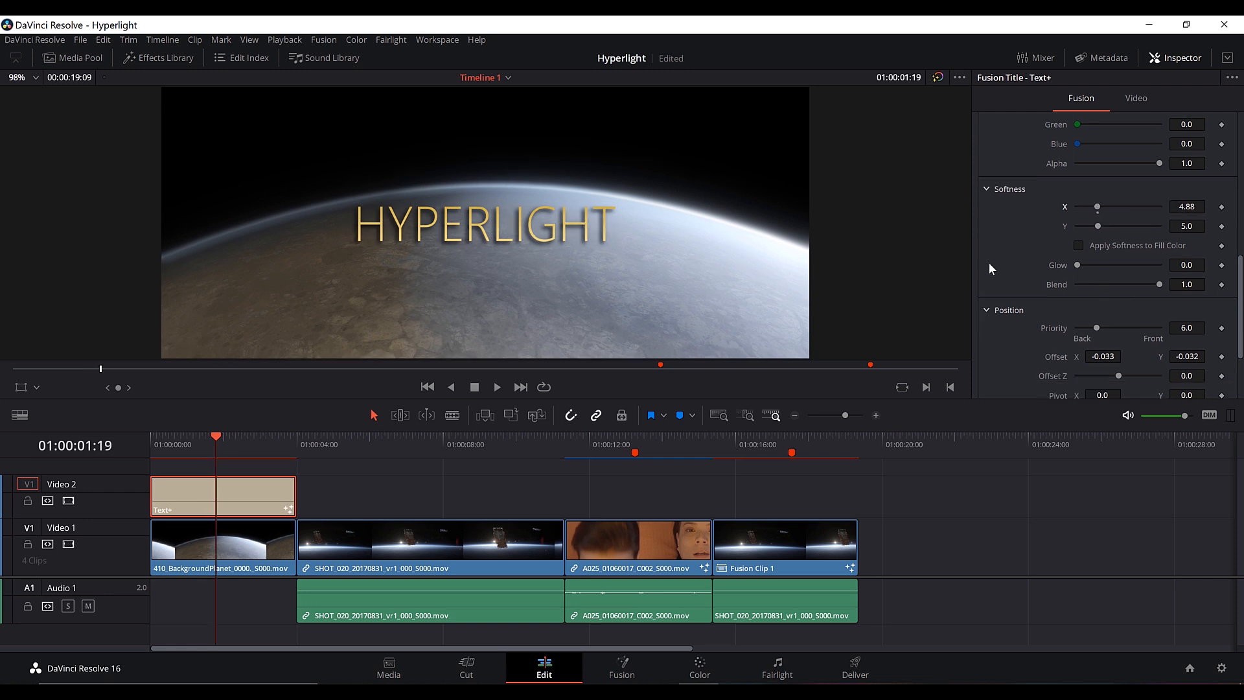
Step: Open the Text+ clip's composition on the Fusion page and spread the Template and MediaOut1 nodes apart
{"action": "left_click", "coordinate": [281, 479]}
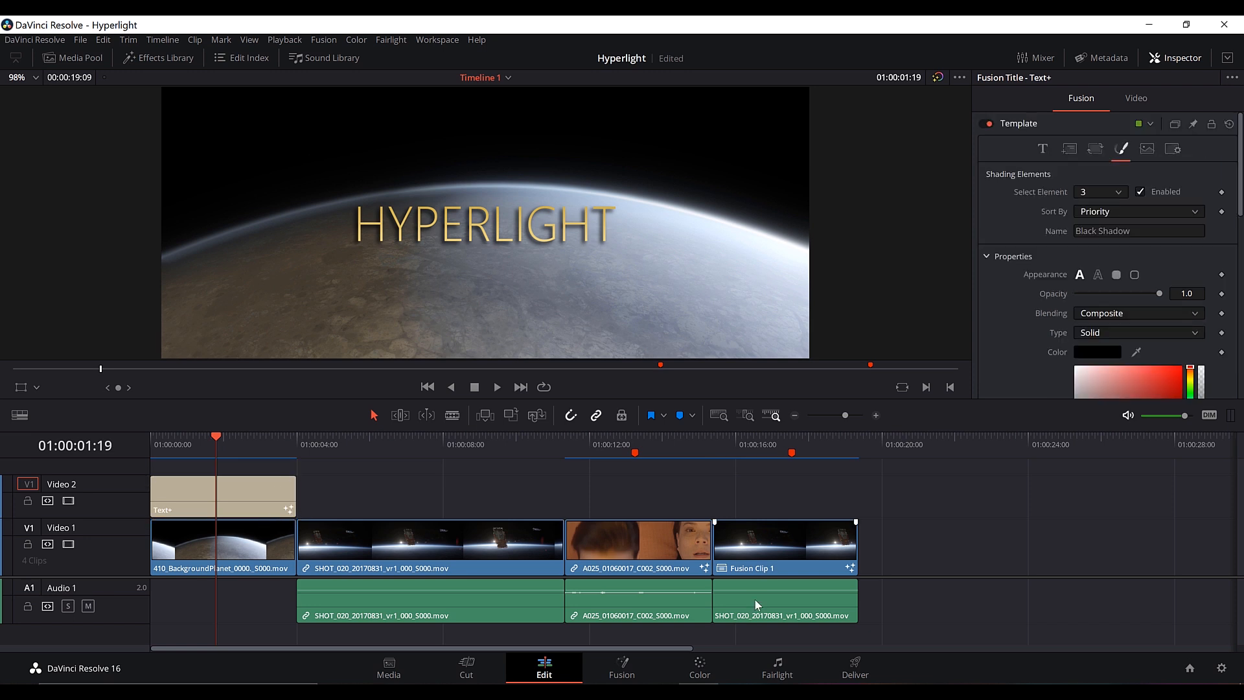
{"action": "left_click", "coordinate": [623, 667]}
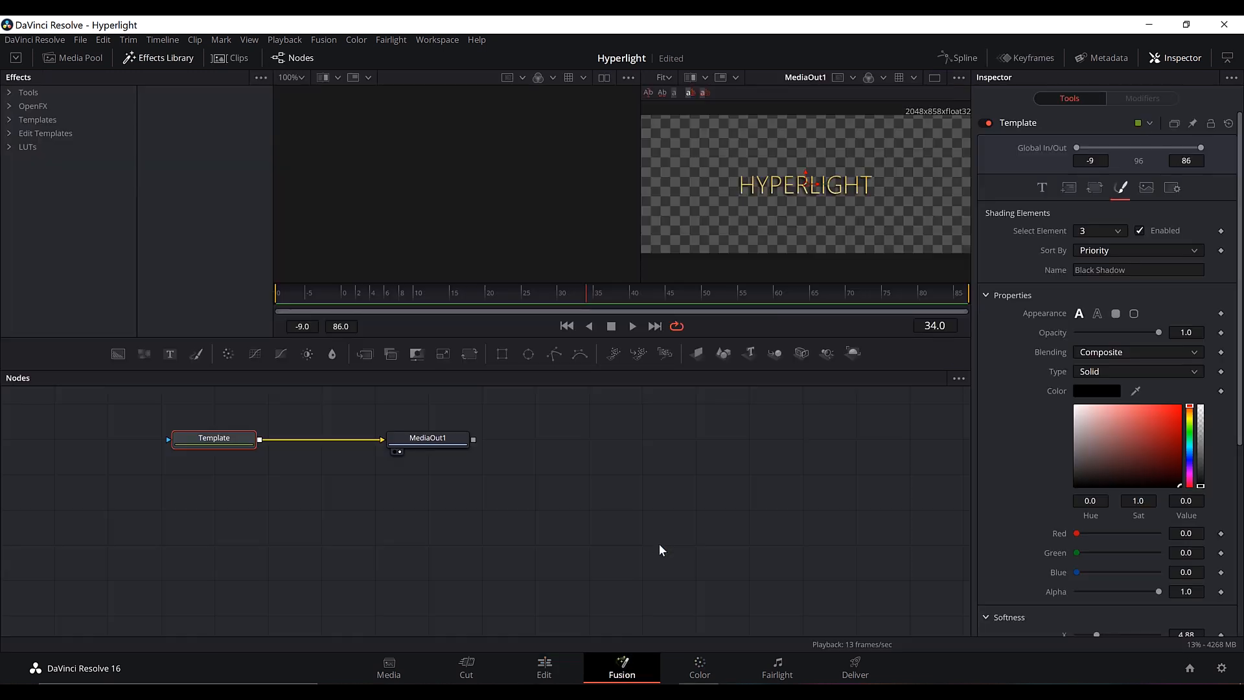
{"action": "left_click_drag", "start_coordinate": [613, 505], "coordinate": [745, 506]}
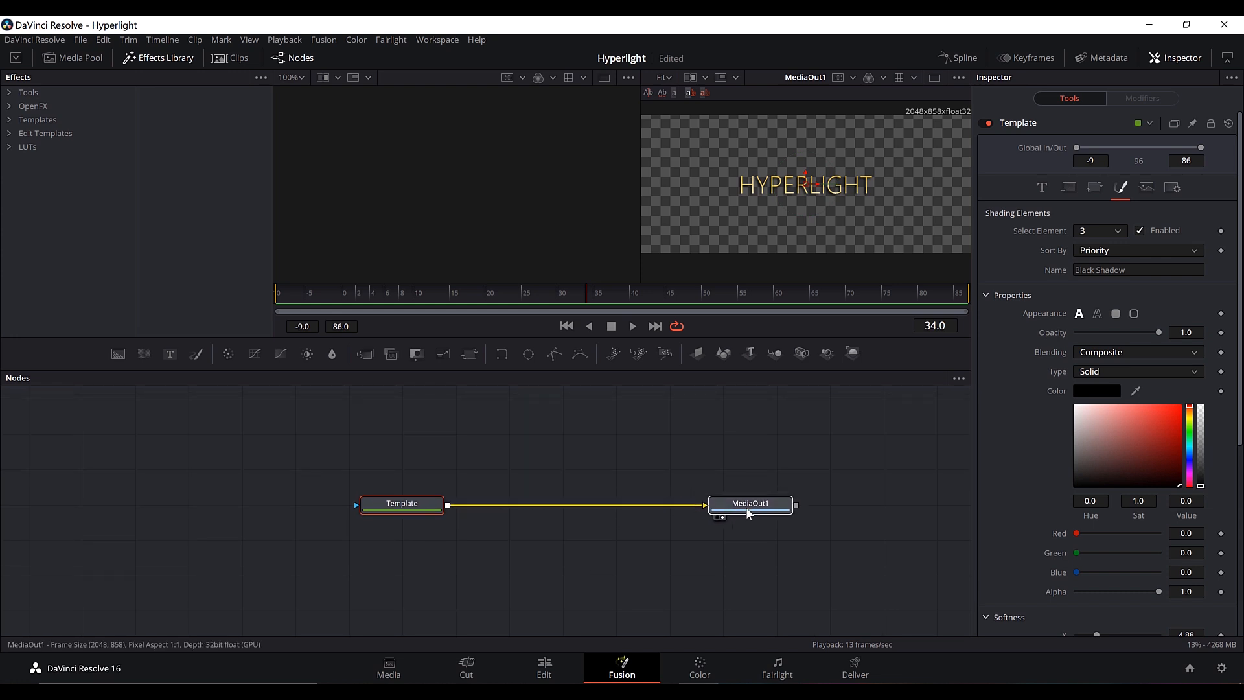
{"action": "left_click_drag", "start_coordinate": [389, 506], "coordinate": [275, 506]}
{"action": "left_click_drag", "start_coordinate": [563, 547], "coordinate": [567, 553]}
Step: Add a Rays effect between the Template and MediaOut1 nodes
{"action": "left_click", "coordinate": [752, 509]}
{"action": "left_click", "coordinate": [9, 93]}
{"action": "scroll", "coordinate": [89, 145], "scroll_direction": "down", "scroll_amount": 1}
{"action": "scroll", "coordinate": [89, 145], "scroll_direction": "down", "scroll_amount": 1}
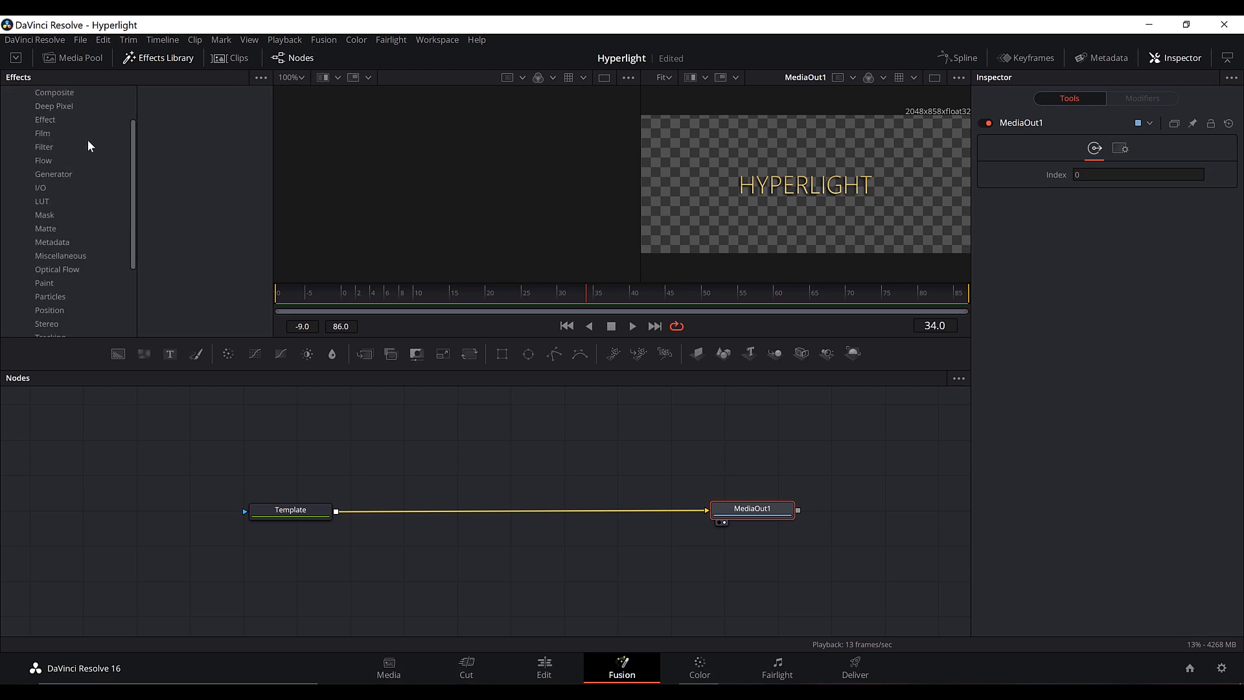
{"action": "left_click", "coordinate": [45, 120]}
{"action": "left_click_drag", "start_coordinate": [192, 196], "coordinate": [299, 306]}
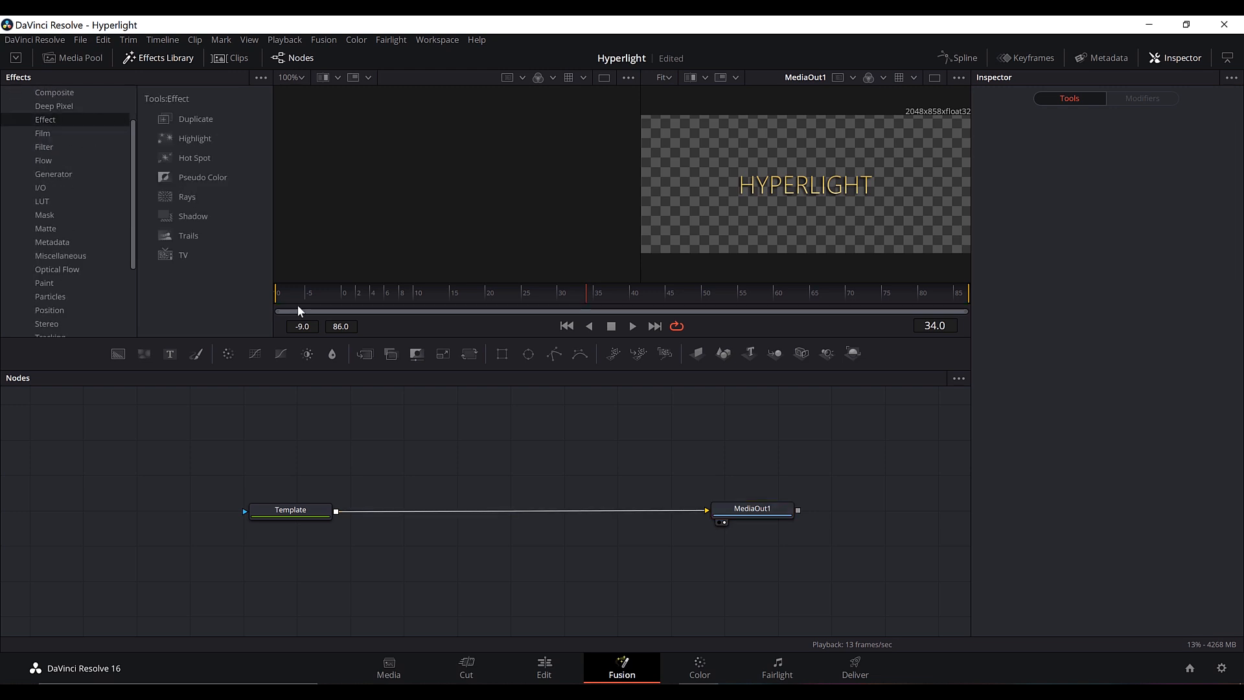
{"action": "left_click", "coordinate": [310, 507]}
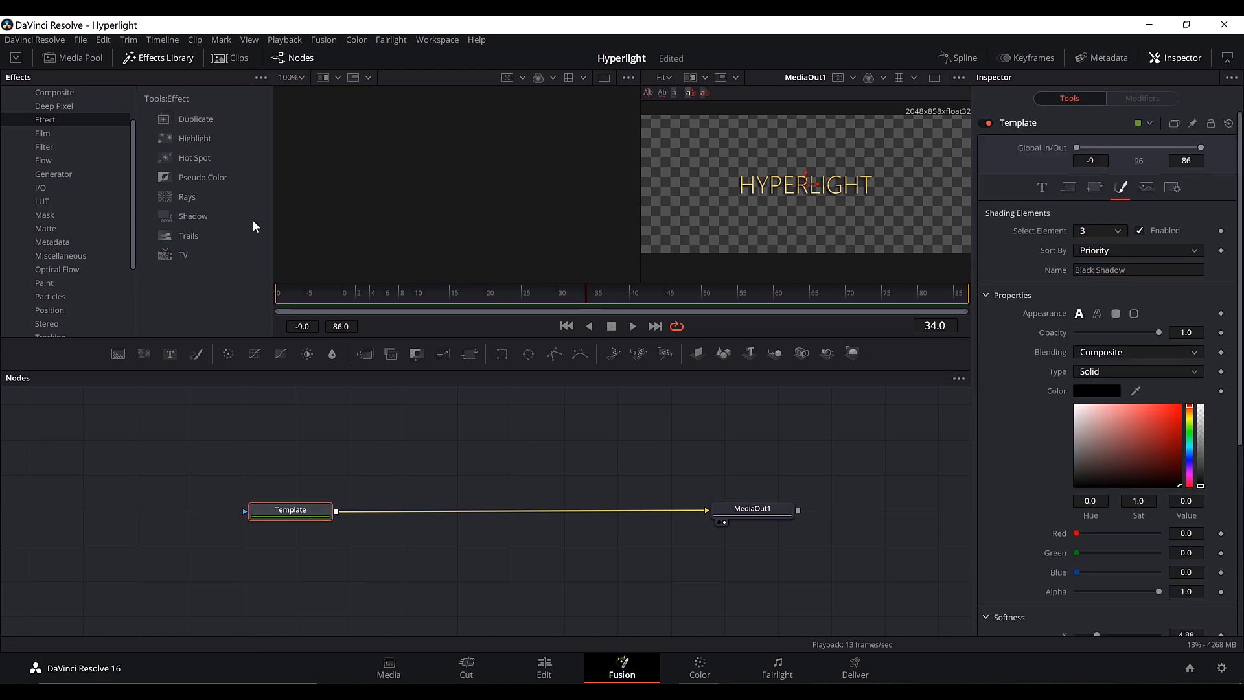
{"action": "double_click", "coordinate": [184, 197]}
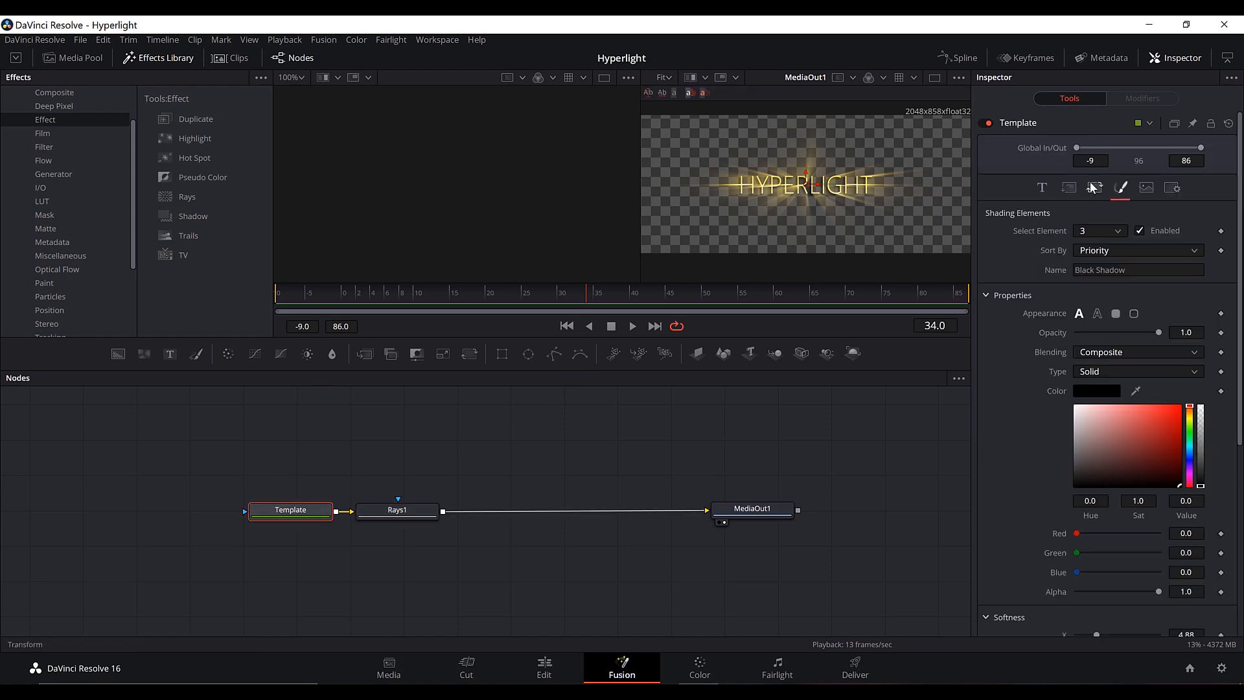
{"action": "scroll", "coordinate": [1058, 230], "scroll_direction": "down", "scroll_amount": 1}
{"action": "scroll", "coordinate": [1009, 312], "scroll_direction": "down", "scroll_amount": 5}
{"action": "scroll", "coordinate": [1007, 299], "scroll_direction": "up", "scroll_amount": 2}
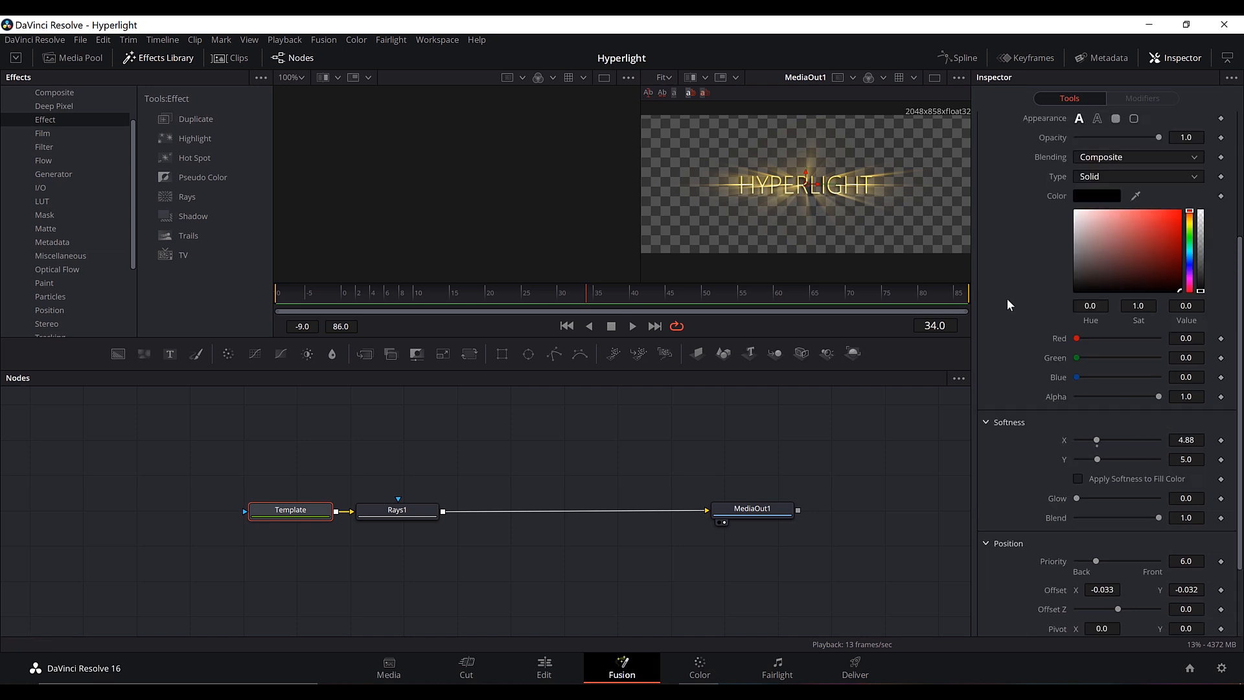
{"action": "scroll", "coordinate": [1007, 298], "scroll_direction": "up", "scroll_amount": 3}
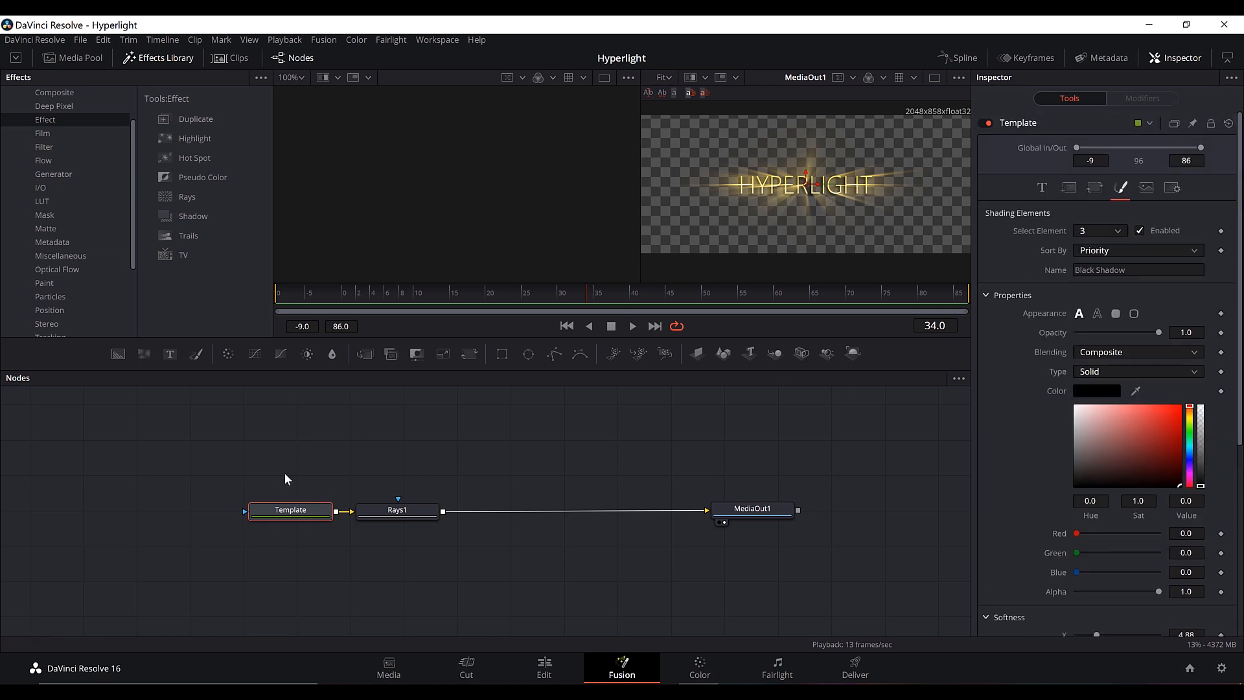
Step: Hide the Effects Library and keyframe the Rays1 node's center on frame -9 with a Y value of 0.9
{"action": "left_click", "coordinate": [166, 58]}
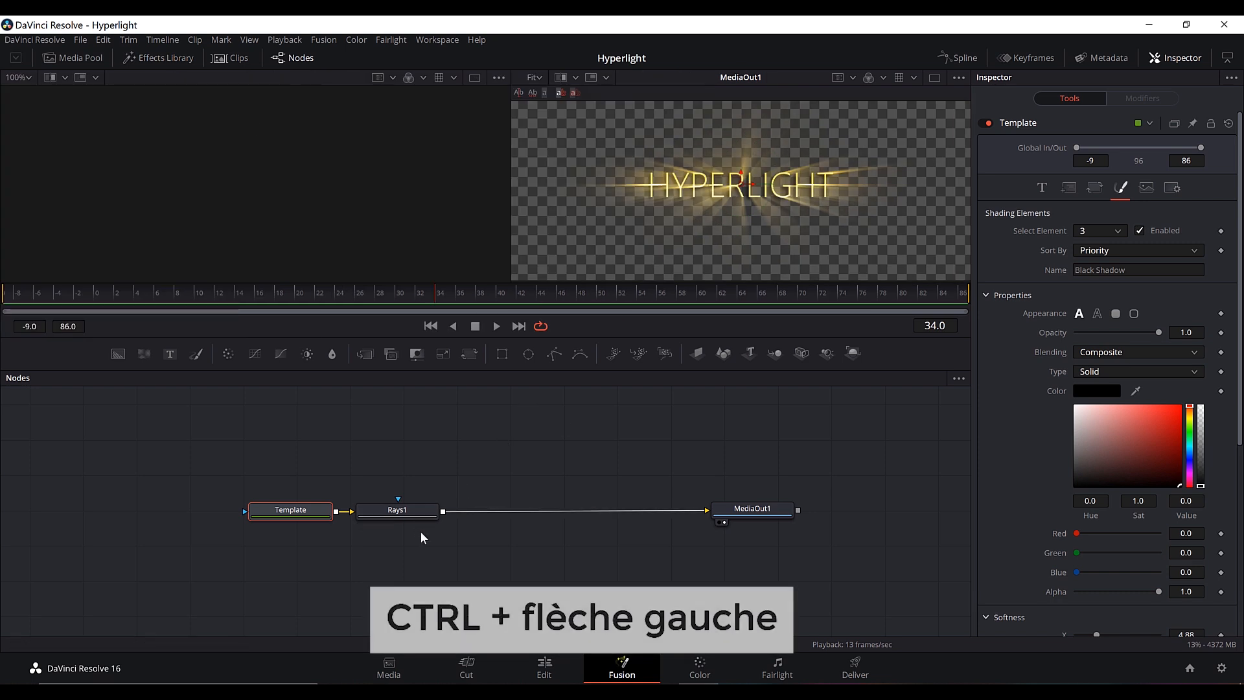
{"action": "key", "text": "Home"}
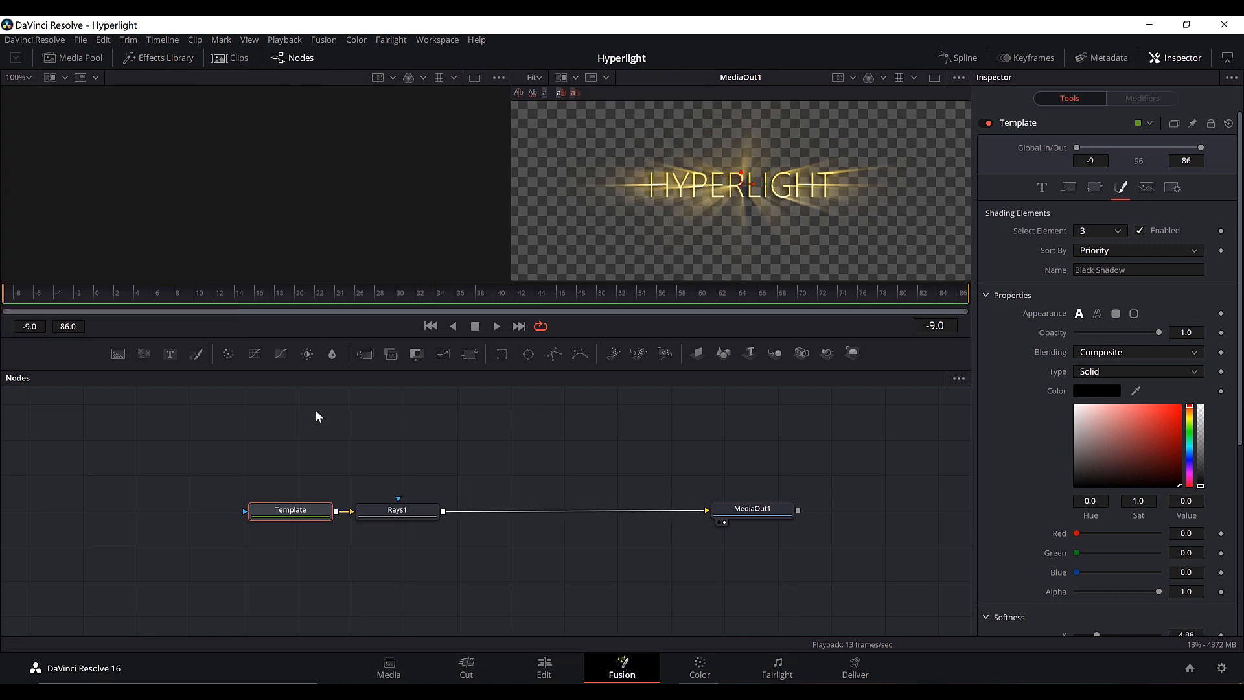
{"action": "left_click", "coordinate": [393, 512]}
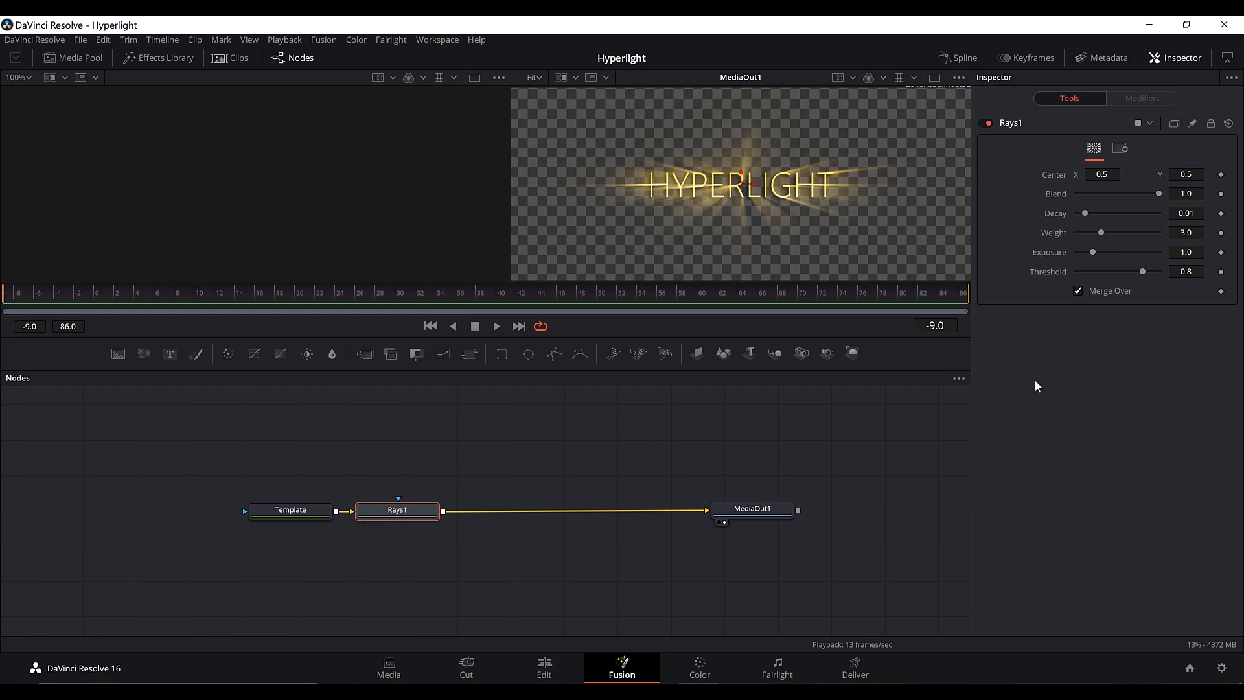
{"action": "left_click", "coordinate": [1221, 175]}
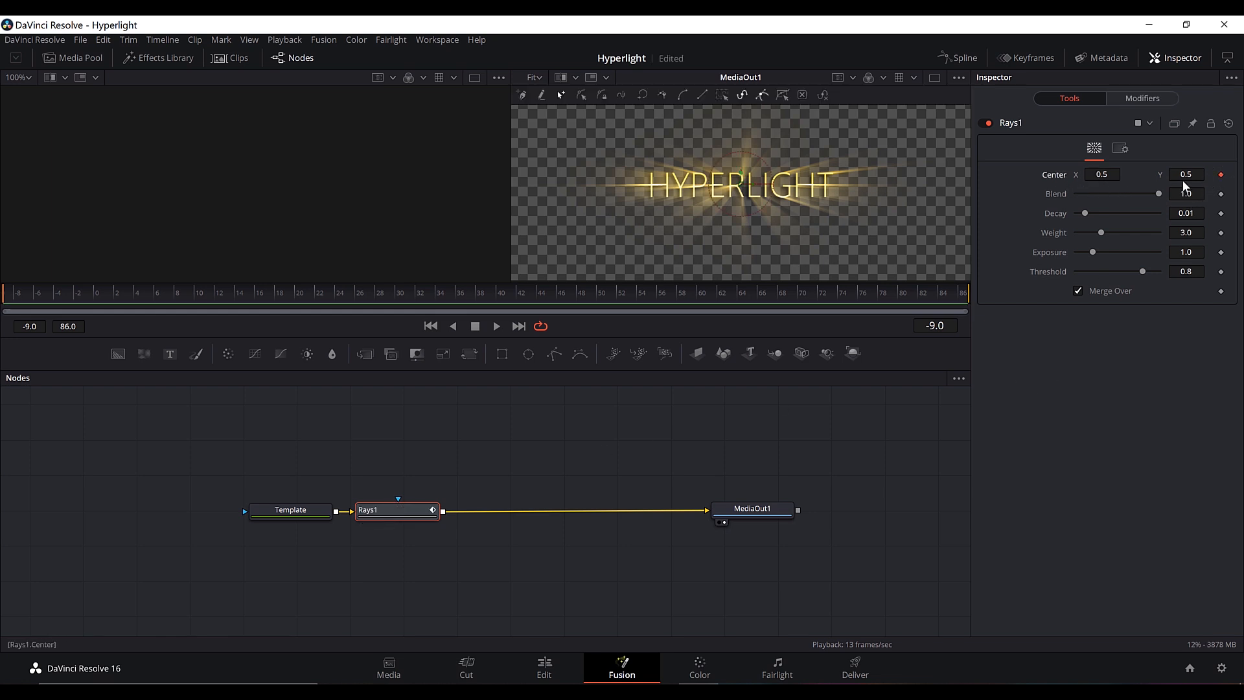
{"action": "left_click_drag", "start_coordinate": [1186, 174], "coordinate": [1212, 175]}
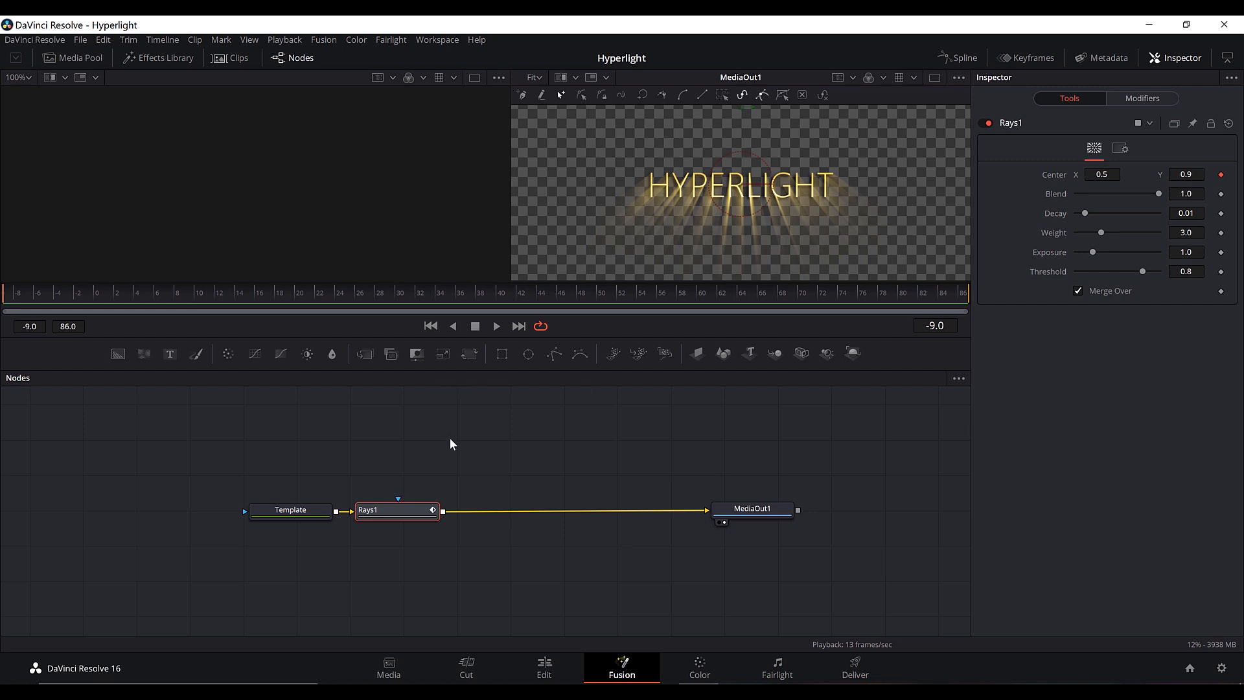
Step: Set the Rays1 center Y to 0.0 on the last frame, 86, and play back the animation
{"action": "key", "text": "ctrl+Right"}
{"action": "left_click_drag", "start_coordinate": [1185, 173], "coordinate": [598, 267]}
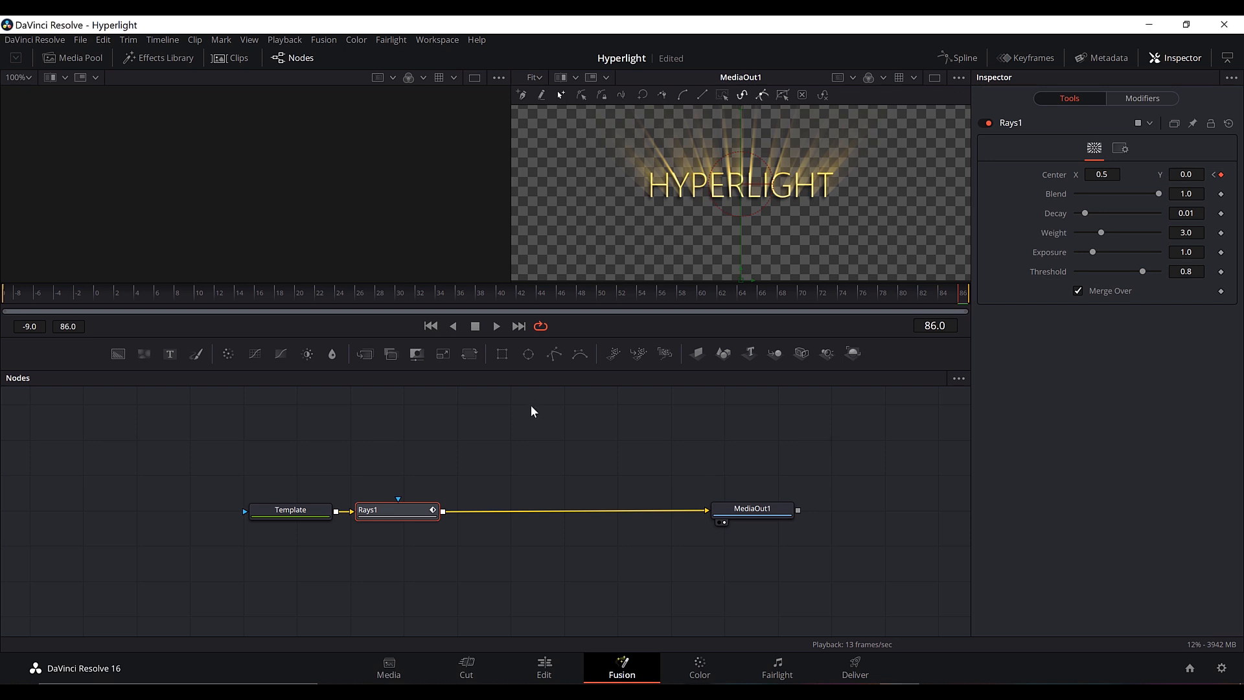
{"action": "left_click", "coordinate": [497, 327]}
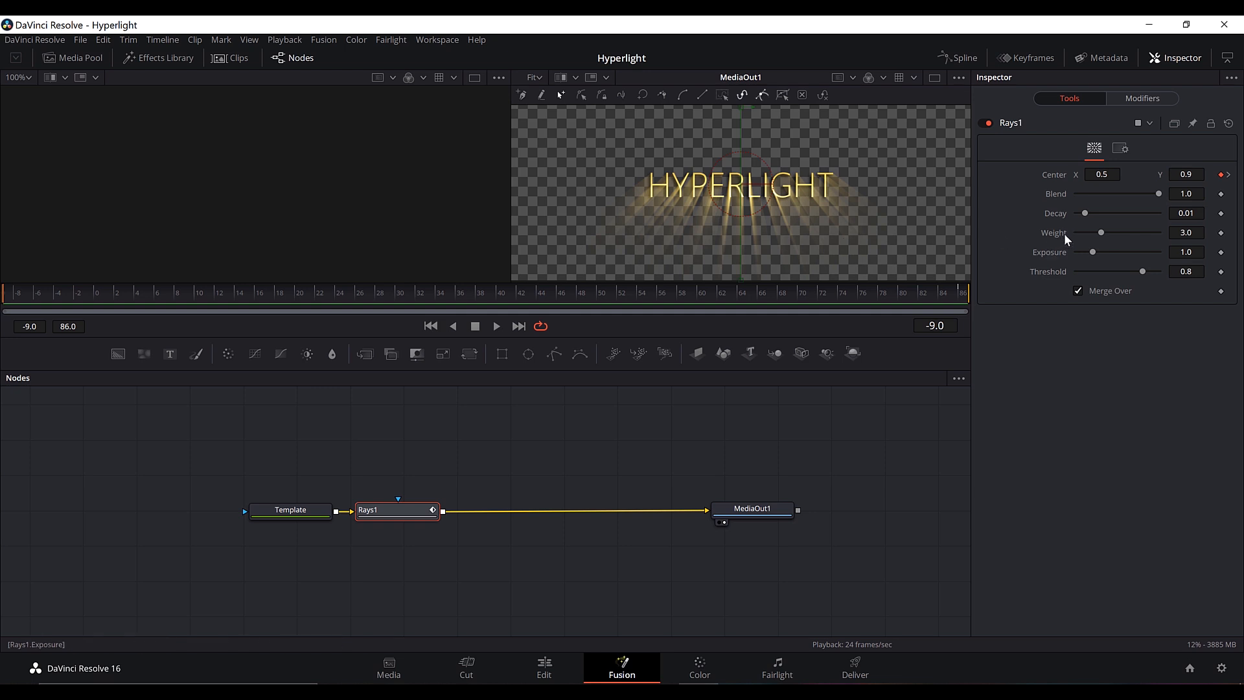
Step: Keyframe the Rays1 weight at 0.0 on frame -9 and at 3.0 around frame 42
{"action": "left_click", "coordinate": [1221, 233]}
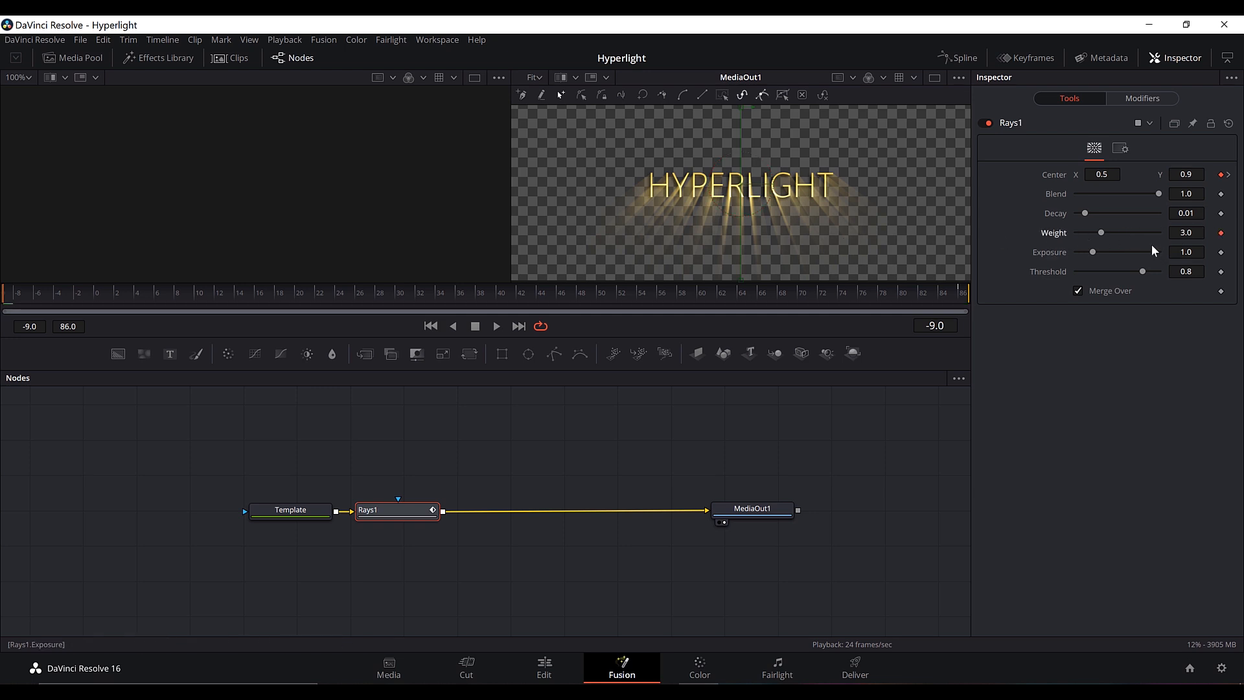
{"action": "left_click_drag", "start_coordinate": [1103, 237], "coordinate": [1063, 244]}
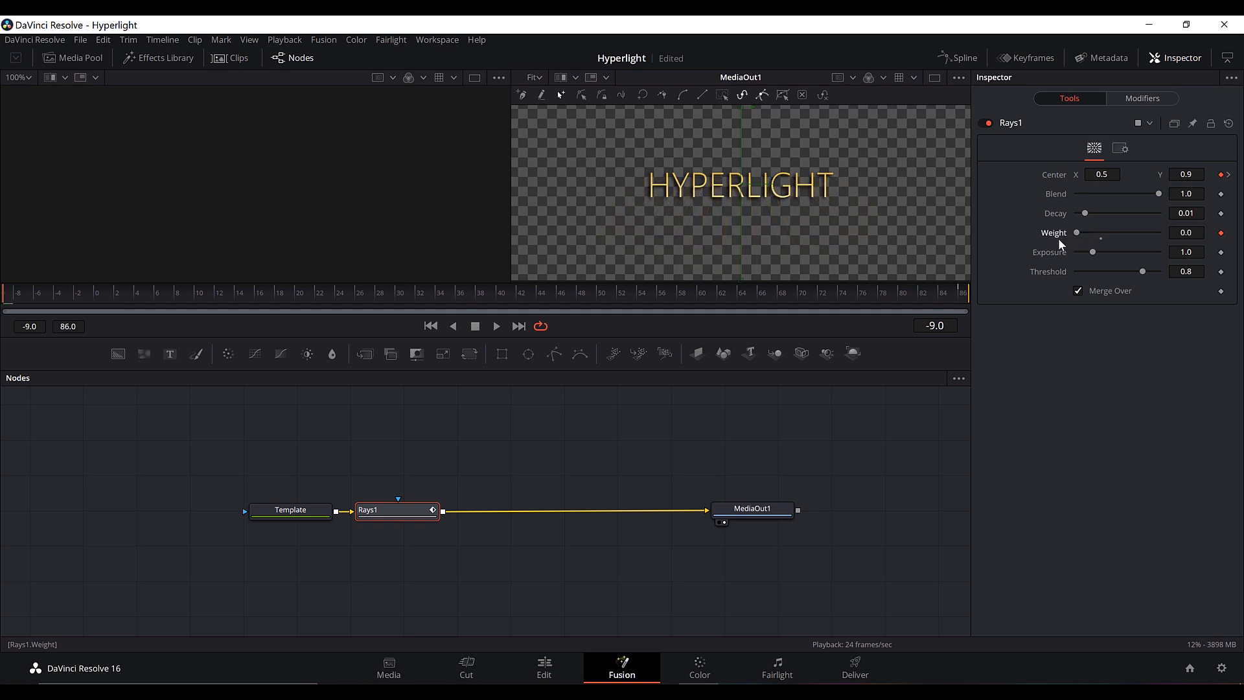
{"action": "left_click", "coordinate": [496, 305]}
{"action": "left_click_drag", "start_coordinate": [497, 305], "coordinate": [519, 297]}
{"action": "left_click_drag", "start_coordinate": [1083, 235], "coordinate": [1105, 237]}
Step: Set the Rays1 weight to 0.0 on frame 86 and preview the light rays fading in and out
{"action": "key", "text": "End"}
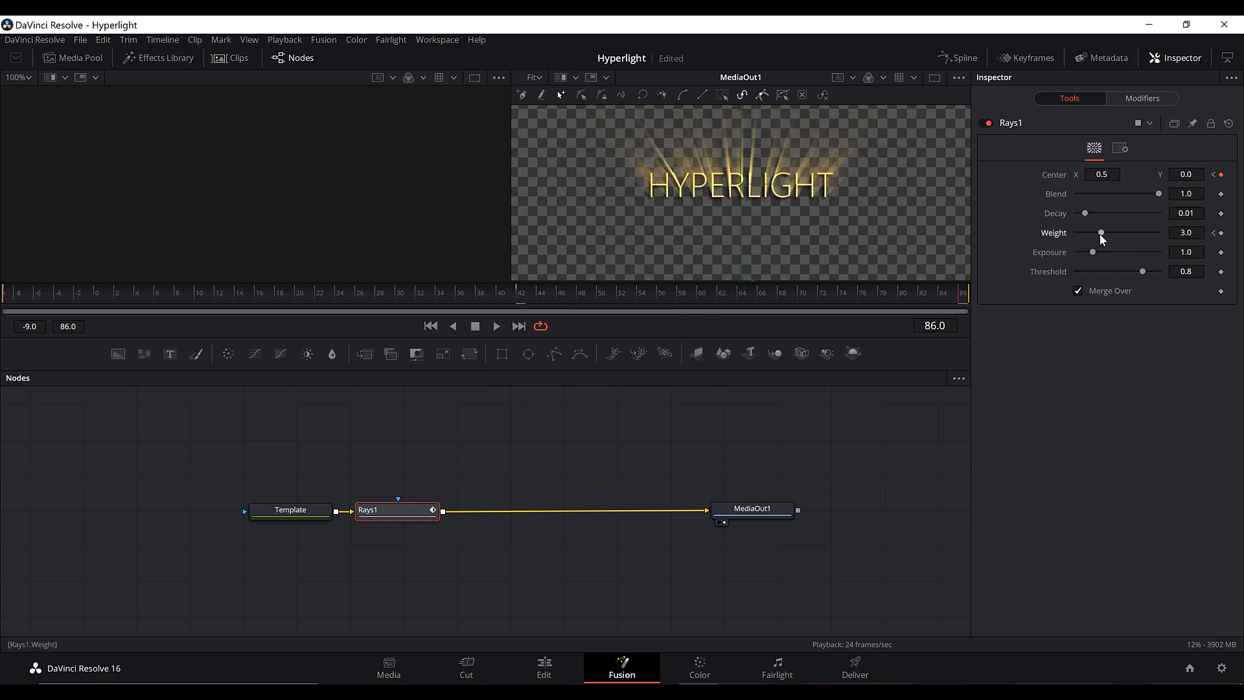
{"action": "left_click_drag", "start_coordinate": [1101, 233], "coordinate": [1037, 250]}
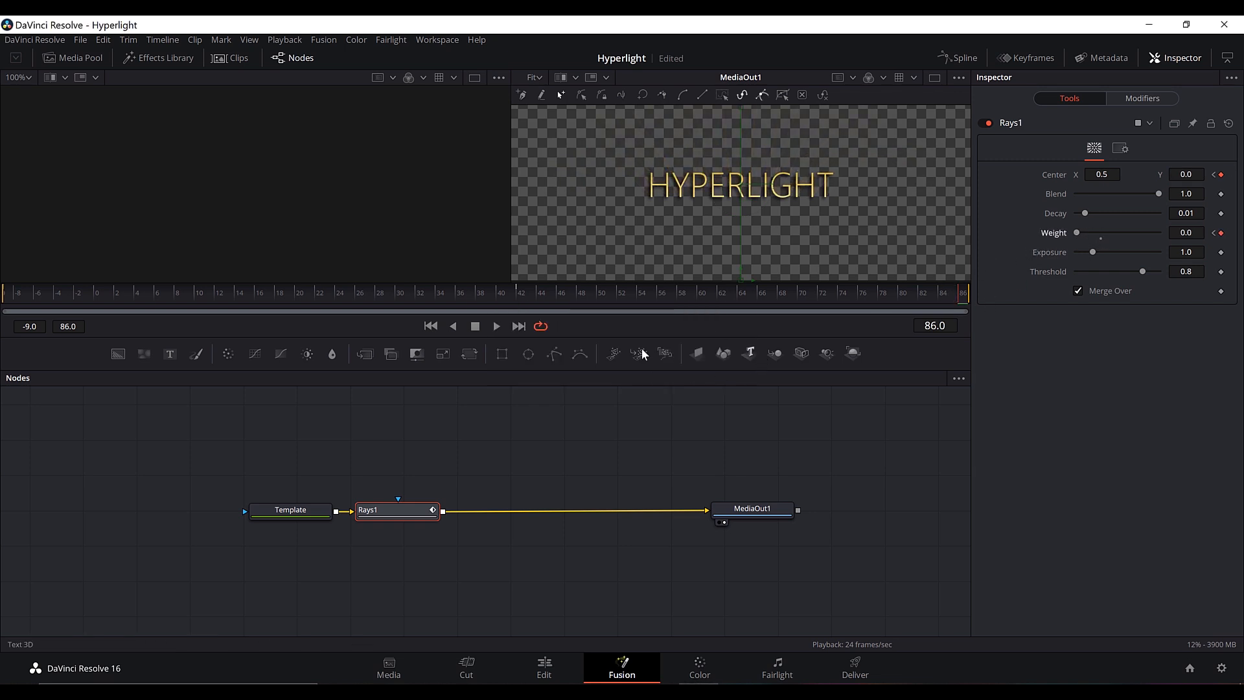
{"action": "left_click", "coordinate": [497, 327]}
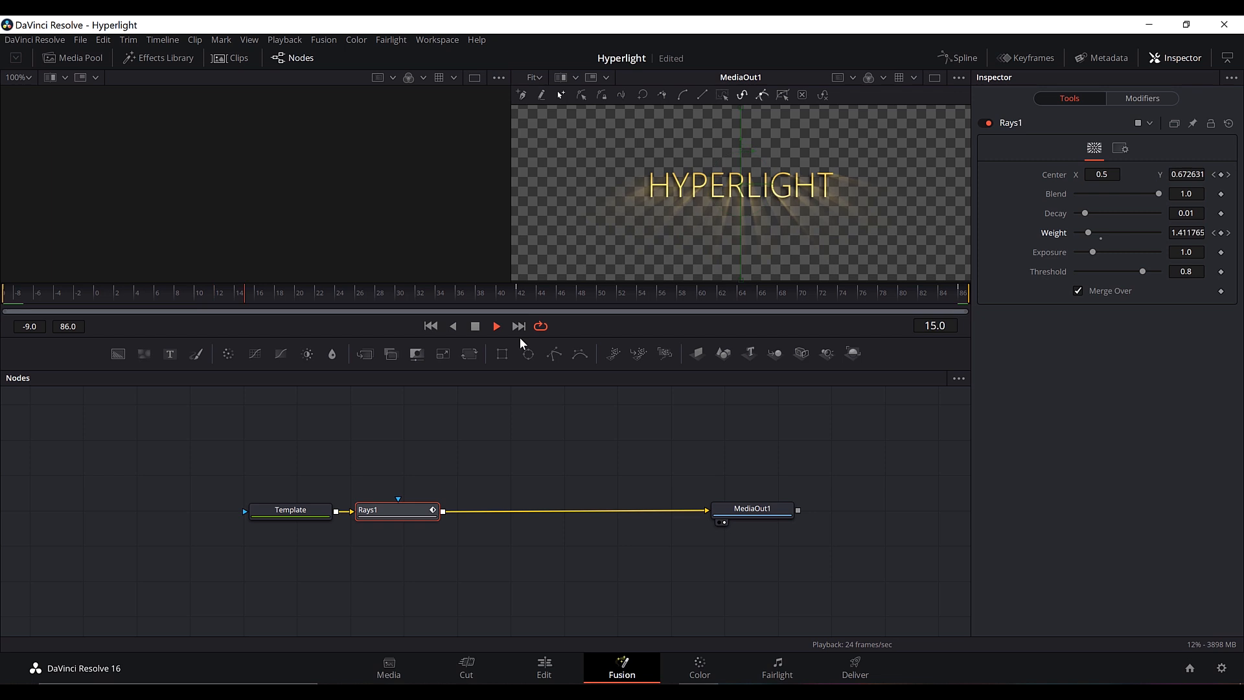
{"action": "key", "text": "space"}
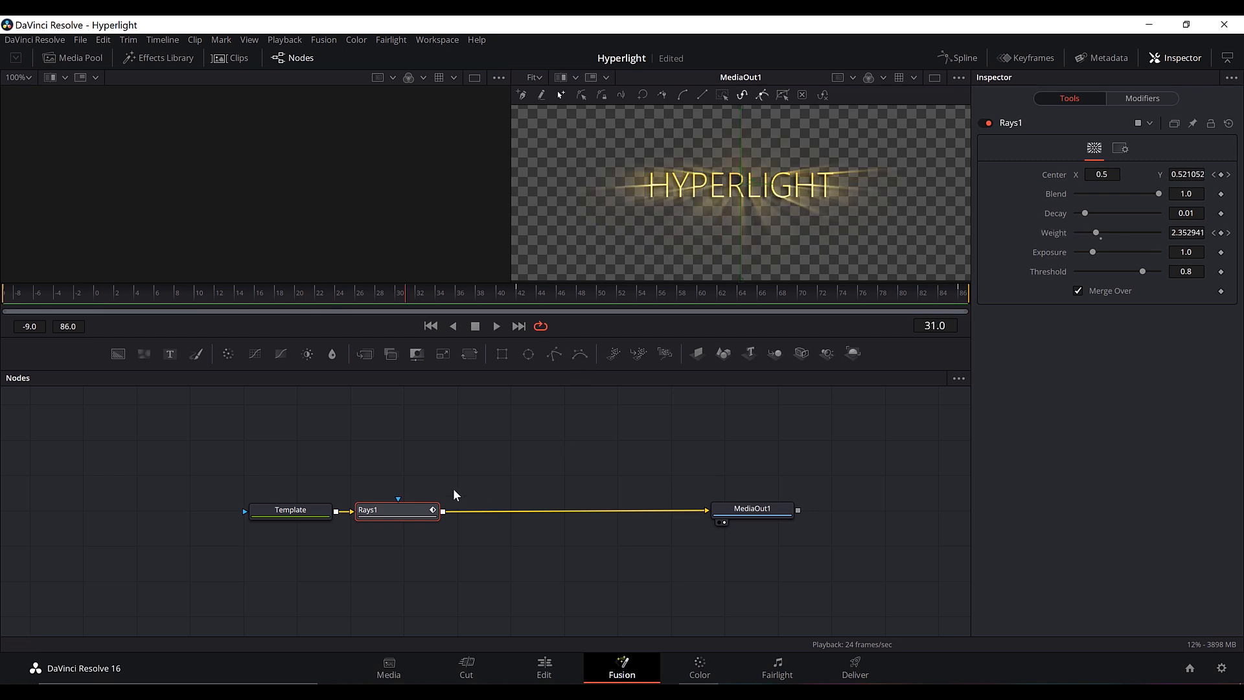
Step: Add a keyframe for the Template text's tracking at 1.0 on frame -9
{"action": "left_click", "coordinate": [288, 515]}
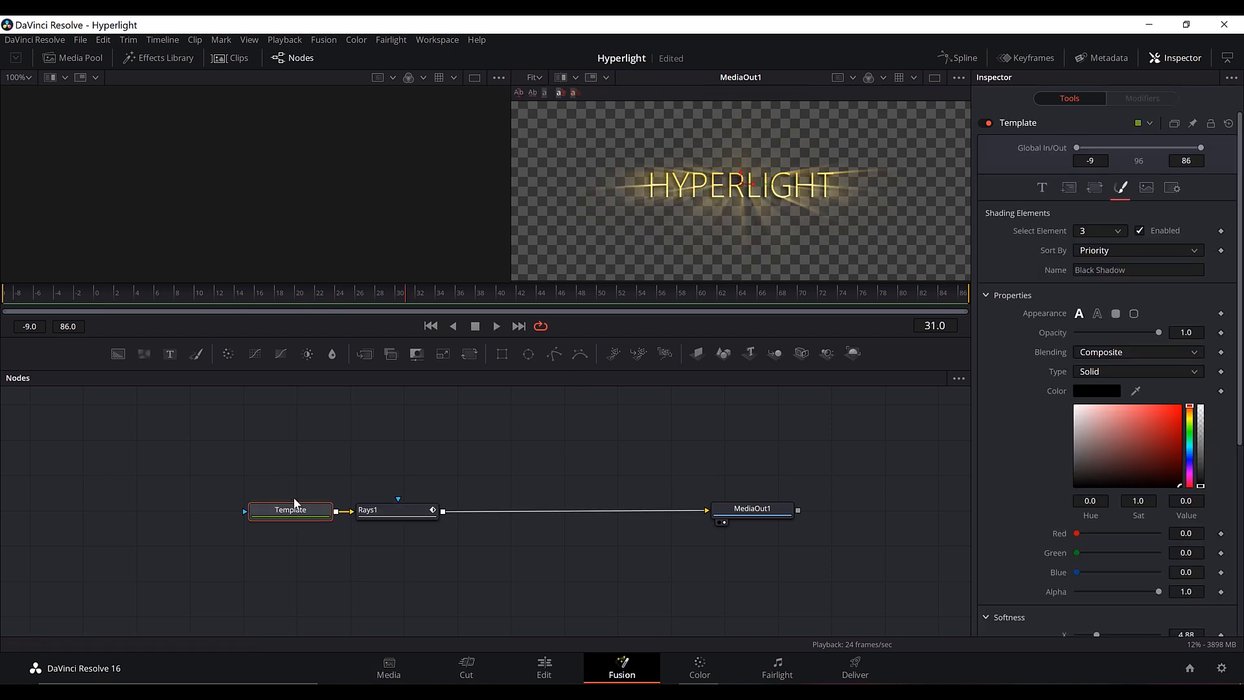
{"action": "left_click", "coordinate": [1042, 190]}
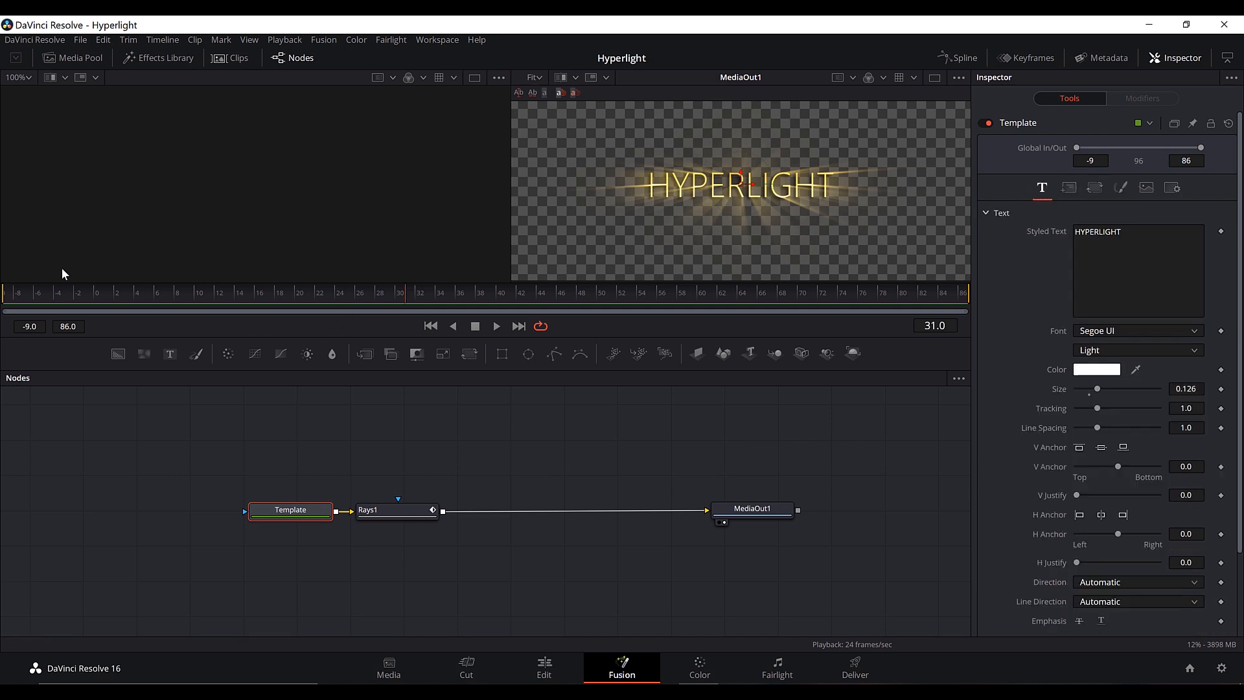
{"action": "key", "text": "Home"}
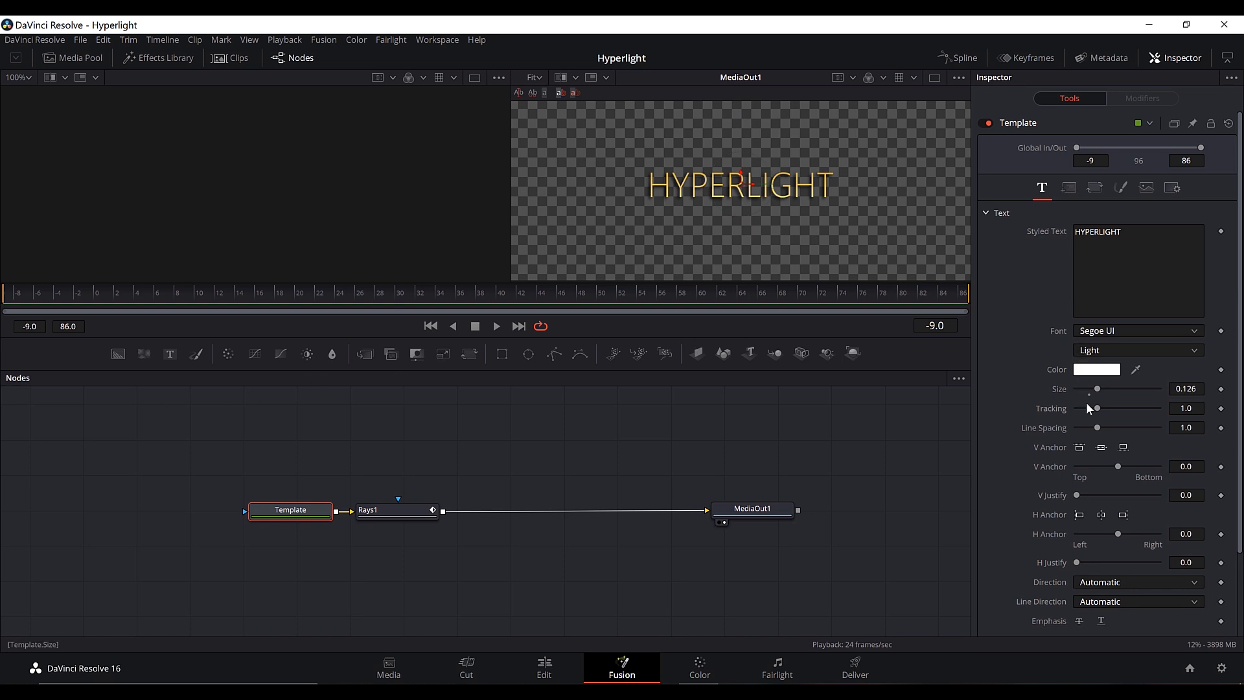
{"action": "left_click", "coordinate": [1221, 408]}
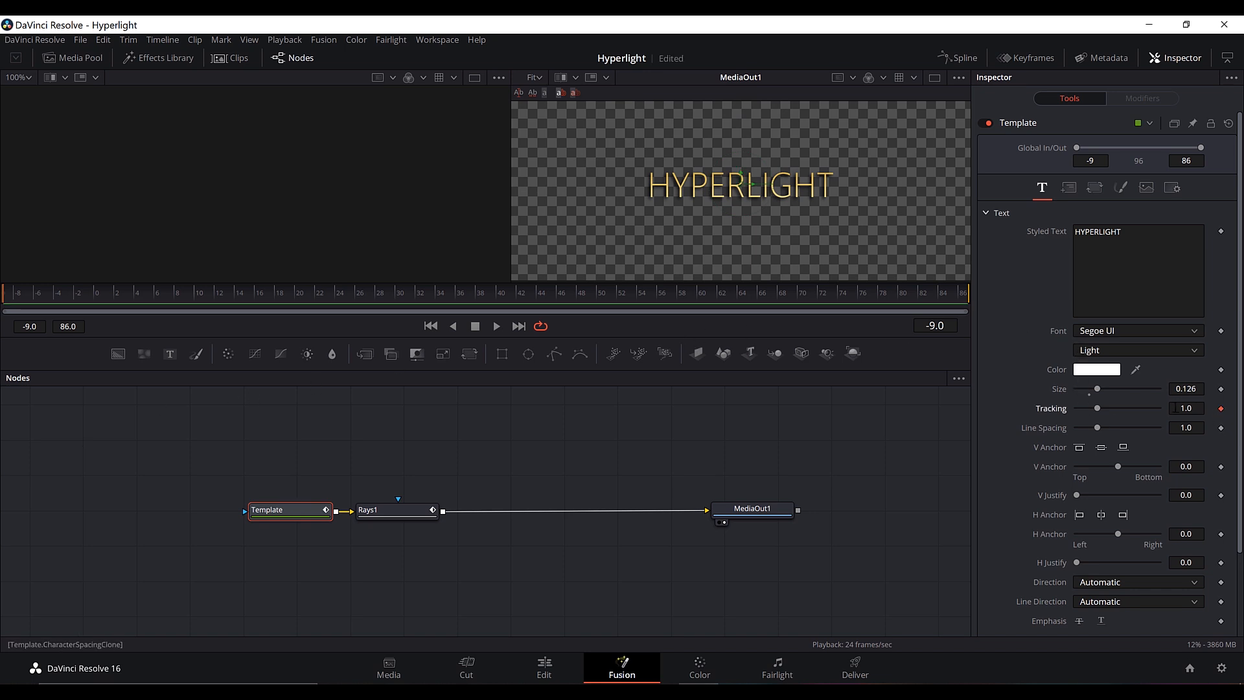
Step: Increase the Template text's tracking slightly on the last frame and play back the letter-spacing animation
{"action": "key", "text": "End"}
{"action": "left_click_drag", "start_coordinate": [1095, 408], "coordinate": [1098, 414]}
{"action": "key", "text": "space"}
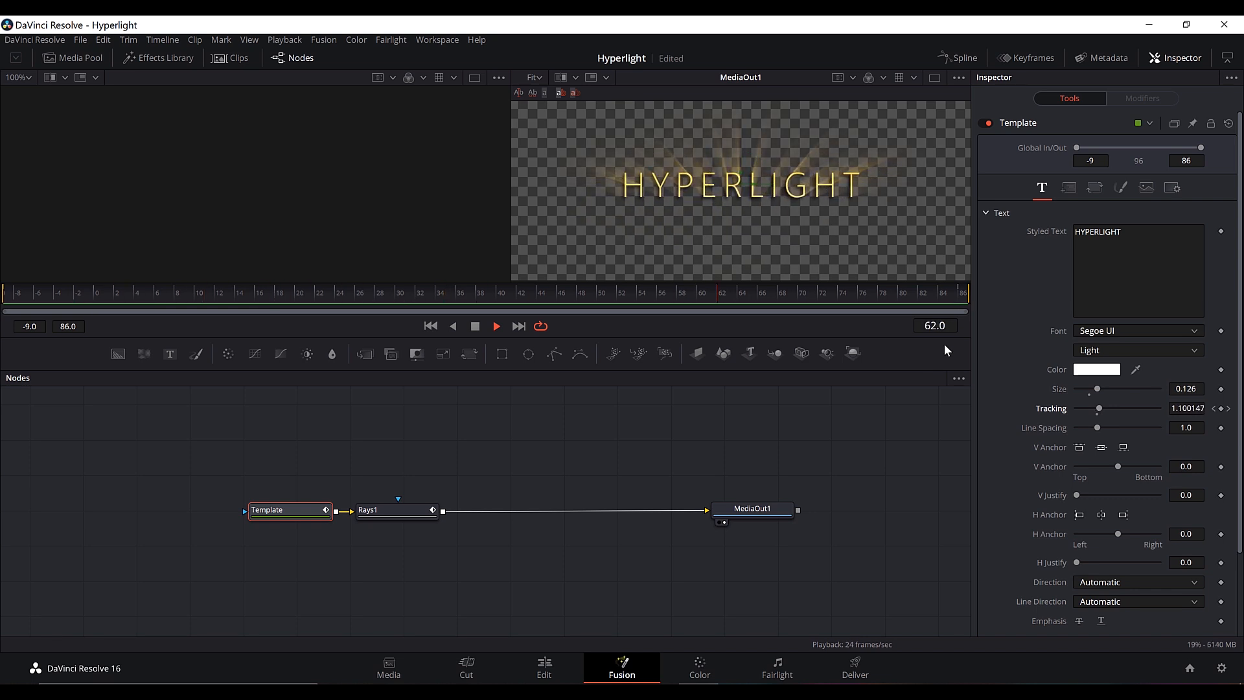
{"action": "key", "text": "space"}
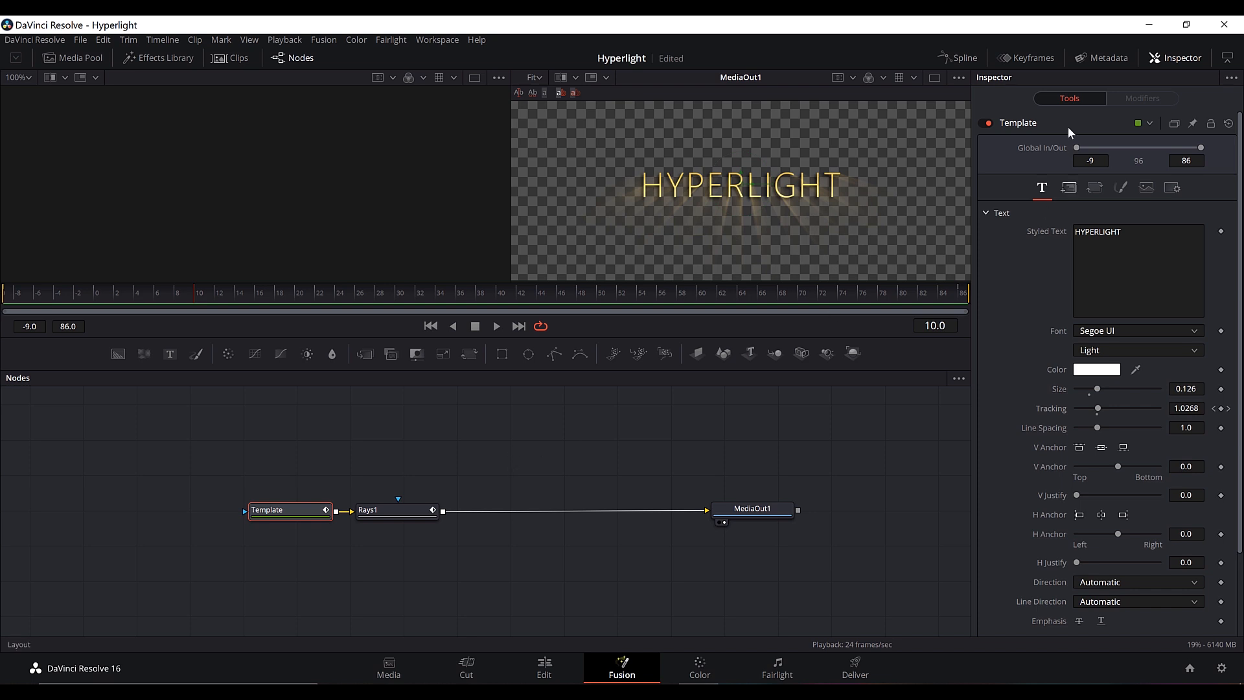
Step: Open the Keyframes and Spline editors side by side and hide the node graph
{"action": "left_click", "coordinate": [1029, 58]}
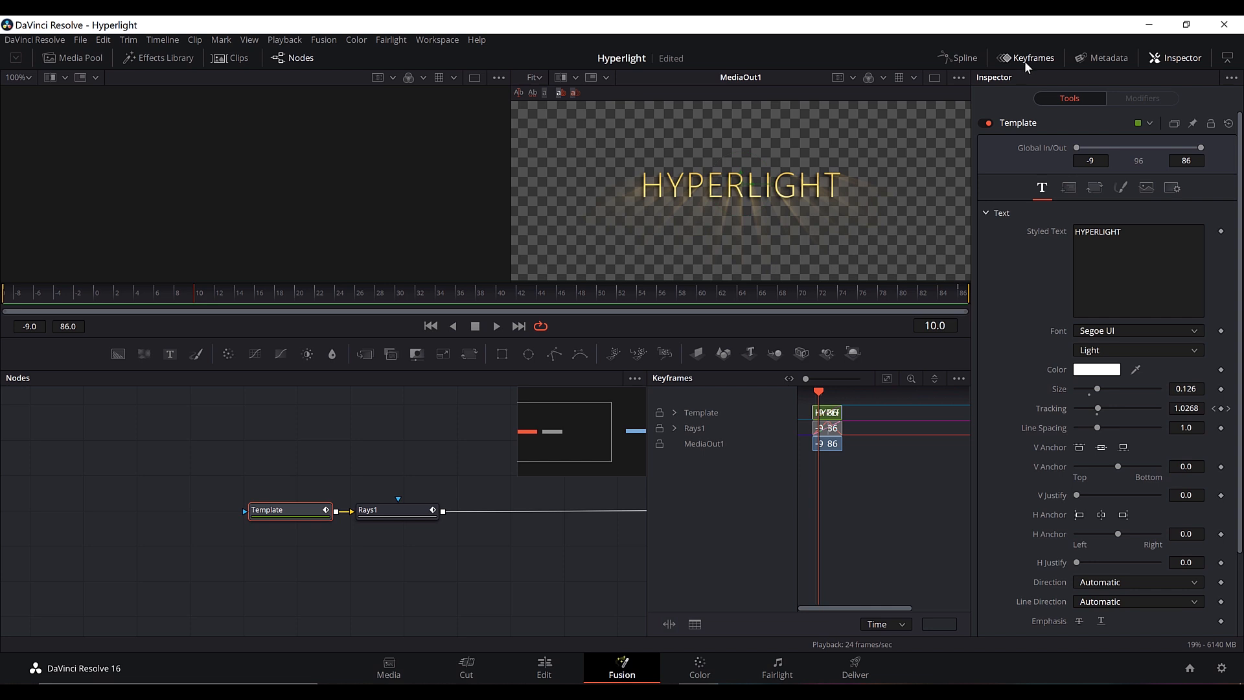
{"action": "left_click", "coordinate": [966, 57]}
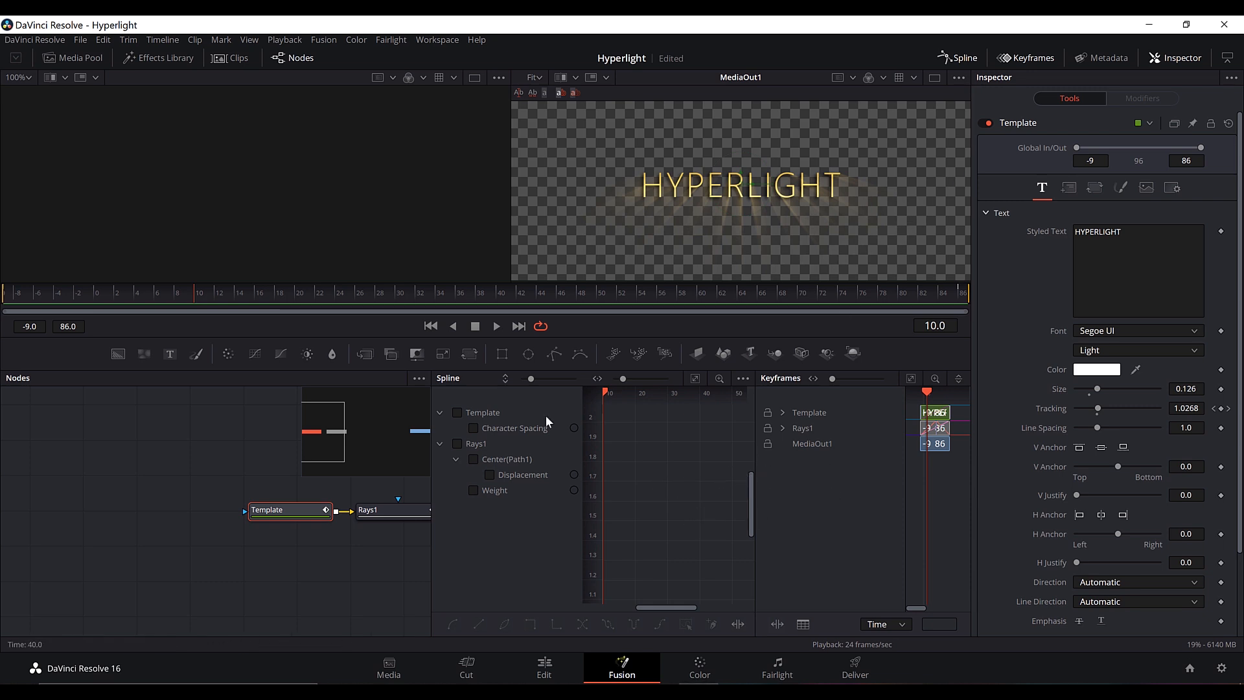
{"action": "left_click", "coordinate": [289, 58]}
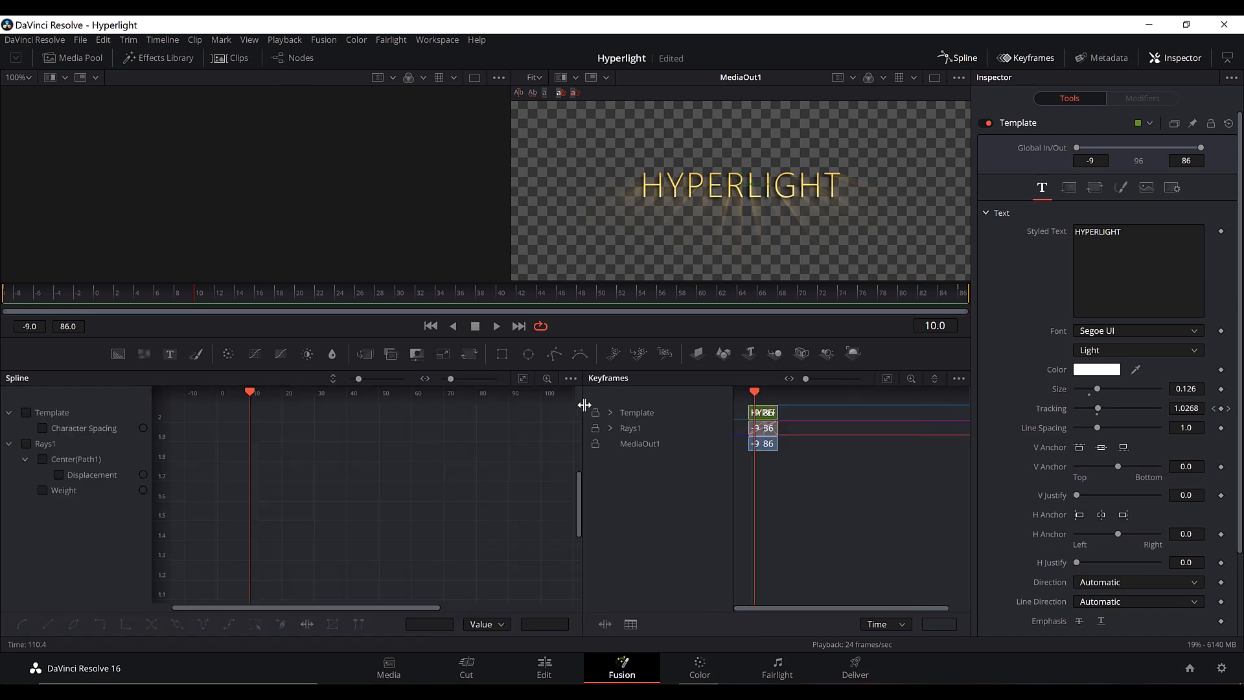
{"action": "left_click_drag", "start_coordinate": [584, 405], "coordinate": [550, 422]}
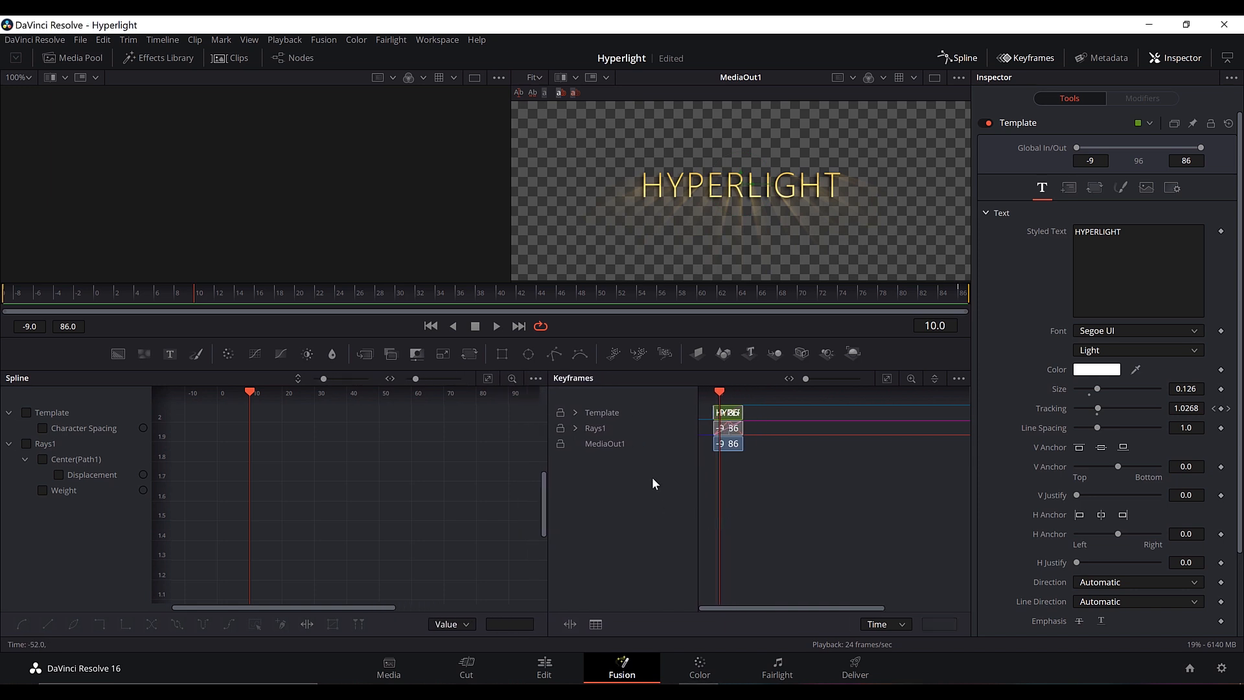
Step: Widen the Keyframes editor to fit the full clip range and expand the Template and Rays1 tracks into their animated parameters
{"action": "left_click", "coordinate": [806, 378]}
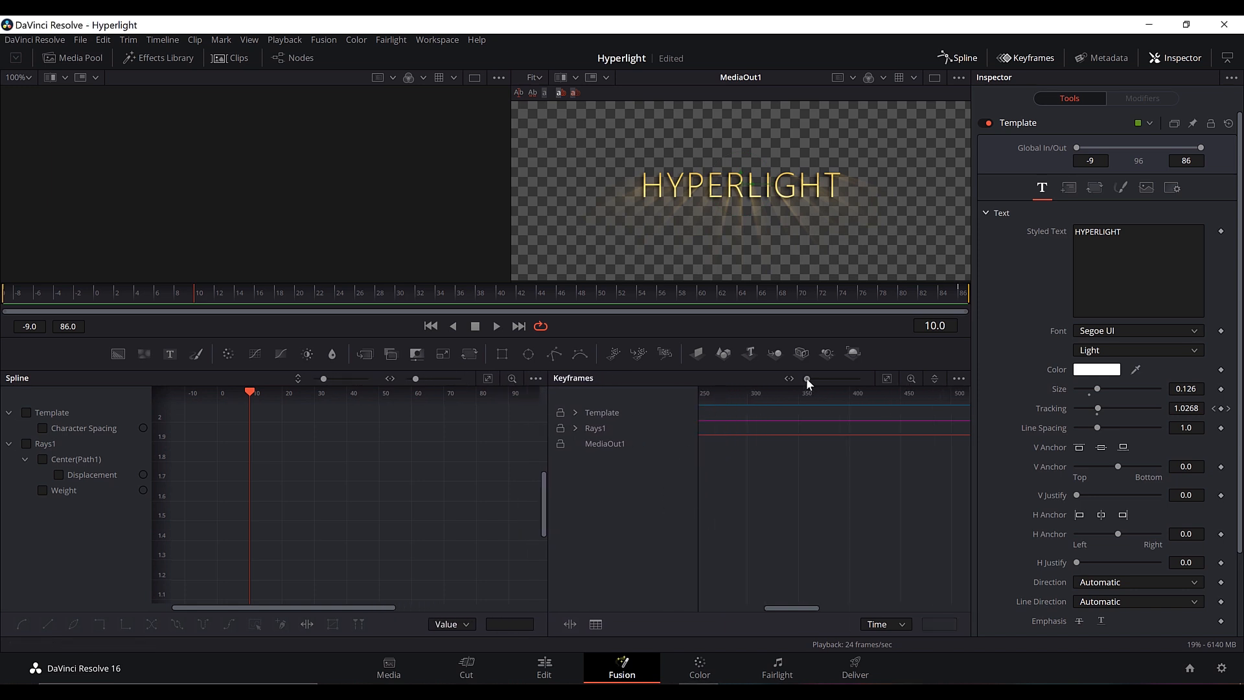
{"action": "left_click_drag", "start_coordinate": [789, 606], "coordinate": [714, 611]}
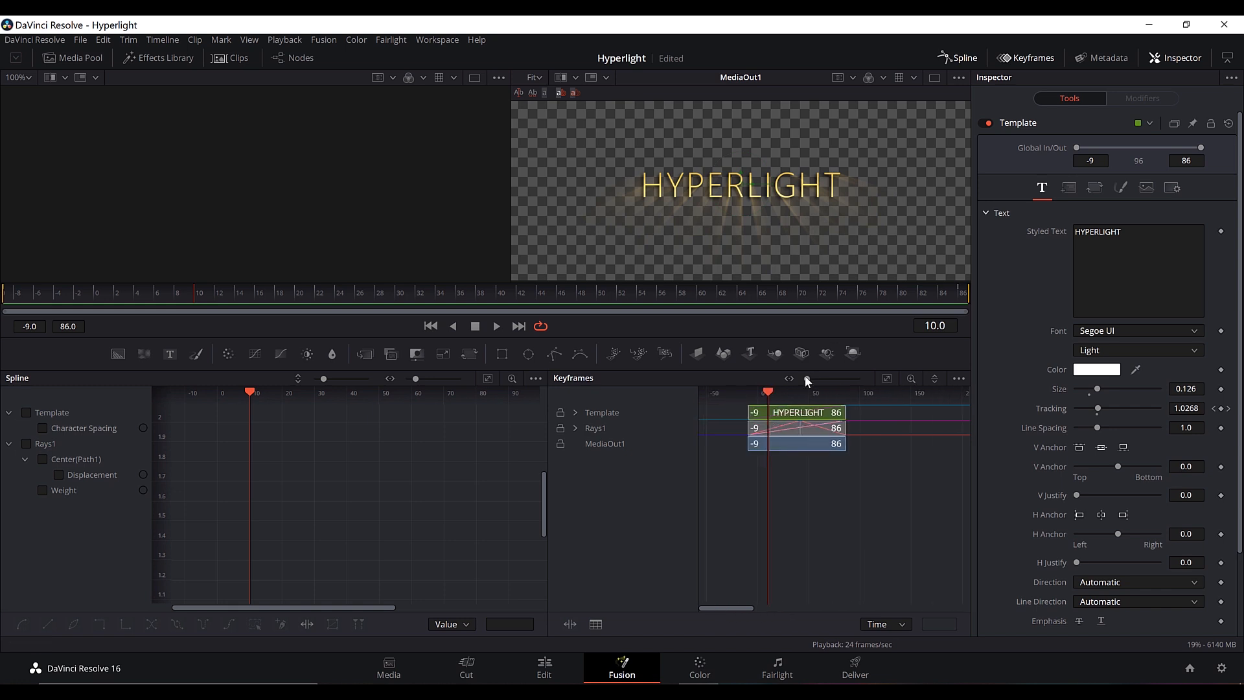
{"action": "left_click_drag", "start_coordinate": [807, 378], "coordinate": [815, 383]}
{"action": "left_click_drag", "start_coordinate": [547, 396], "coordinate": [436, 415]}
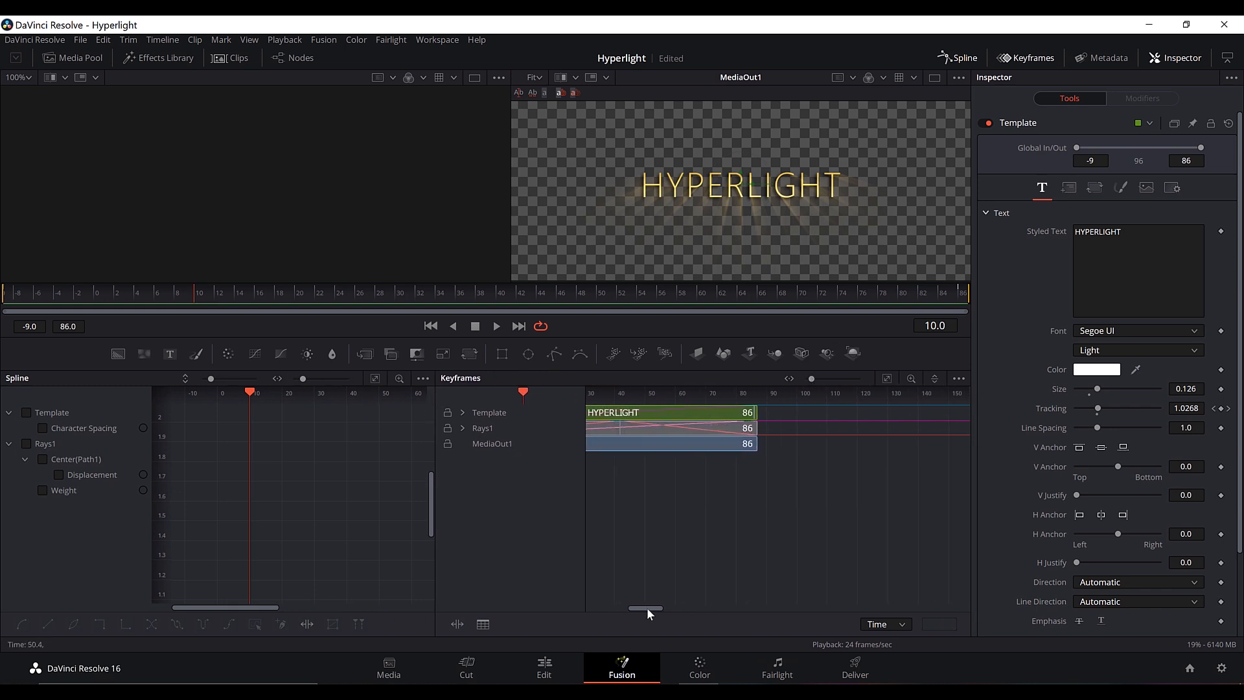
{"action": "left_click_drag", "start_coordinate": [646, 612], "coordinate": [631, 609]}
{"action": "left_click_drag", "start_coordinate": [810, 378], "coordinate": [813, 378]}
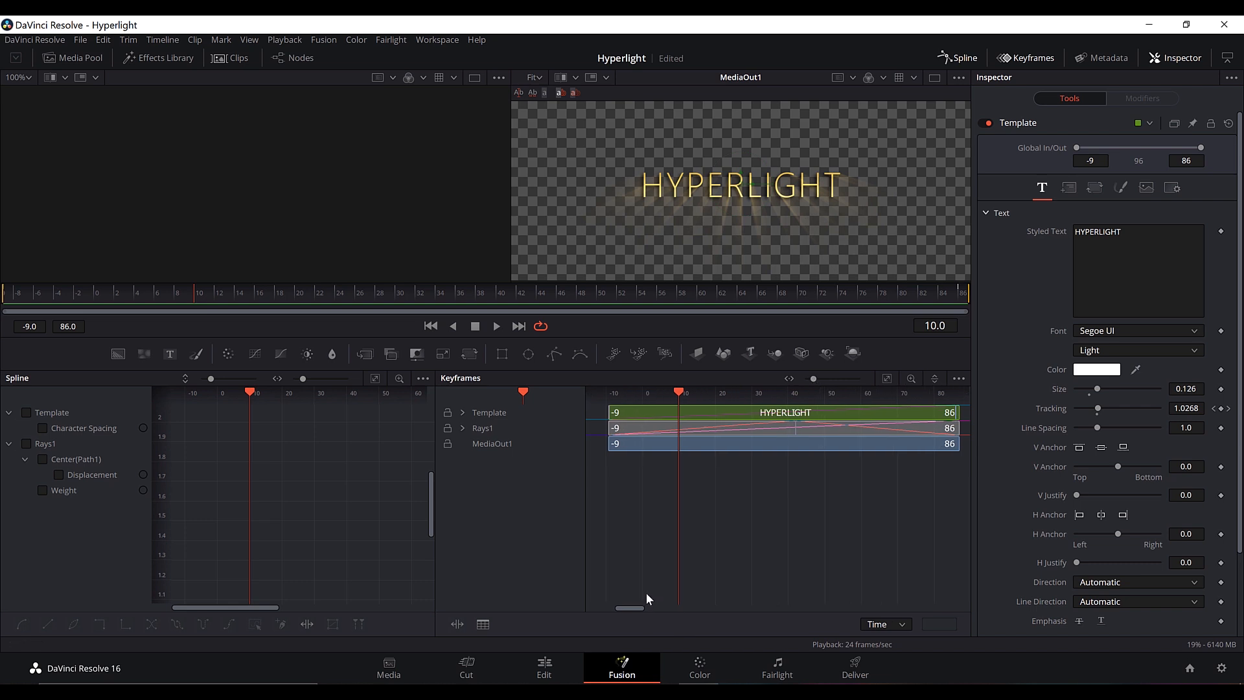
{"action": "mouse_move", "coordinate": [733, 541]}
{"action": "left_mouse_down"}
{"action": "mouse_move", "coordinate": [722, 544]}
{"action": "mouse_move", "coordinate": [759, 524]}
{"action": "mouse_move", "coordinate": [724, 535]}
{"action": "left_mouse_up"}
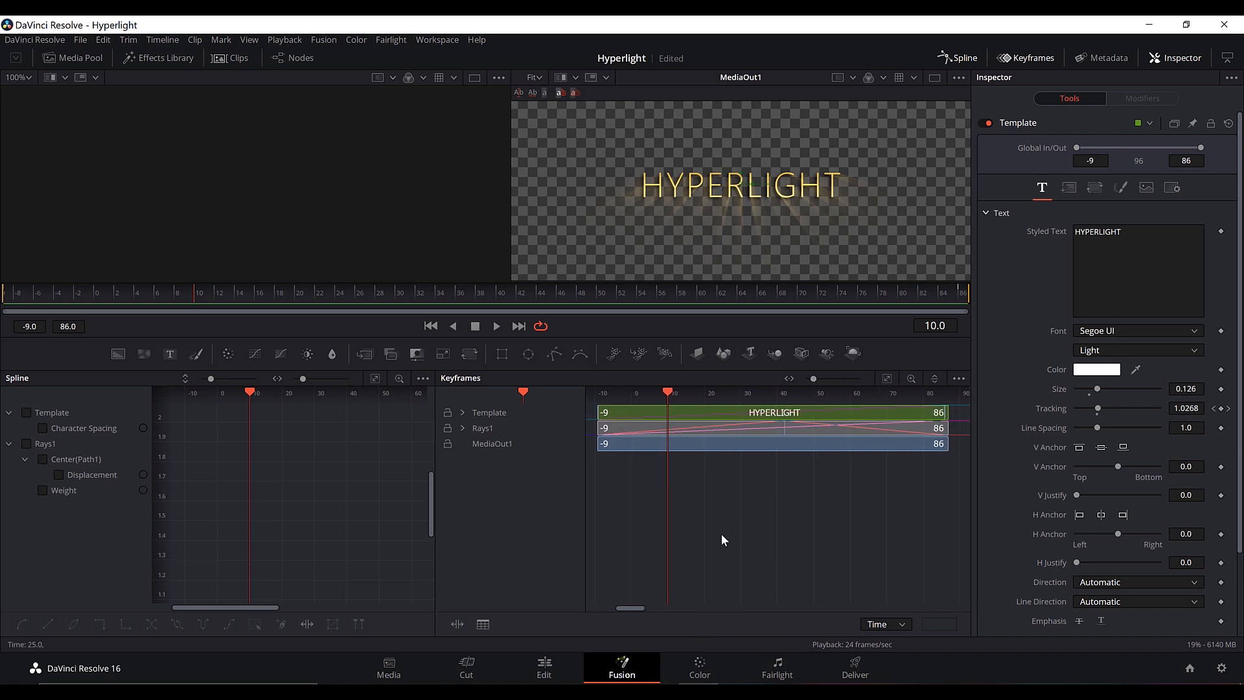
{"action": "left_click", "coordinate": [462, 413]}
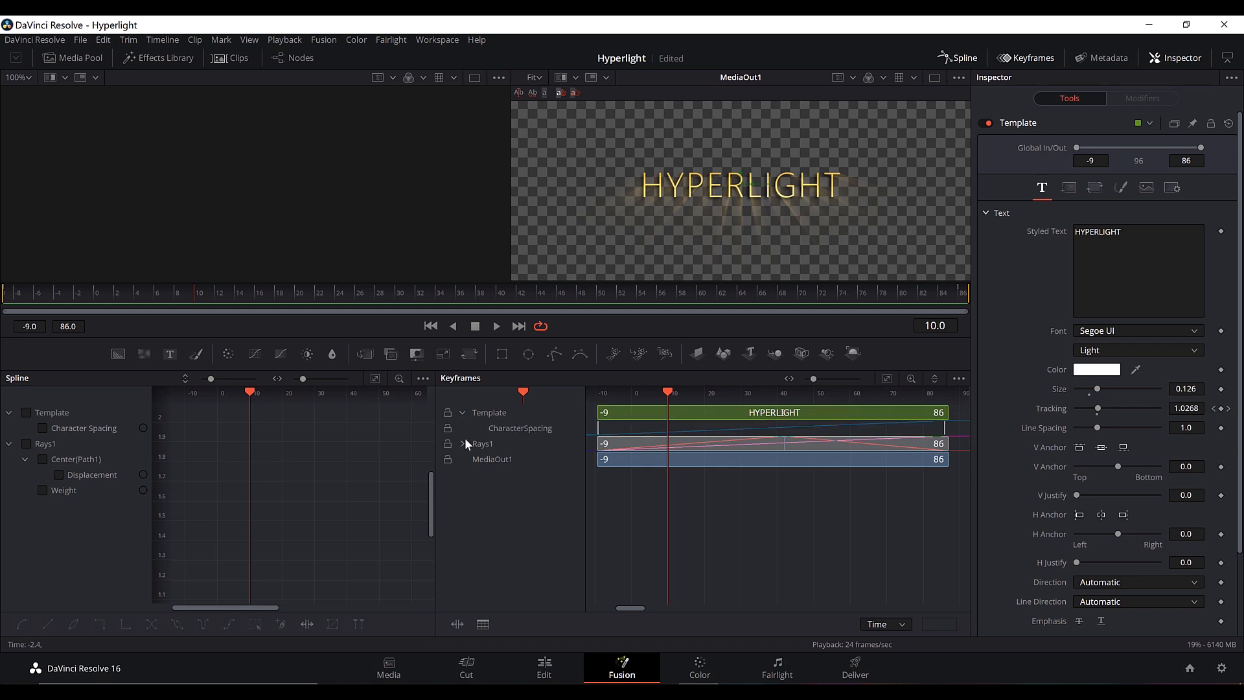
{"action": "left_click", "coordinate": [462, 444]}
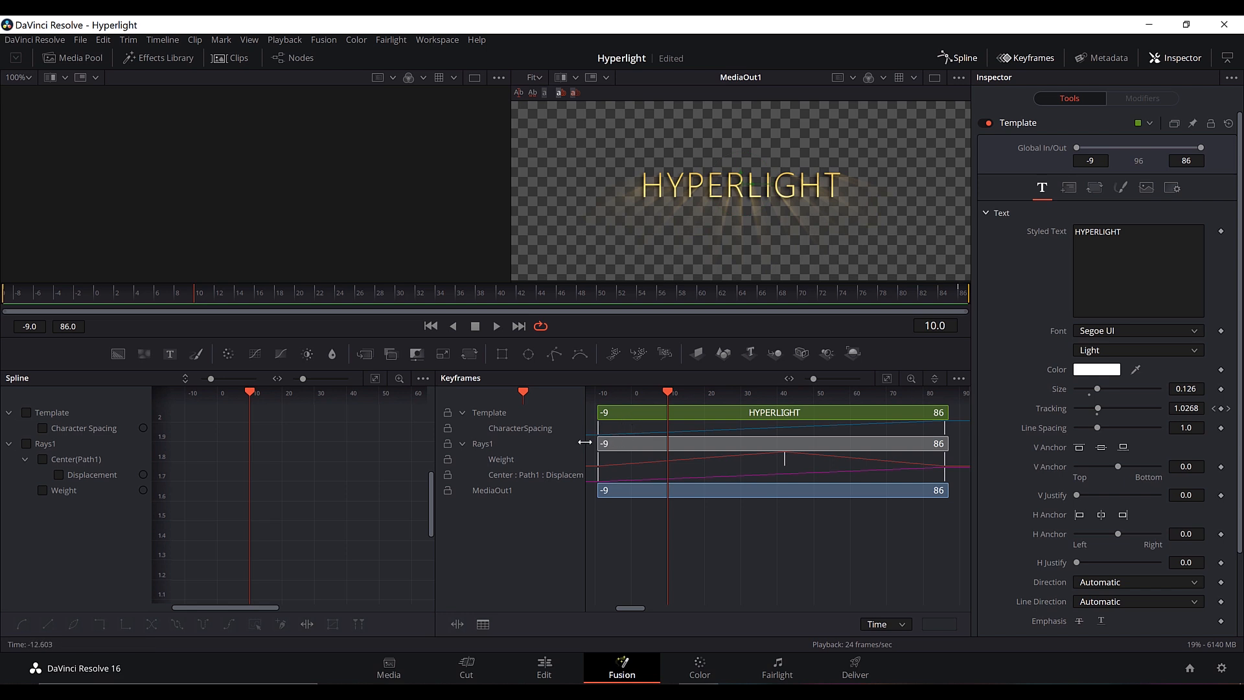
{"action": "key", "text": "ctrl+f"}
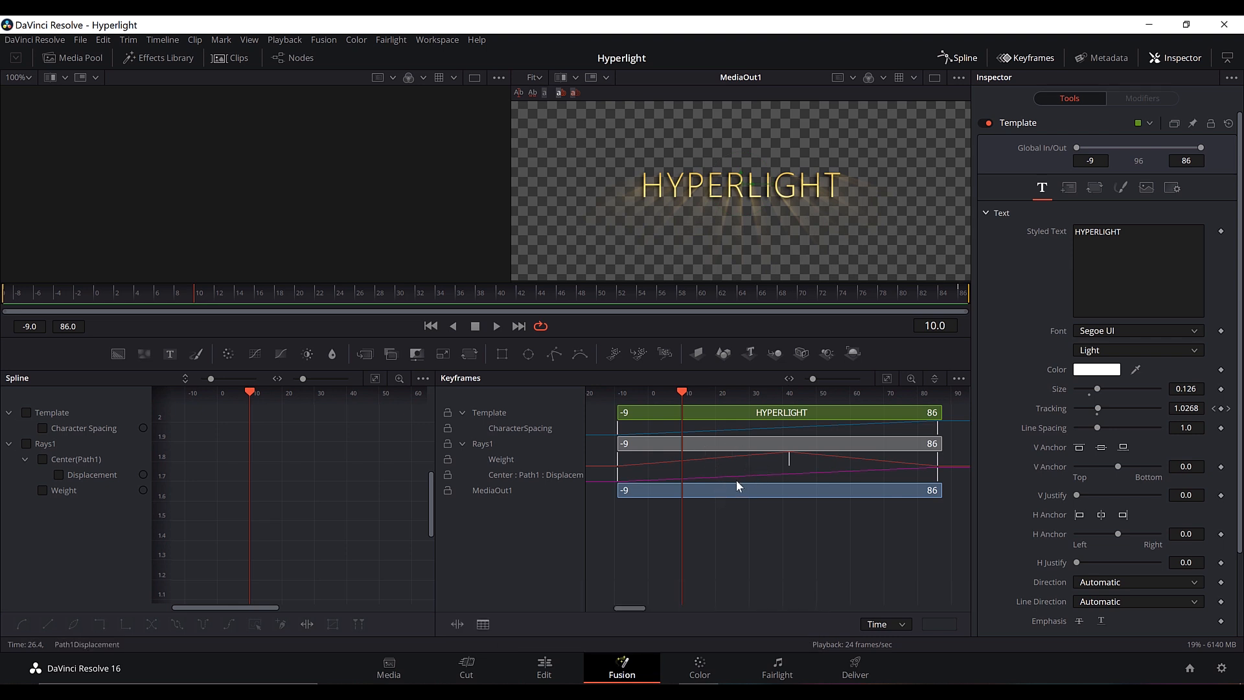
Step: Move the middle Rays1 Weight keyframe to frame 20 and play back the changed ray timing
{"action": "left_click_drag", "start_coordinate": [435, 418], "coordinate": [426, 420]}
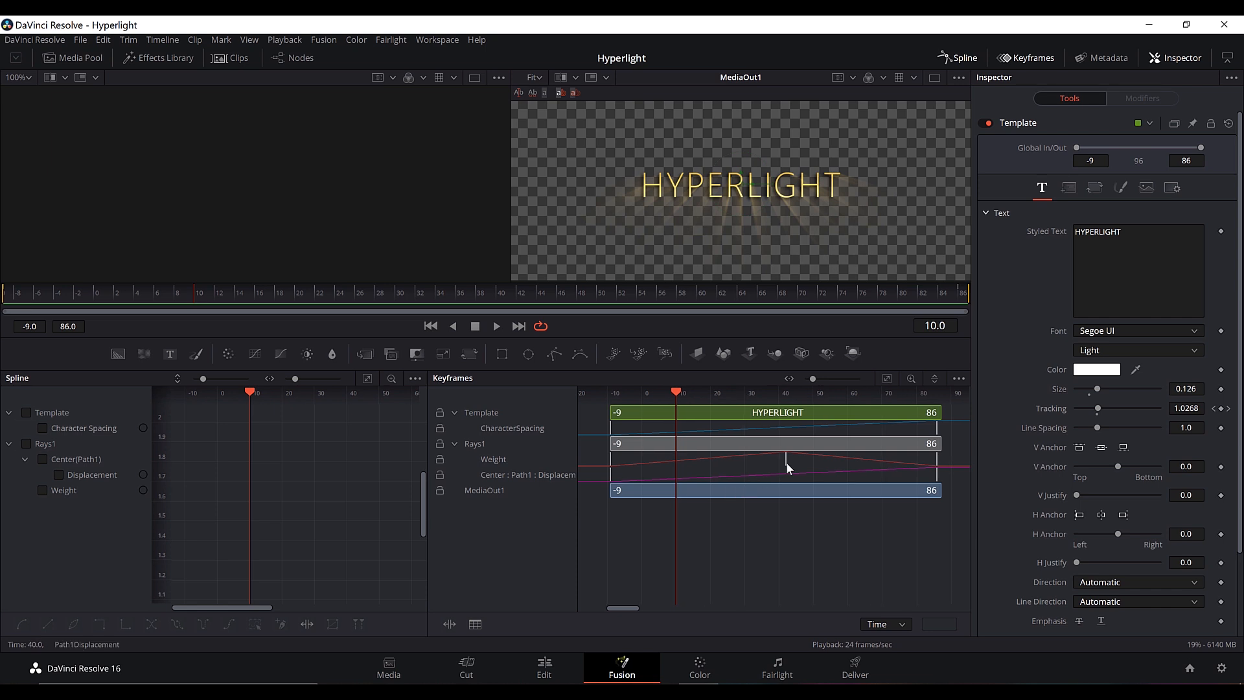
{"action": "left_click_drag", "start_coordinate": [785, 462], "coordinate": [781, 461]}
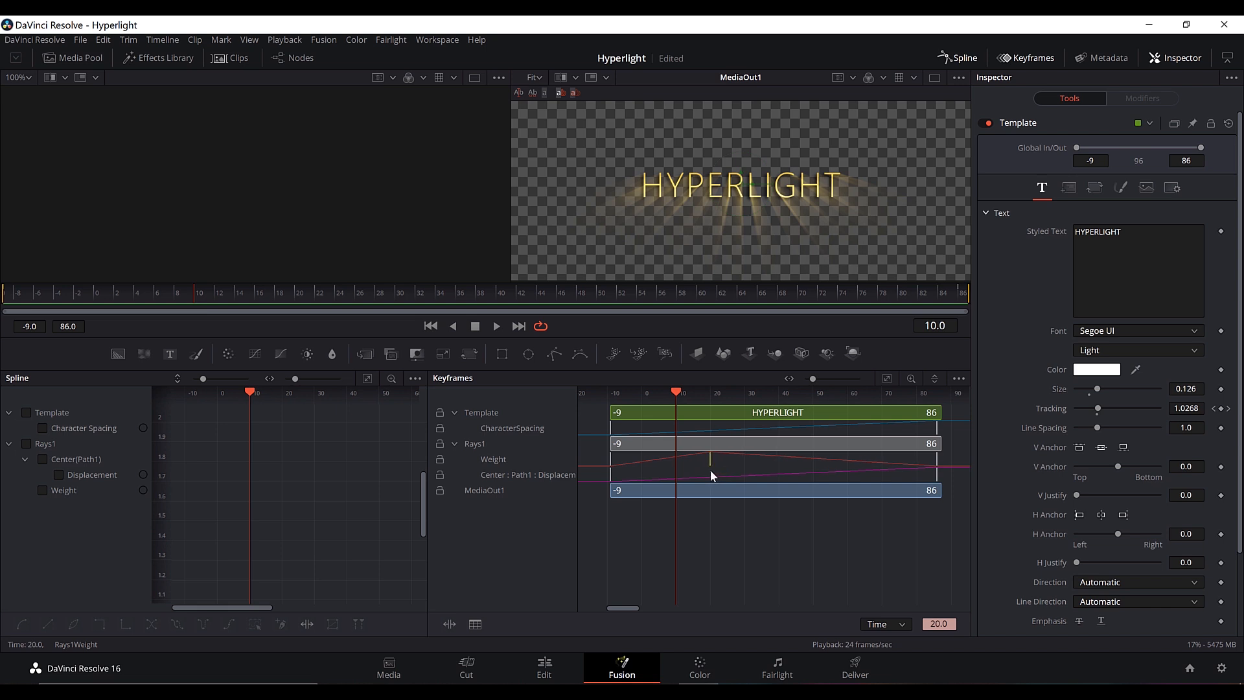
{"action": "key", "text": "space"}
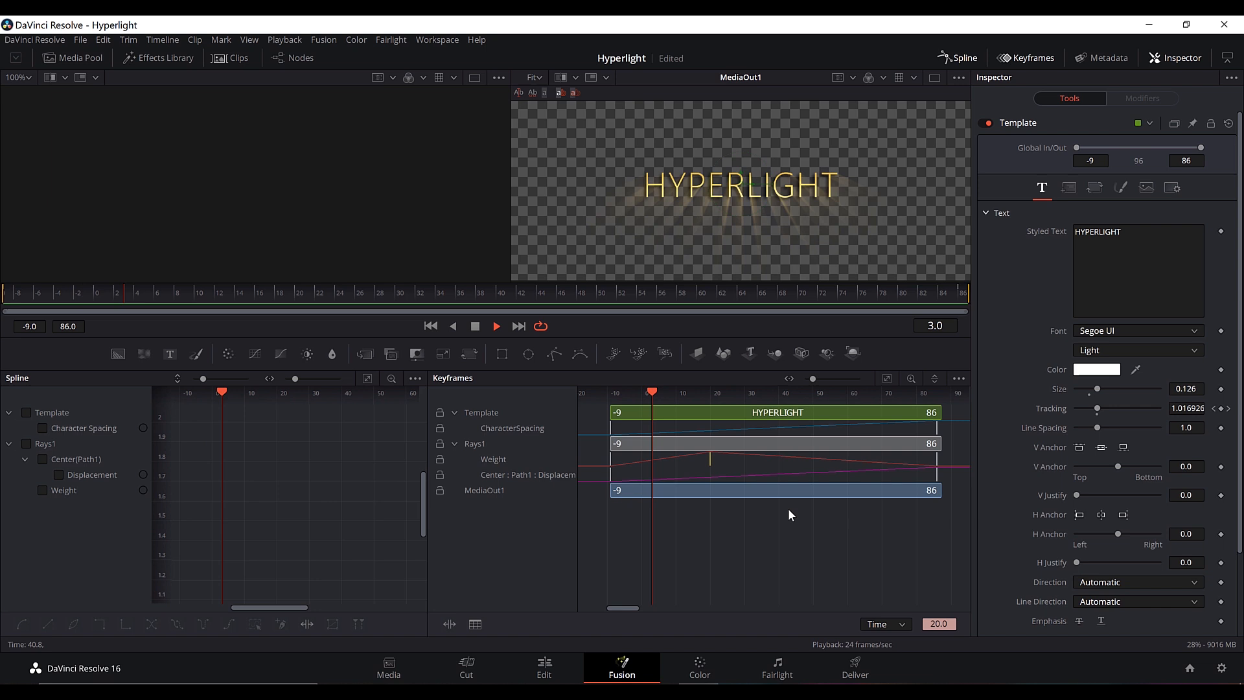
{"action": "key", "text": "space"}
{"action": "key", "text": "ctrl+s"}
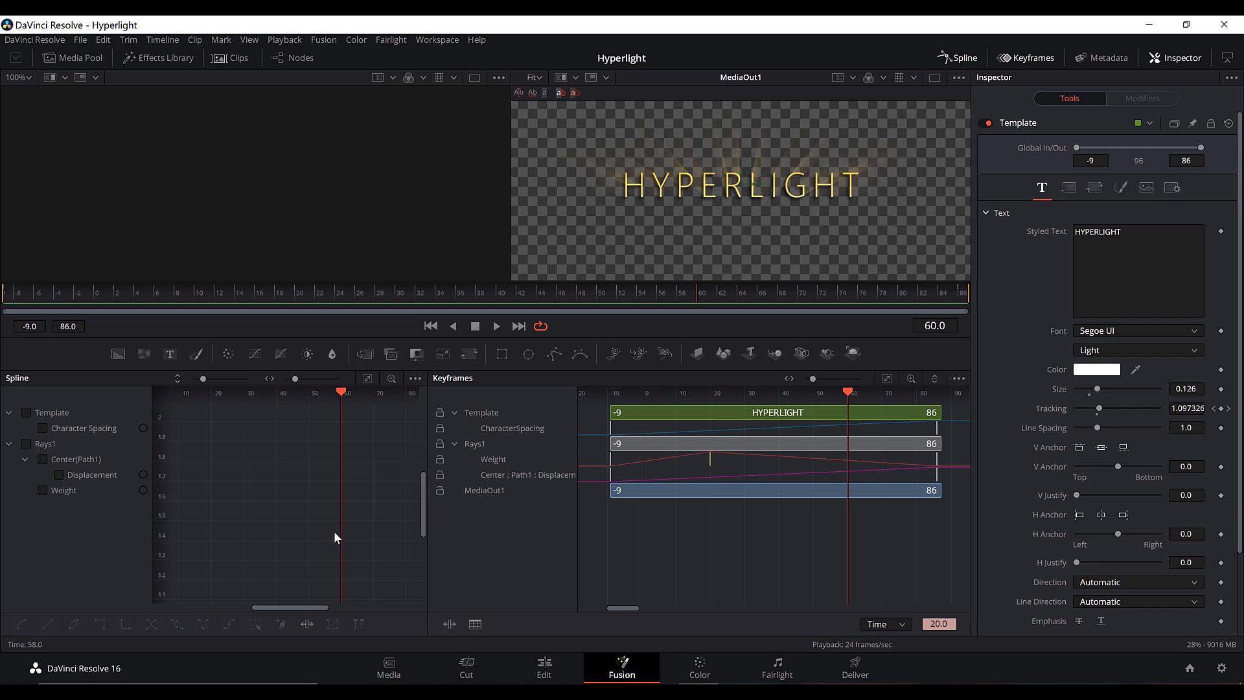
Step: Display the Template's Character Spacing curve, smooth both of its keyframes and play back the eased letter spacing from the start
{"action": "left_click", "coordinate": [42, 429]}
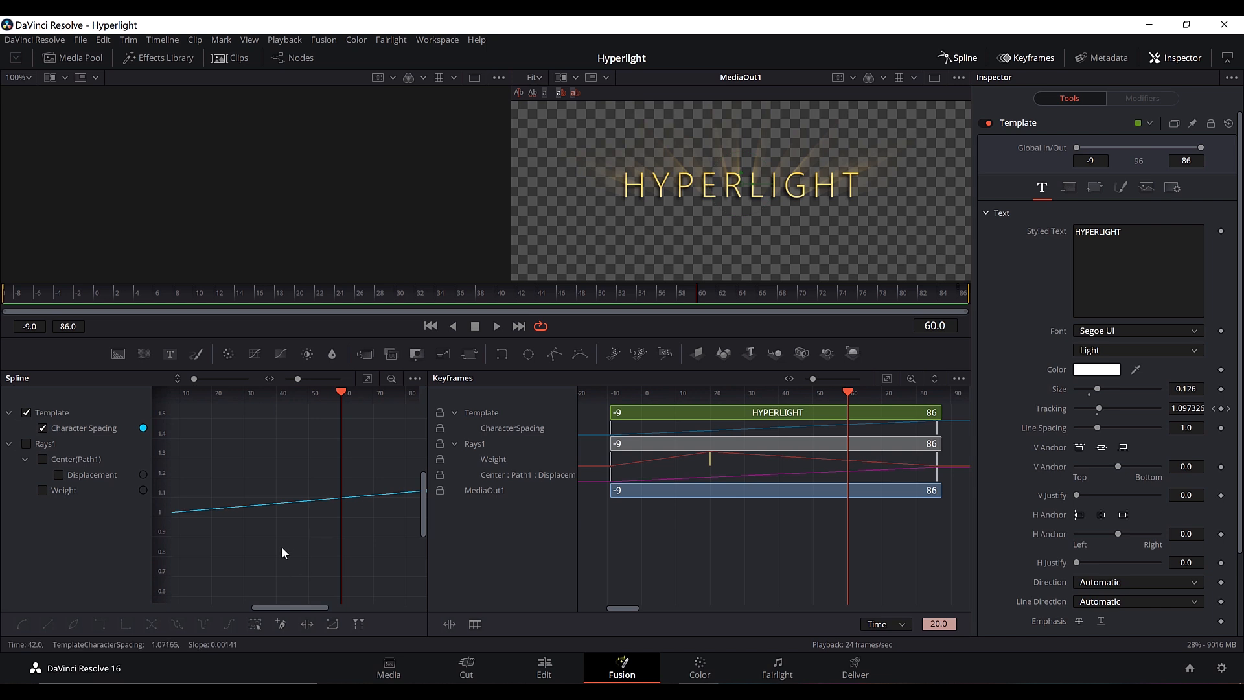
{"action": "key", "text": "ctrl+f"}
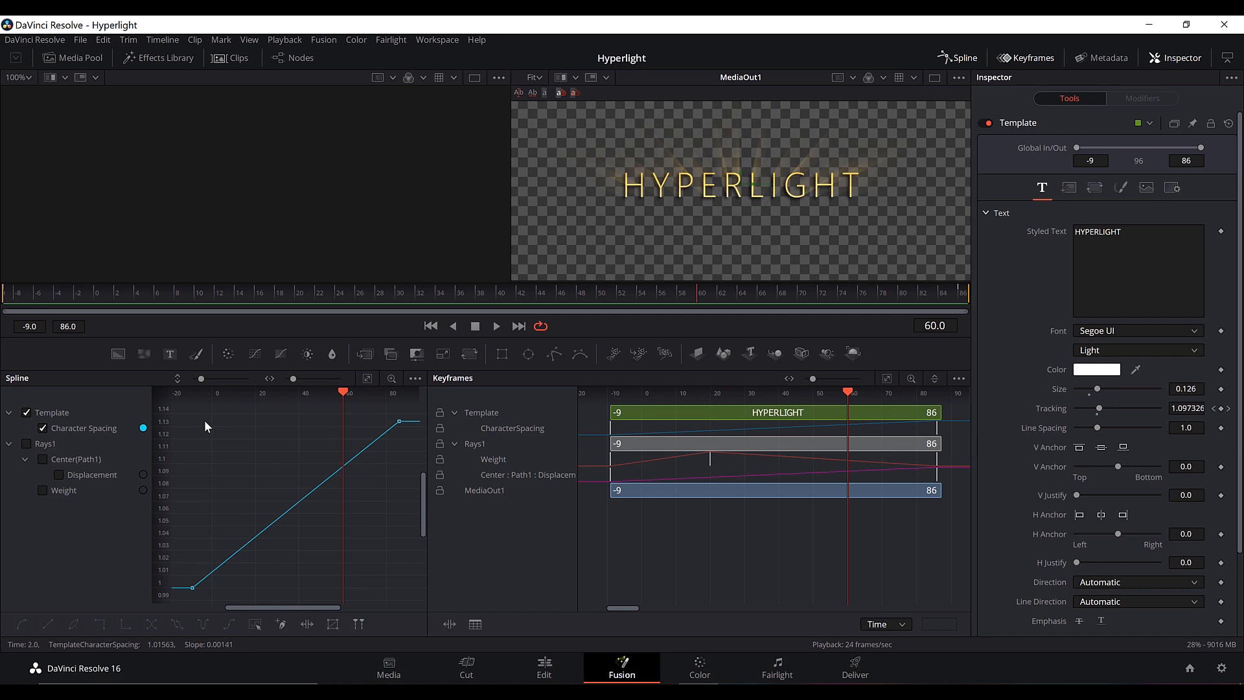
{"action": "left_click_drag", "start_coordinate": [180, 411], "coordinate": [413, 593]}
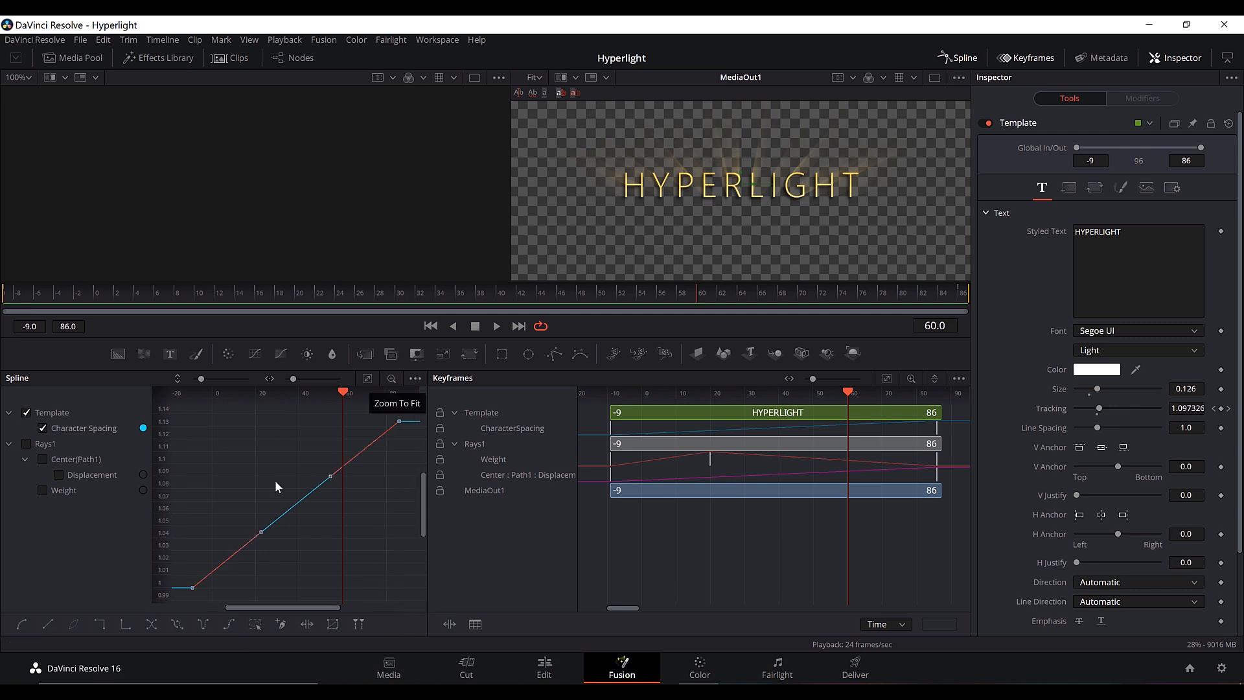
{"action": "left_click", "coordinate": [22, 624]}
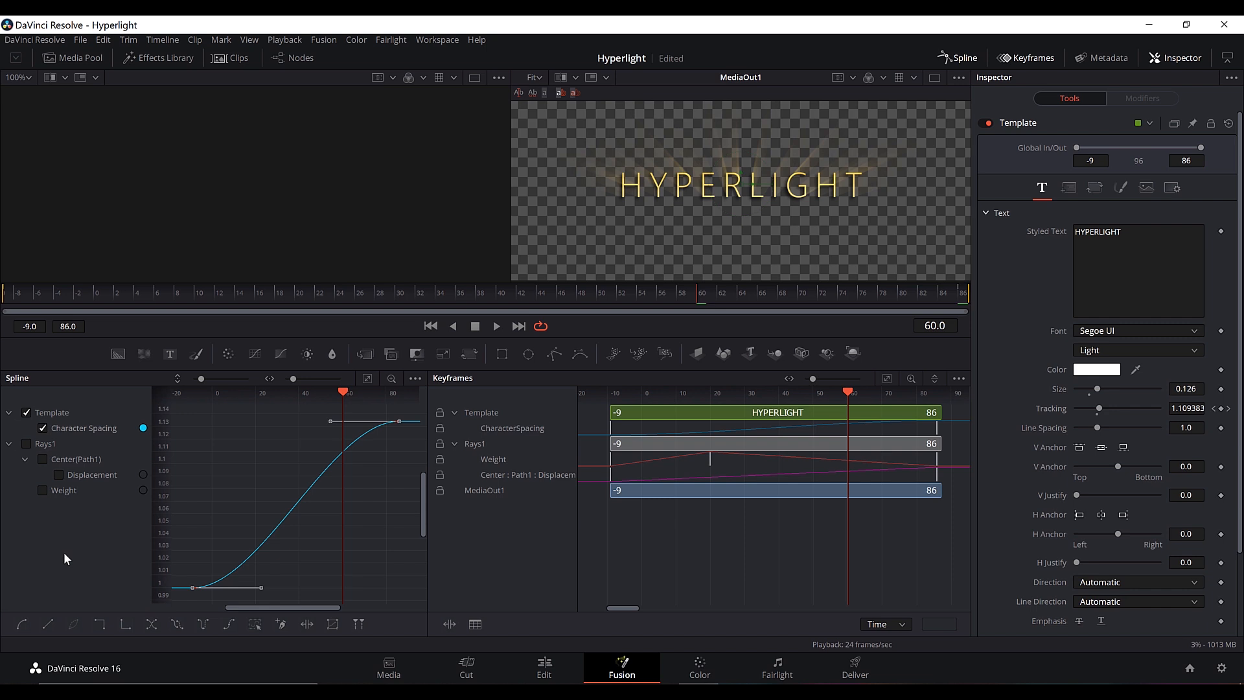
{"action": "left_click_drag", "start_coordinate": [346, 397], "coordinate": [184, 418]}
{"action": "key", "text": "space"}
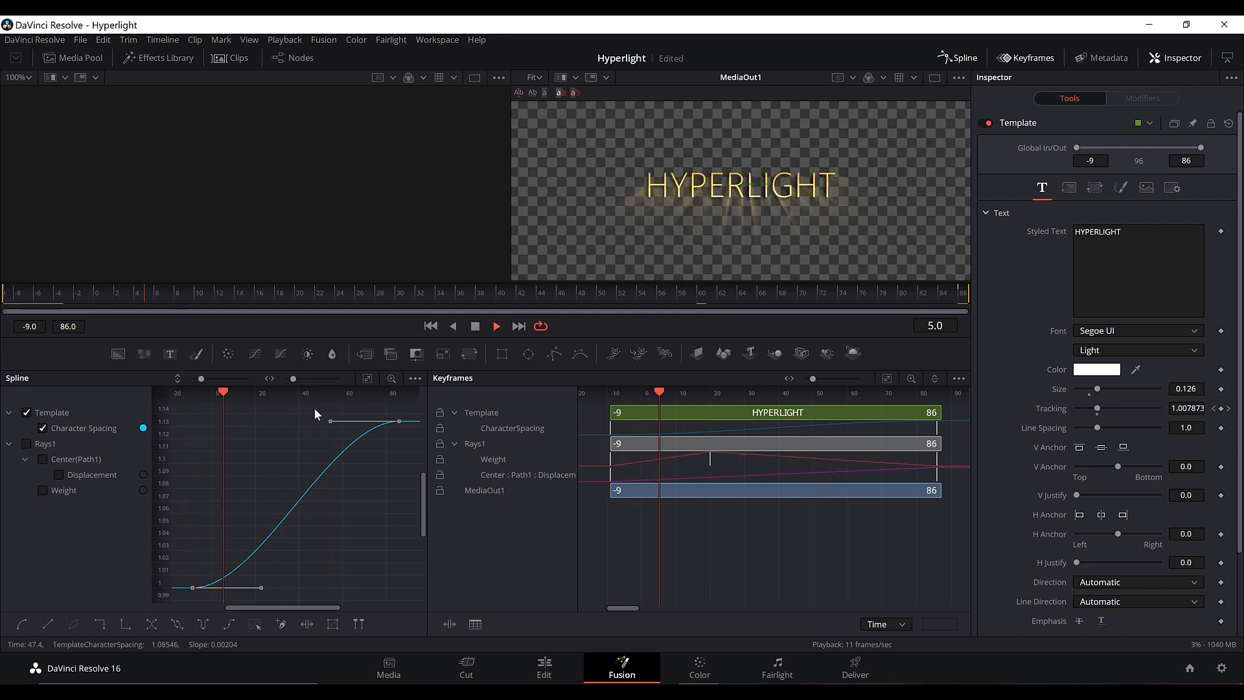